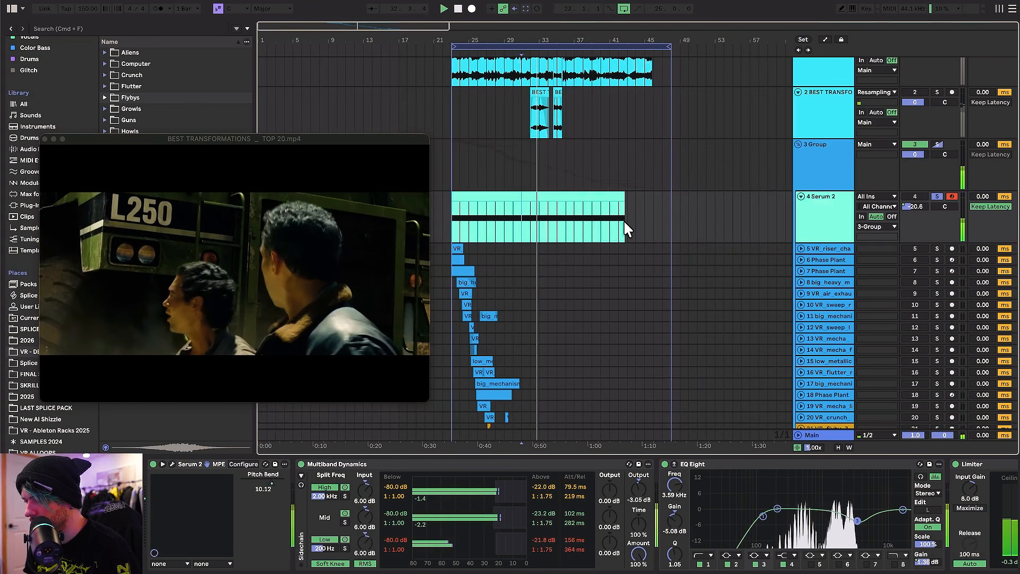
# Step: Unsolo the Serum 2 track and examine the layered sound-effect tracks throughout the arrangement
pyautogui.click(937, 196)
pyautogui.scroll(-15, 592, 257)
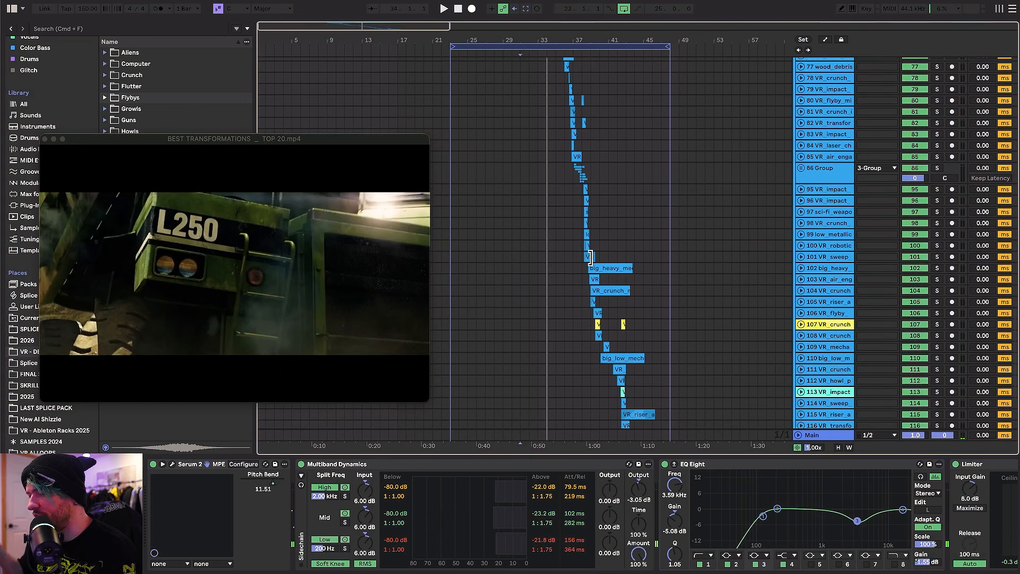
pyautogui.scroll(2, 589, 257)
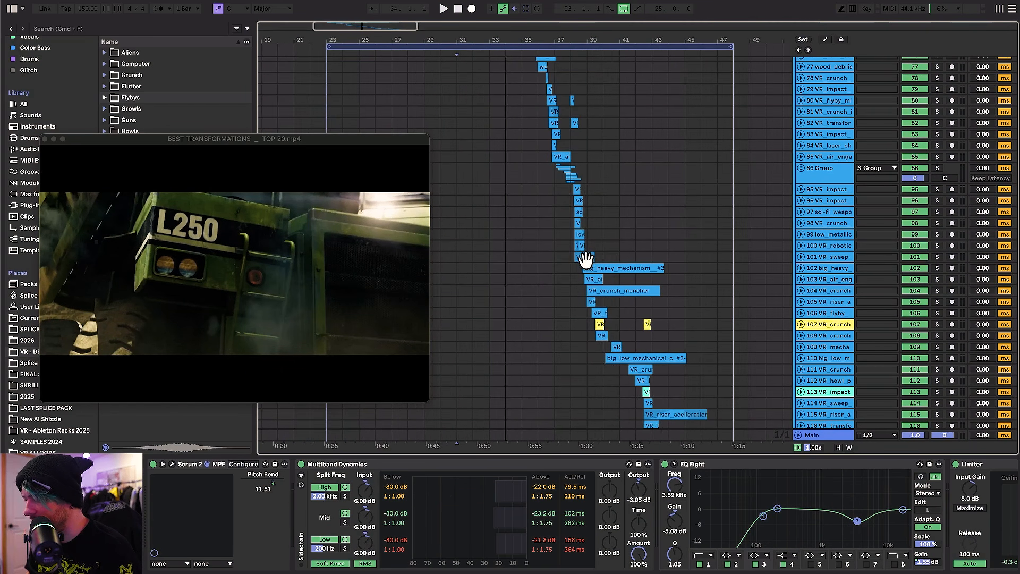
pyautogui.scroll(20, 576, 322)
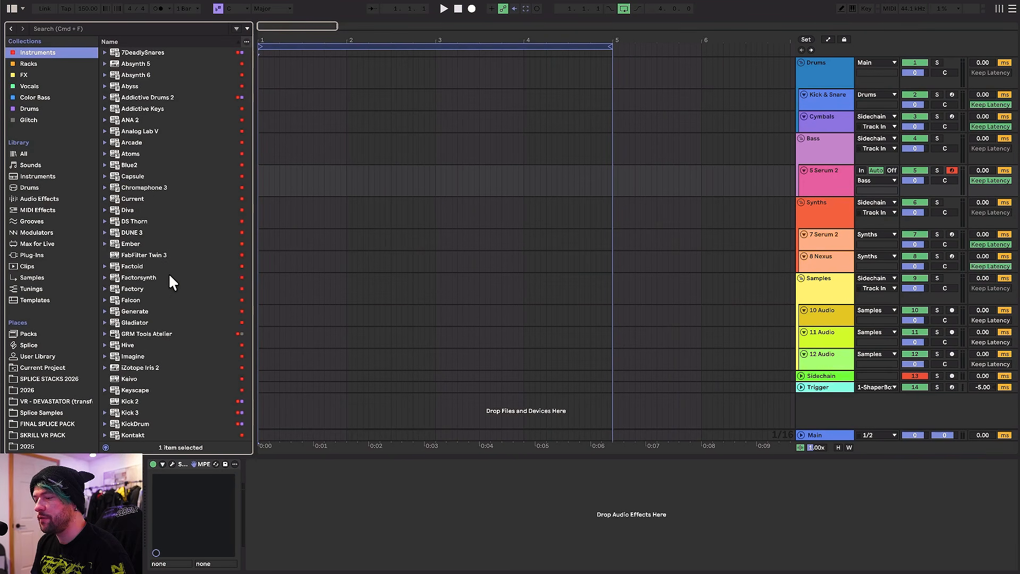
# Step: Load the Phase Plant instrument from the Instruments collection onto a new track
pyautogui.scroll(-10, 169, 276)
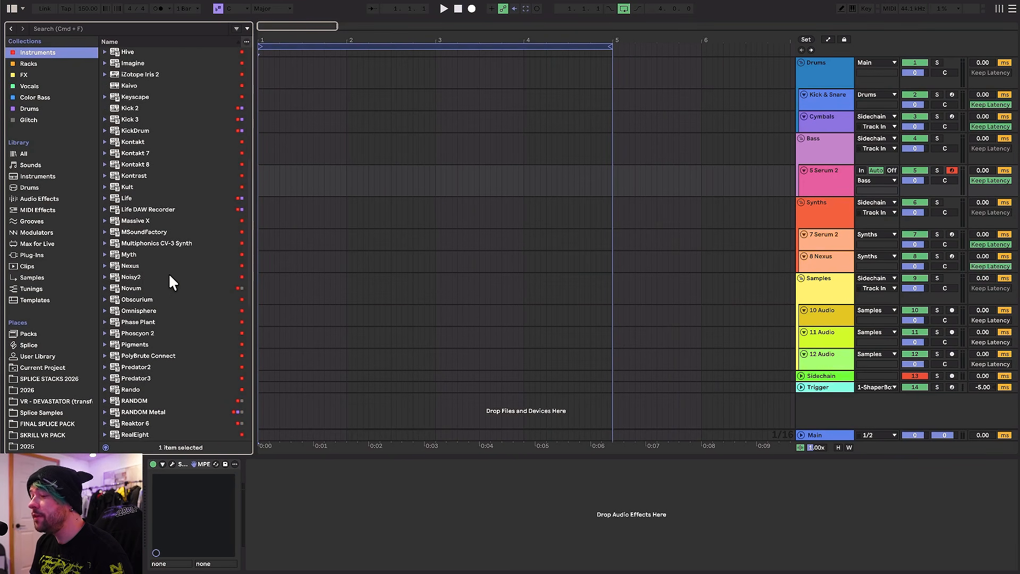
pyautogui.scroll(-3, 170, 281)
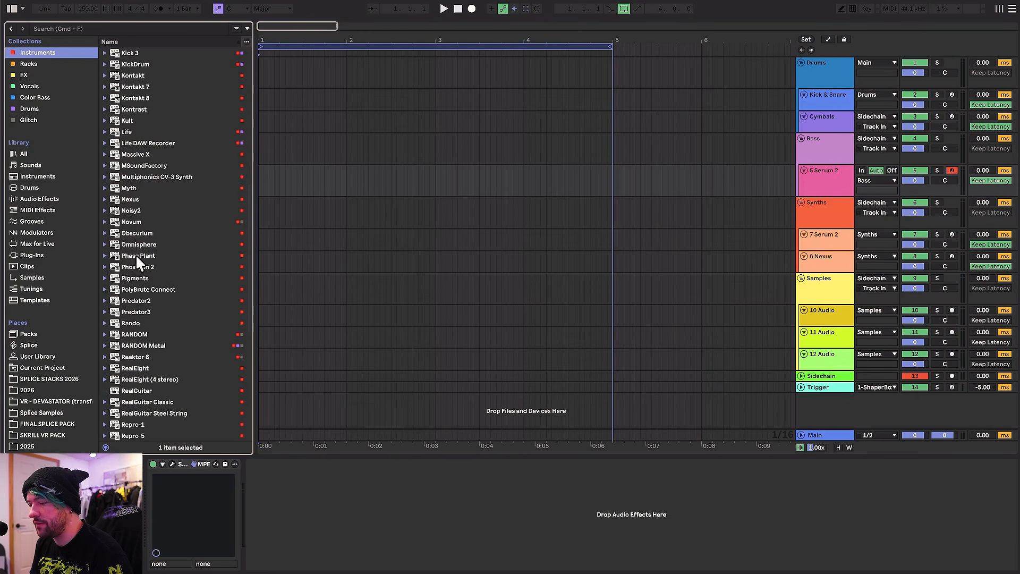
pyautogui.moveTo(132, 255); pyautogui.dragTo(476, 359)
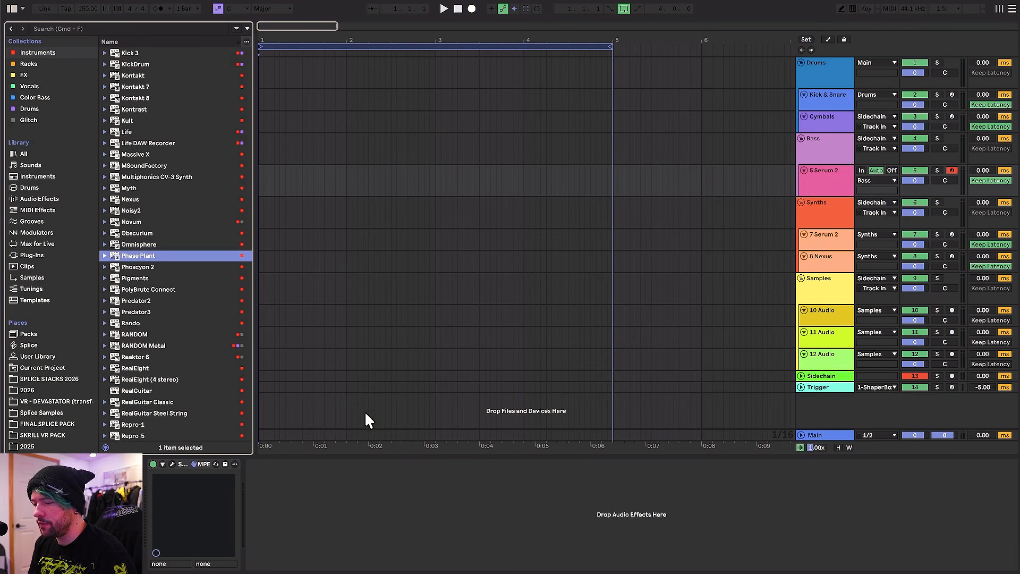
pyautogui.moveTo(368, 420); pyautogui.dragTo(368, 420)
# Step: Shrink the Phase Plant window and position it so the browser's sample list stays accessible
pyautogui.click(519, 19)
pyautogui.moveTo(478, 14); pyautogui.dragTo(622, 3)
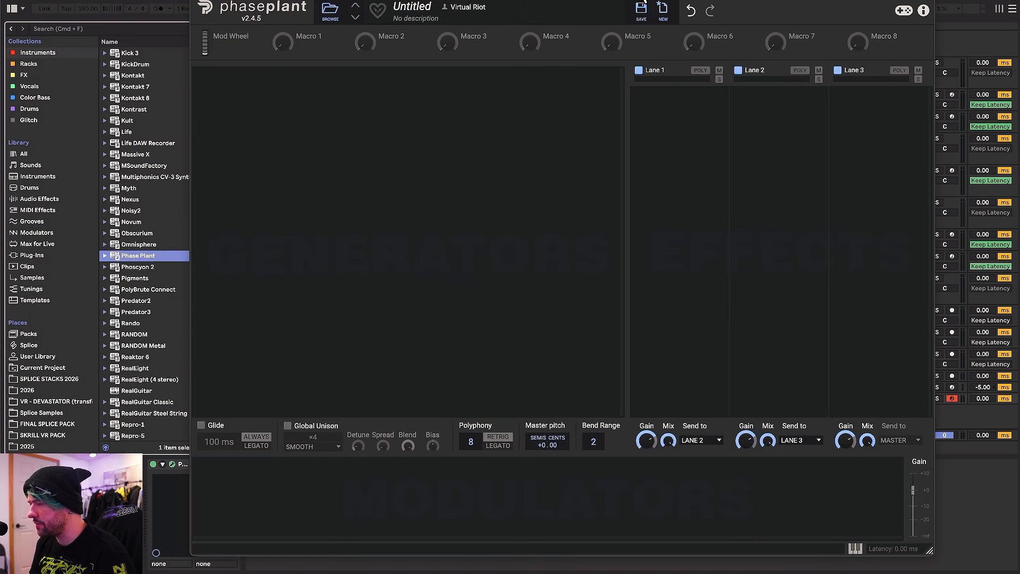
pyautogui.moveTo(938, 553); pyautogui.dragTo(872, 474)
pyautogui.moveTo(382, 9); pyautogui.dragTo(460, 58)
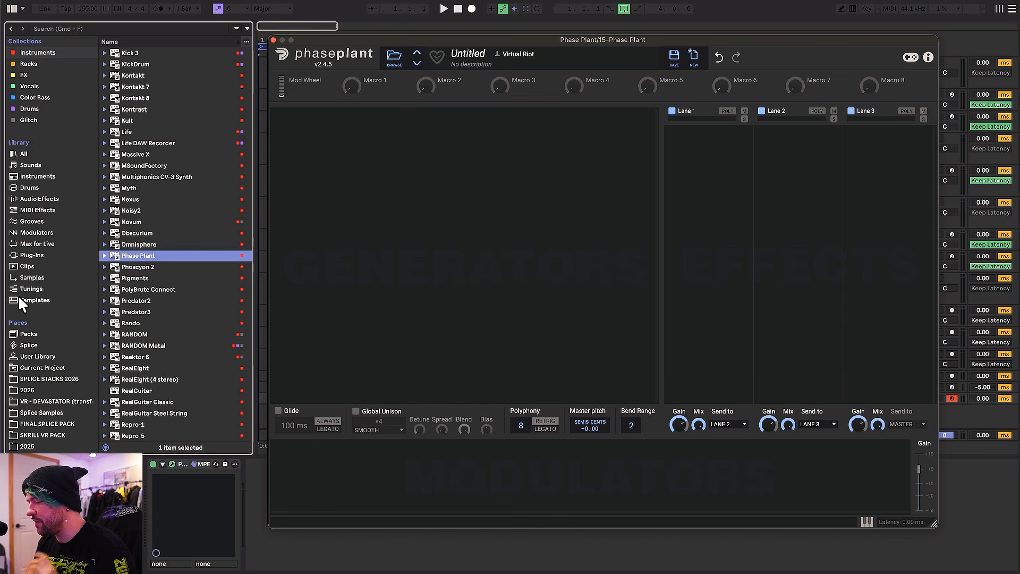
pyautogui.scroll(-6, 18, 300)
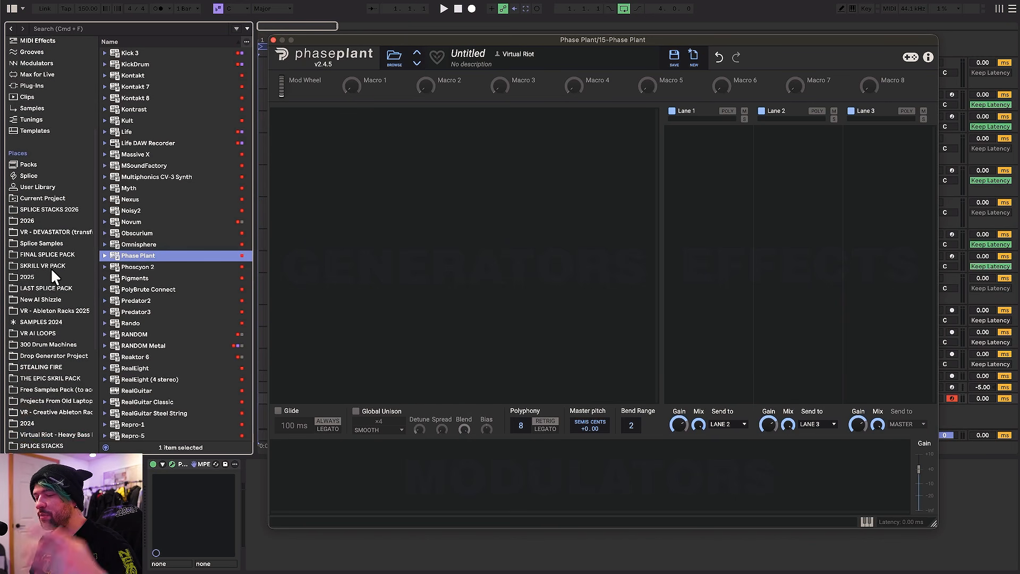
pyautogui.scroll(-2, 55, 277)
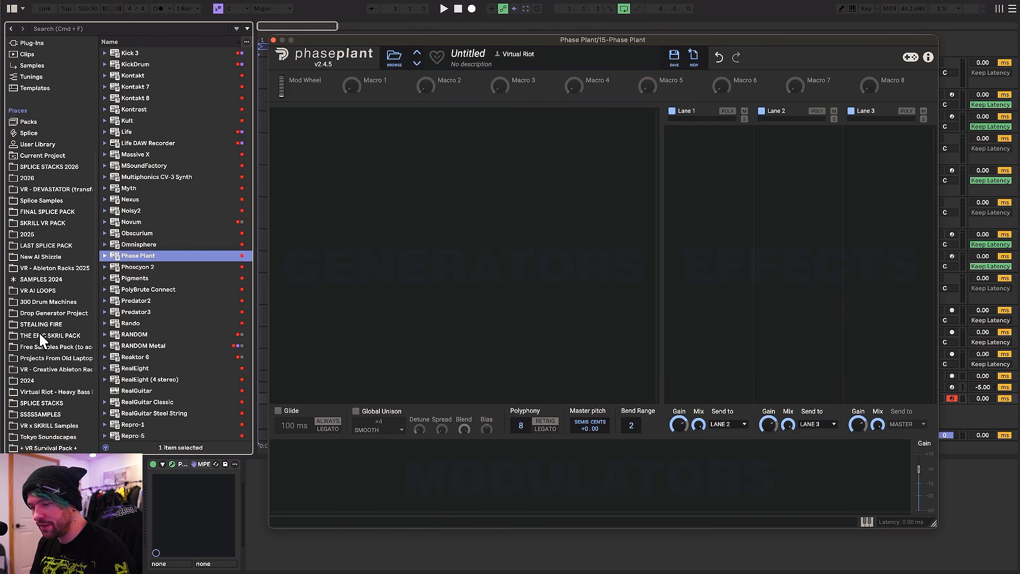
pyautogui.click(48, 245)
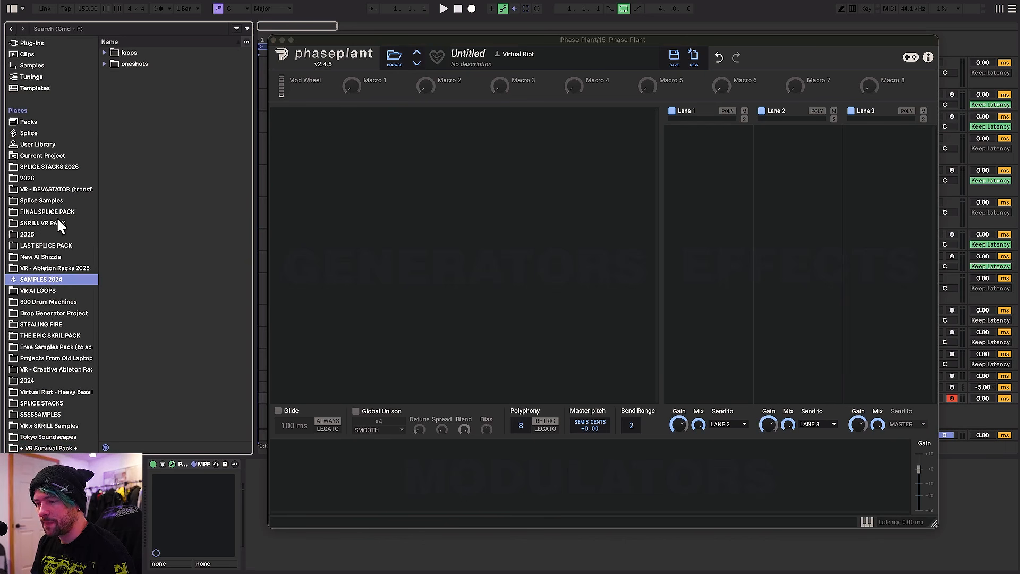
pyautogui.press('Right')
pyautogui.scroll(-2, 180, 213)
pyautogui.click(179, 253)
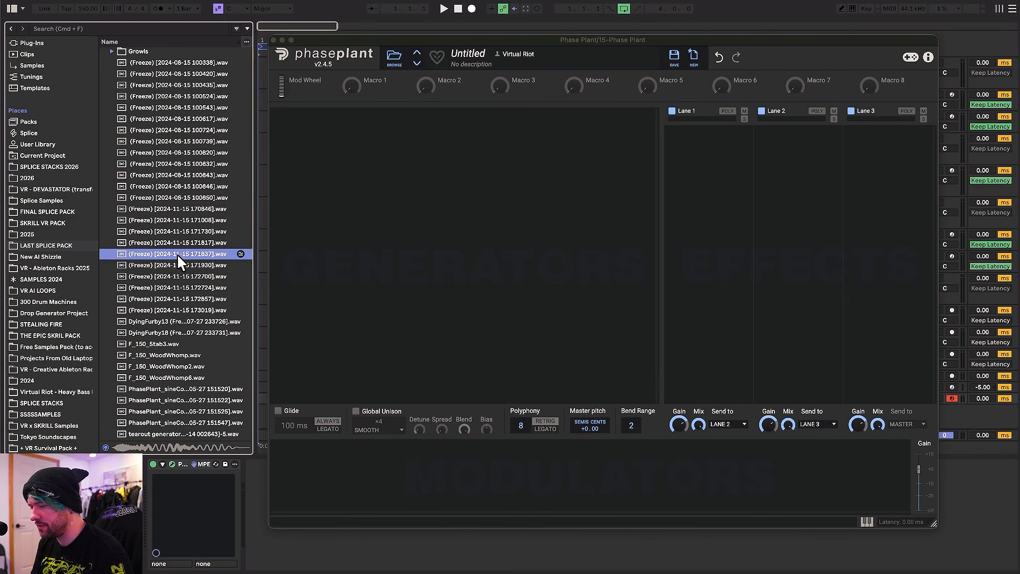
pyautogui.moveTo(177, 253); pyautogui.dragTo(461, 130)
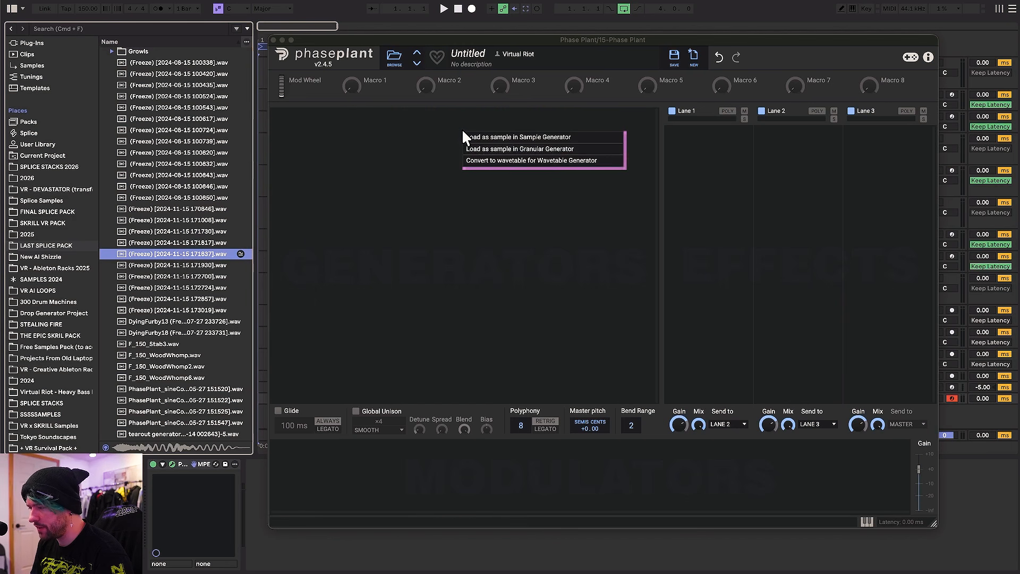
pyautogui.click(494, 149)
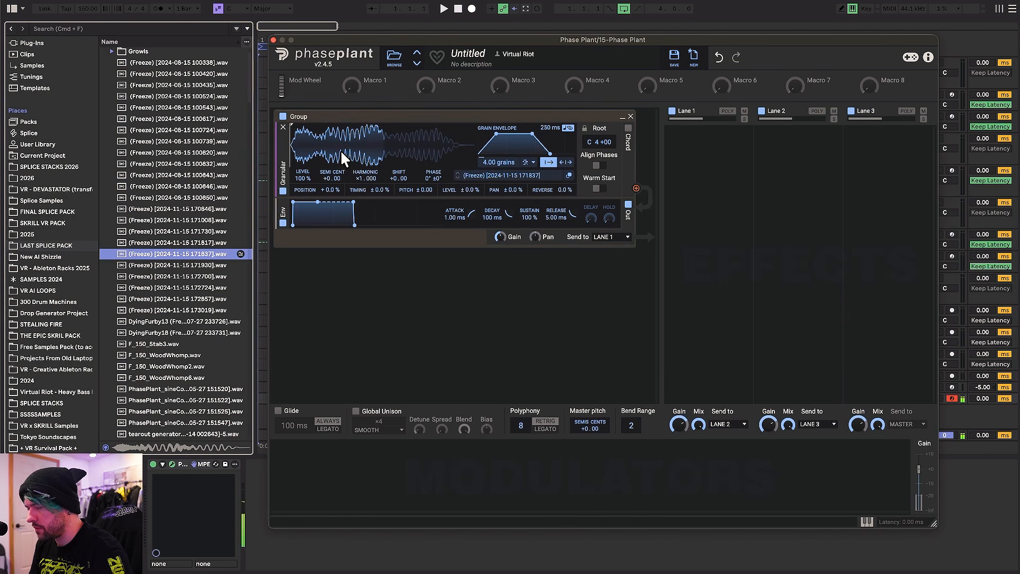
# Step: Enlarge the Phase Plant window again and move it over the browser
pyautogui.moveTo(441, 39); pyautogui.dragTo(364, 15)
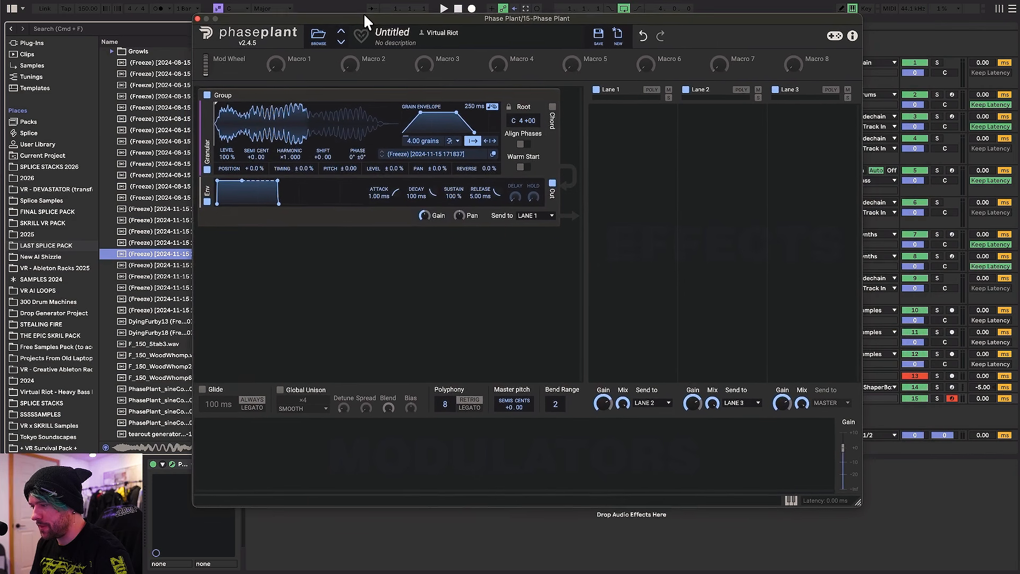
pyautogui.moveTo(856, 498); pyautogui.dragTo(934, 544)
pyautogui.moveTo(606, 18); pyautogui.dragTo(563, 0)
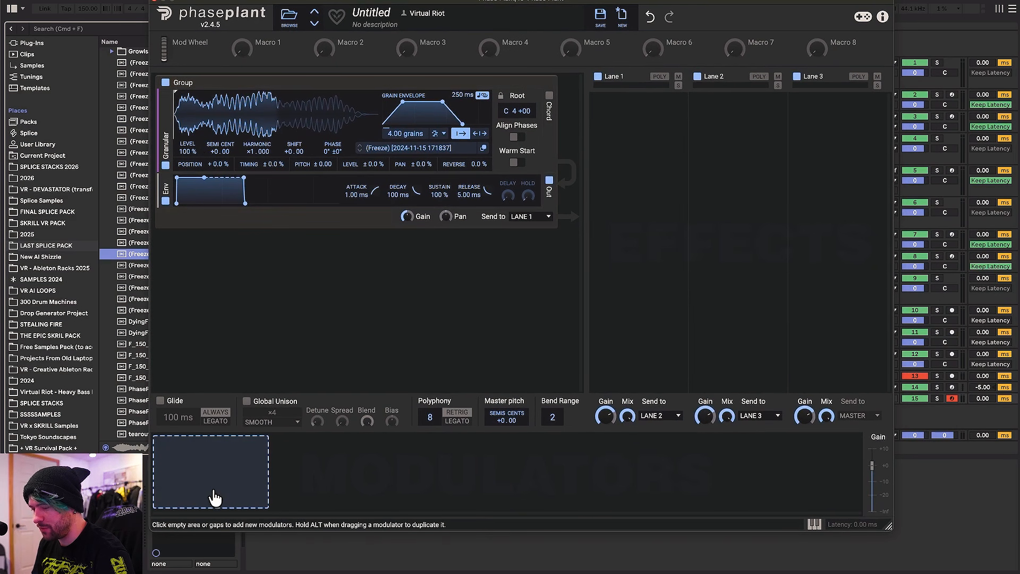
# Step: Add a Random modulator with 100% jitter and smooth, and let Macro 1 drive its rate from a 0 Hz base
pyautogui.click(222, 473)
pyautogui.click(246, 461)
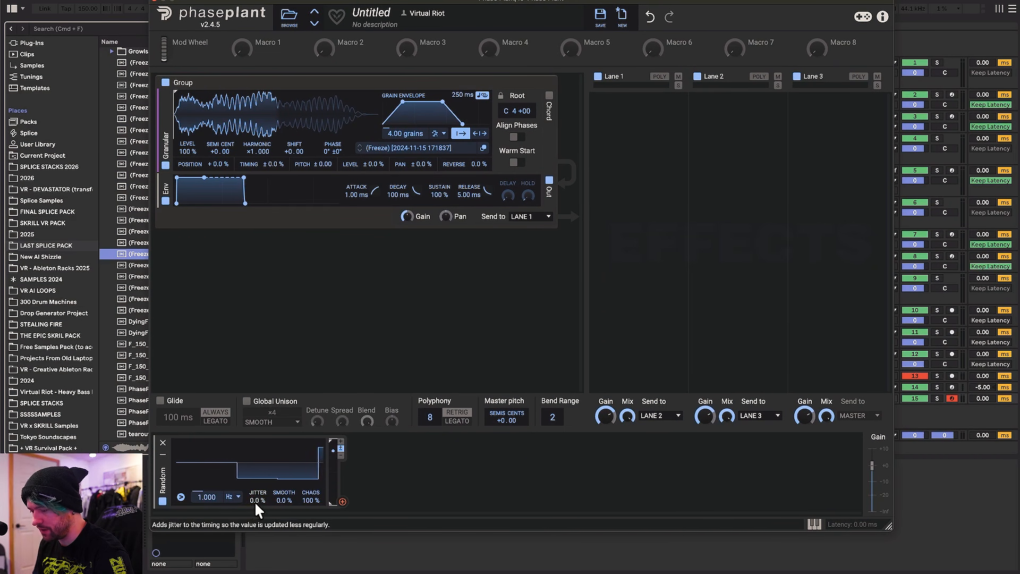
pyautogui.moveTo(257, 500); pyautogui.dragTo(257, 468)
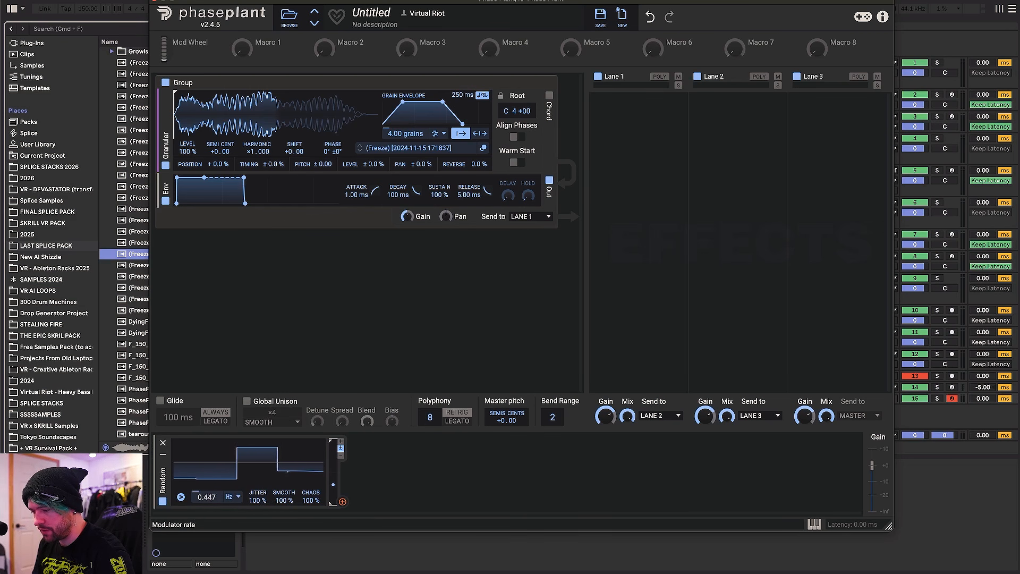
pyautogui.click(258, 52)
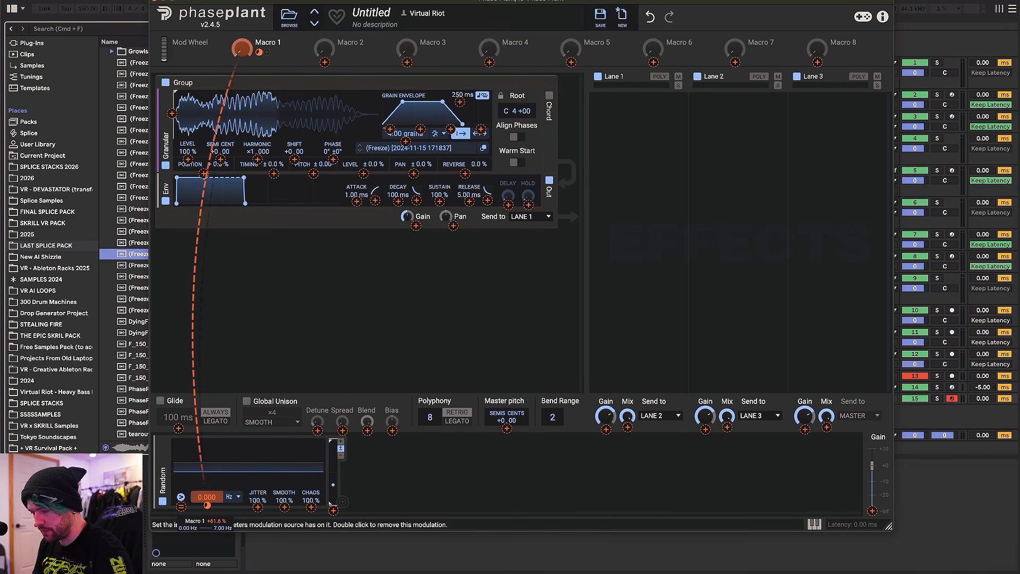
pyautogui.moveTo(206, 504); pyautogui.dragTo(206, 499)
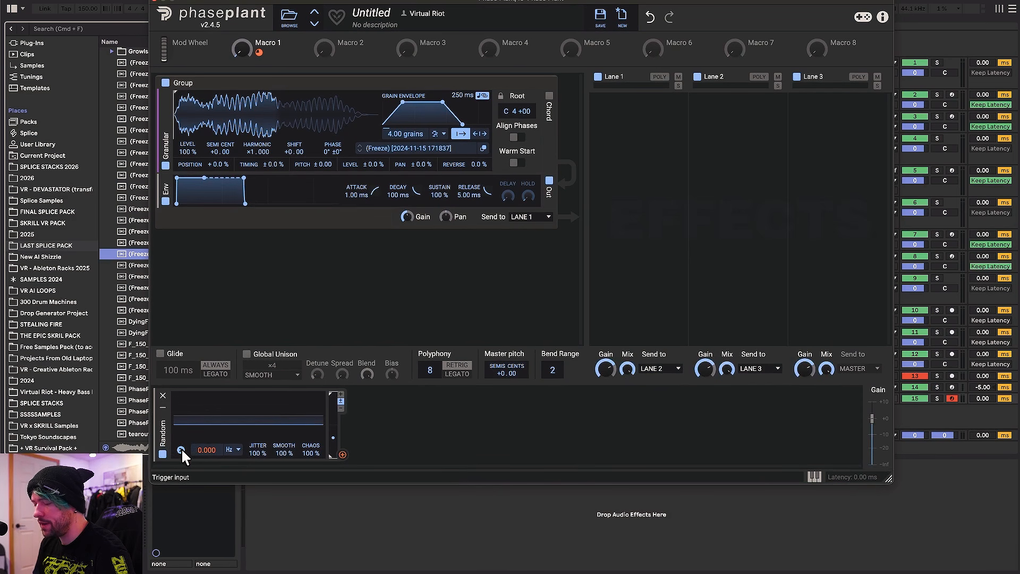
# Step: Change the voice mode in the Random modulator's trigger settings and make the plugin window taller
pyautogui.click(181, 451)
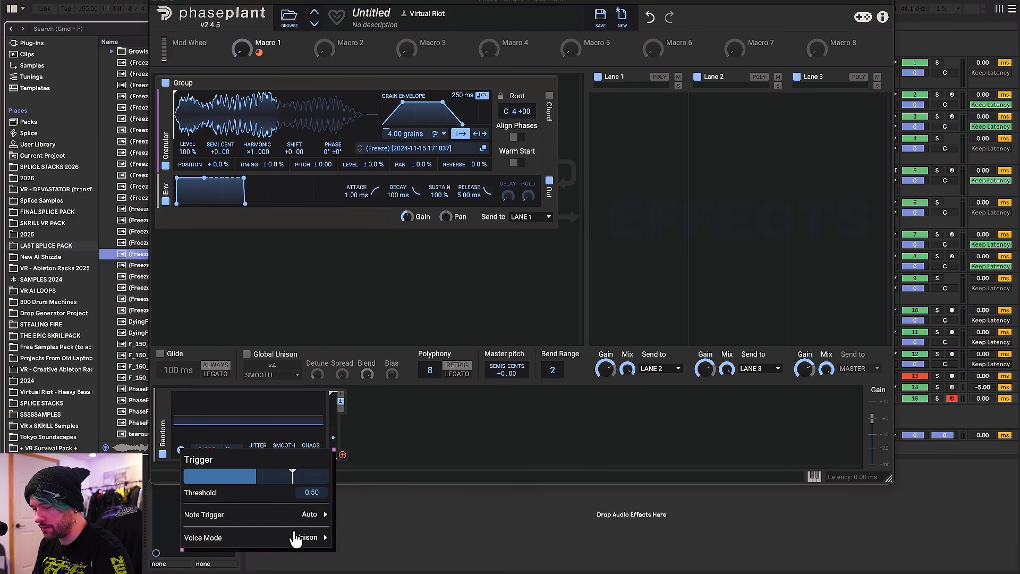
pyautogui.moveTo(292, 538)
pyautogui.click(380, 554)
pyautogui.moveTo(888, 478); pyautogui.dragTo(902, 512)
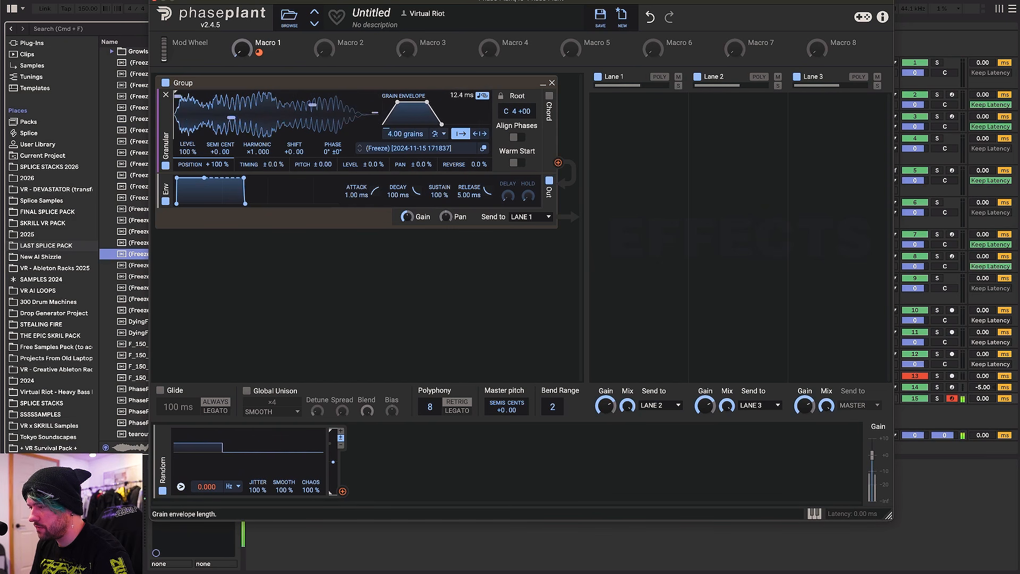
# Step: Set the granular generator's grain length to 25.3 ms and its number of simultaneous grains to 3.26
pyautogui.scroll(1, 460, 98)
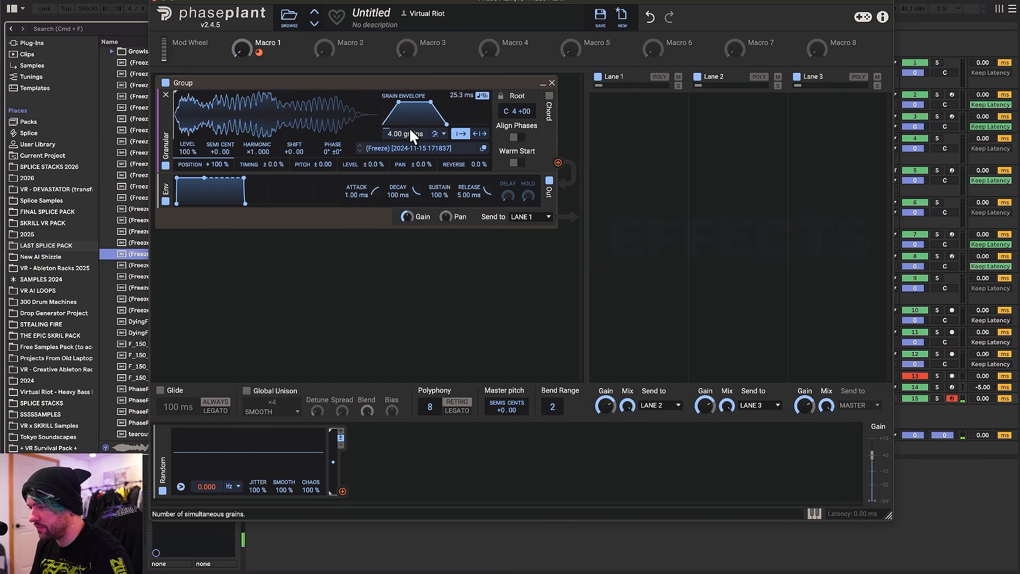
pyautogui.scroll(5, 405, 134)
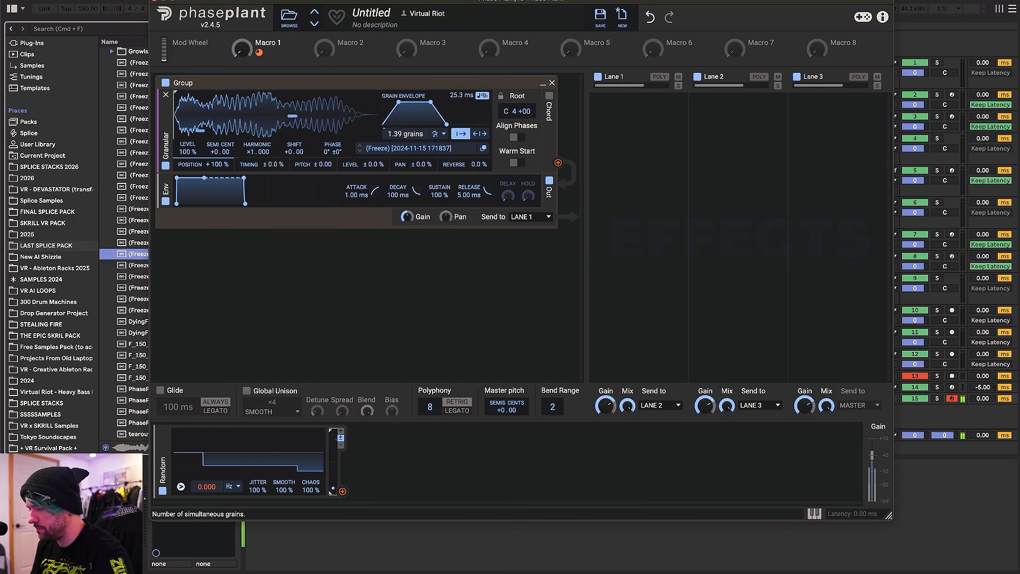
pyautogui.scroll(-2, 405, 134)
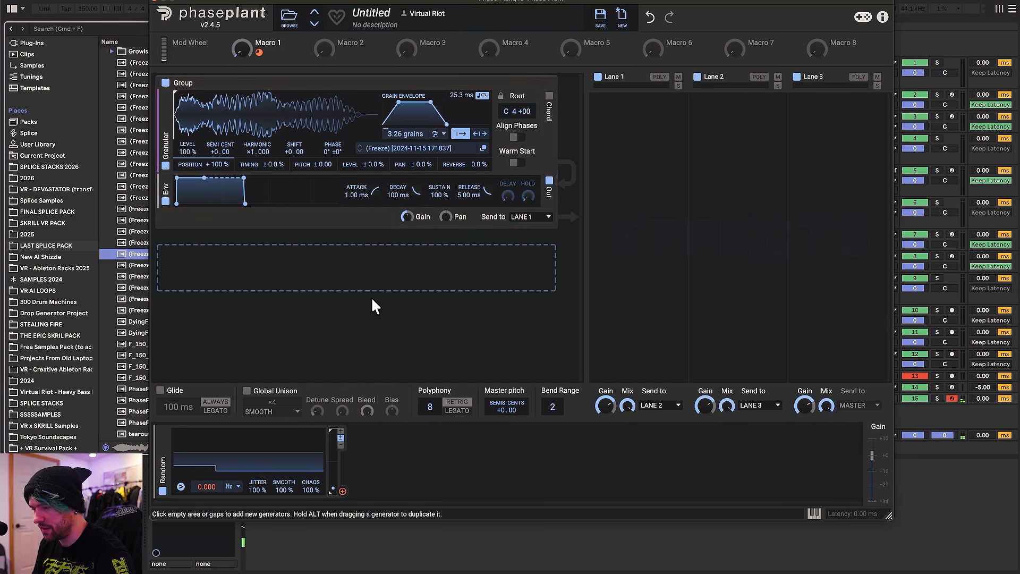
# Step: Assign the Random modulator to the granular generator's Position randomization and a duplicate of it to Timing
pyautogui.click(342, 491)
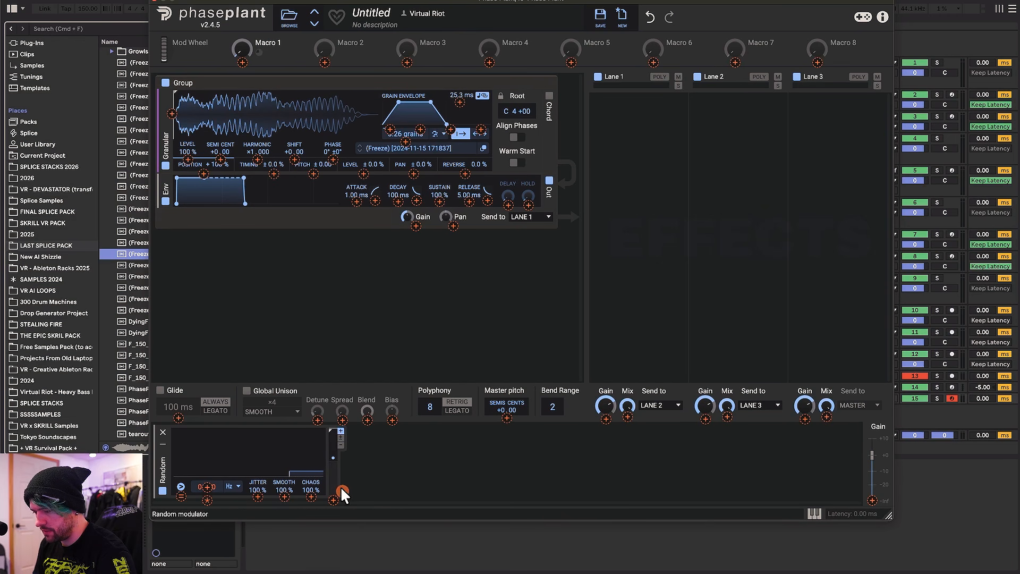
pyautogui.click(205, 175)
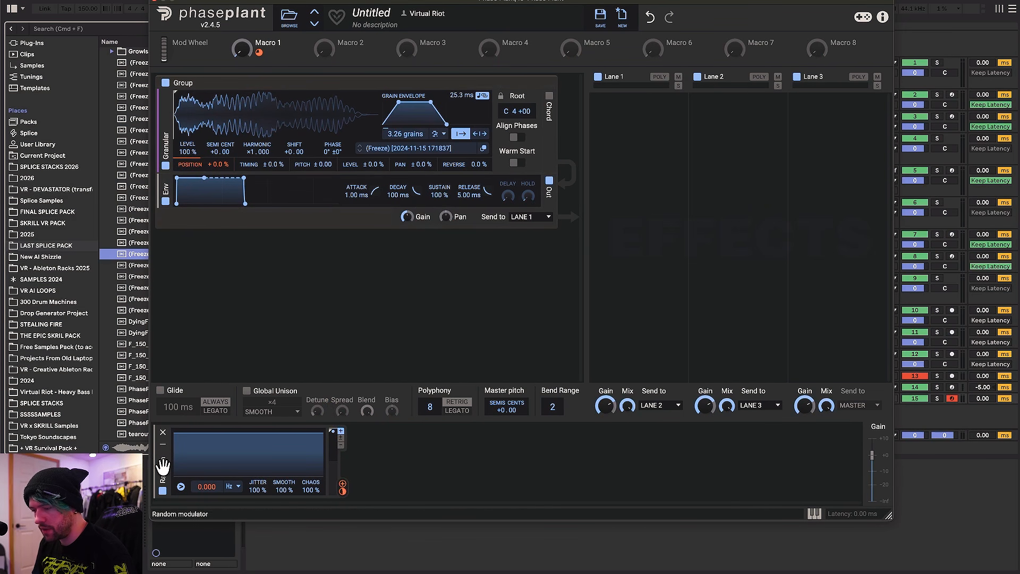
pyautogui.moveTo(162, 465); pyautogui.dragTo(500, 457)
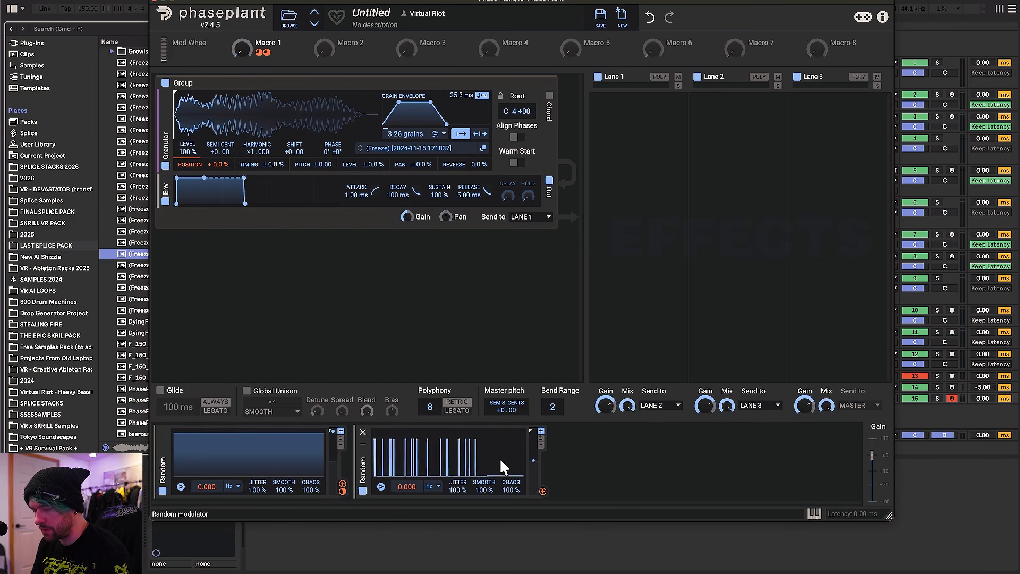
pyautogui.click(381, 486)
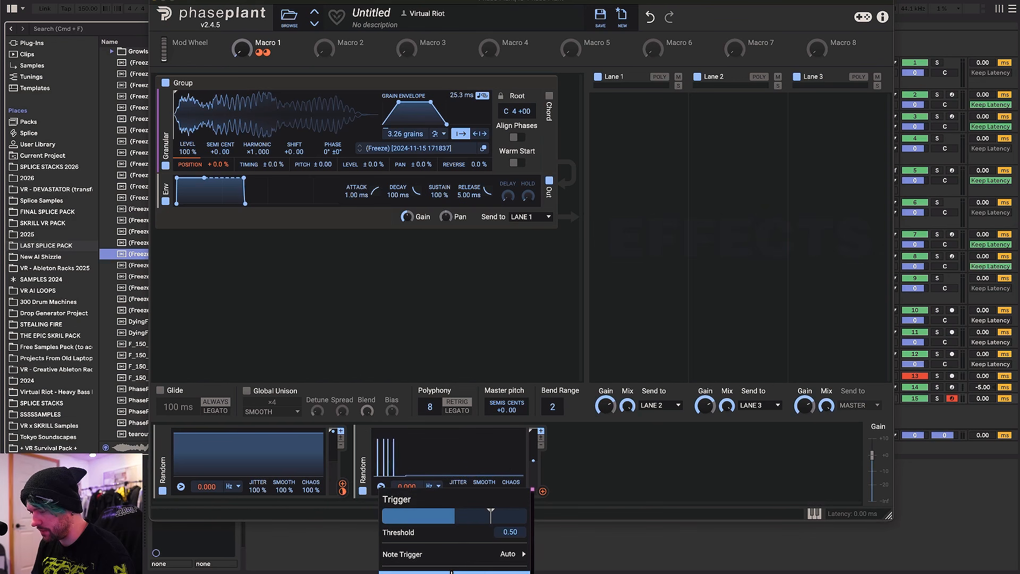
pyautogui.click(412, 485)
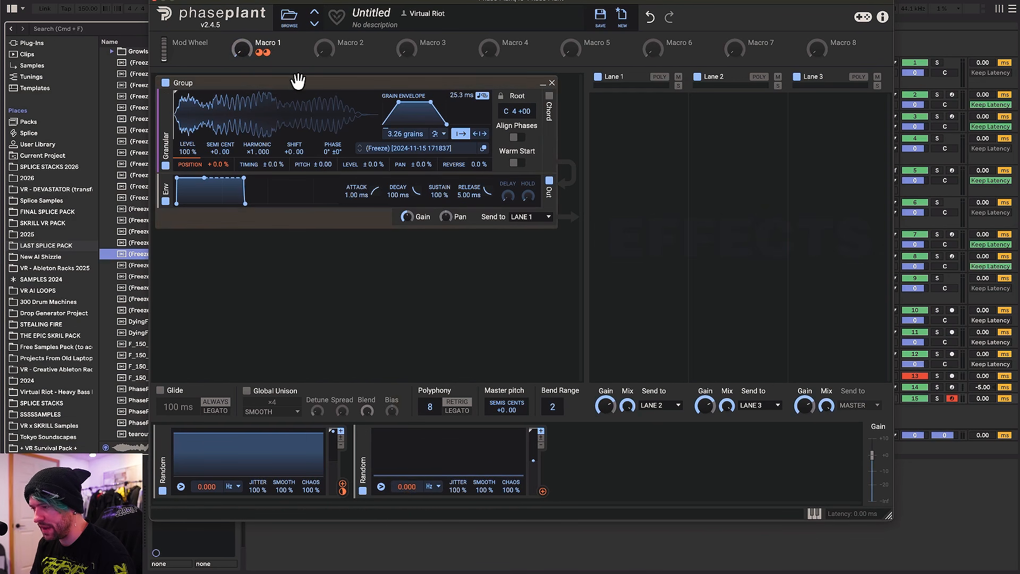
pyautogui.moveTo(542, 491); pyautogui.dragTo(275, 176)
# Step: Create two more duplicates of the Random modulator, assigning one to the granular Level randomization and the other to Pan
pyautogui.moveTo(368, 467); pyautogui.dragTo(564, 461)
pyautogui.moveTo(715, 491); pyautogui.dragTo(368, 167)
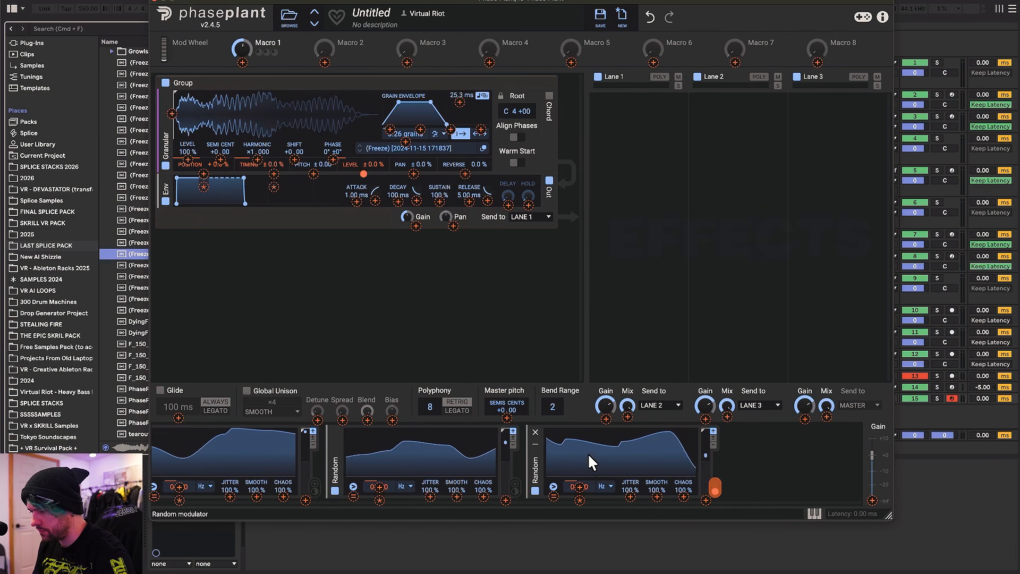
pyautogui.moveTo(537, 458); pyautogui.dragTo(579, 455)
pyautogui.hscroll(5, 579, 457)
pyautogui.moveTo(514, 491); pyautogui.dragTo(413, 165)
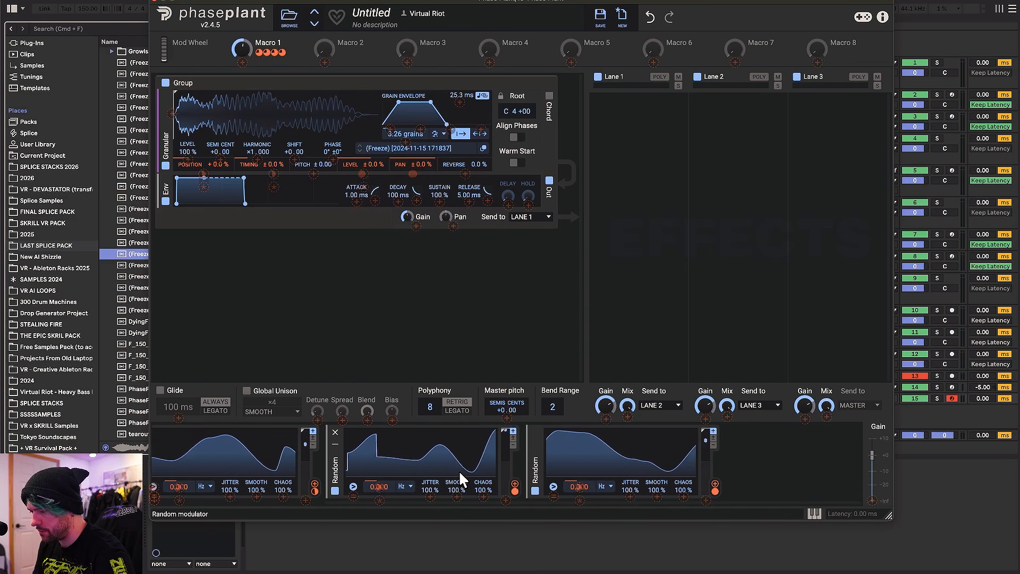
# Step: Set grain length to 4.88 ms and grain count to 0.49, modulating each with its own duplicated Random modulator
pyautogui.moveTo(458, 470); pyautogui.dragTo(572, 459)
pyautogui.moveTo(514, 491); pyautogui.dragTo(458, 98)
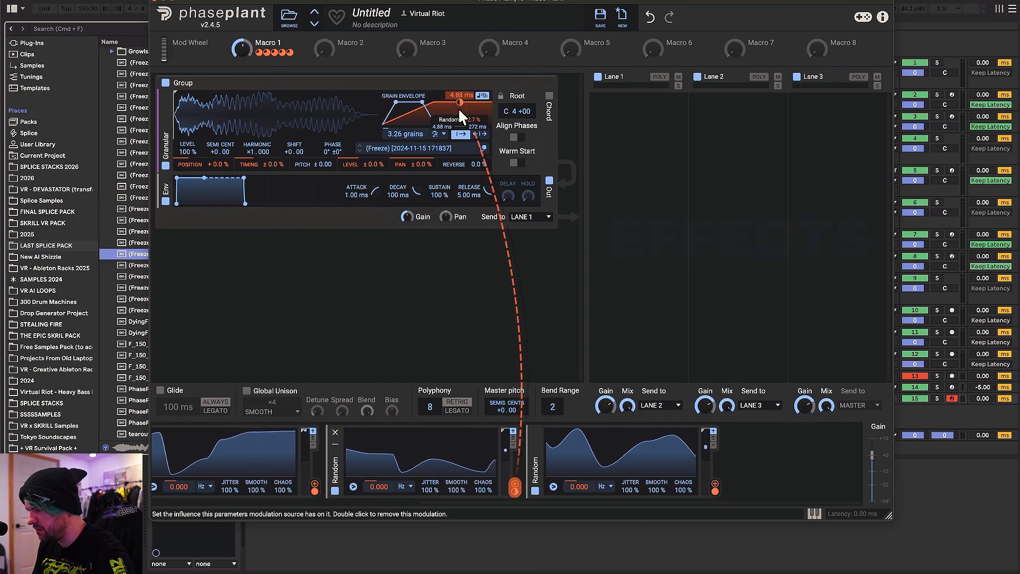
pyautogui.moveTo(405, 133); pyautogui.dragTo(406, 160)
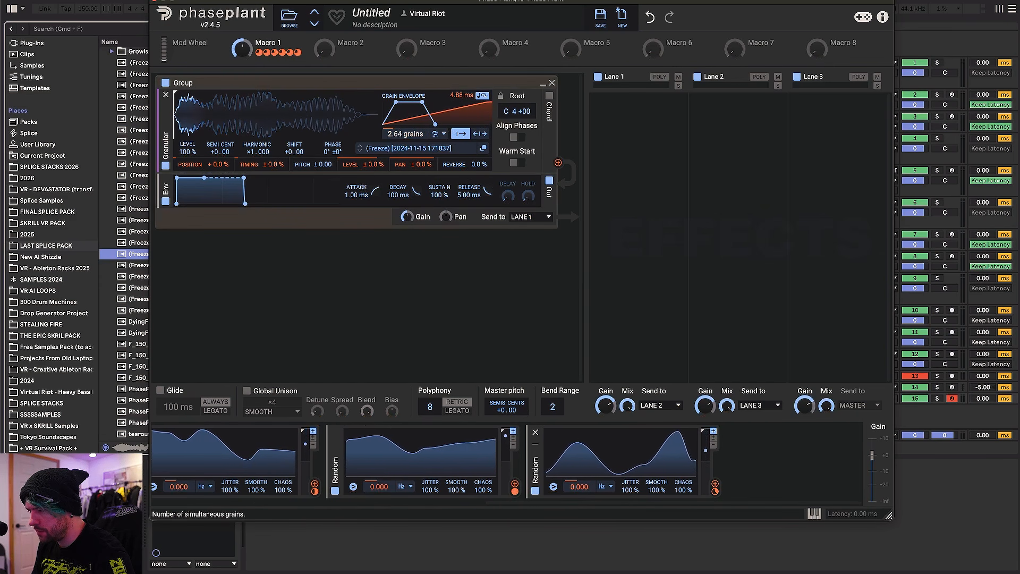
pyautogui.moveTo(715, 485); pyautogui.dragTo(406, 133)
# Step: Assign another duplicated Random modulator to the start position of the granular sample
pyautogui.moveTo(515, 490); pyautogui.dragTo(172, 113)
pyautogui.moveTo(323, 307); pyautogui.dragTo(425, 112)
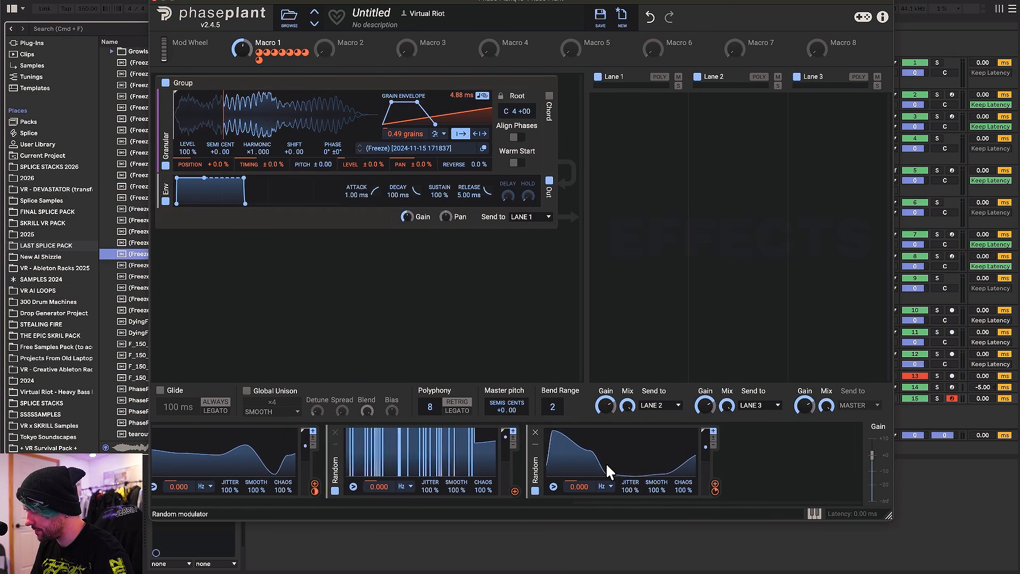
# Step: Assign more duplicated Random modulators to the grain envelope's shape controls, one modulator per control
pyautogui.moveTo(515, 490); pyautogui.dragTo(391, 126)
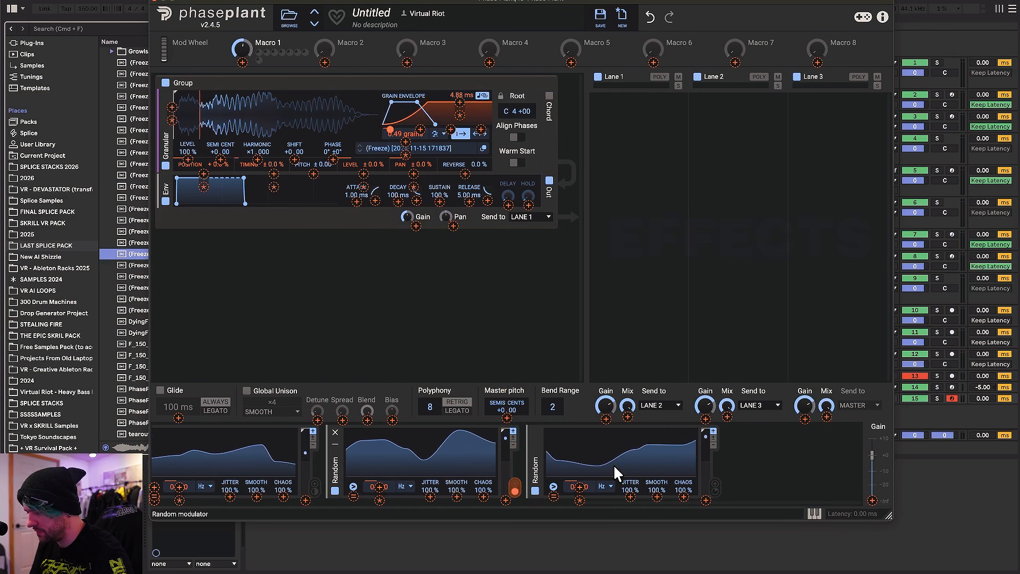
pyautogui.moveTo(709, 491); pyautogui.dragTo(394, 113)
pyautogui.moveTo(853, 480); pyautogui.dragTo(416, 169)
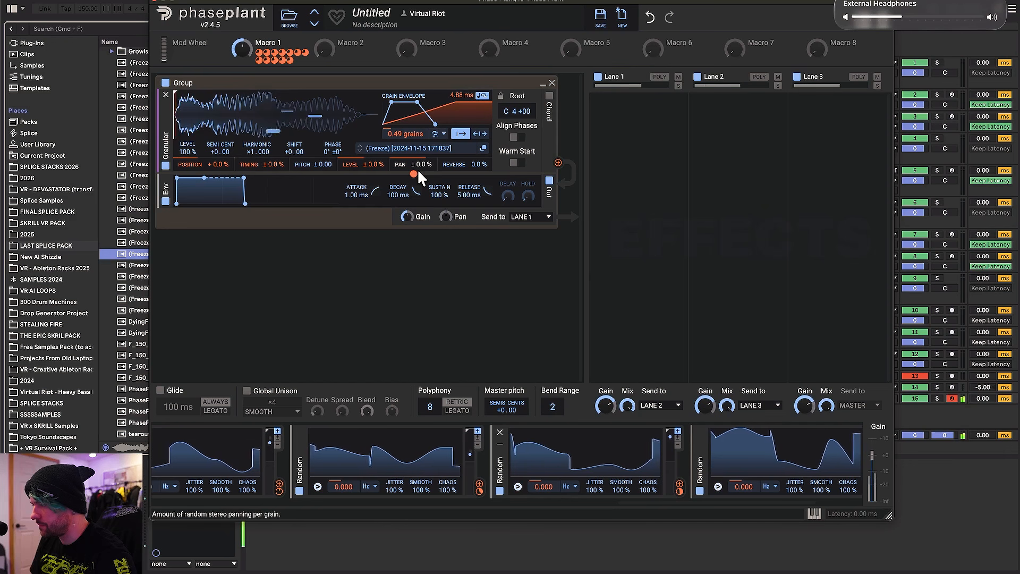
pyautogui.moveTo(359, 486); pyautogui.dragTo(459, 98)
# Step: Set the grain count to 0.00 grains with a Random modulation amount of +4.96 grains
pyautogui.moveTo(461, 164)
pyautogui.mouseDown()
pyautogui.moveTo(461, 144)
pyautogui.moveTo(461, 170)
pyautogui.mouseUp()
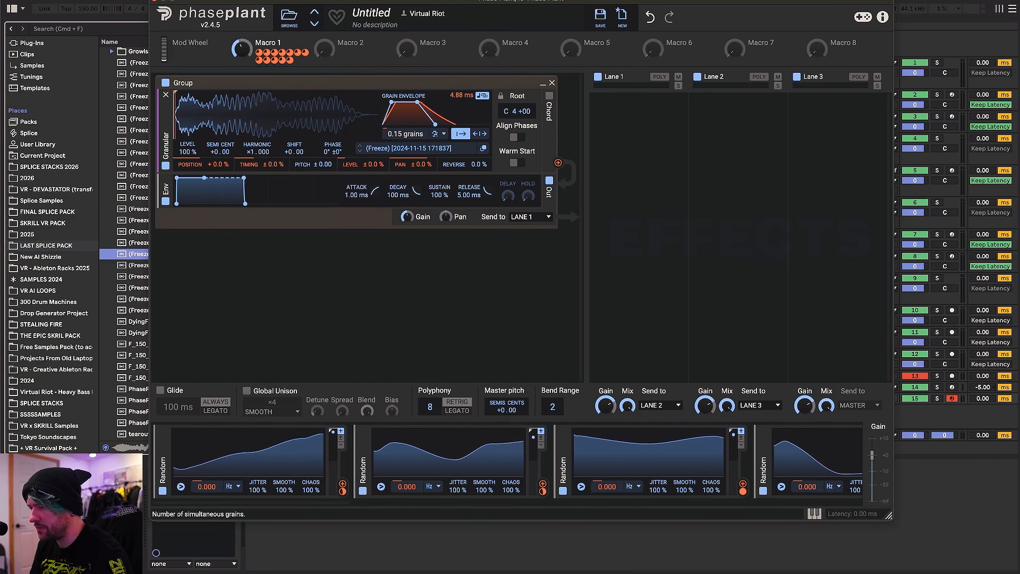
pyautogui.moveTo(405, 141)
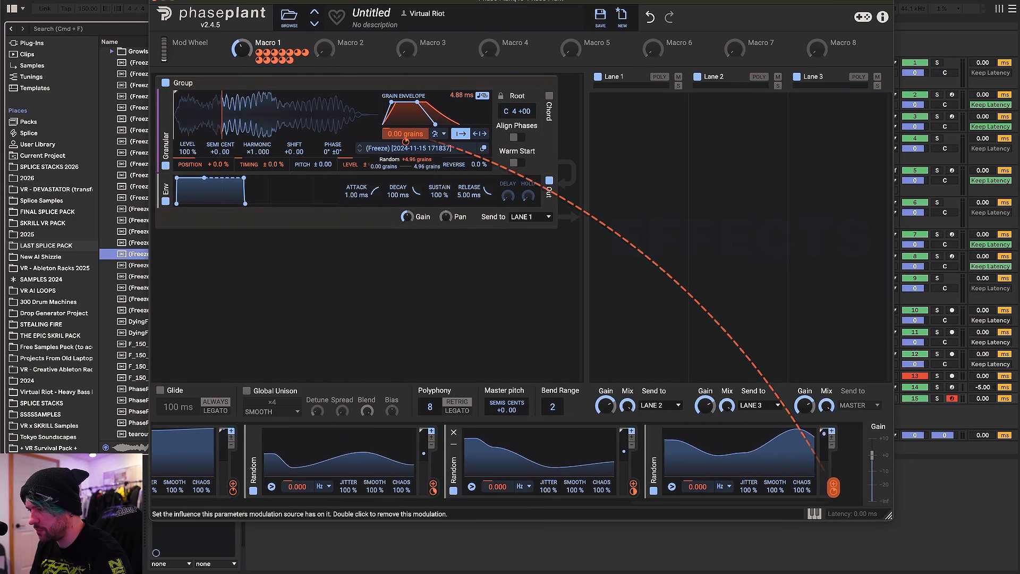
pyautogui.click(367, 288)
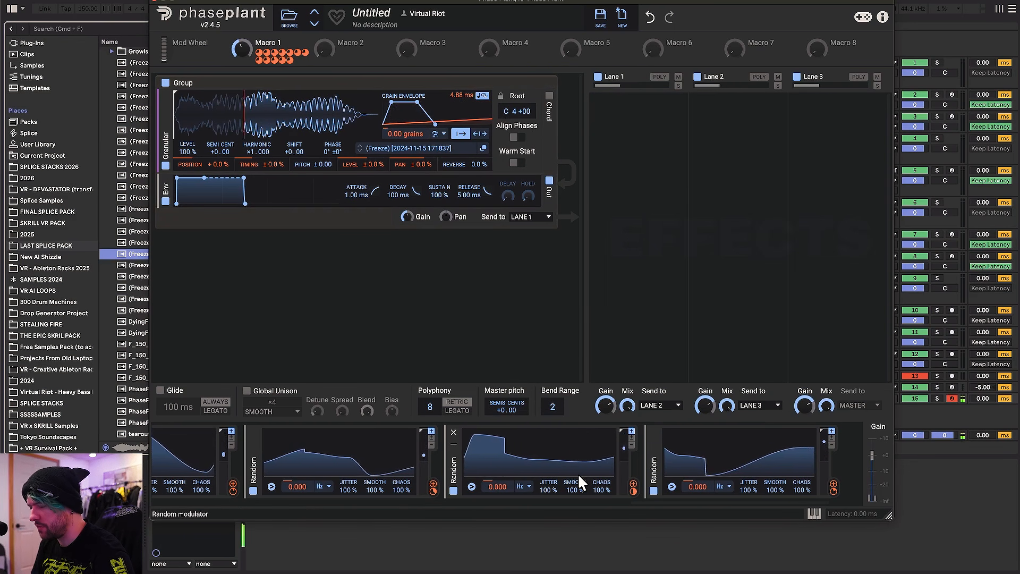
# Step: Make the next duplicated Random modulator bipolar and assign it to the granular generator's Semi Cent pitch
pyautogui.hscroll(2, 578, 473)
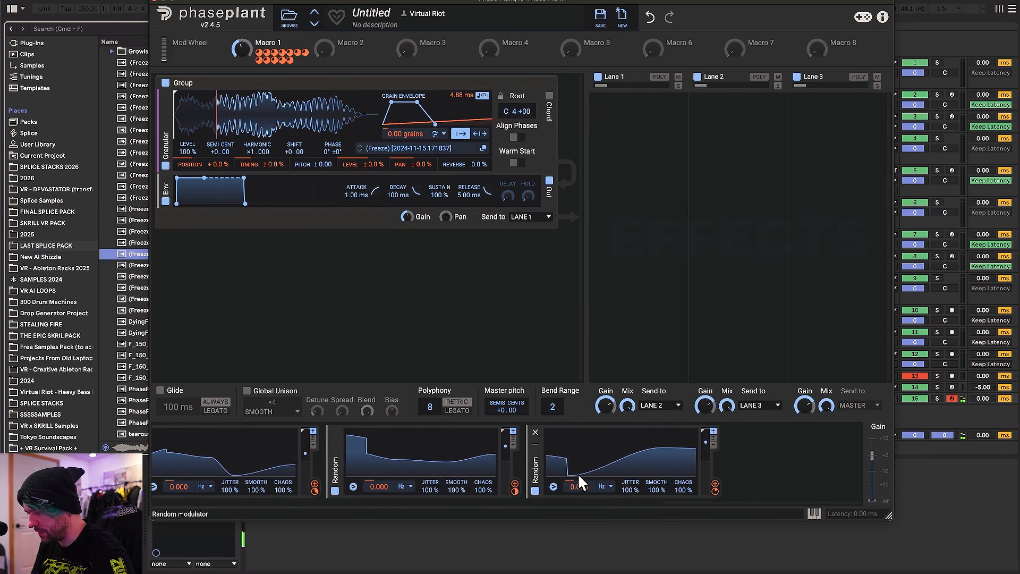
pyautogui.click(513, 438)
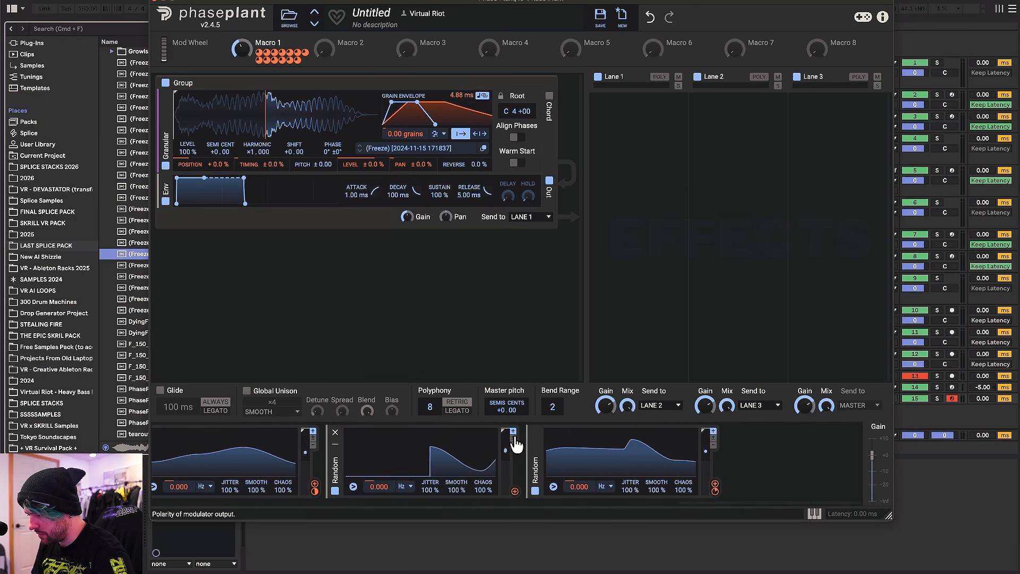
pyautogui.click(514, 491)
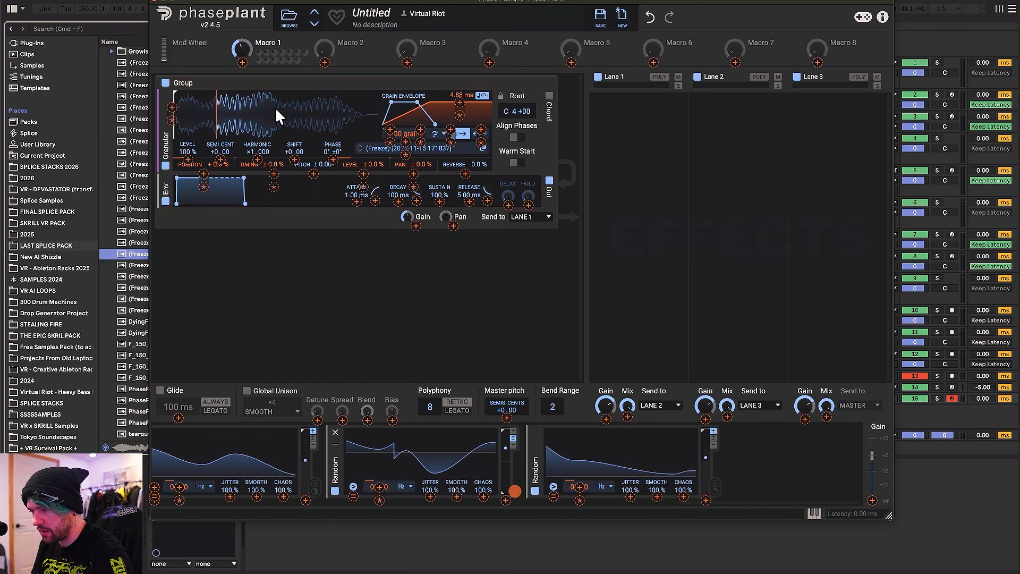
pyautogui.click(220, 159)
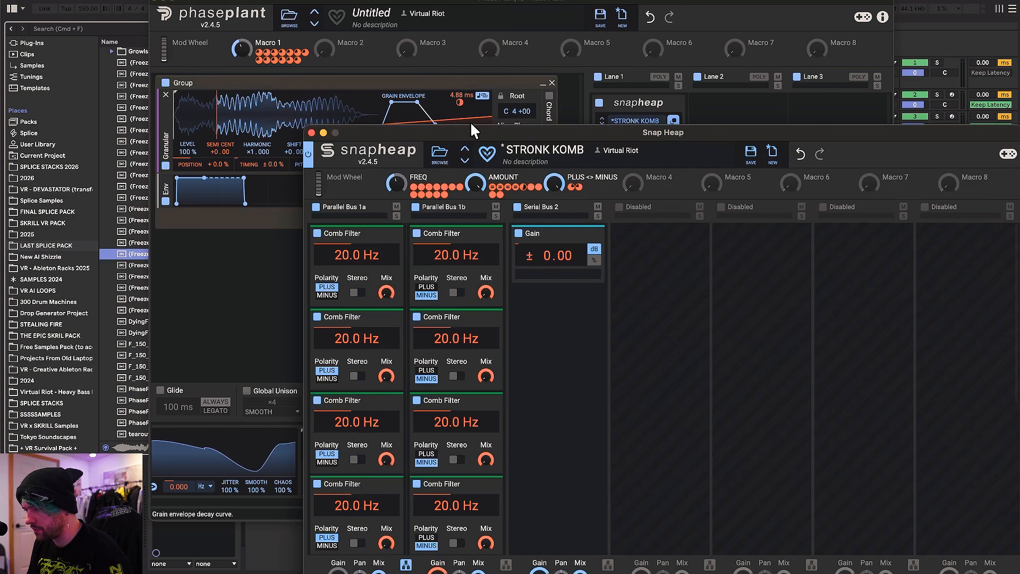
# Step: Close the separate Snap Heap window and assign duplicated Random modulators to the STRONK KOMB macros AMOUNT and FREQ
pyautogui.moveTo(472, 132); pyautogui.dragTo(363, 0)
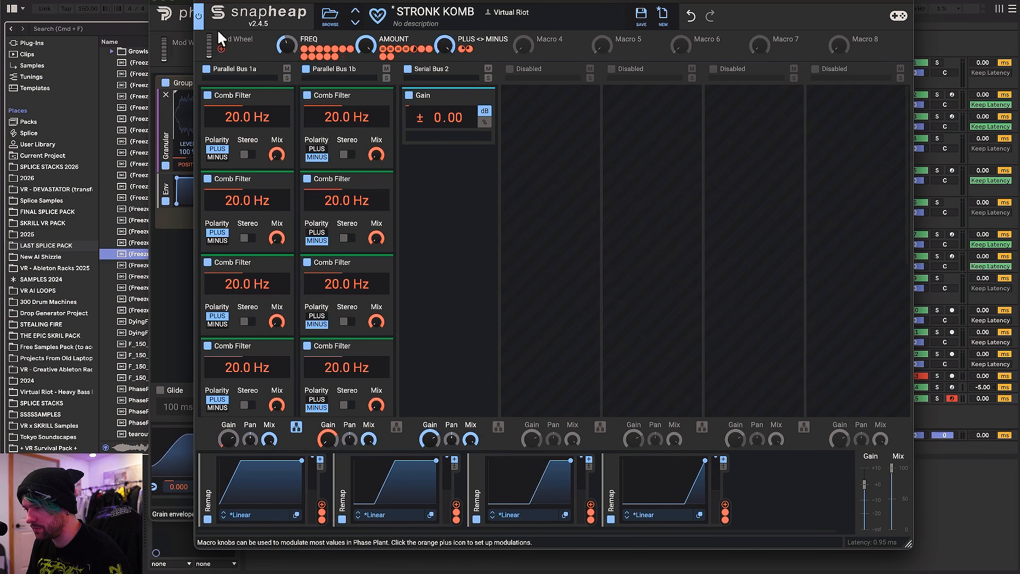
pyautogui.click(202, 6)
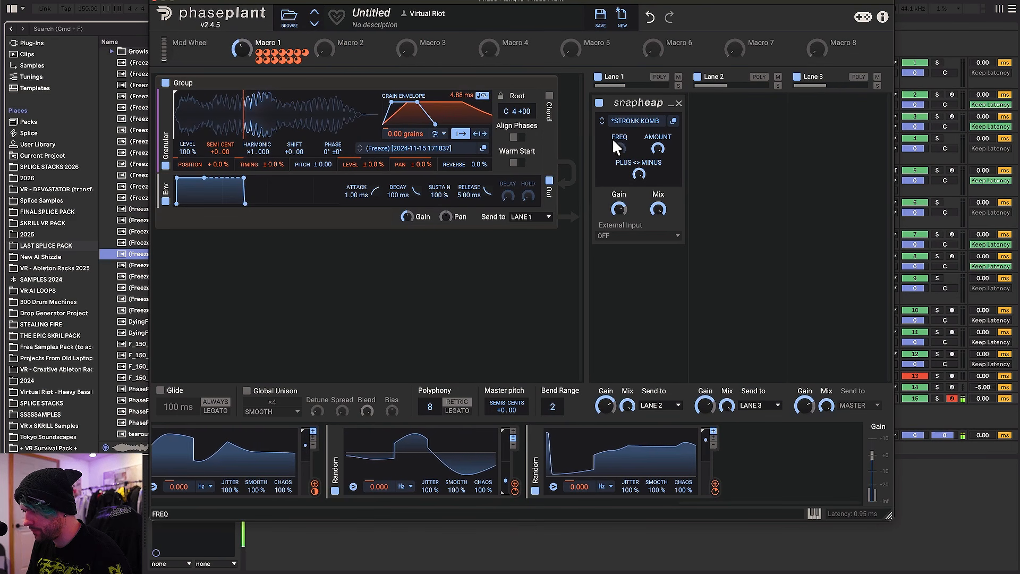
pyautogui.click(517, 444)
pyautogui.moveTo(517, 490); pyautogui.dragTo(658, 154)
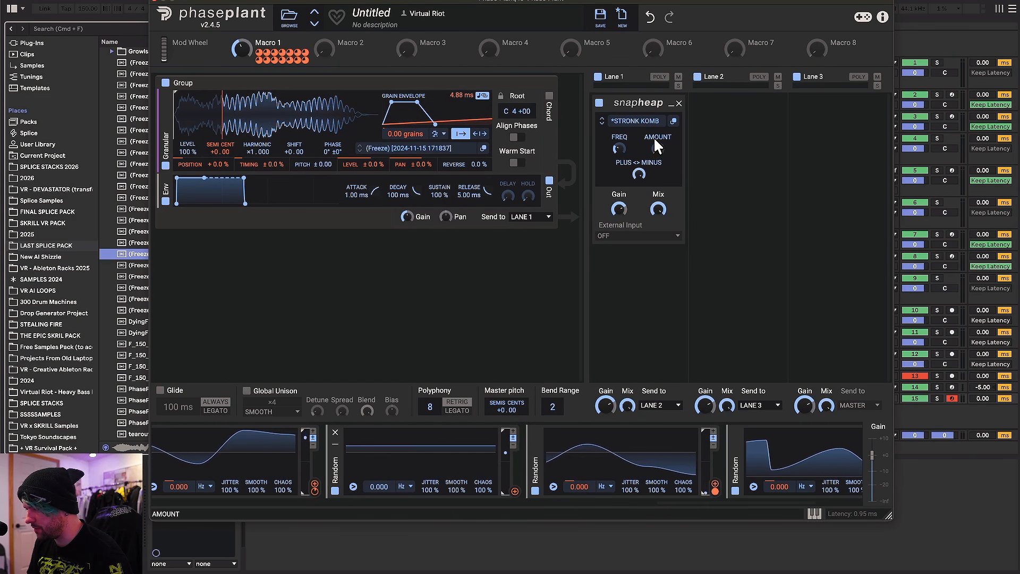
pyautogui.moveTo(515, 488); pyautogui.dragTo(626, 150)
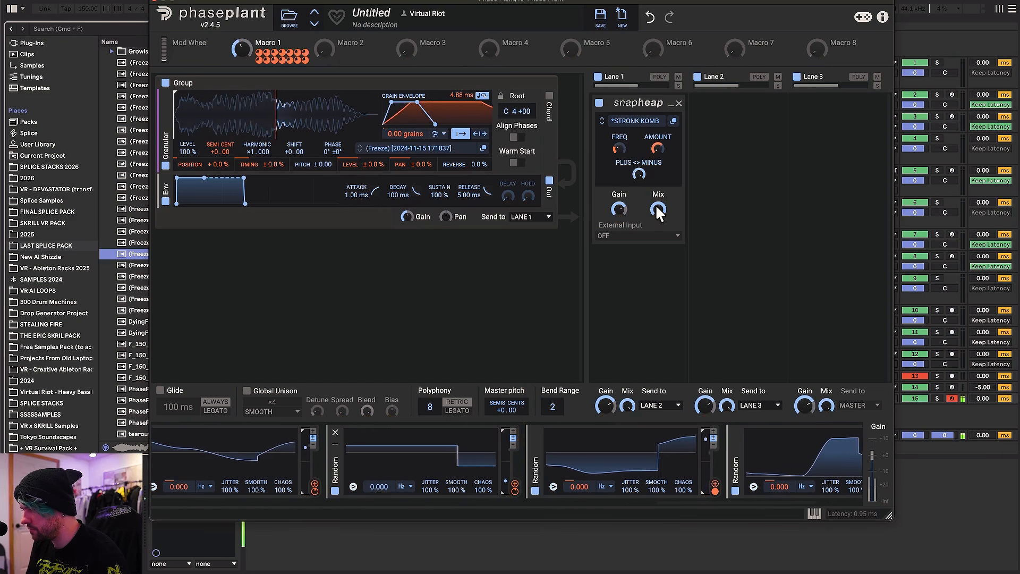
# Step: Assign Macro 2 to the rates of the two Random modulators driving Snap Heap, and adjust the macro knobs
pyautogui.hscroll(-2, 552, 463)
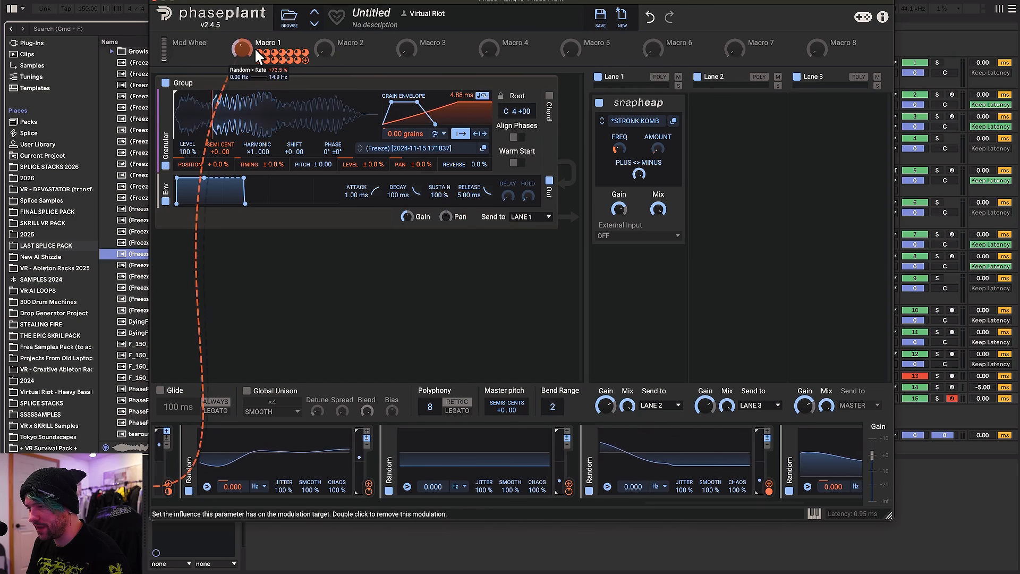
pyautogui.click(305, 59)
pyautogui.click(324, 62)
pyautogui.click(346, 50)
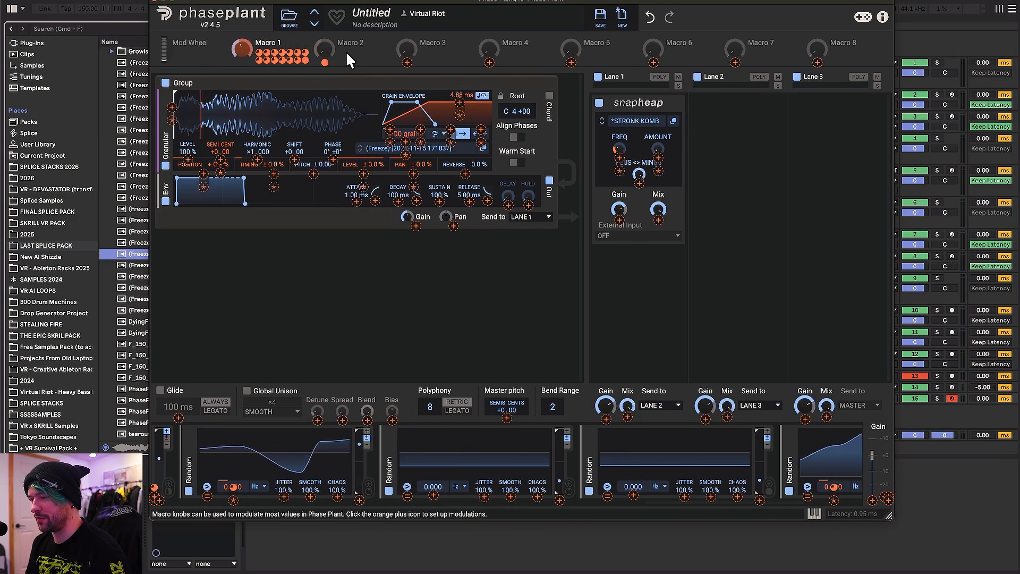
pyautogui.moveTo(340, 52); pyautogui.dragTo(433, 494)
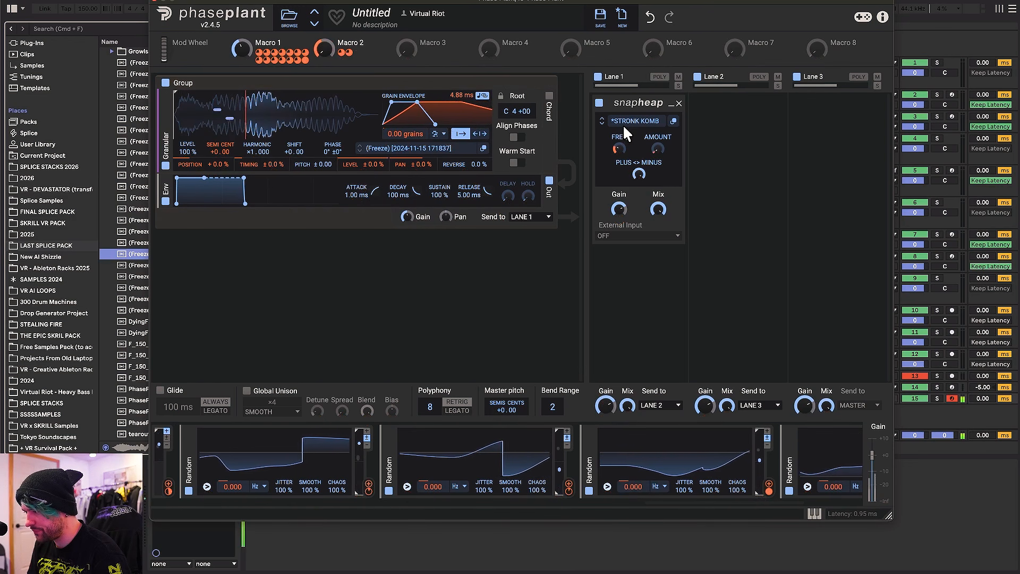
pyautogui.moveTo(242, 53); pyautogui.dragTo(242, 44)
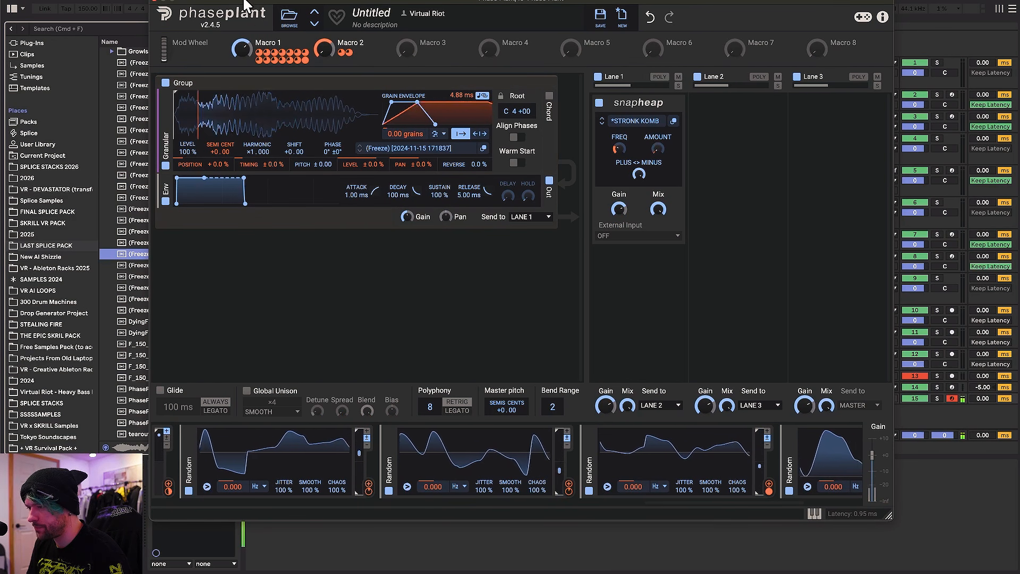
pyautogui.moveTo(242, 1); pyautogui.dragTo(349, 6)
pyautogui.scroll(1, 195, 168)
pyautogui.doubleClick(146, 97)
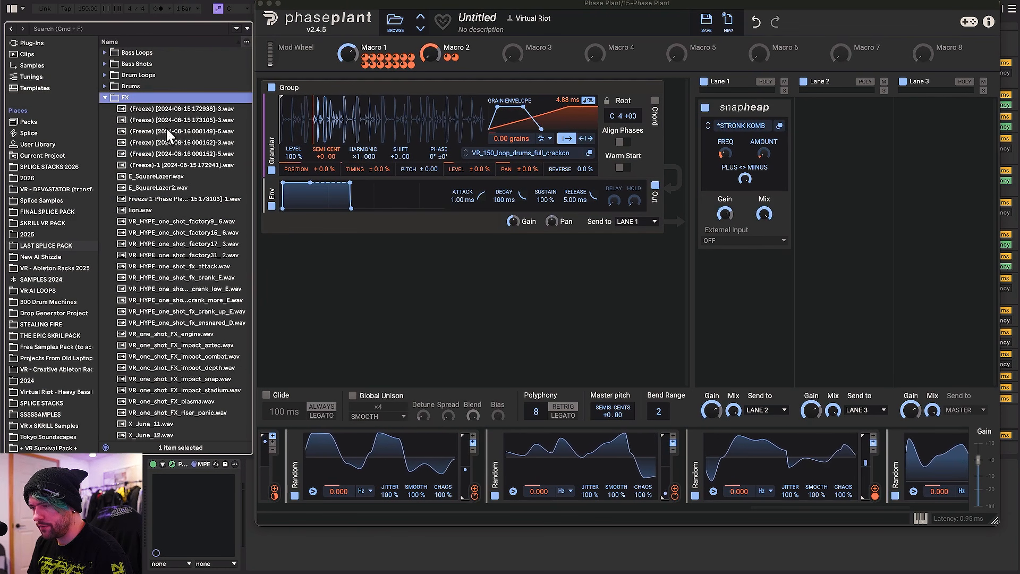
pyautogui.click(171, 130)
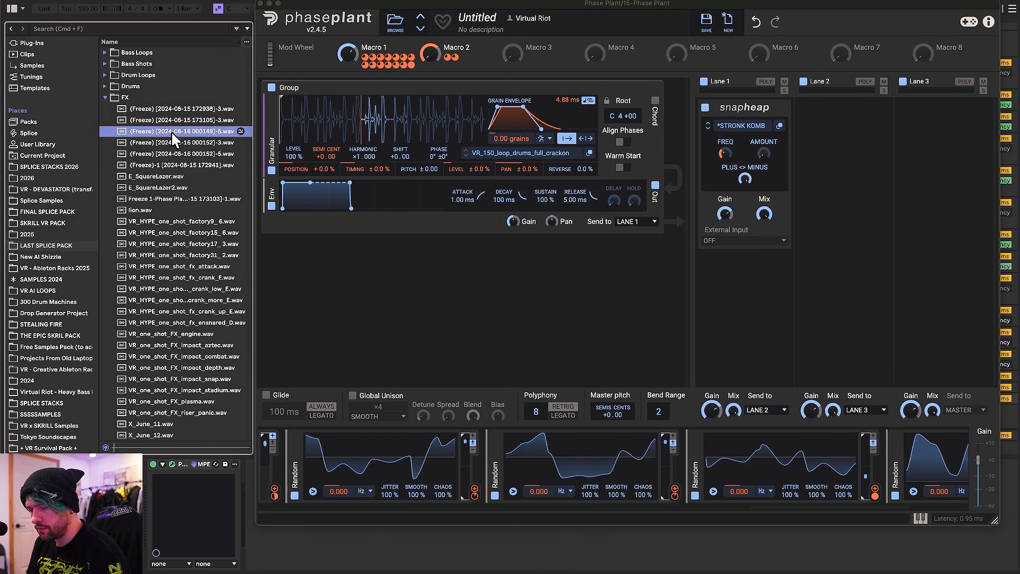
pyautogui.click(167, 154)
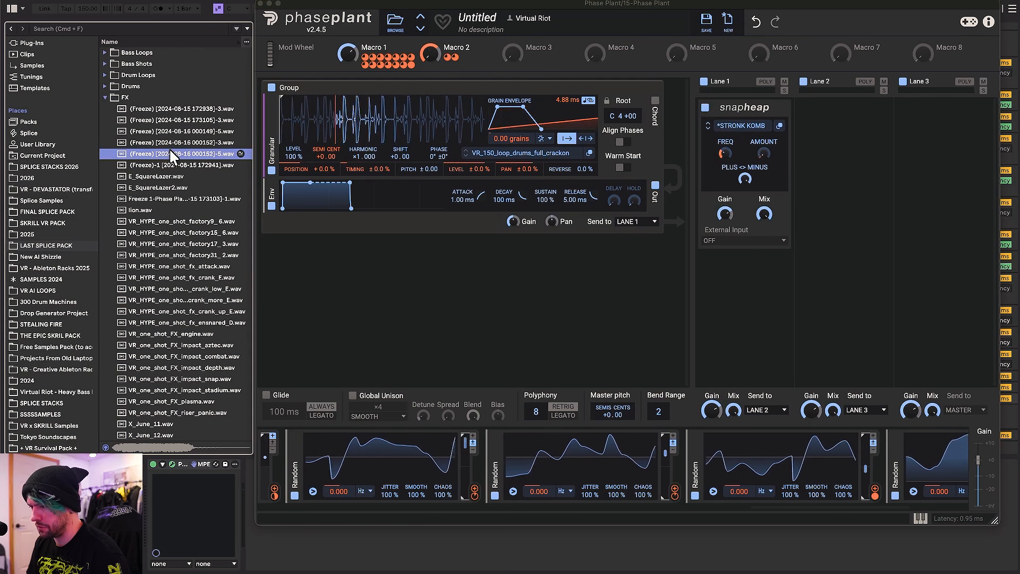
pyautogui.moveTo(169, 147); pyautogui.dragTo(343, 125)
# Step: Set the grain length to 58.8 ms and reshape the grain envelope into a triangle without a hold section
pyautogui.moveTo(513, 221)
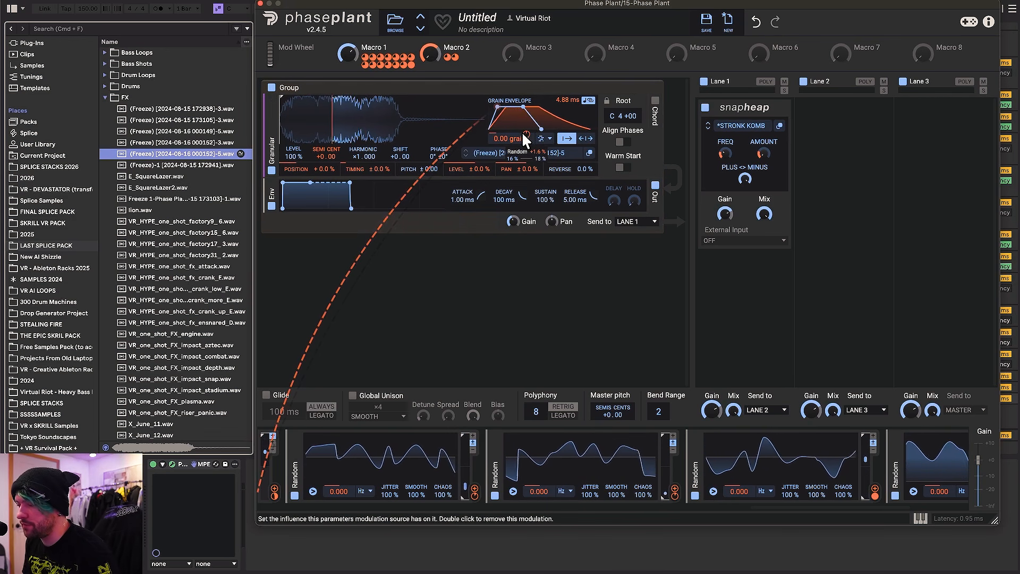
pyautogui.moveTo(566, 100); pyautogui.dragTo(566, 64)
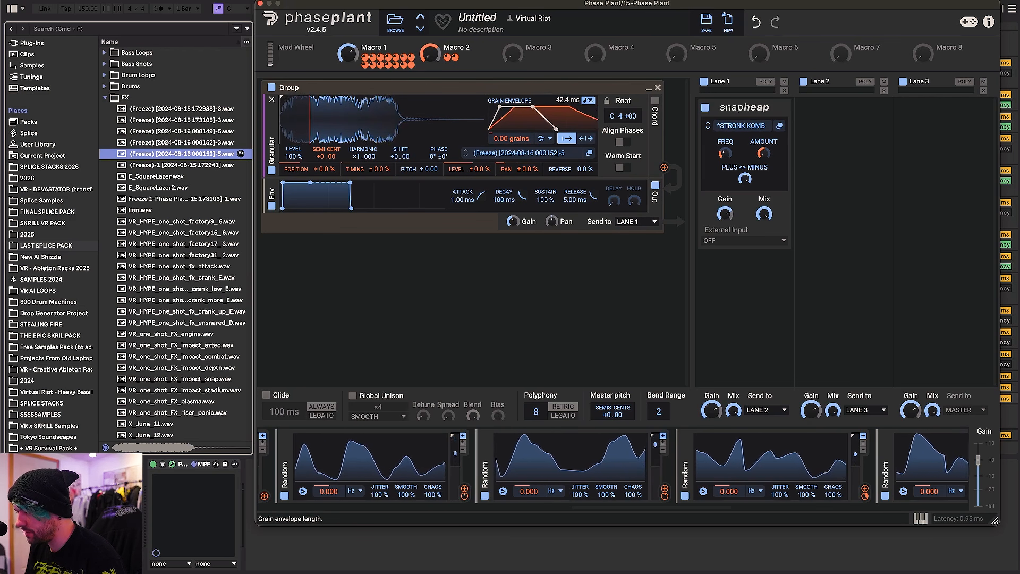
pyautogui.moveTo(567, 105)
pyautogui.mouseDown()
pyautogui.moveTo(567, 114)
pyautogui.moveTo(566, 104)
pyautogui.mouseUp()
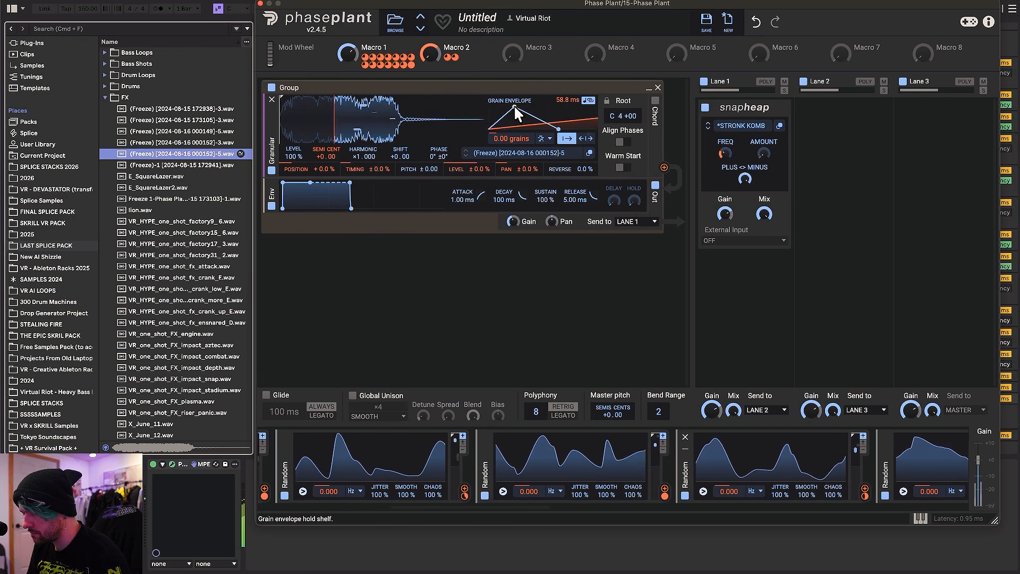
pyautogui.moveTo(168, 186); pyautogui.dragTo(343, 125)
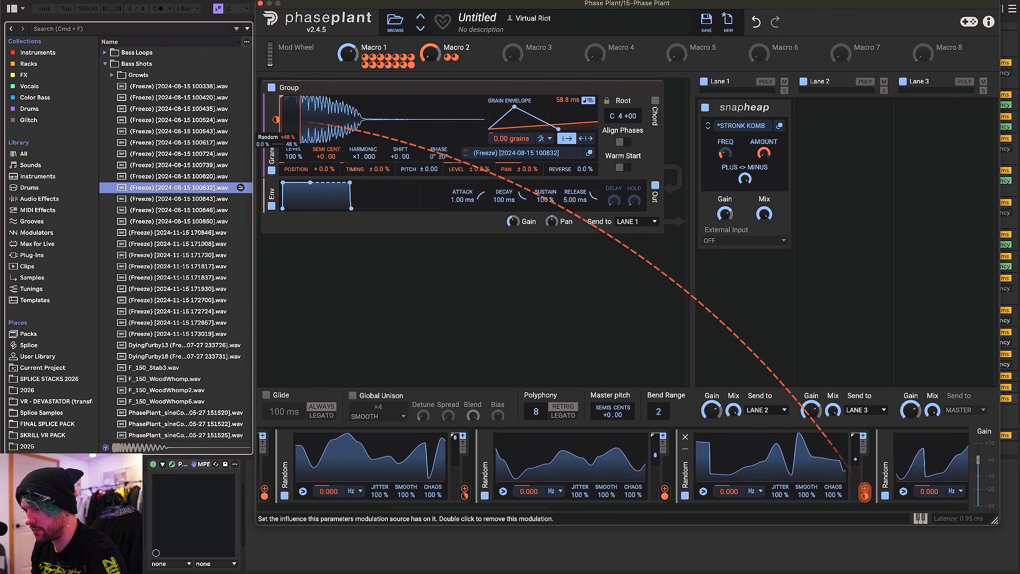
pyautogui.moveTo(276, 119)
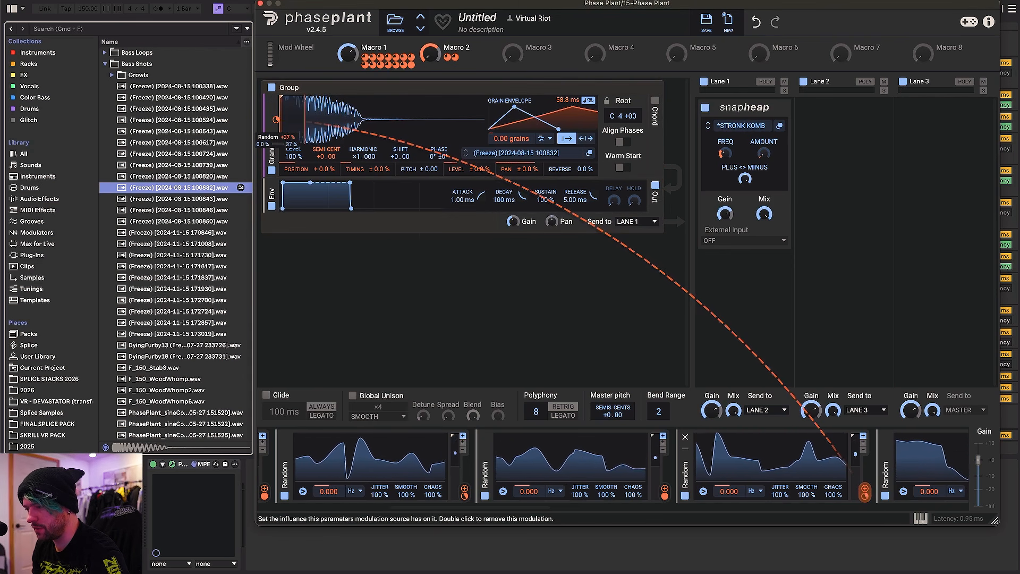
# Step: Close the Phase Plant window and add the VR - PHAT 2026™ rack from the Racks collection to the track
pyautogui.click(260, 3)
pyautogui.click(28, 63)
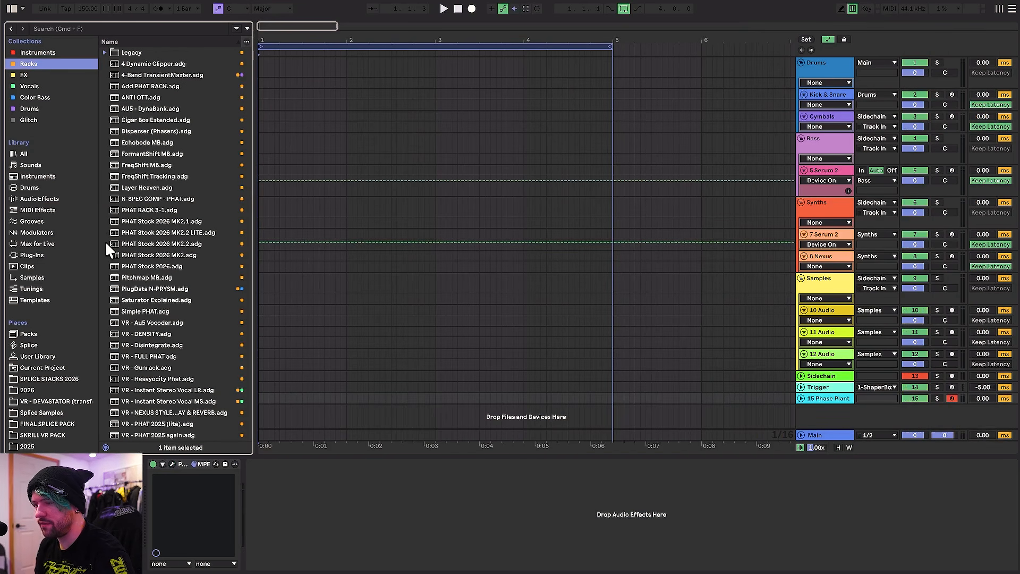
pyautogui.scroll(-3, 202, 390)
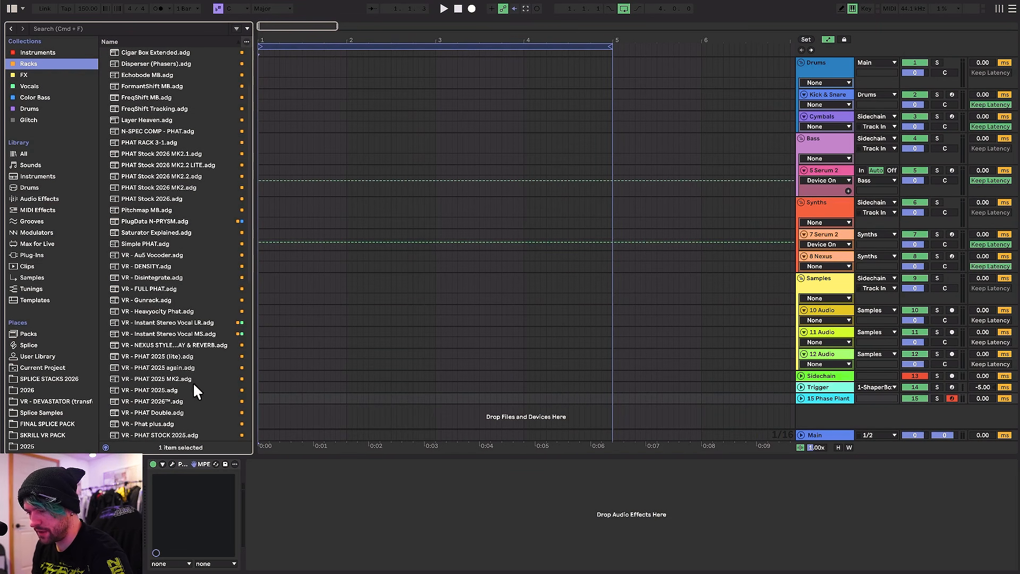
pyautogui.click(156, 400)
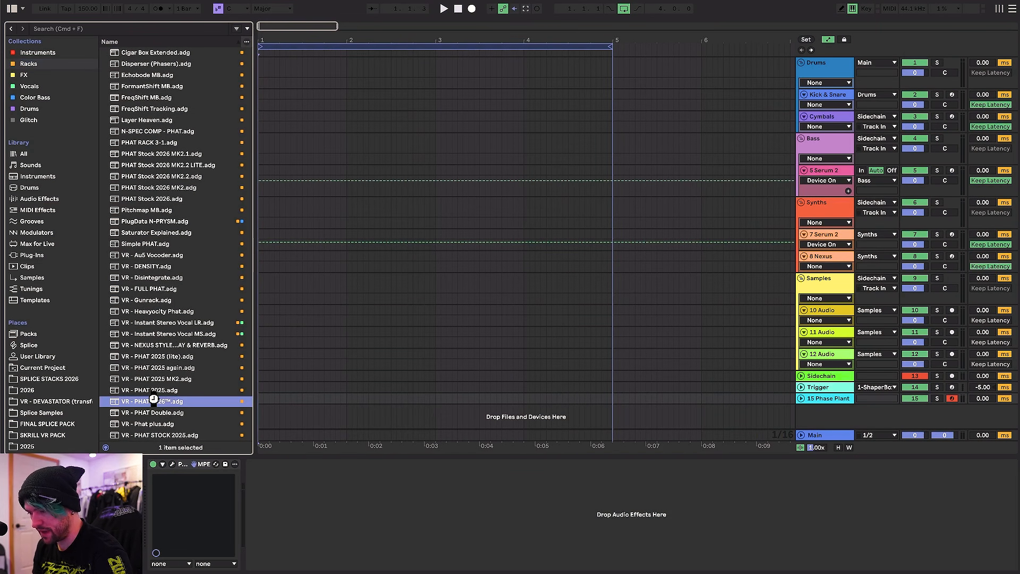
# Step: Insert ST4b from the Drums collection between Phase Plant and the rack, with all four bands' transients set to +45.0 dB
pyautogui.click(28, 108)
pyautogui.moveTo(130, 345); pyautogui.dragTo(239, 509)
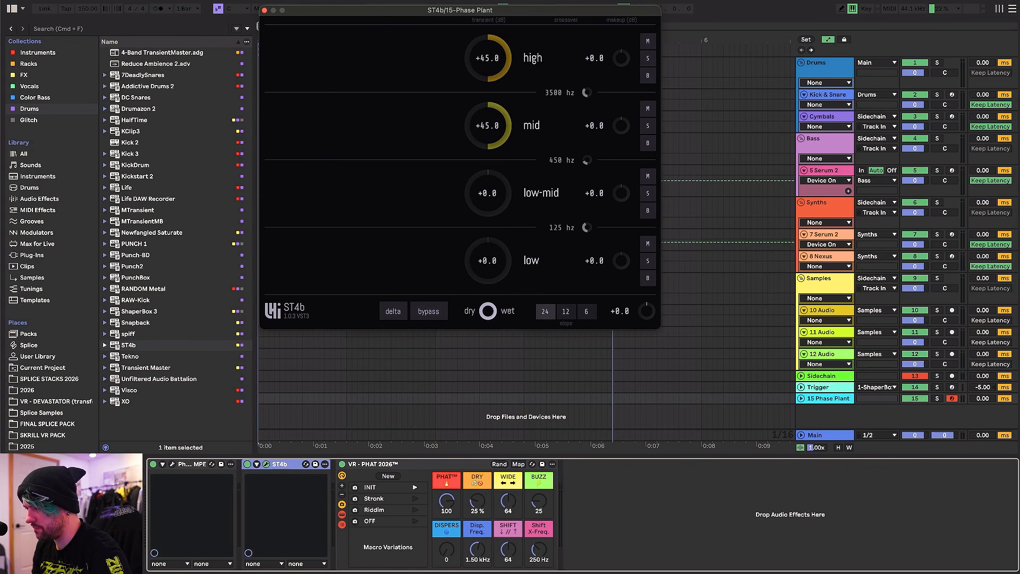
pyautogui.press('space')
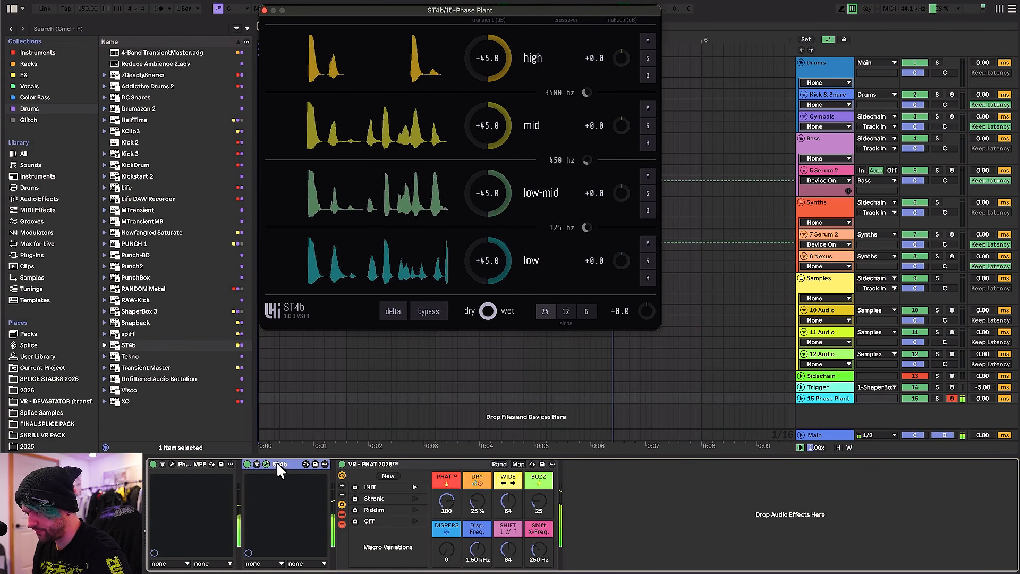
pyautogui.click(278, 463)
pyautogui.moveTo(279, 463)
pyautogui.mouseDown()
pyautogui.moveTo(619, 510)
pyautogui.moveTo(274, 474)
pyautogui.mouseUp()
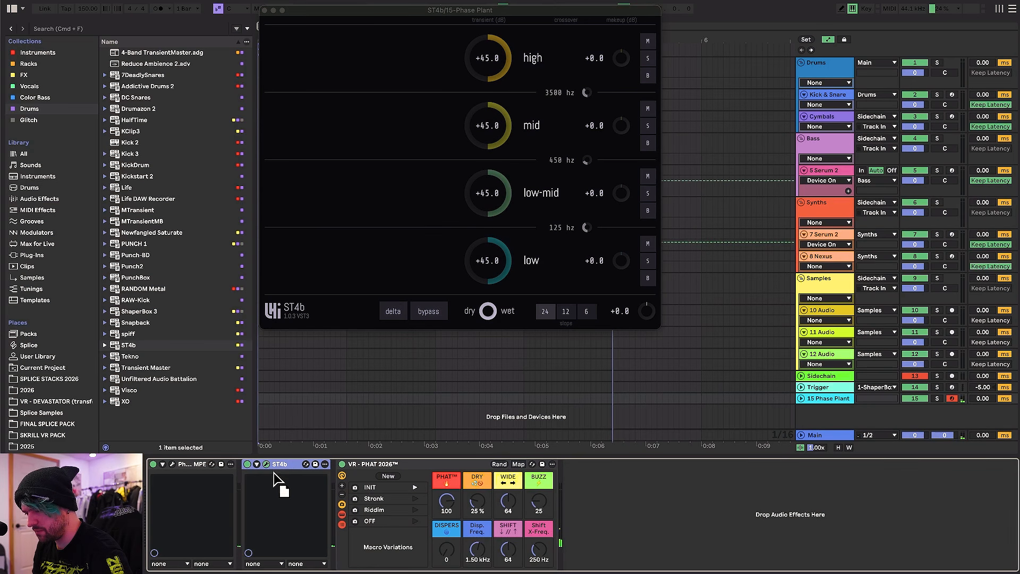
# Step: Add a Limiter after the VR - PHAT 2026™ rack and lower its input gain to about -4.6 dB
pyautogui.click(44, 202)
pyautogui.scroll(-2, 118, 278)
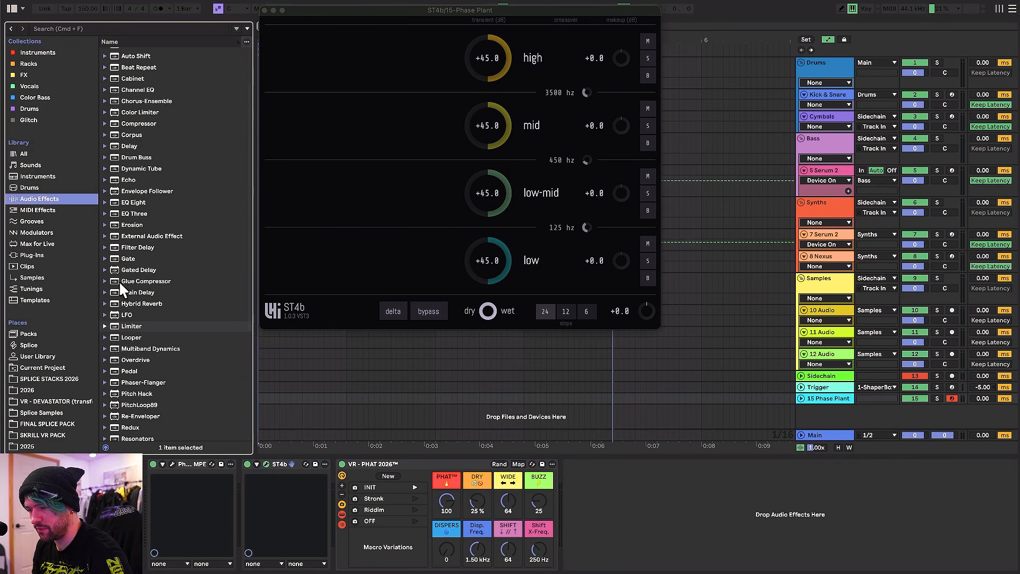
pyautogui.doubleClick(132, 326)
pyautogui.press('space')
pyautogui.moveTo(588, 484)
pyautogui.mouseDown()
pyautogui.moveTo(588, 504)
pyautogui.moveTo(589, 484)
pyautogui.mouseUp()
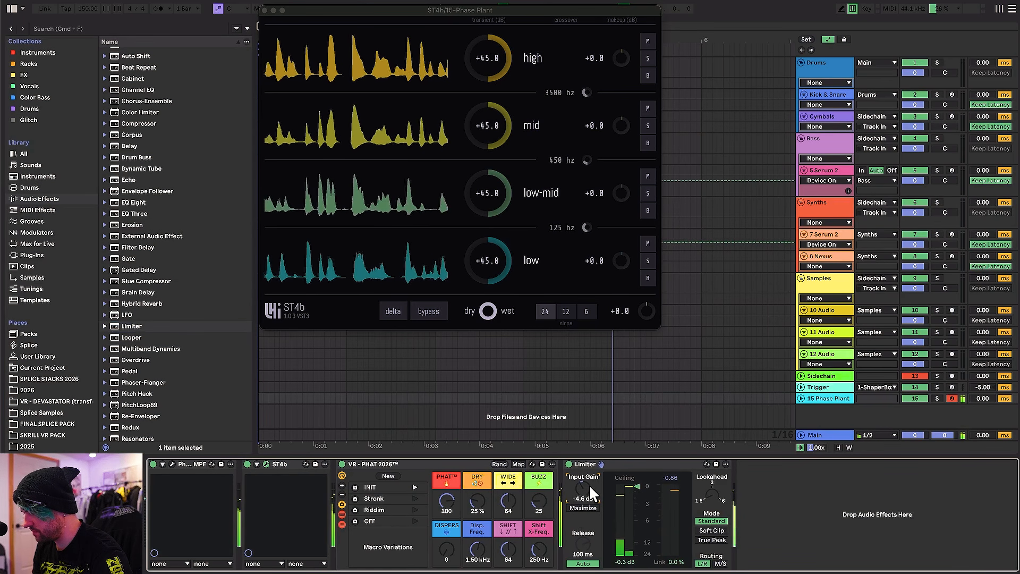
# Step: Reopen Phase Plant, add a Multipass with the Multiband Comp preset from Favorites to Lane 2, and hide the plug-in window
pyautogui.click(171, 463)
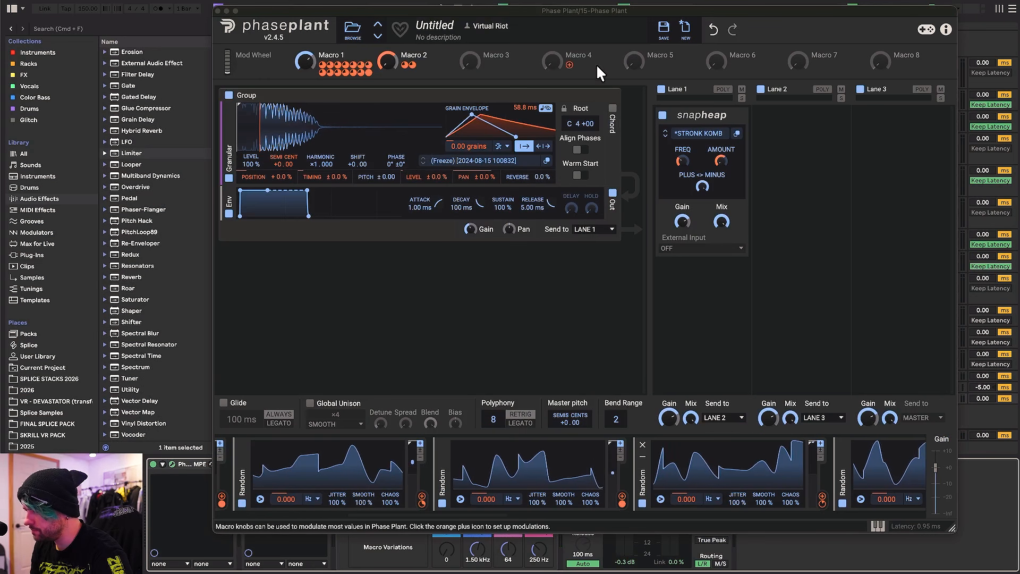
pyautogui.click(796, 132)
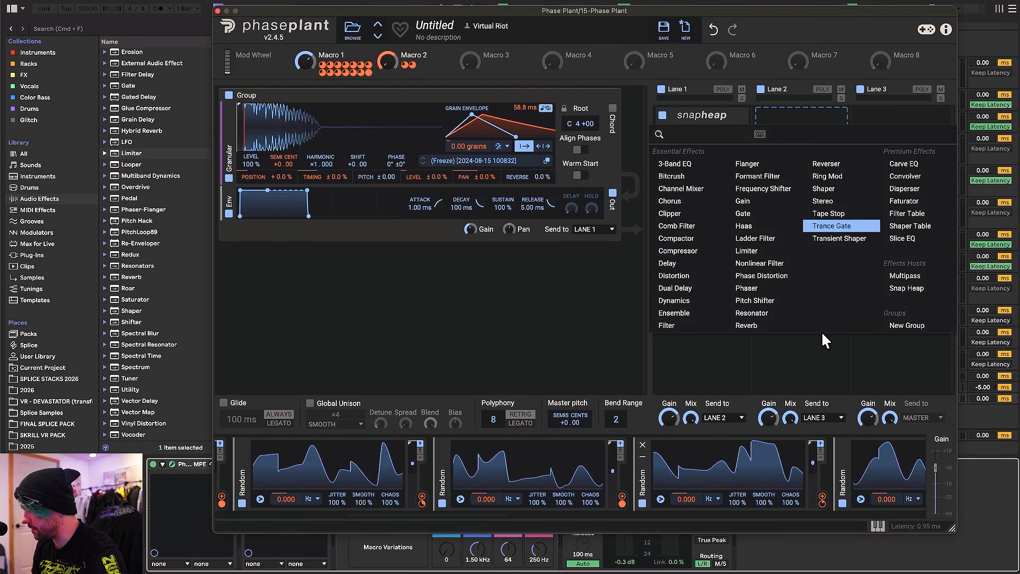
pyautogui.click(905, 276)
pyautogui.click(797, 132)
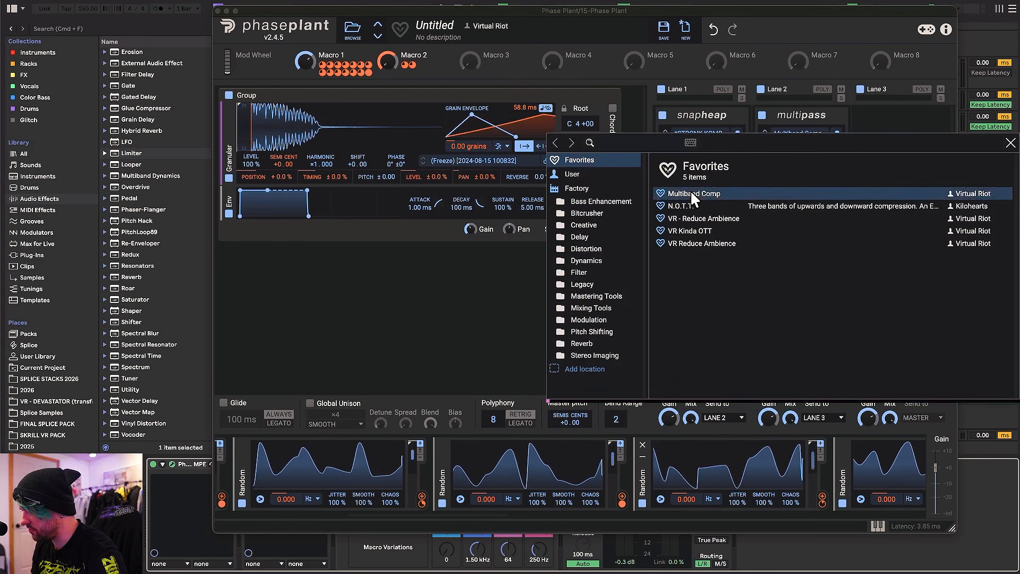
pyautogui.doubleClick(691, 192)
pyautogui.press('super+alt+p')
# Step: Insert Multiband Dynamics between the VR - PHAT 2026™ rack and the Limiter
pyautogui.moveTo(151, 176); pyautogui.dragTo(241, 522)
pyautogui.click(159, 175)
pyautogui.moveTo(913, 514); pyautogui.dragTo(913, 512)
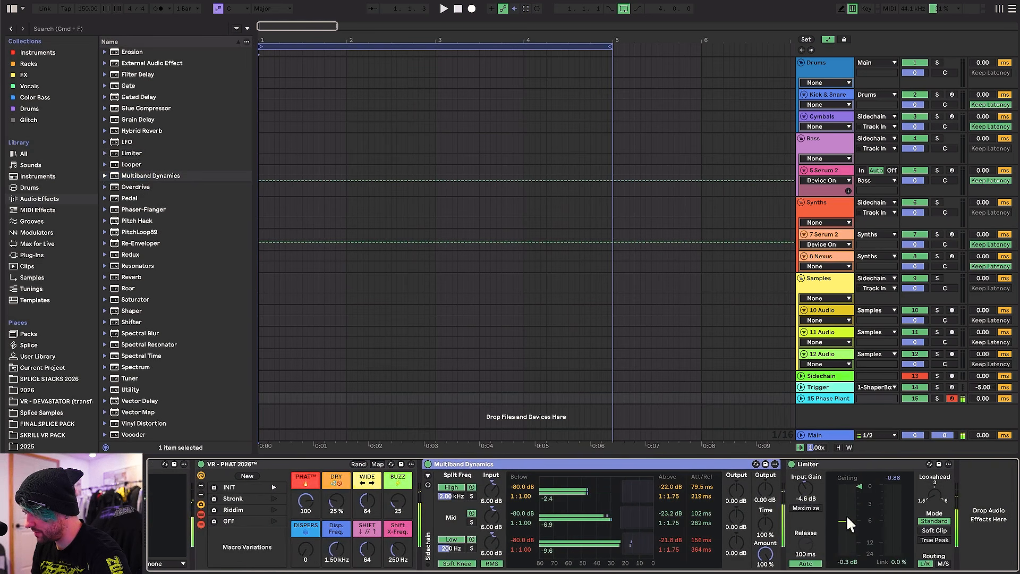
# Step: Set the rack's PHAT to 113, Dry to 0.0 % and Disp. Freq. to 2.35 kHz, and copy Multiband Dynamics between Phase Plant and ST4b
pyautogui.moveTo(316, 511); pyautogui.dragTo(316, 508)
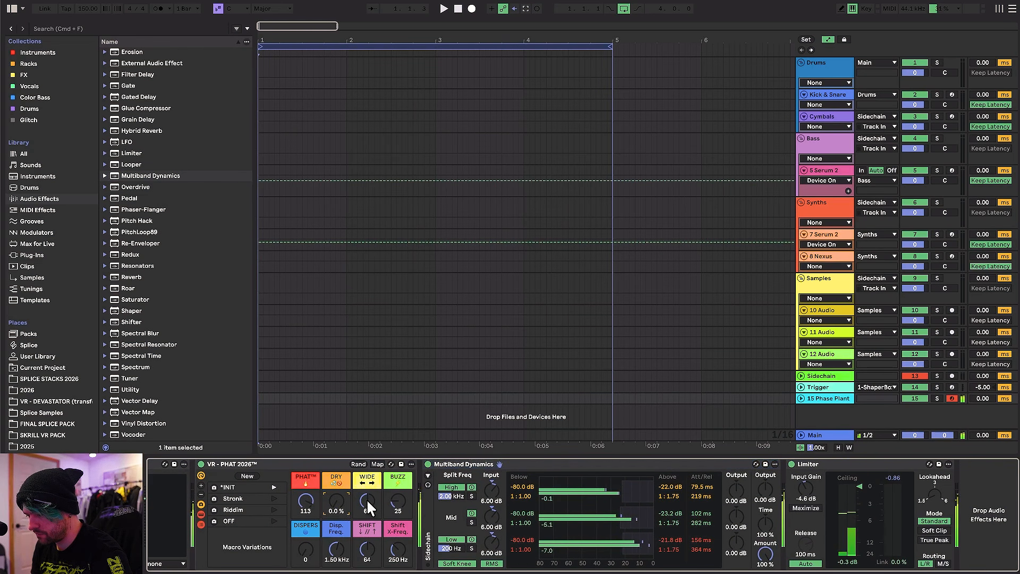
pyautogui.hscroll(-10, 272, 503)
pyautogui.hscroll(10, 272, 503)
pyautogui.hscroll(-4, 281, 484)
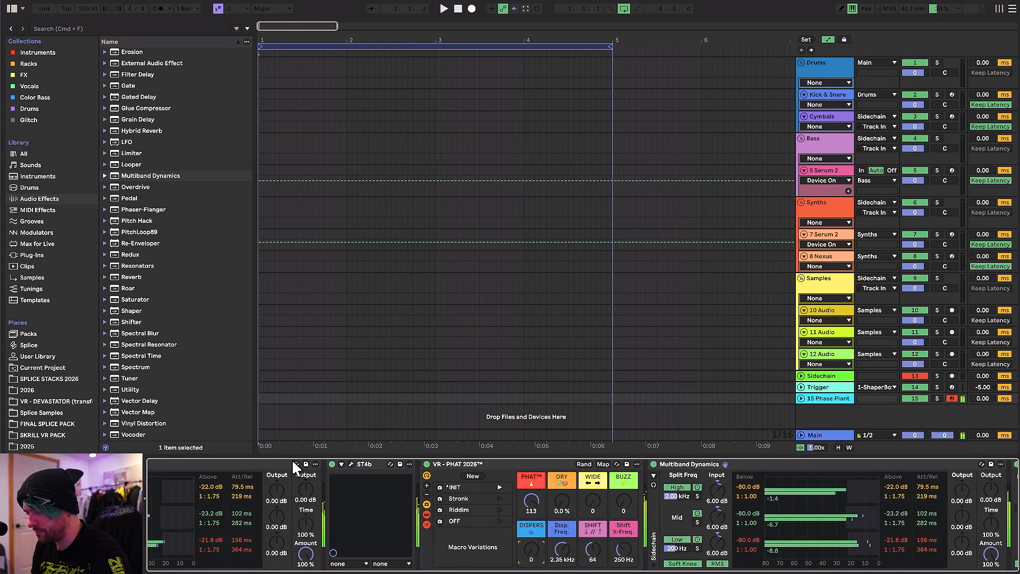
# Step: Copy ST4b between the last Multiband Dynamics and the Limiter, check its four transient bands during playback, and close its window
pyautogui.click(374, 464)
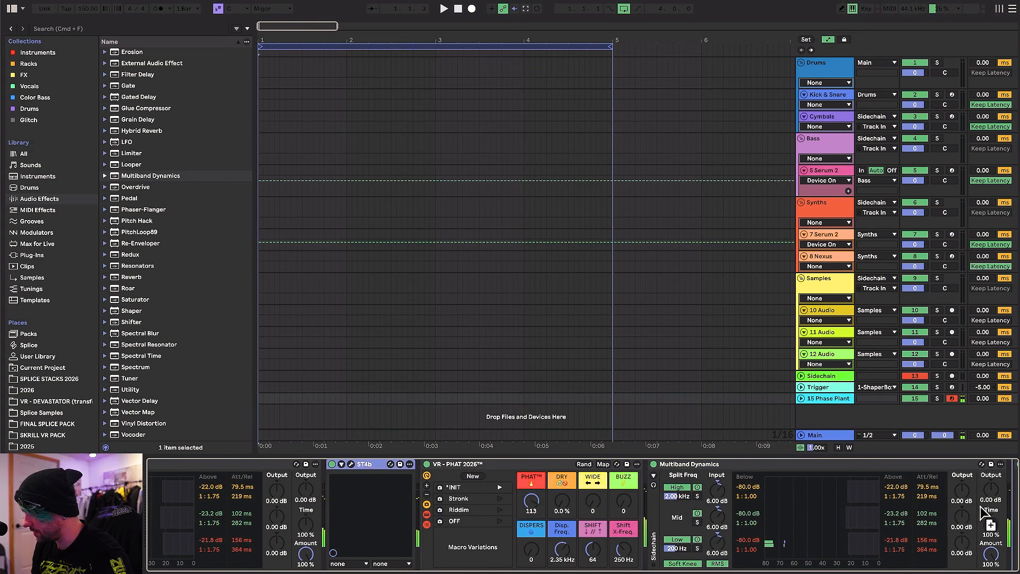
pyautogui.hscroll(6, 982, 510)
pyautogui.click(716, 464)
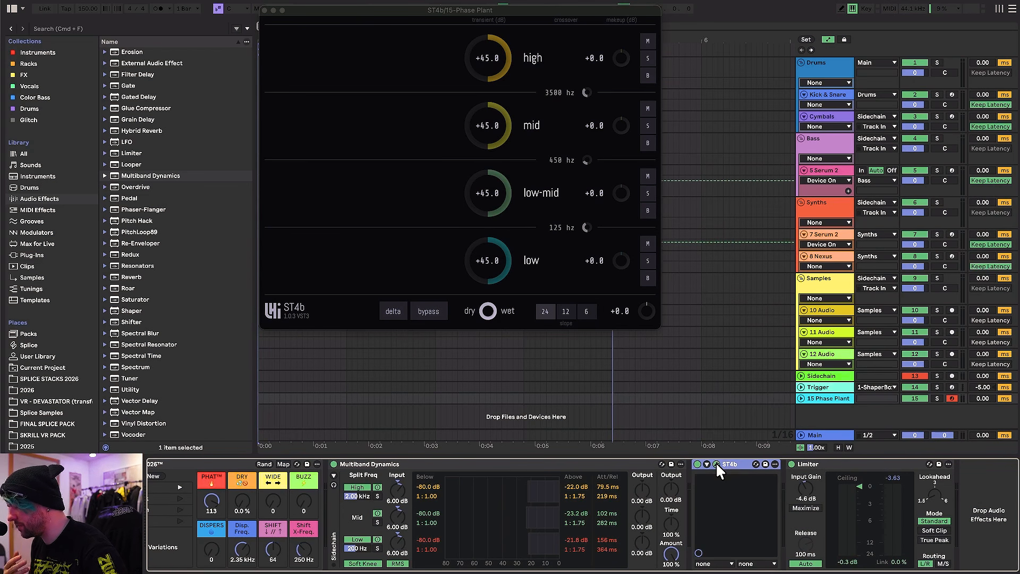
pyautogui.click(717, 464)
pyautogui.click(716, 463)
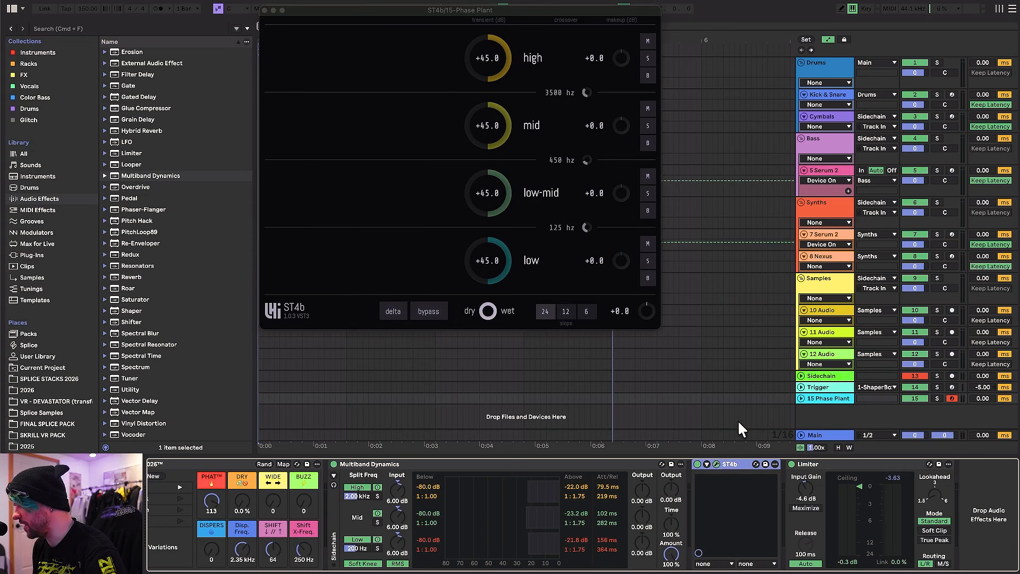
pyautogui.press('space')
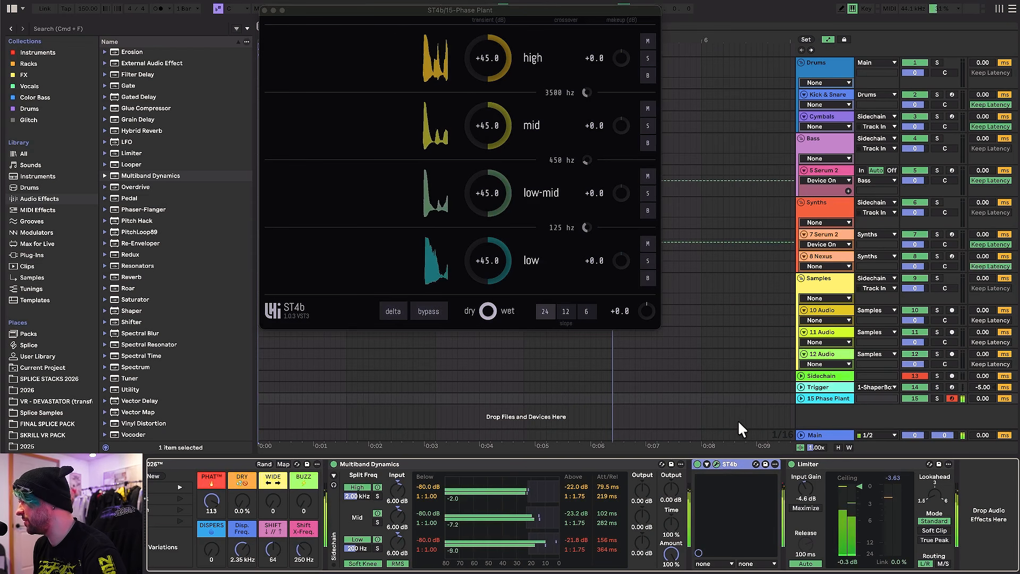
pyautogui.click(716, 464)
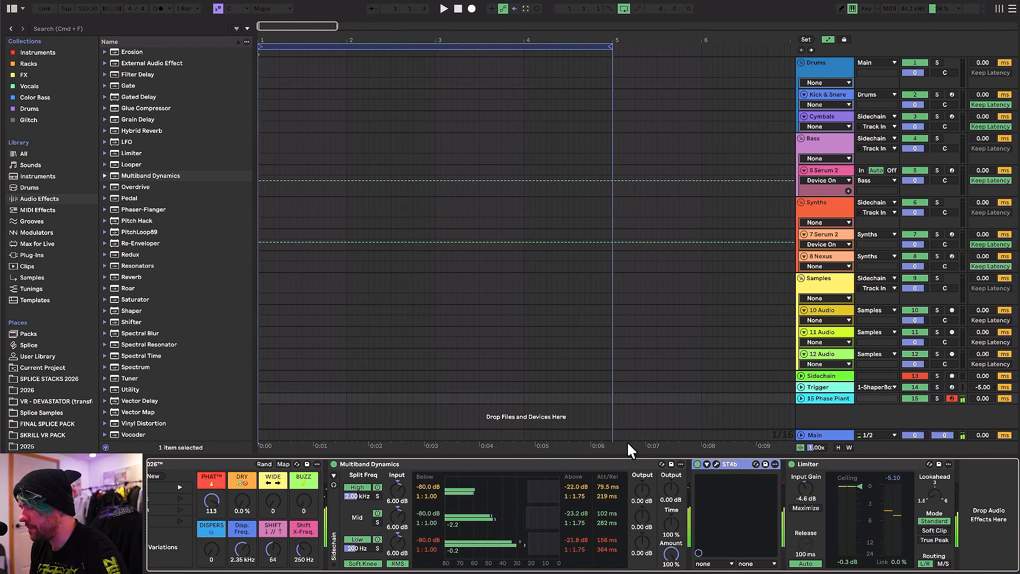
# Step: Examine the chaos racks in the Effect Racks folder of VR - Ableton Racks 2025
pyautogui.scroll(-5, 52, 339)
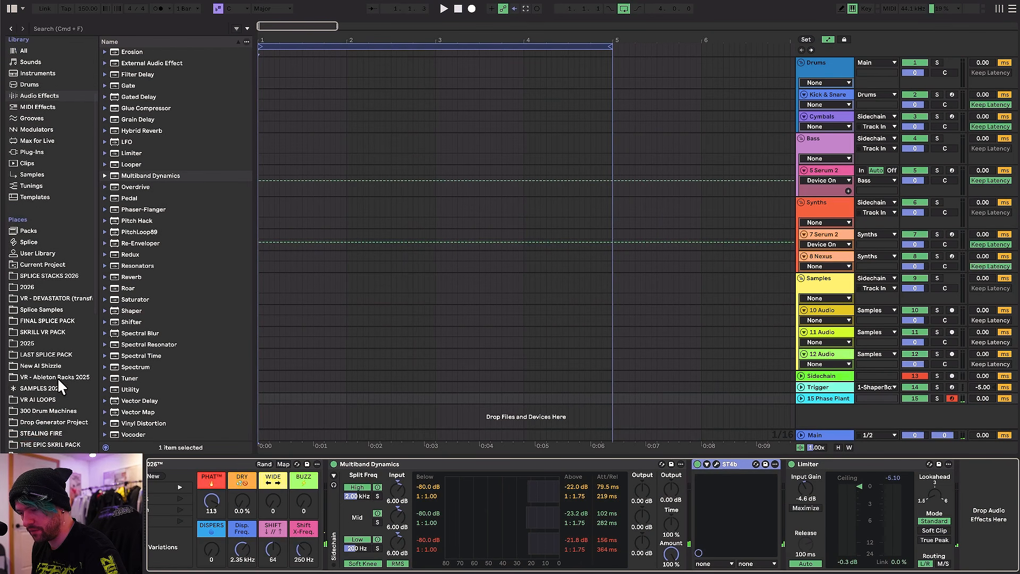
pyautogui.click(58, 377)
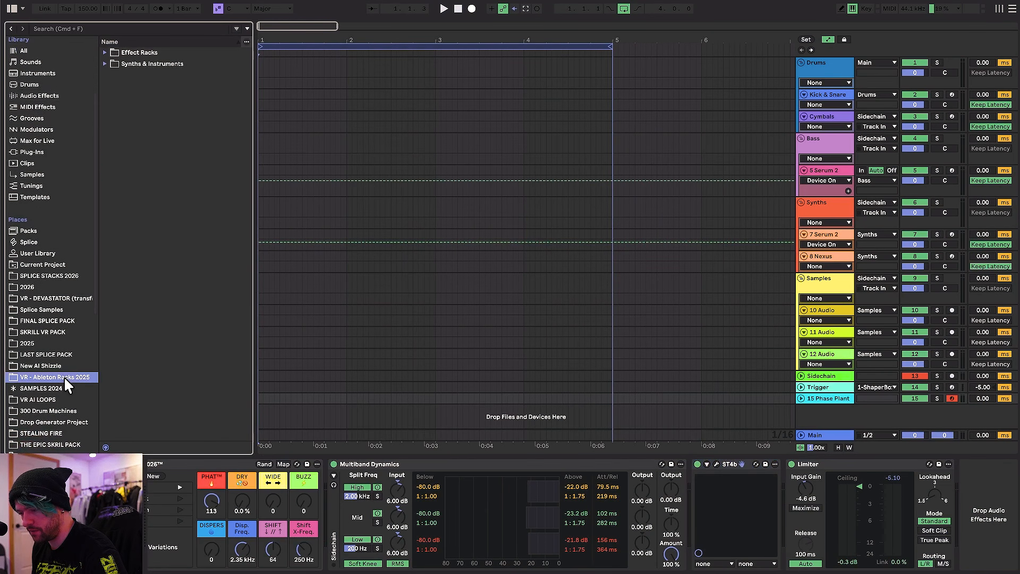
pyautogui.click(145, 54)
pyautogui.press('Down')
pyautogui.press('Up')
pyautogui.press('Right')
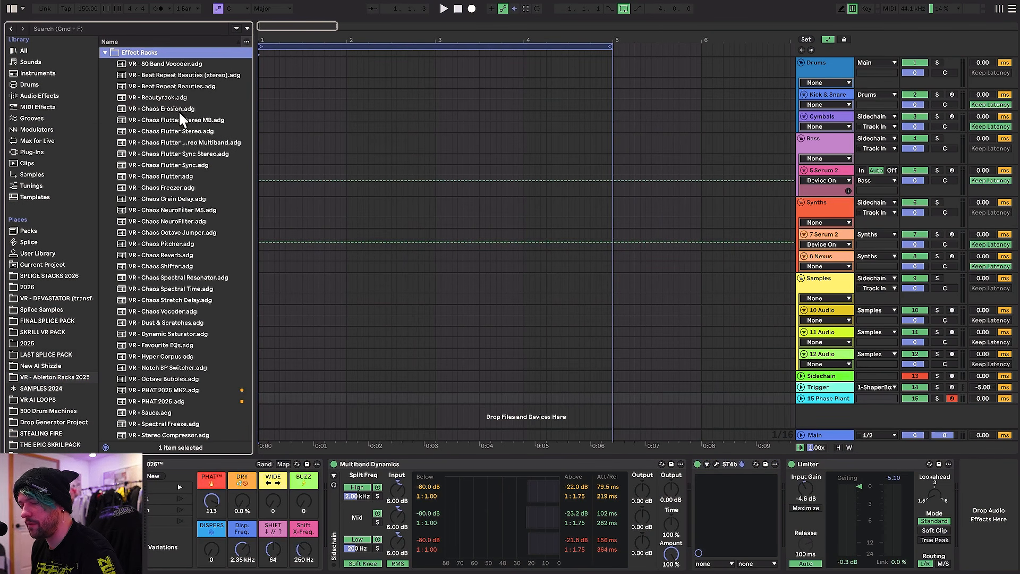
pyautogui.click(181, 120)
pyautogui.click(159, 210)
pyautogui.scroll(-3, 183, 136)
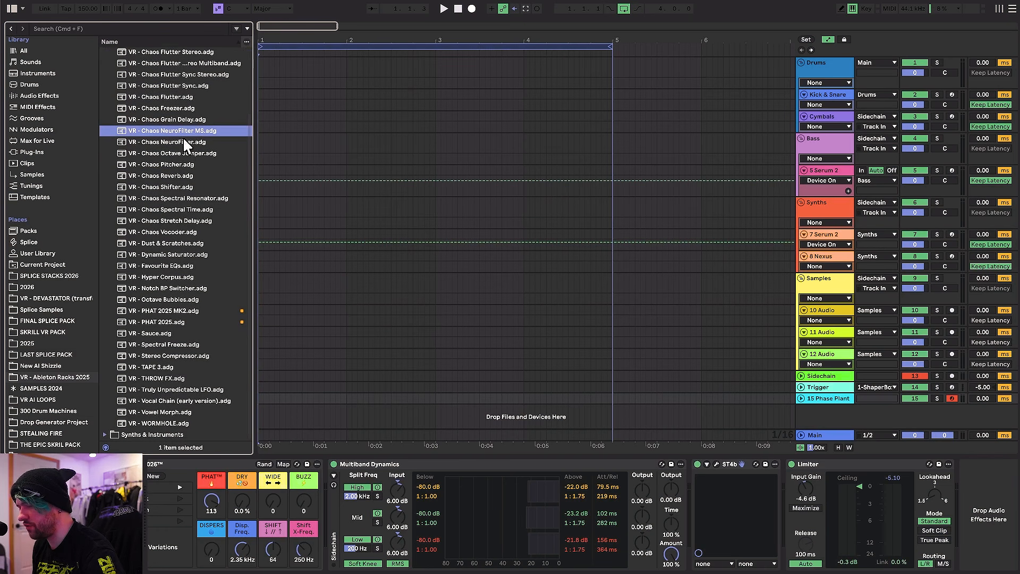
pyautogui.click(43, 97)
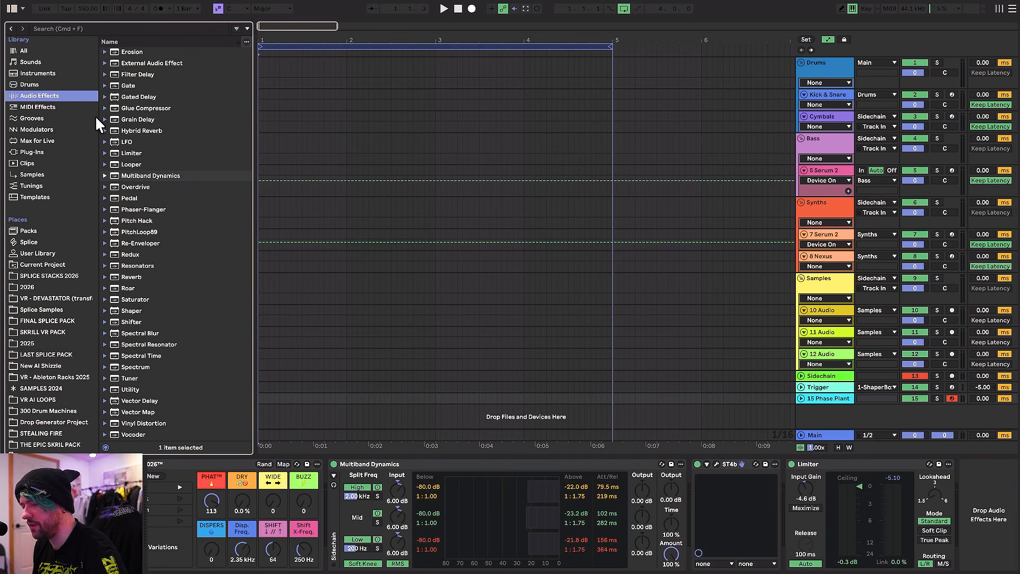
pyautogui.hscroll(-10, 206, 496)
pyautogui.click(172, 461)
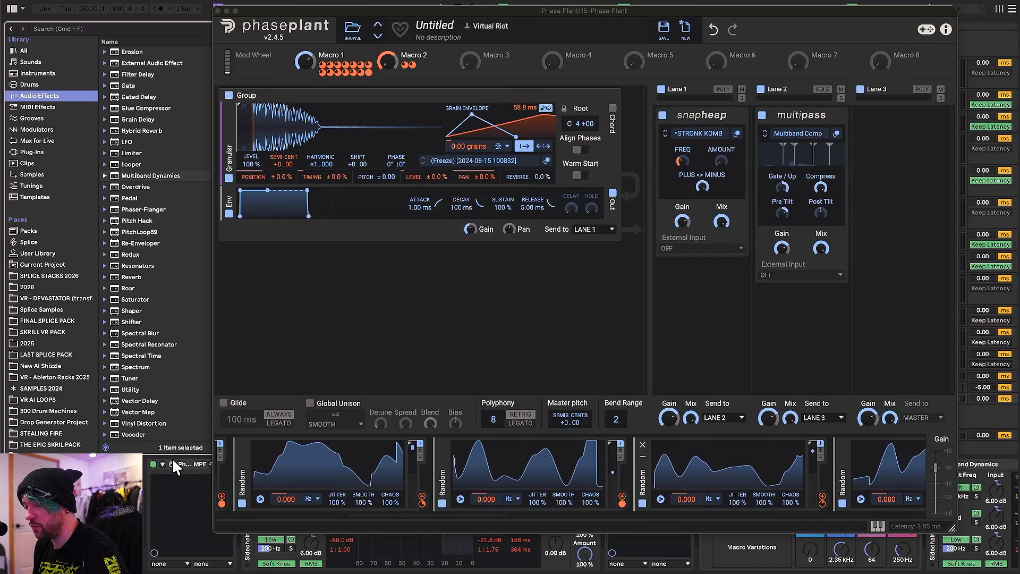
pyautogui.click(218, 11)
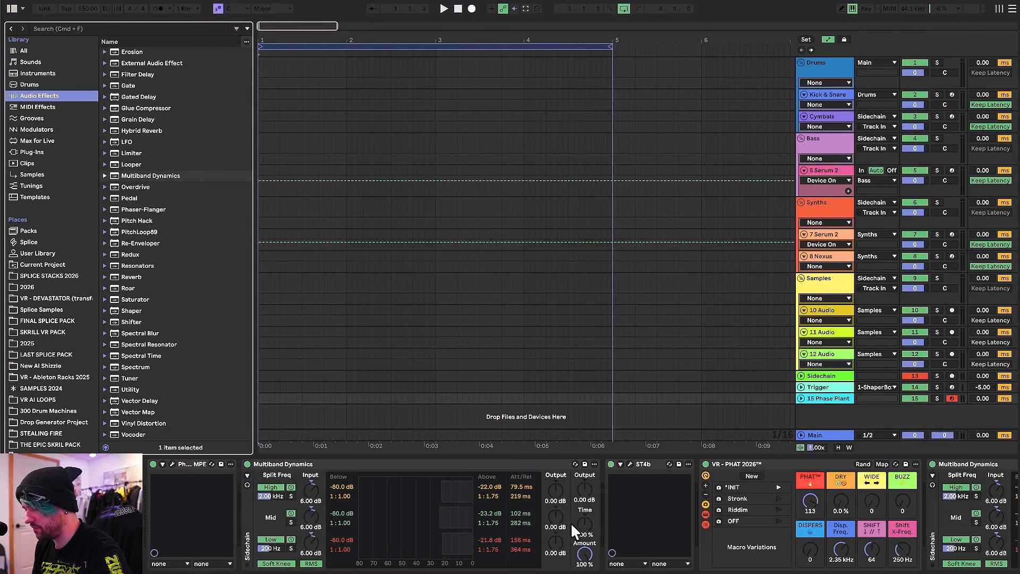
# Step: Insert VR - Chaos Vocoder.adg from VR - Ableton Racks 2025 between ST4b and the Limiter, with Dry/Wet at 100 %
pyautogui.hscroll(10, 579, 496)
pyautogui.click(35, 341)
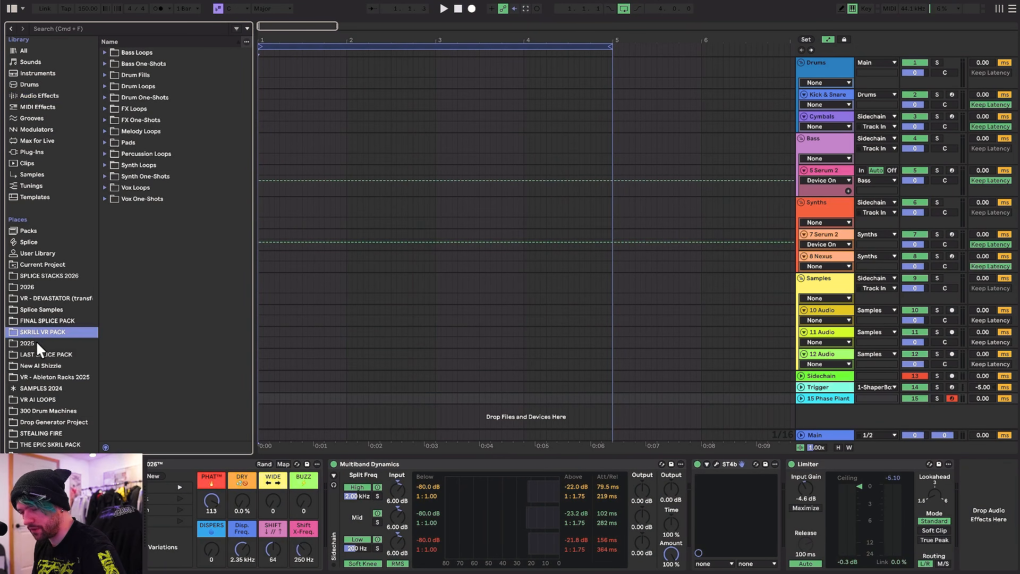
pyautogui.click(53, 376)
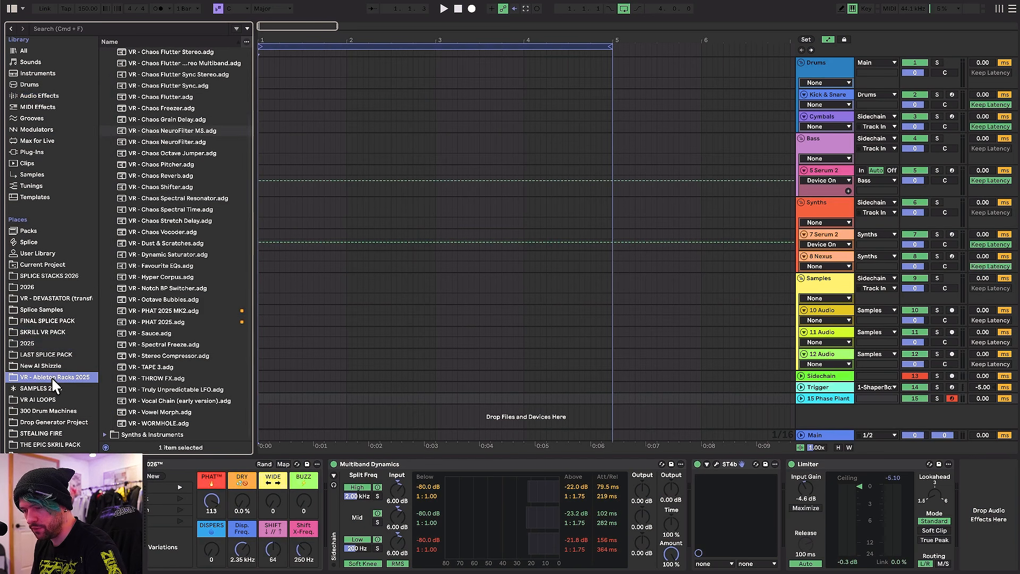
pyautogui.scroll(2, 166, 282)
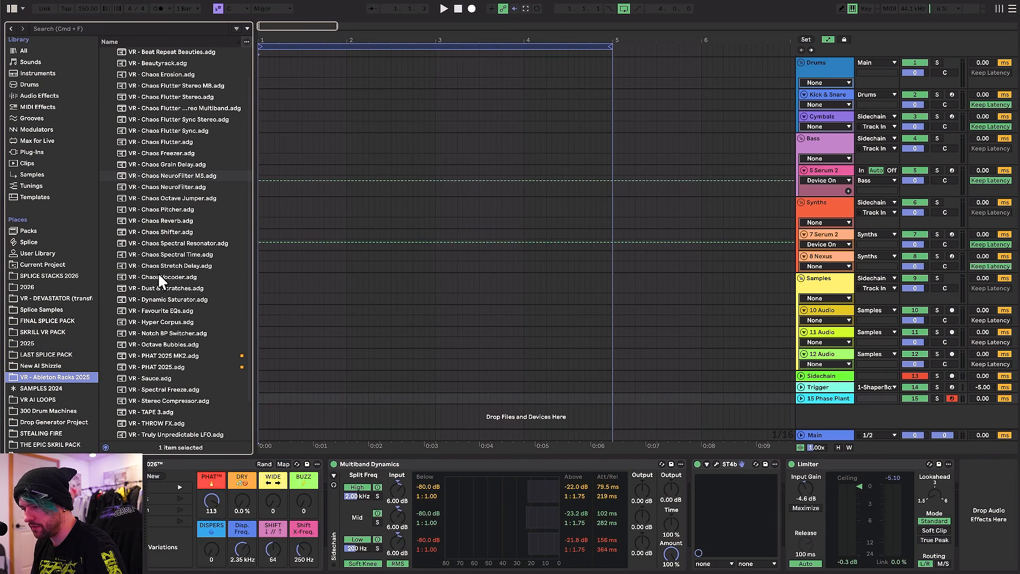
pyautogui.click(158, 276)
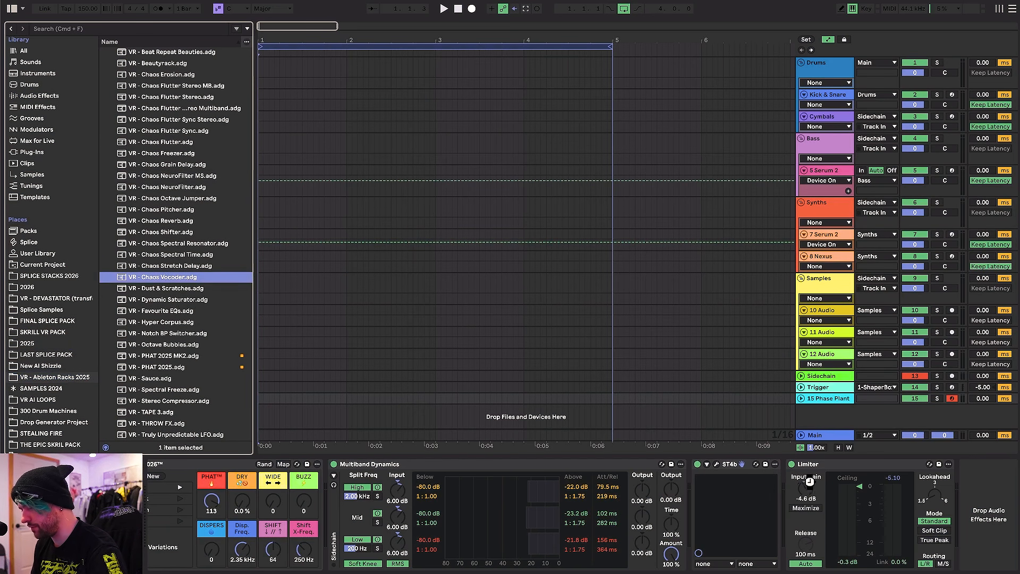
pyautogui.press('Return')
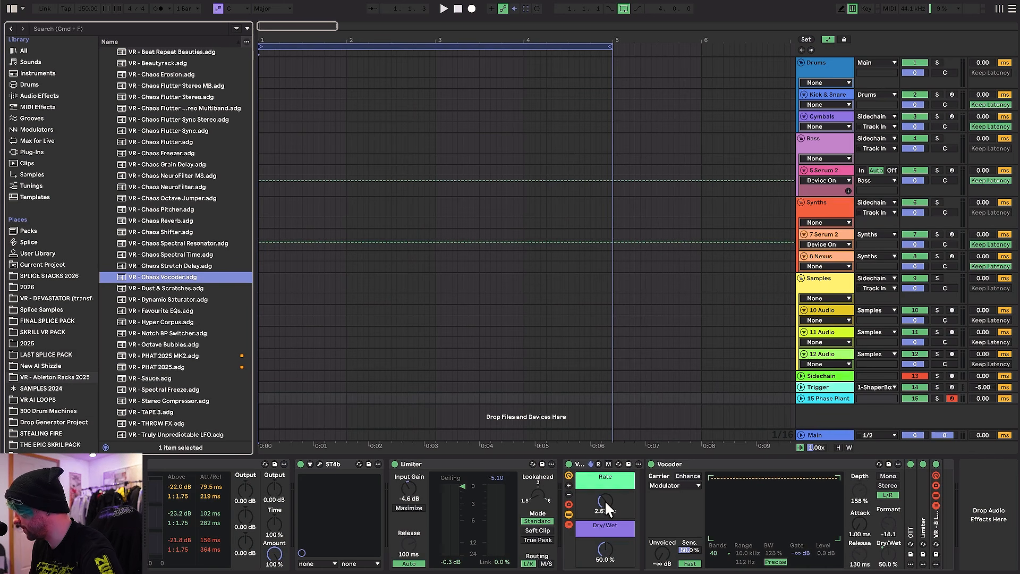
pyautogui.press('super+z')
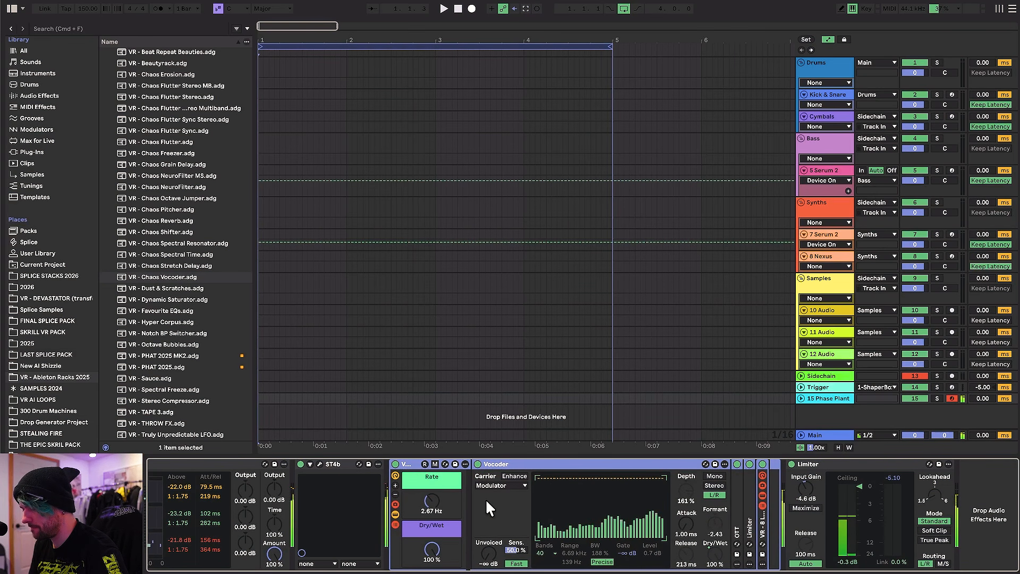
pyautogui.click(393, 507)
pyautogui.click(394, 506)
pyautogui.press('Down')
pyautogui.press('Down')
pyautogui.press('Down')
pyautogui.press('Down')
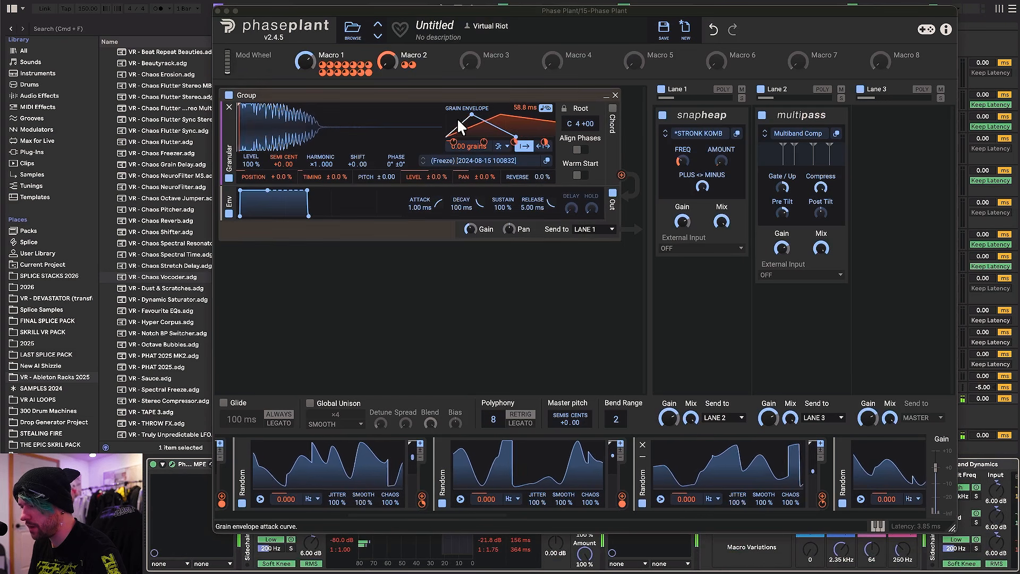
# Step: Load 85bpm_Line_002.wav from the vox - rap / talk / chant loops in SAMPLES 2024 into Phase Plant's granular generator
pyautogui.moveTo(399, 9); pyautogui.dragTo(553, 0)
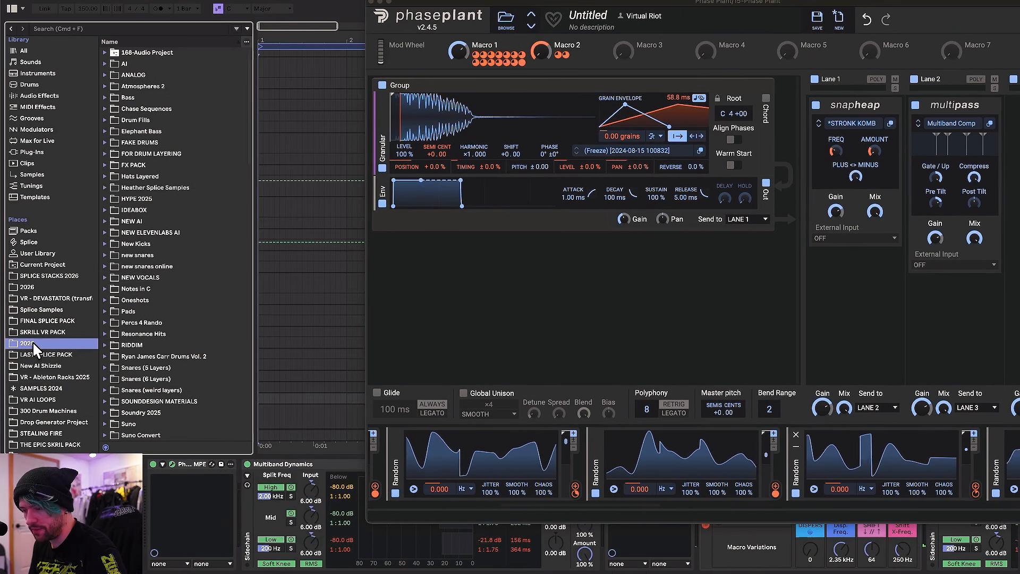
pyautogui.click(41, 388)
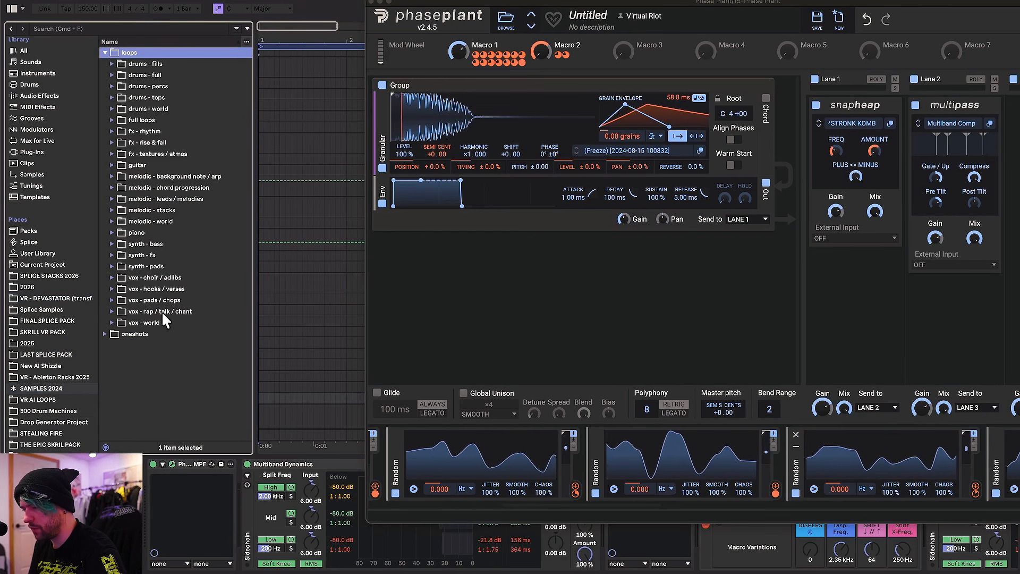
pyautogui.click(161, 310)
pyautogui.press('Right')
pyautogui.scroll(-1, 162, 308)
pyautogui.click(162, 305)
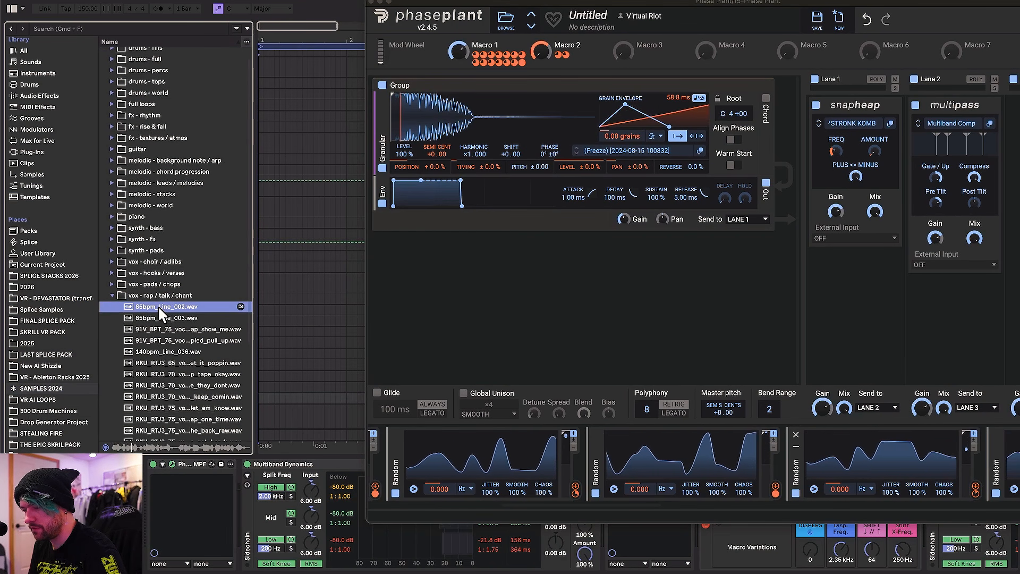
pyautogui.moveTo(158, 305); pyautogui.dragTo(503, 105)
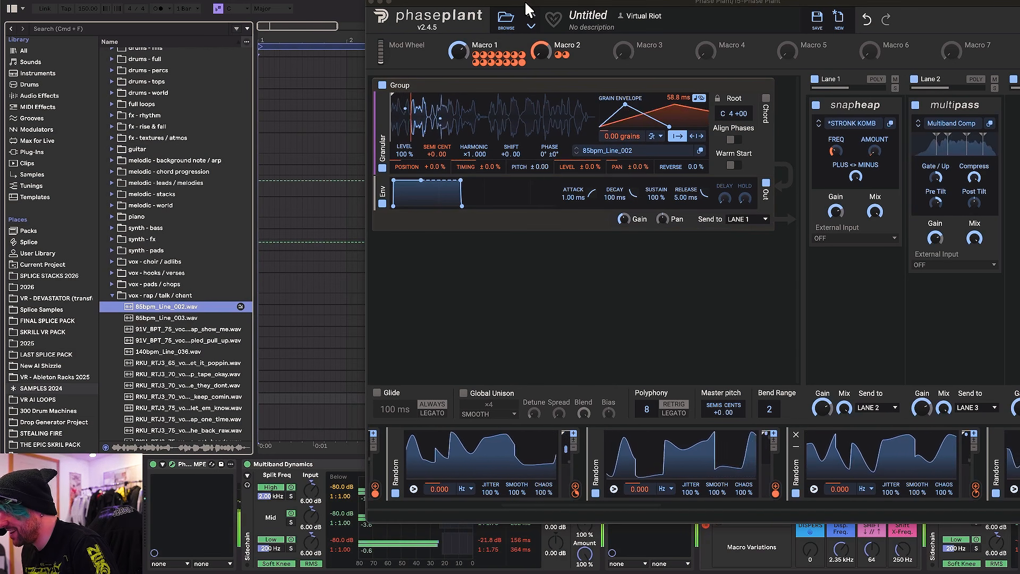
pyautogui.moveTo(524, 2); pyautogui.dragTo(424, 2)
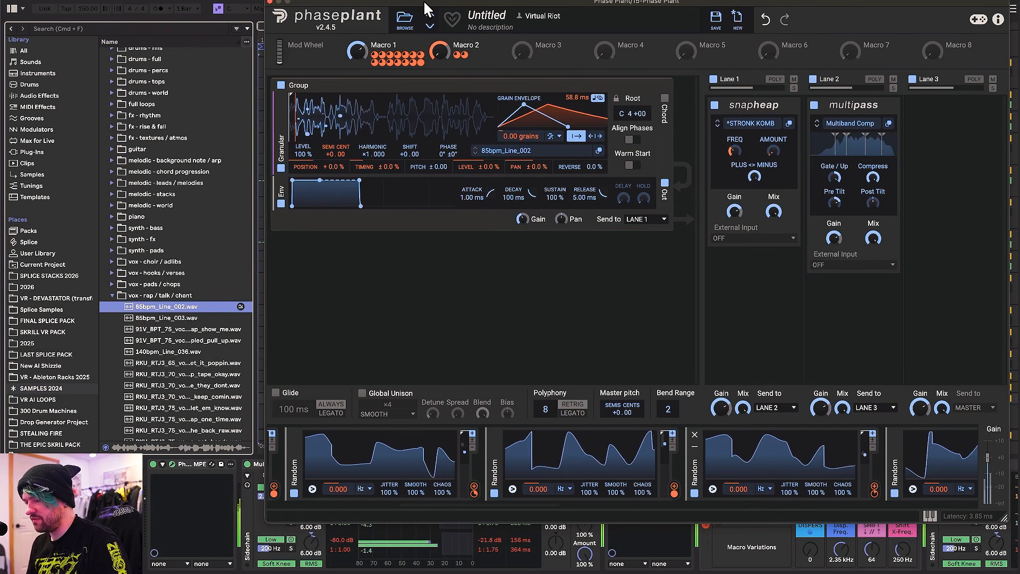
# Step: Load VR_foley_paper_crumple_grab.wav from the Miscellaneous folder into the granular generator, bypass Snap Heap, and close the Phase Plant window
pyautogui.click(152, 139)
pyautogui.scroll(-2, 152, 151)
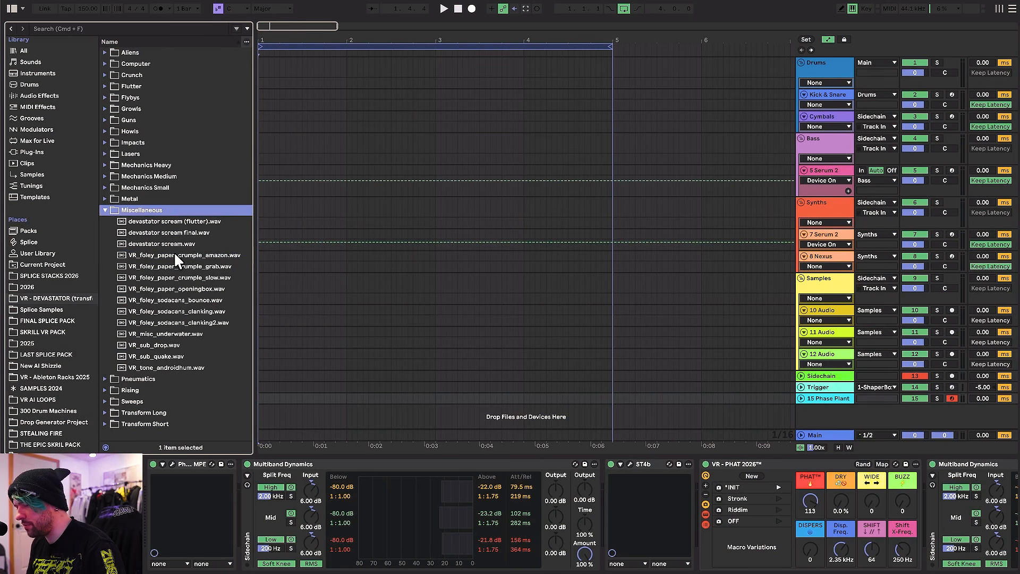
pyautogui.click(170, 266)
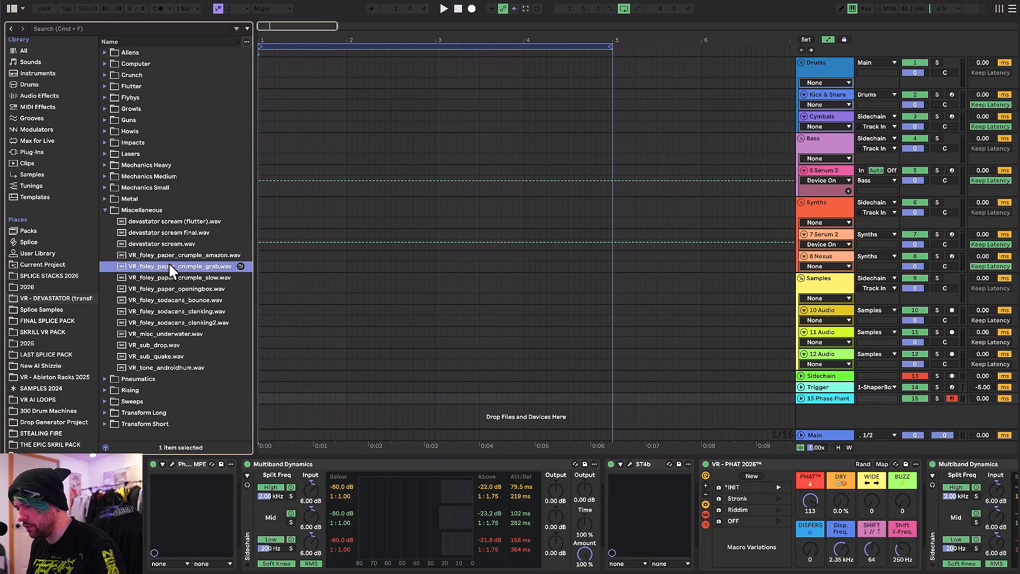
pyautogui.click(171, 462)
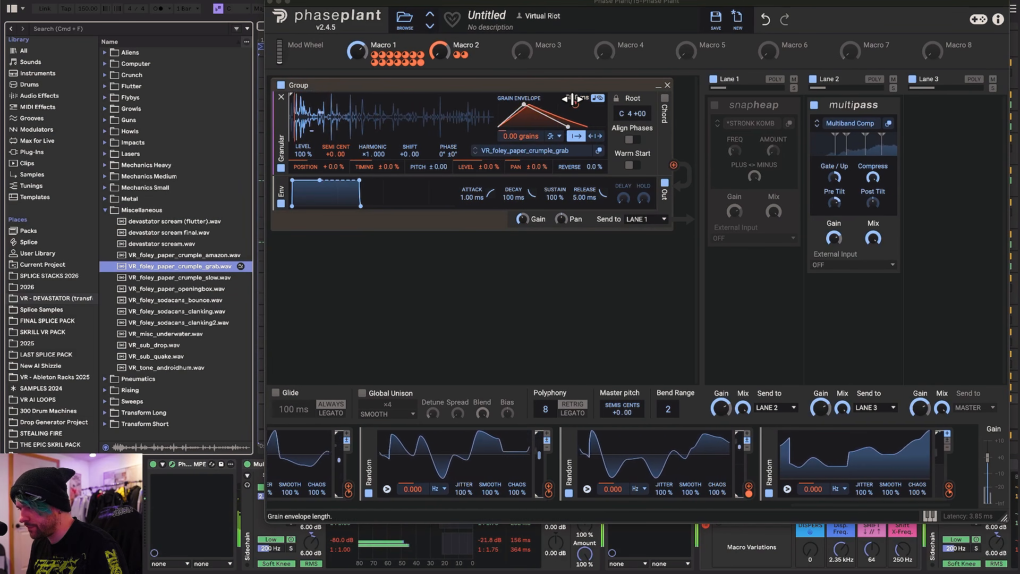
pyautogui.moveTo(521, 144); pyautogui.dragTo(521, 157)
pyautogui.click(269, 2)
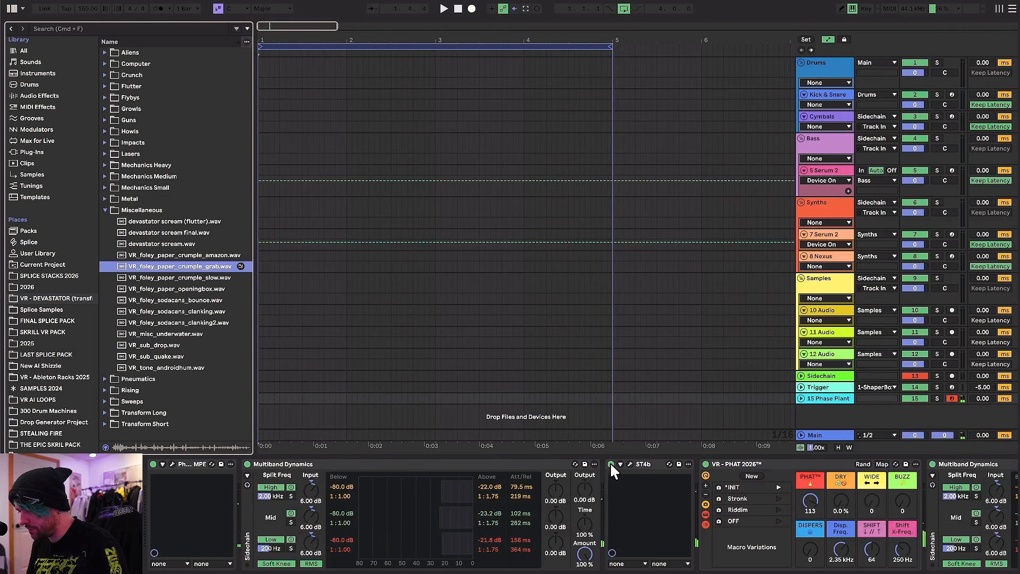
# Step: Lower the PHAT macro of the VR - PHAT 2026™ rack to 70
pyautogui.hscroll(4, 694, 534)
pyautogui.moveTo(618, 503); pyautogui.dragTo(617, 518)
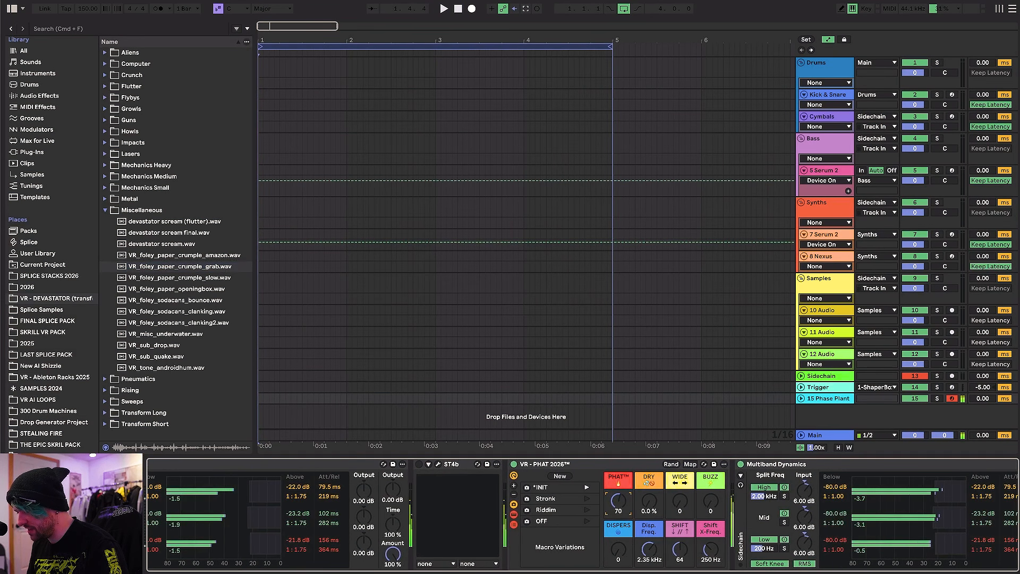
# Step: Audition the sodacans foley samples in Miscellaneous and load VR_foley_sodacans_clanking2.wav into Phase Plant's granular generator
pyautogui.hscroll(3, 612, 498)
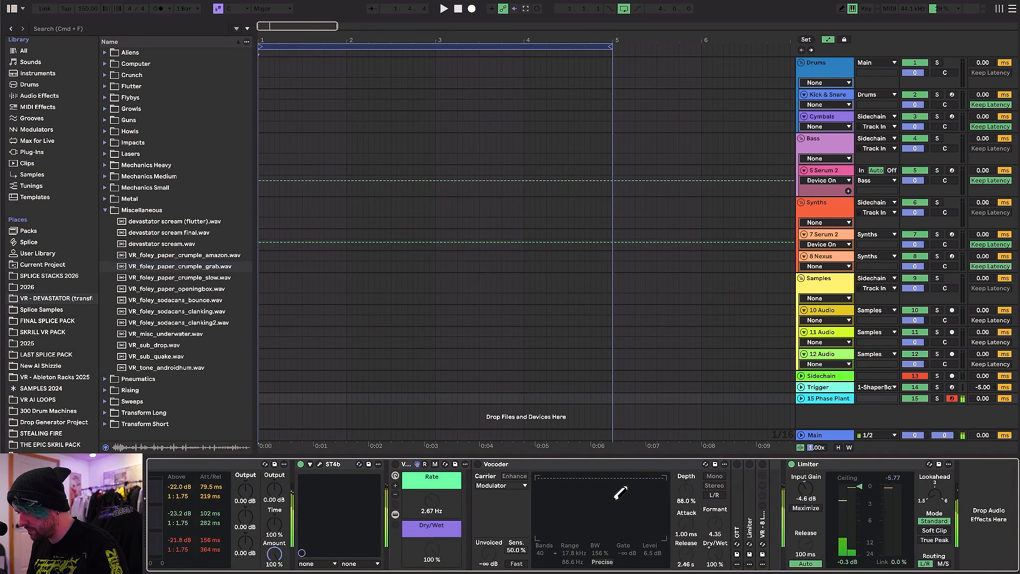
pyautogui.hscroll(-8, 254, 527)
pyautogui.click(171, 464)
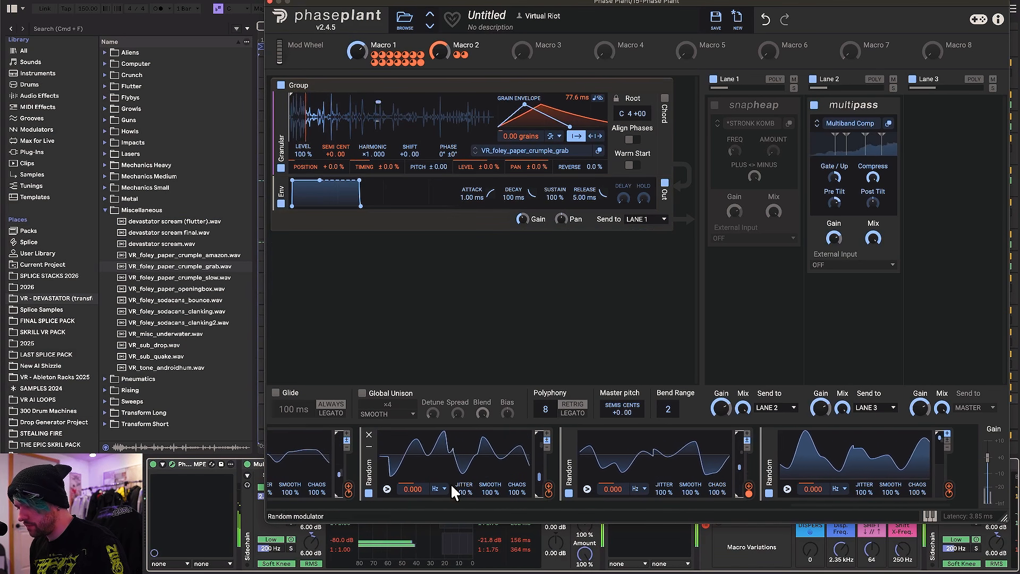
pyautogui.click(182, 300)
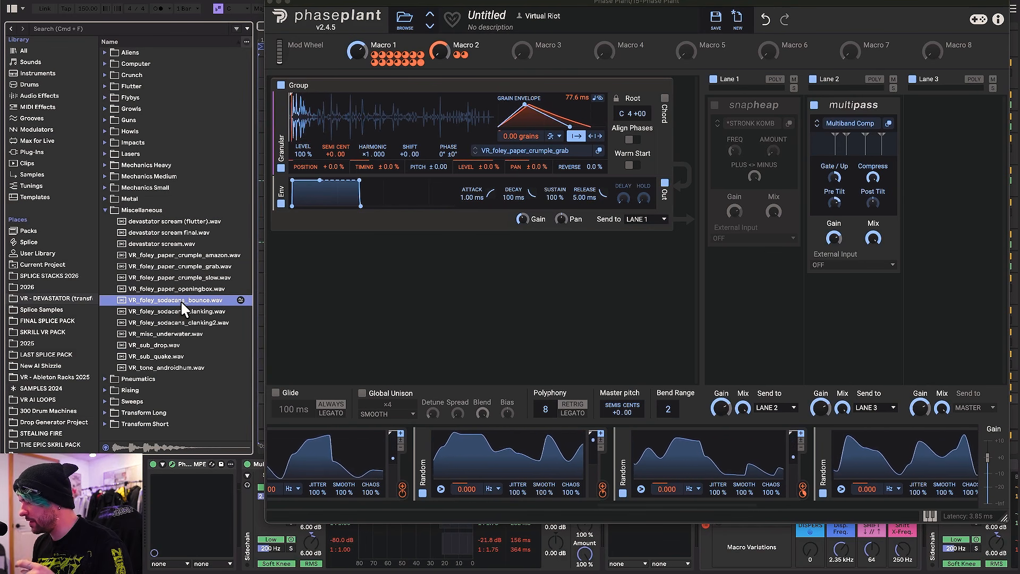
pyautogui.click(190, 308)
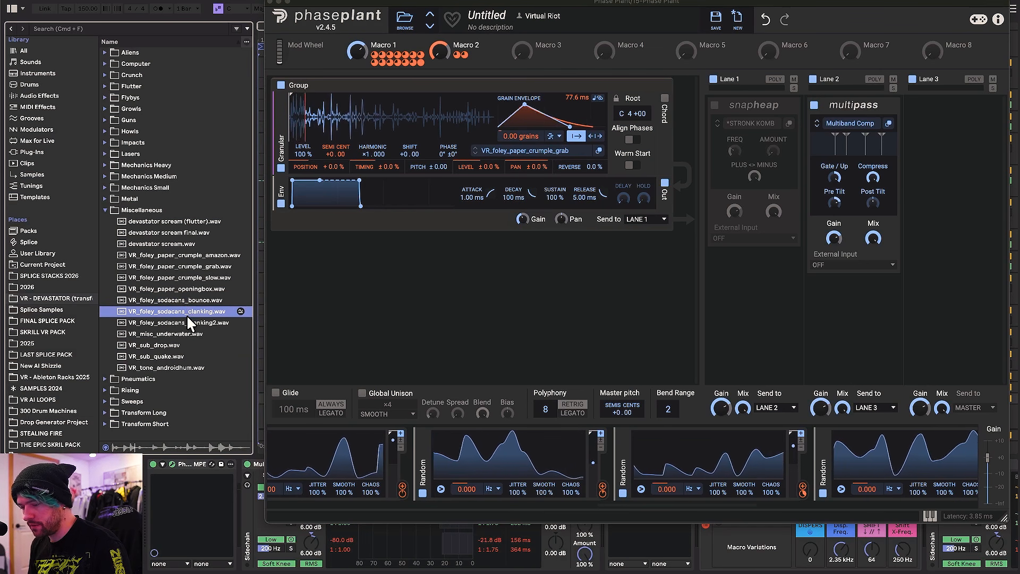
pyautogui.click(183, 319)
pyautogui.moveTo(184, 318); pyautogui.dragTo(411, 105)
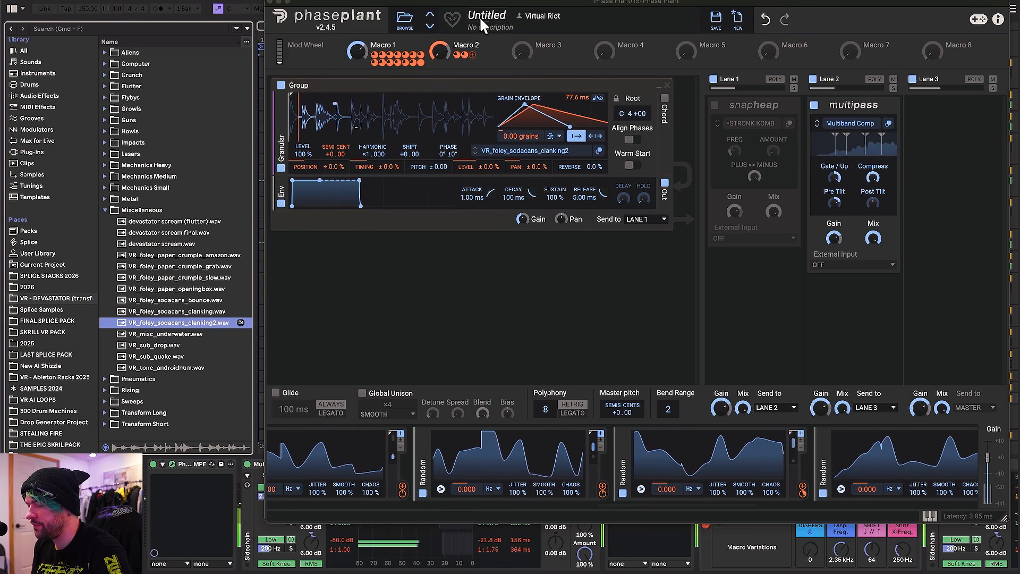
pyautogui.click(270, 2)
pyautogui.click(612, 462)
pyautogui.hscroll(10, 612, 462)
pyautogui.click(674, 503)
pyautogui.click(404, 464)
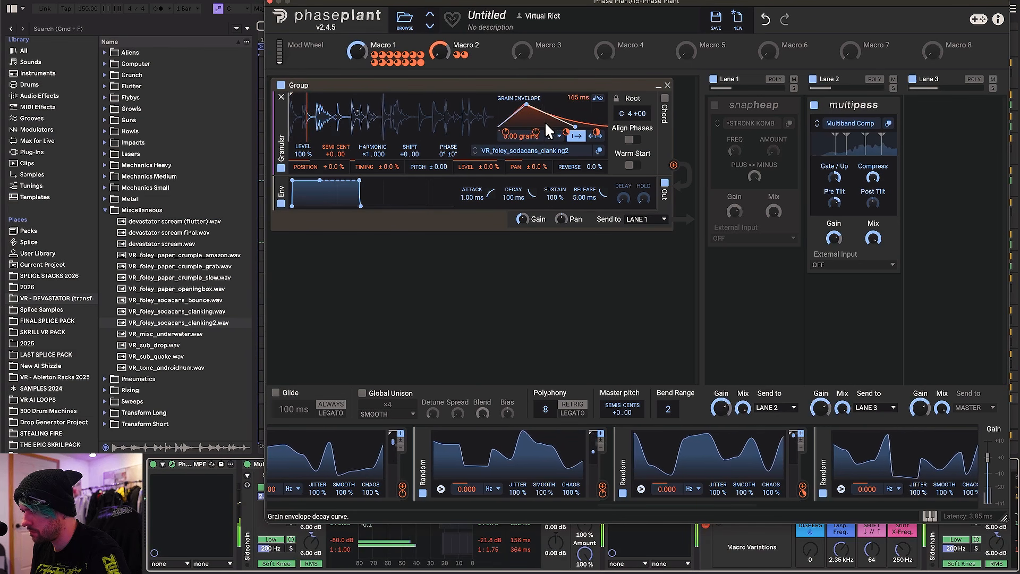
# Step: Lengthen the granular generator's grain envelope to 273 ms
pyautogui.scroll(5, 577, 97)
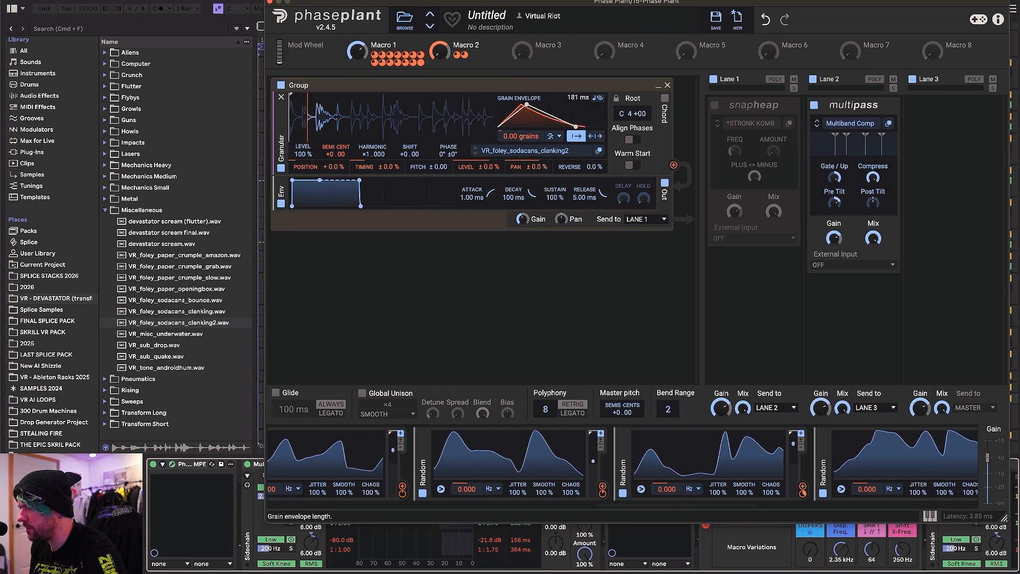
pyautogui.moveTo(580, 93)
pyautogui.mouseDown()
pyautogui.moveTo(581, 186)
pyautogui.moveTo(573, 97)
pyautogui.mouseUp()
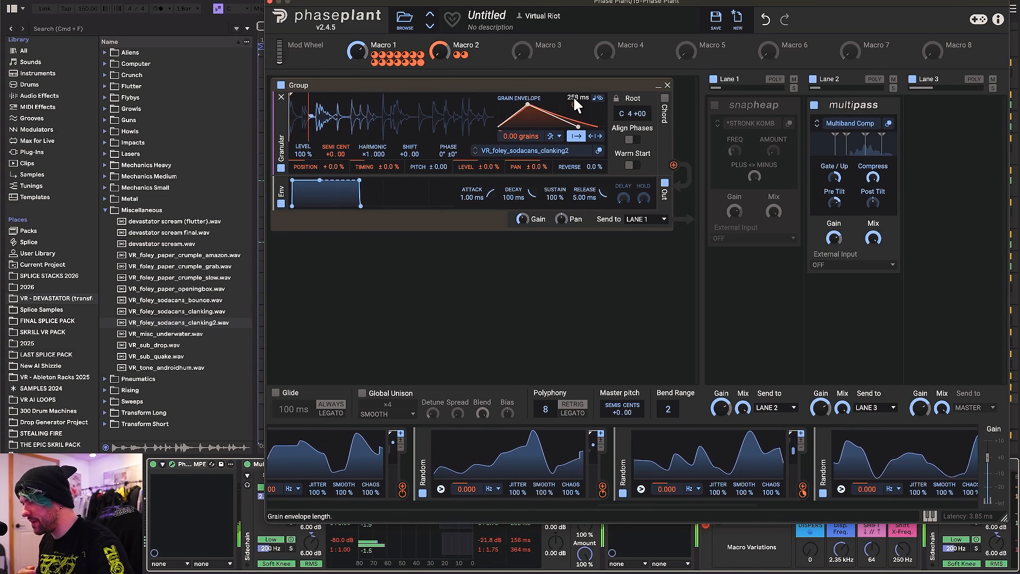
pyautogui.moveTo(573, 96); pyautogui.dragTo(572, 89)
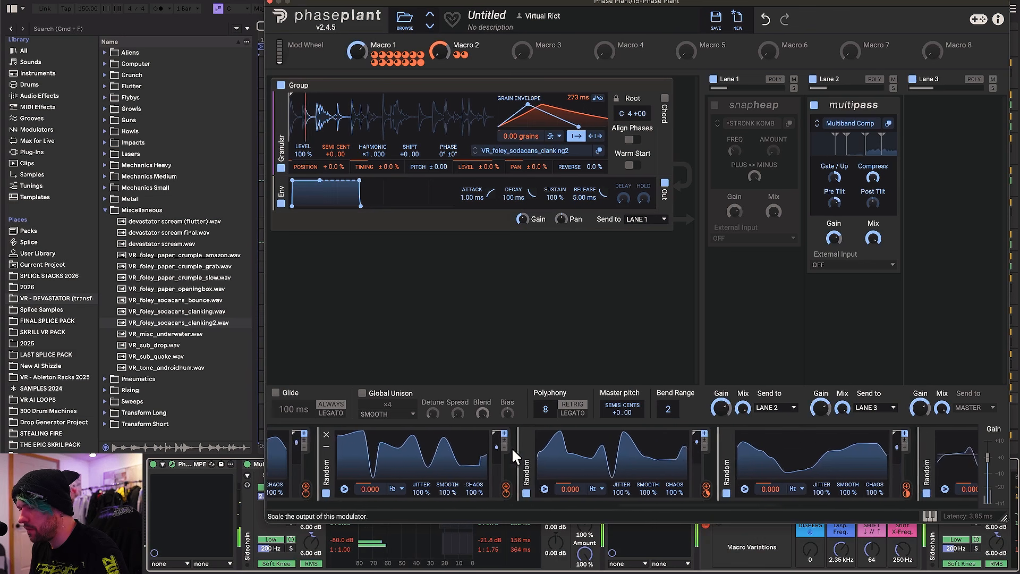
# Step: Insert a Remap modulator between two Random modulators and feed it from the Random modulator directly before it
pyautogui.hscroll(3, 511, 447)
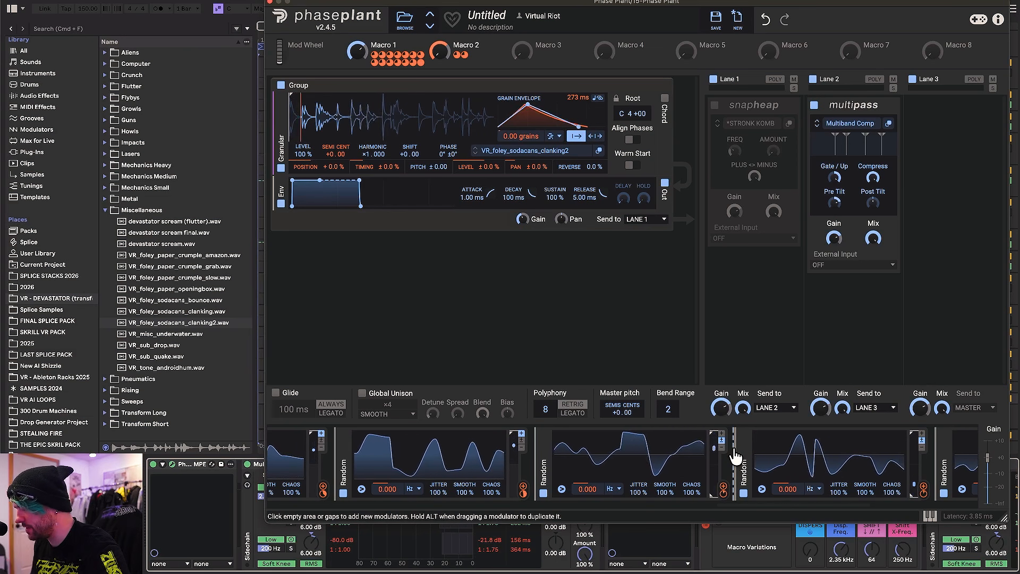
pyautogui.click(735, 456)
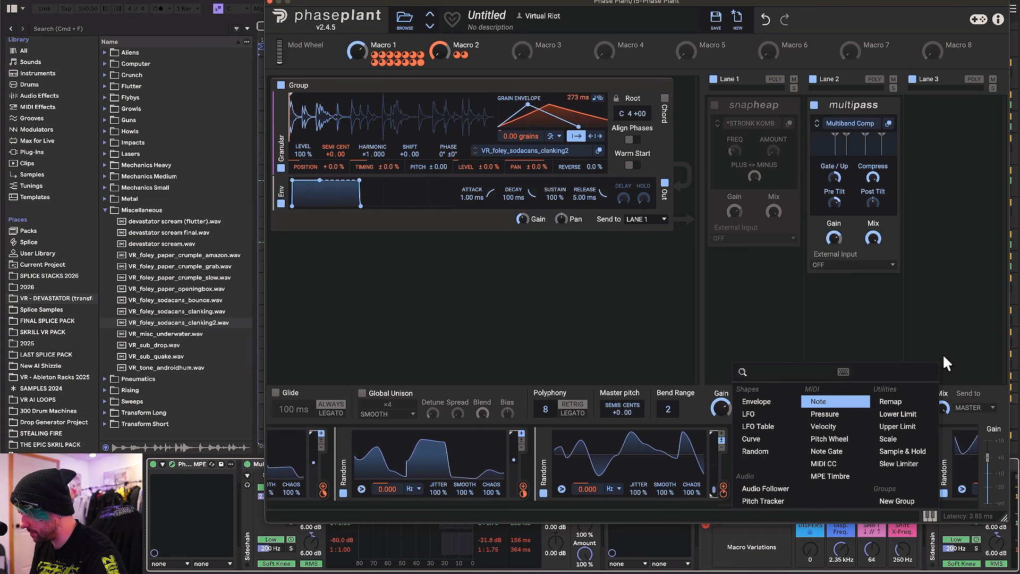
pyautogui.click(898, 402)
pyautogui.hscroll(3, 726, 455)
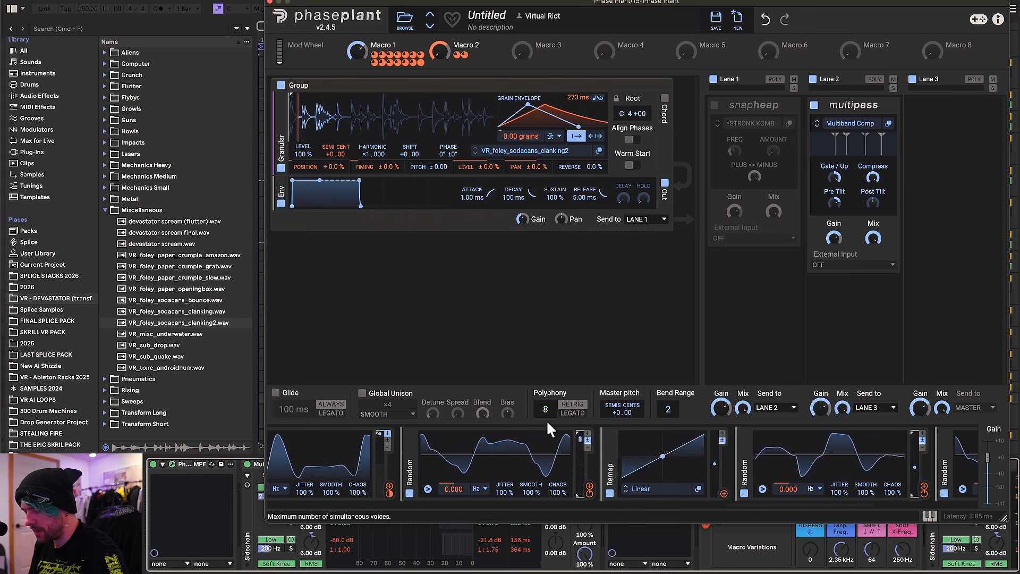
pyautogui.moveTo(588, 488); pyautogui.dragTo(340, 150)
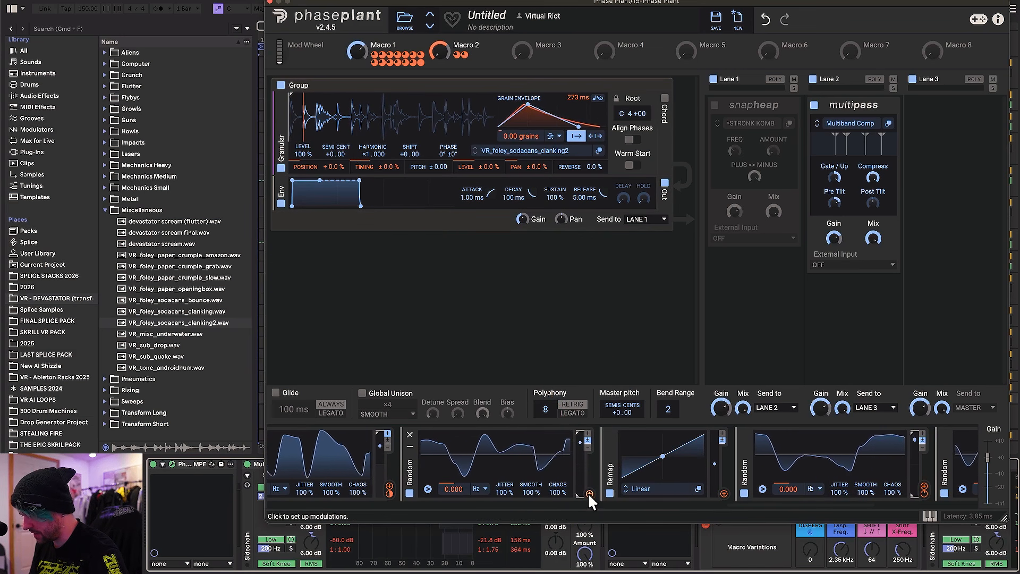
pyautogui.moveTo(589, 489); pyautogui.dragTo(663, 491)
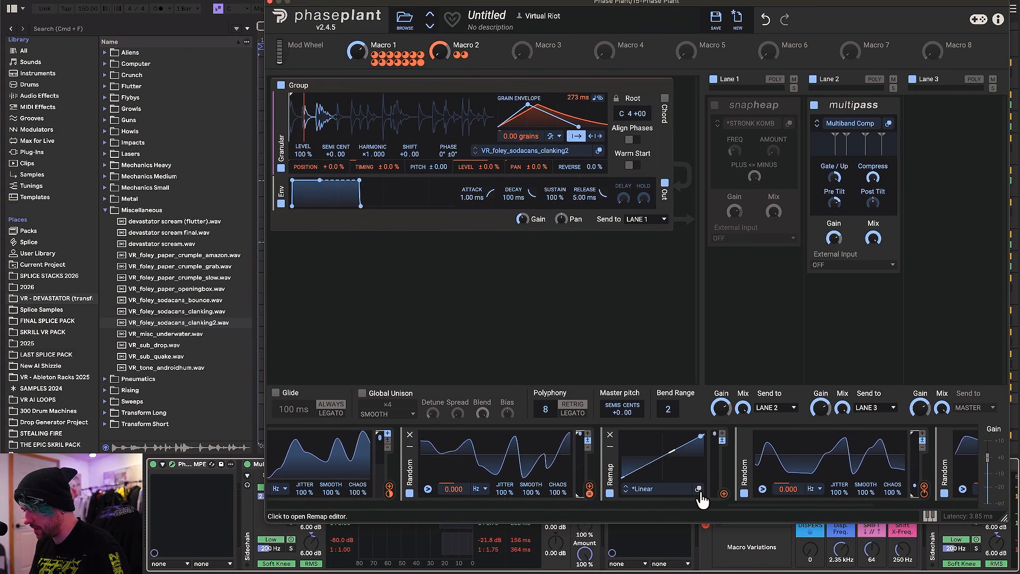
# Step: Flatten the Remap curve to 0 % between -50 % and 50 %, and route the Remap output to the granular generator's Semi Cent tuning
pyautogui.click(674, 454)
pyautogui.moveTo(636, 232); pyautogui.dragTo(585, 272)
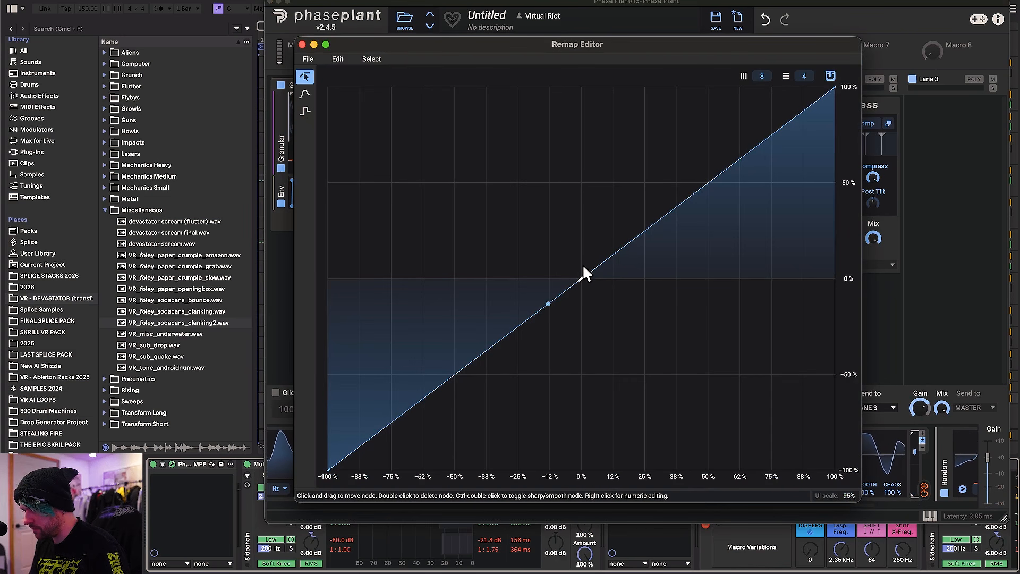
pyautogui.moveTo(459, 372); pyautogui.dragTo(447, 274)
pyautogui.moveTo(644, 221); pyautogui.dragTo(719, 279)
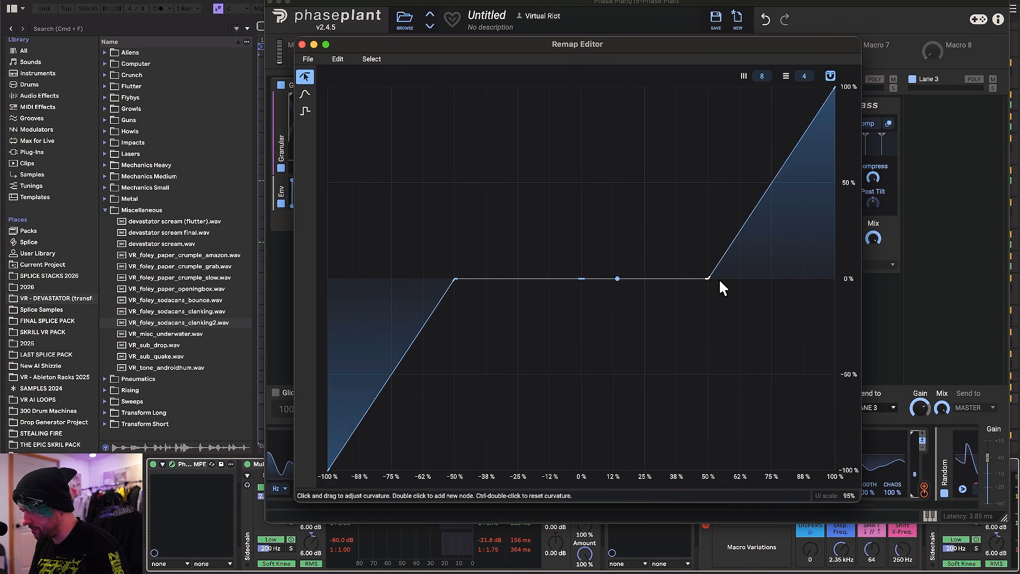
pyautogui.click(302, 45)
pyautogui.click(723, 494)
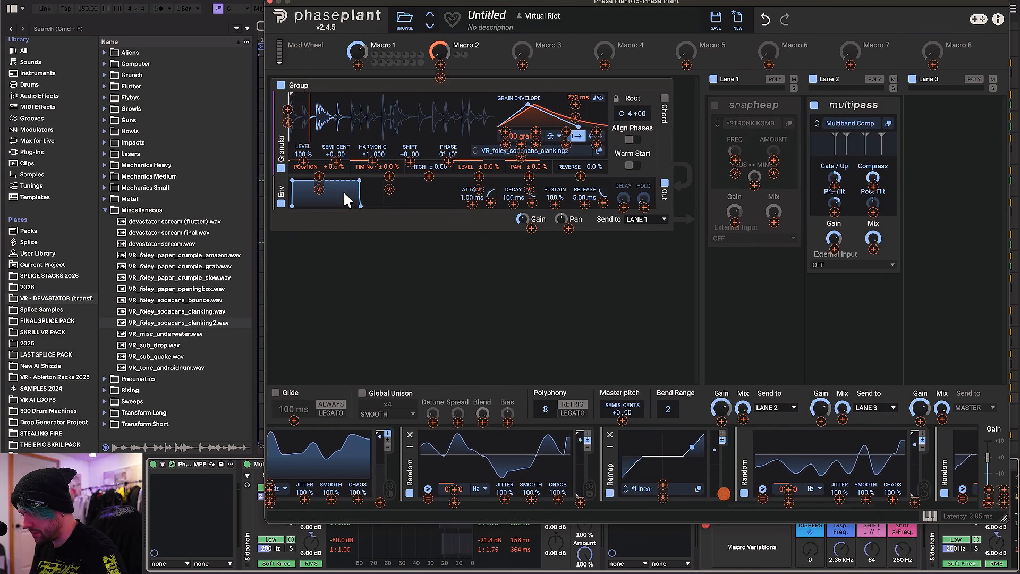
pyautogui.click(334, 161)
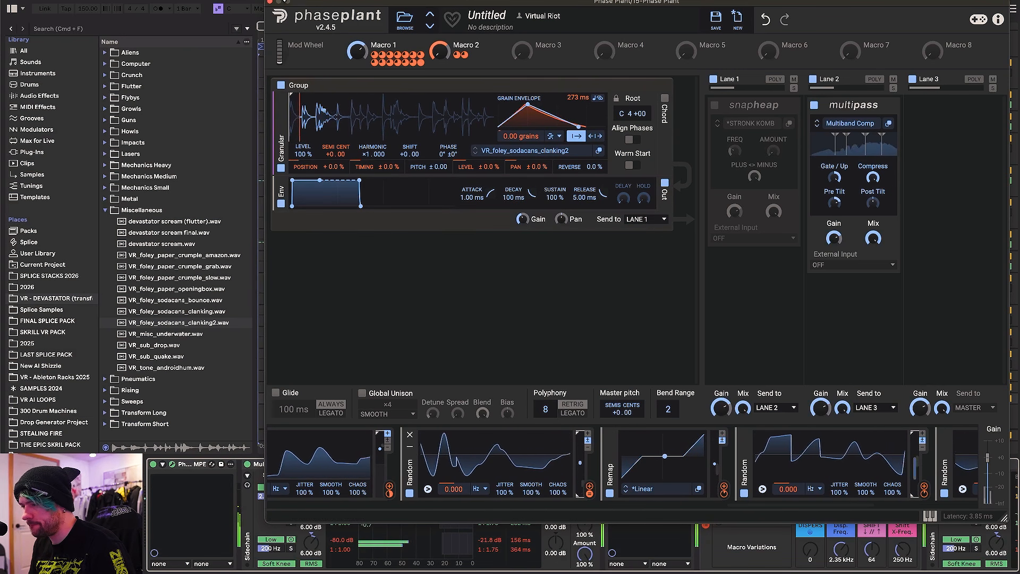
# Step: Close the Phase Plant window and switch on the VR - Chaos Vocoder rack
pyautogui.click(271, 2)
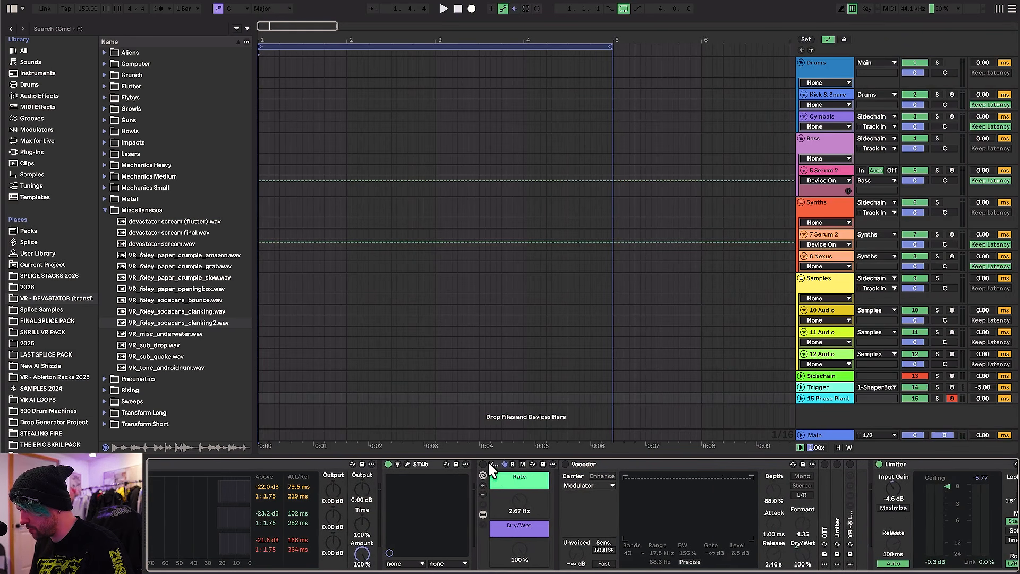
pyautogui.hscroll(3, 553, 490)
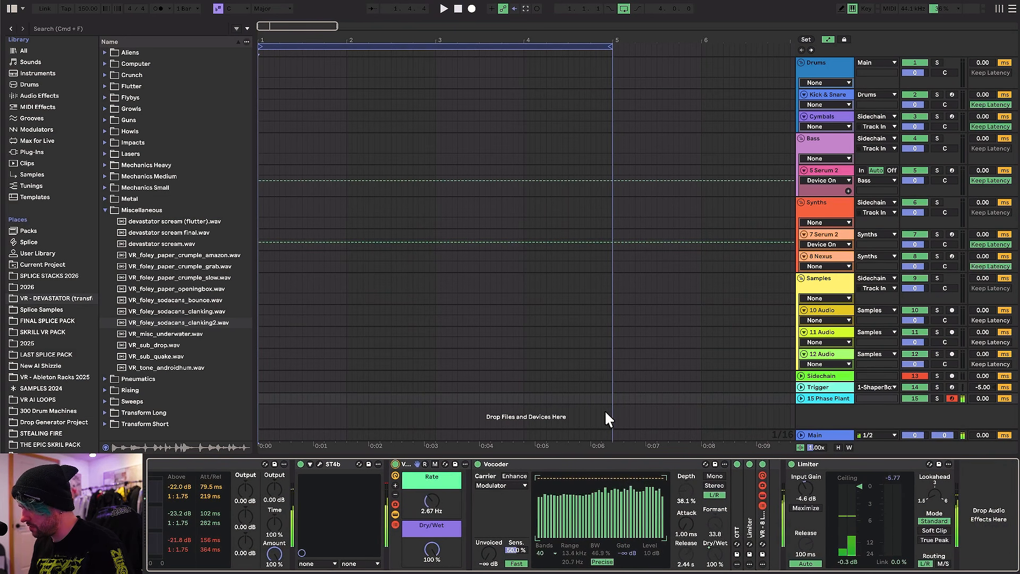
# Step: Unfold the Phase Plant track, hide the automation lanes, and add an audio track for resampling below it
pyautogui.click(801, 399)
pyautogui.scroll(-2, 558, 365)
pyautogui.scroll(-2, 361, 334)
pyautogui.scroll(1, 518, 360)
pyautogui.click(819, 371)
pyautogui.press('super+t')
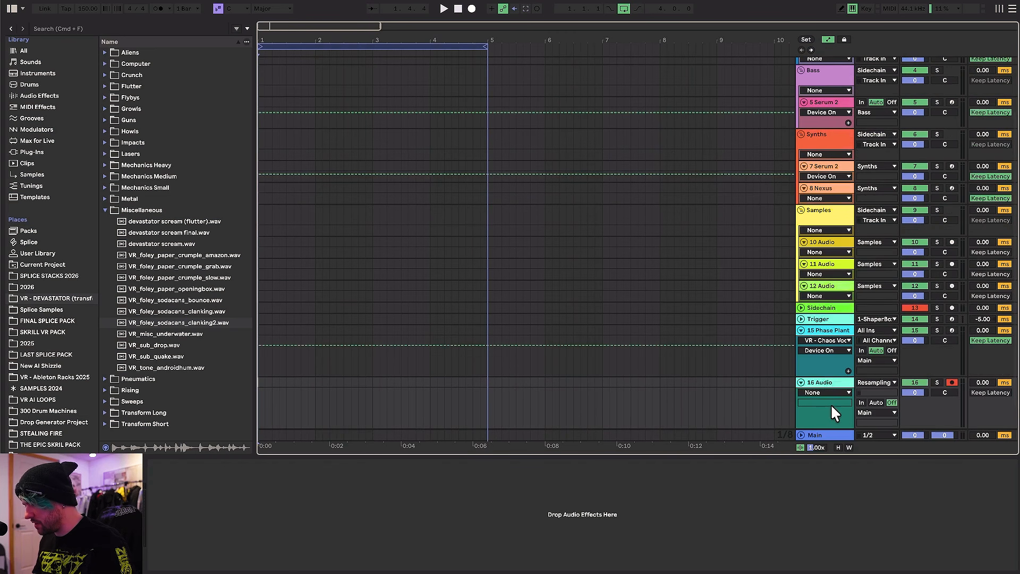
pyautogui.press('a')
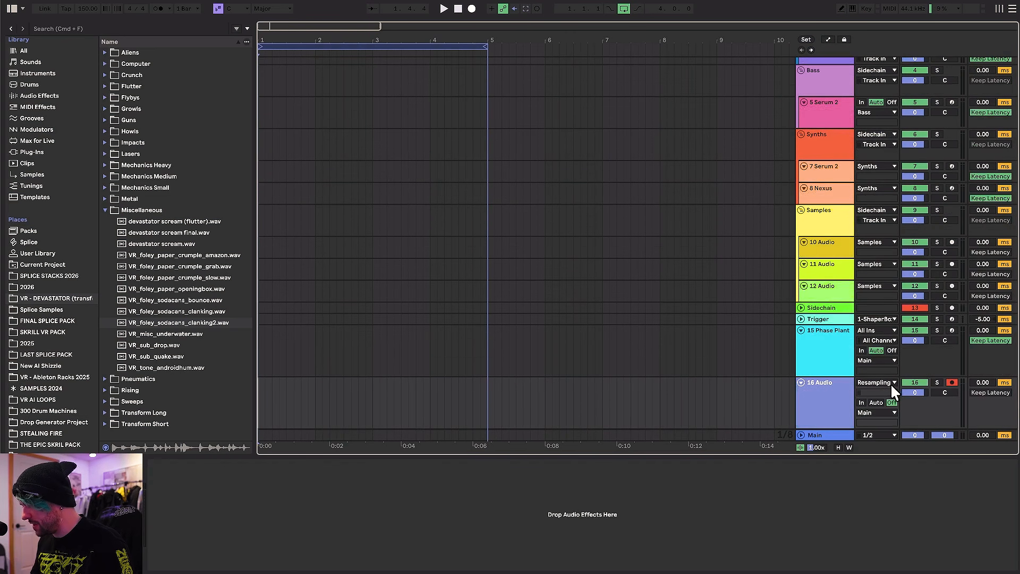
pyautogui.press('-')
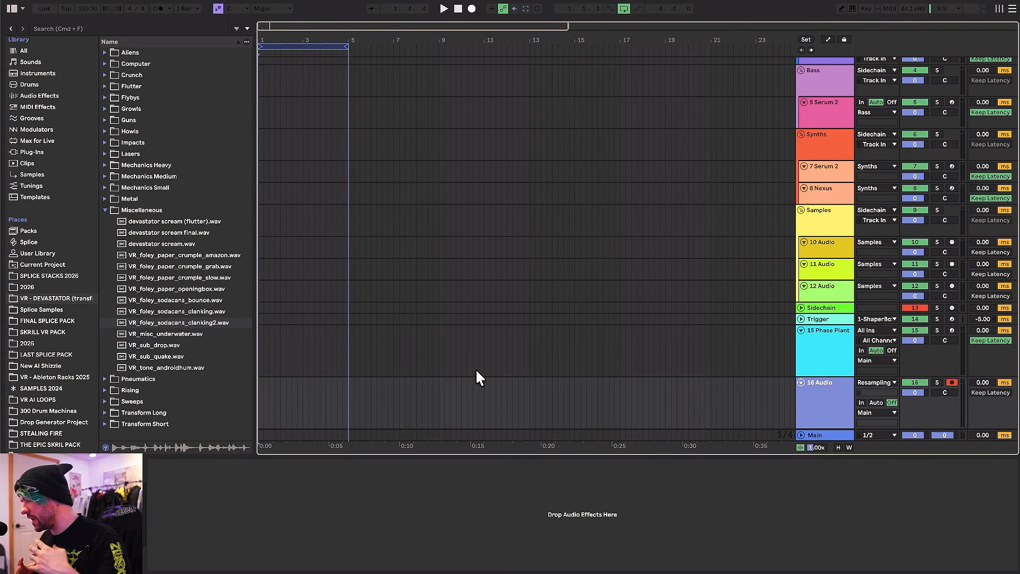
pyautogui.moveTo(332, 351)
pyautogui.mouseDown()
pyautogui.moveTo(425, 375)
pyautogui.moveTo(727, 388)
pyautogui.moveTo(291, 392)
pyautogui.mouseUp()
pyautogui.click(728, 395)
pyautogui.click(320, 396)
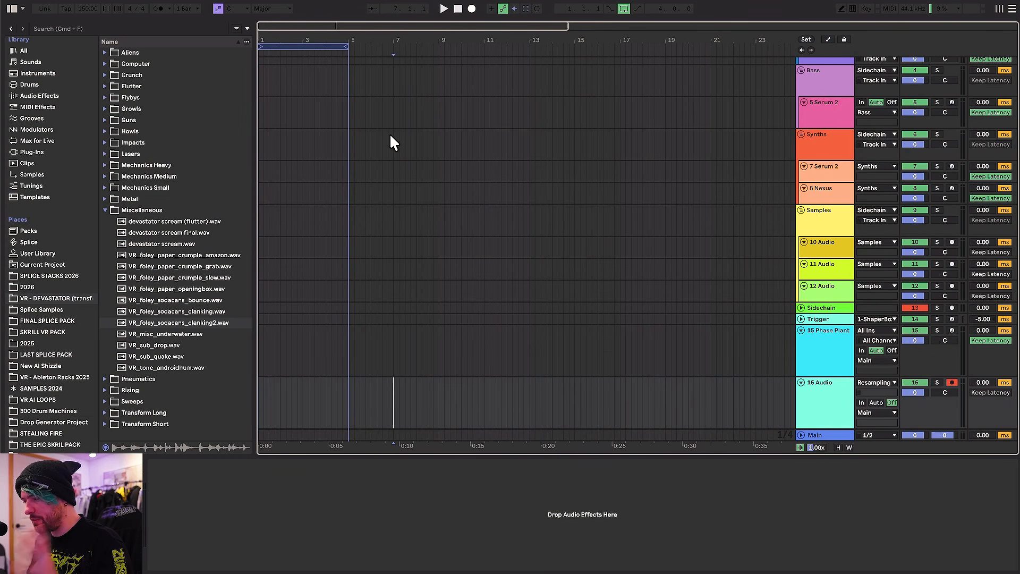
# Step: Open the set in howls and mechanics Project from the SOUNDDESIGN MATERIALS folder in Projects
pyautogui.press('super+o')
pyautogui.press('super+Up')
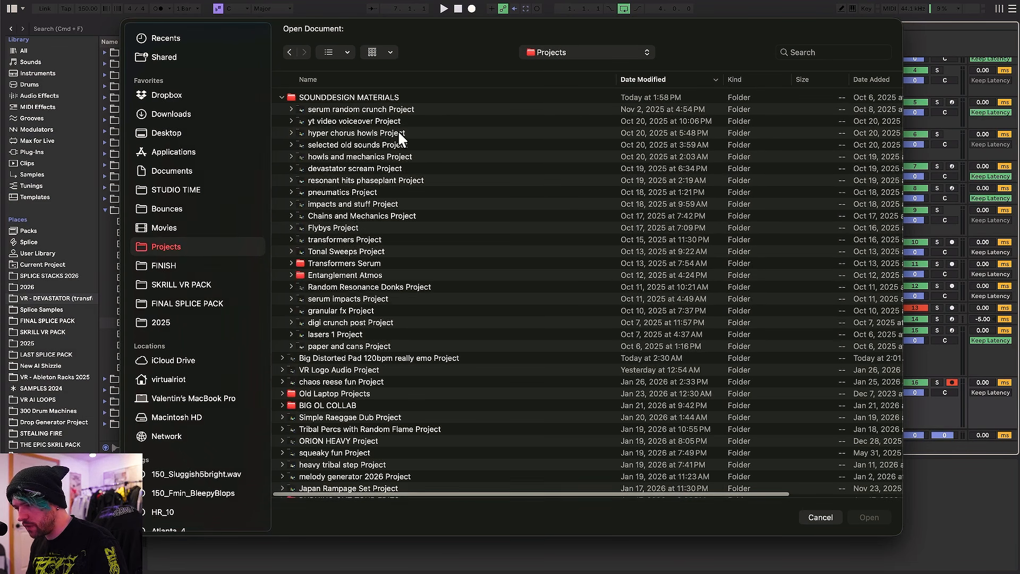
pyautogui.click(352, 101)
pyautogui.click(371, 111)
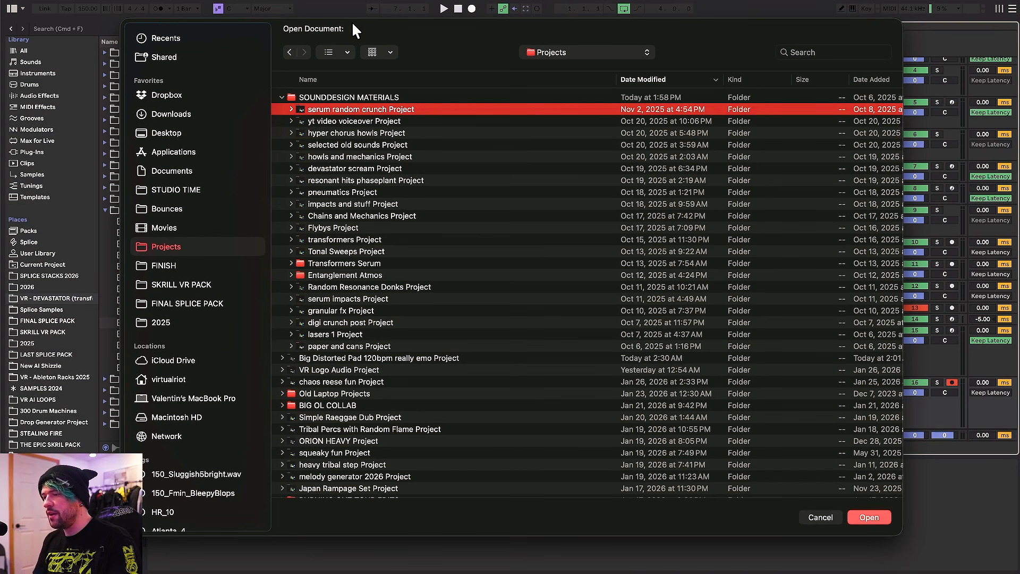
pyautogui.press('Down')
pyautogui.press('Down')
pyautogui.press('Down')
pyautogui.press('Down')
pyautogui.press('Down')
pyautogui.press('Down')
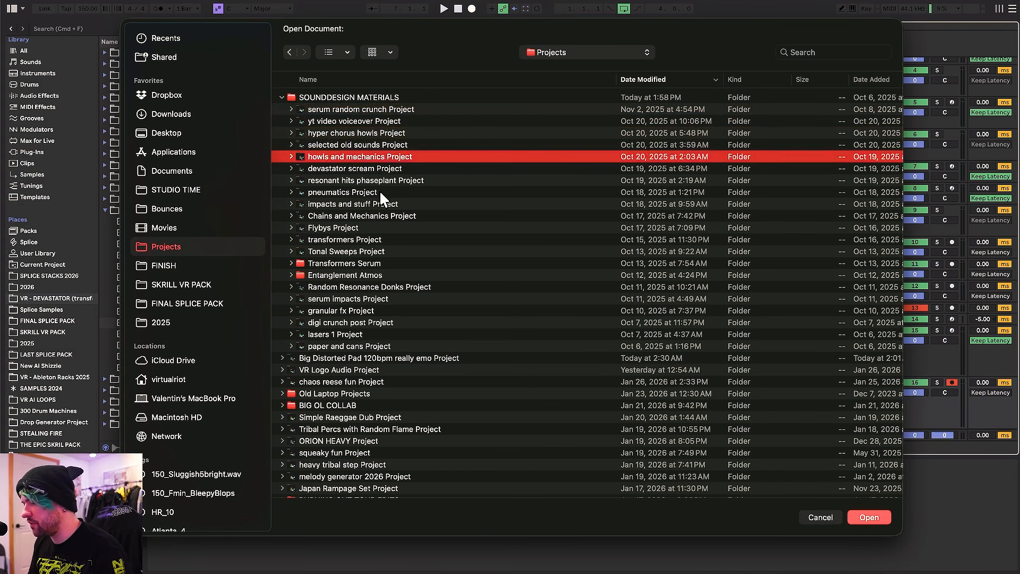
pyautogui.click(344, 157)
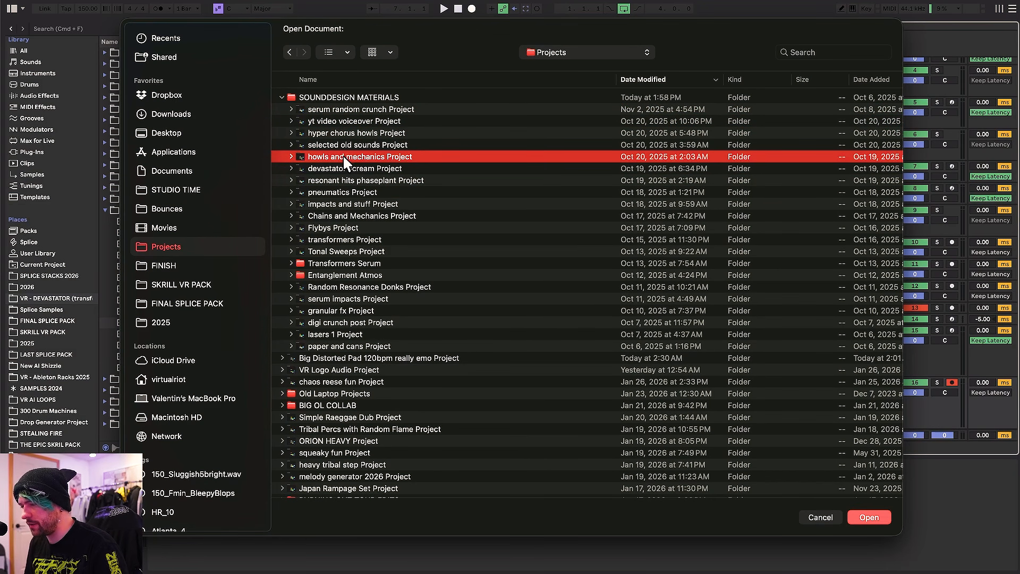
pyautogui.doubleClick(343, 155)
pyautogui.doubleClick(323, 97)
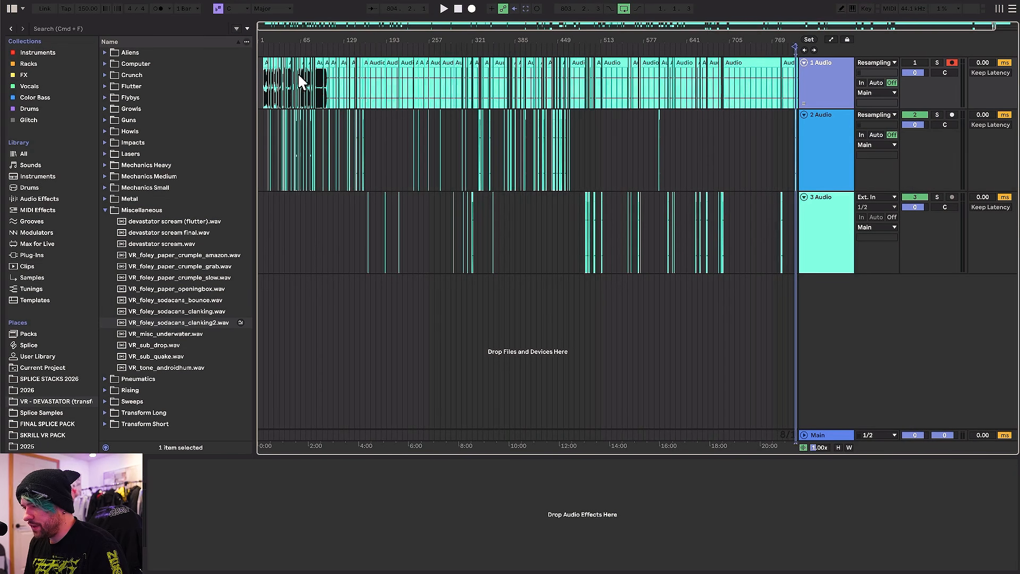
# Step: Examine the recorded clips across 1 Audio and 2 Audio, and play back the first clip of 1 Audio in solo
pyautogui.moveTo(263, 74); pyautogui.dragTo(874, 79)
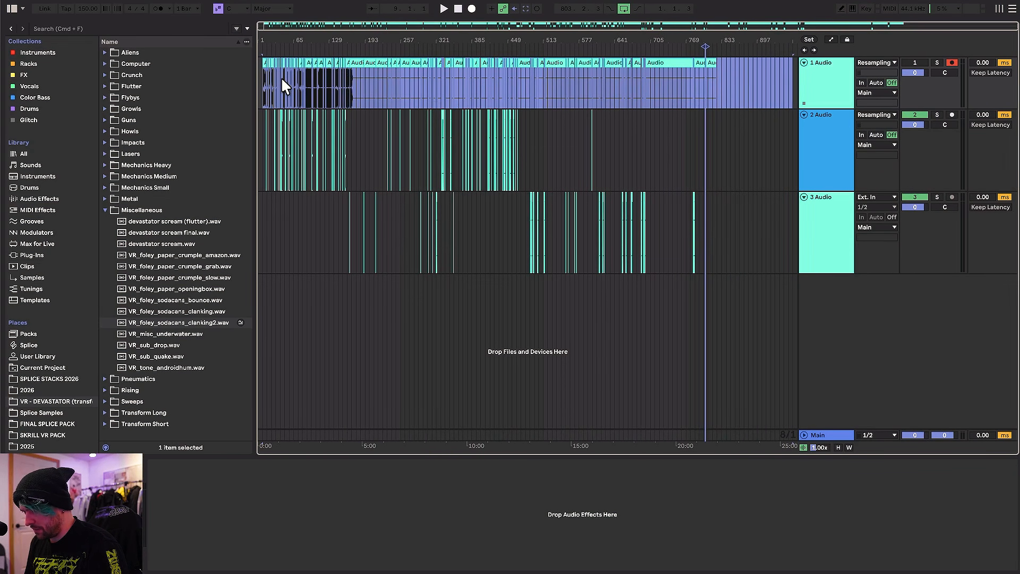
pyautogui.scroll(5, 275, 84)
pyautogui.click(476, 132)
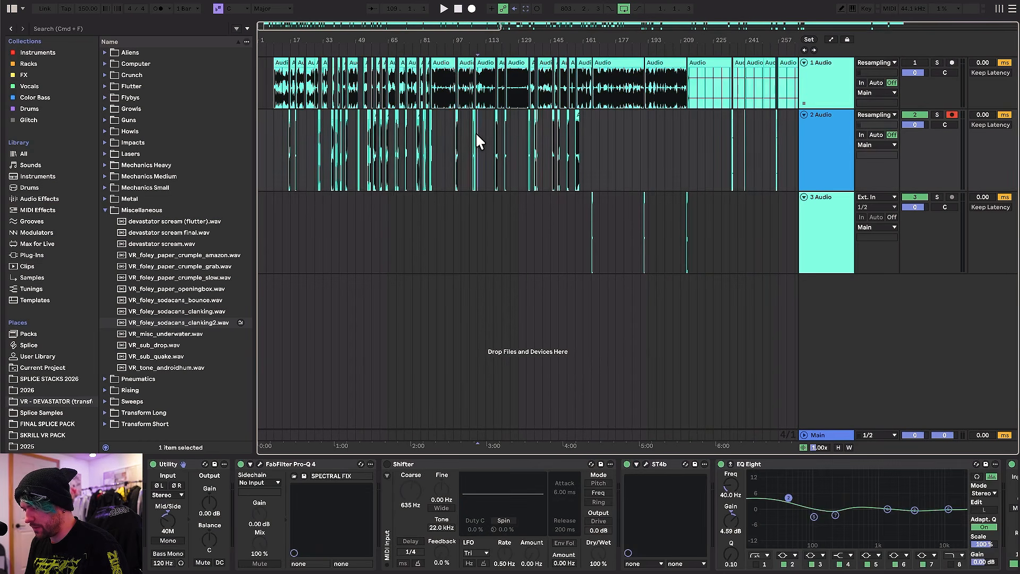
pyautogui.scroll(-2, 457, 177)
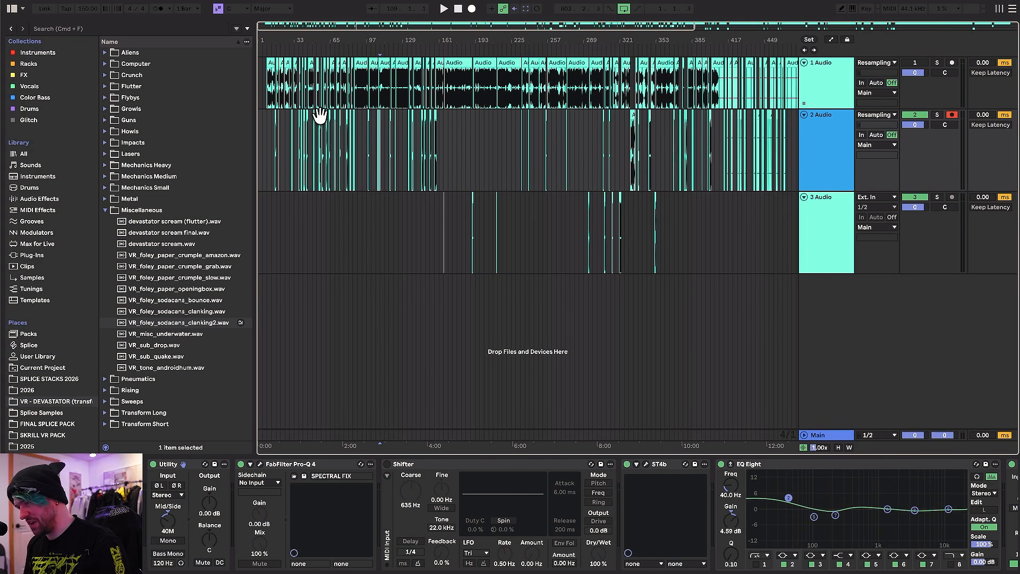
pyautogui.scroll(2, 306, 84)
pyautogui.scroll(5, 306, 85)
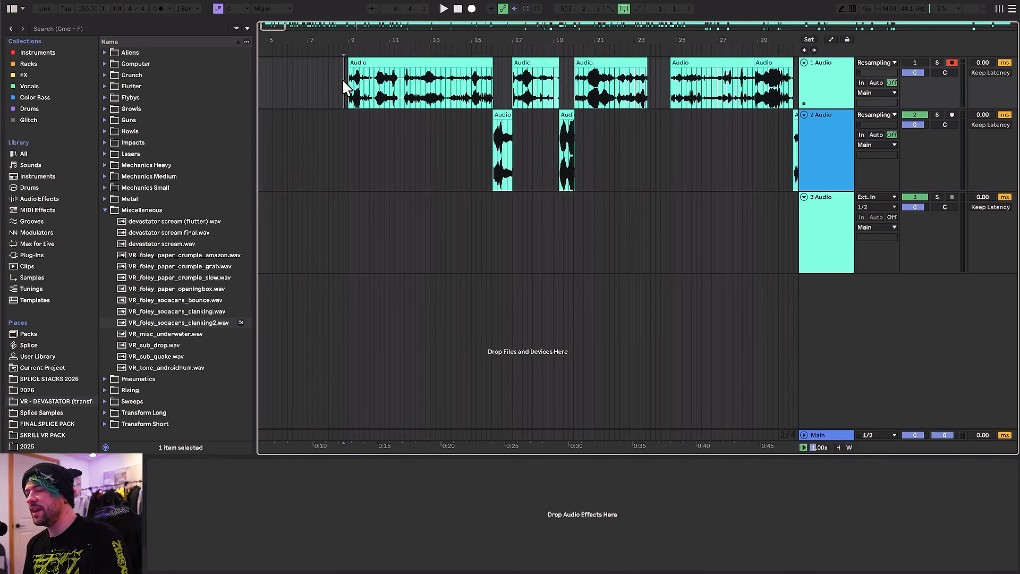
pyautogui.scroll(-3, 343, 81)
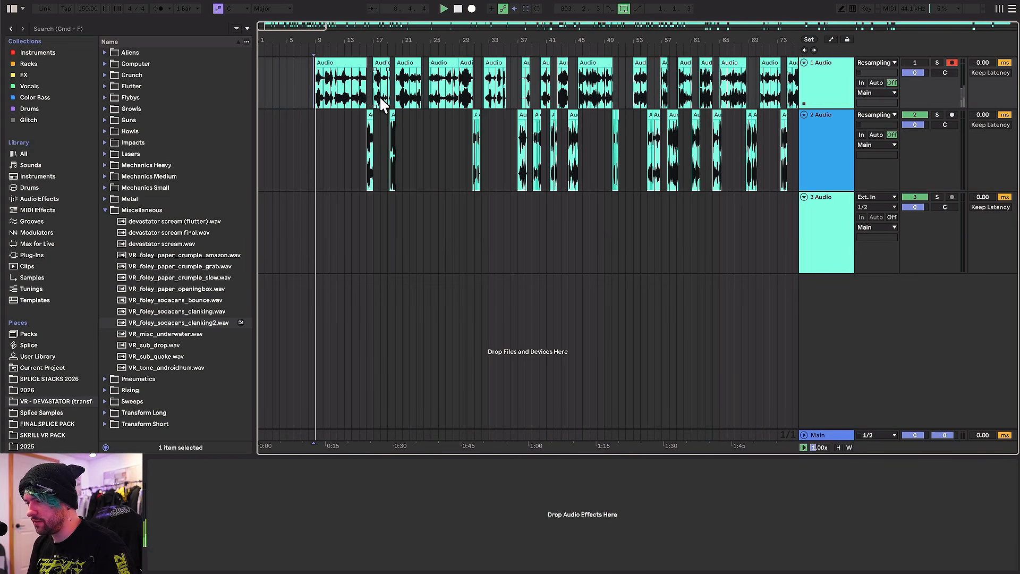
pyautogui.scroll(3, 320, 100)
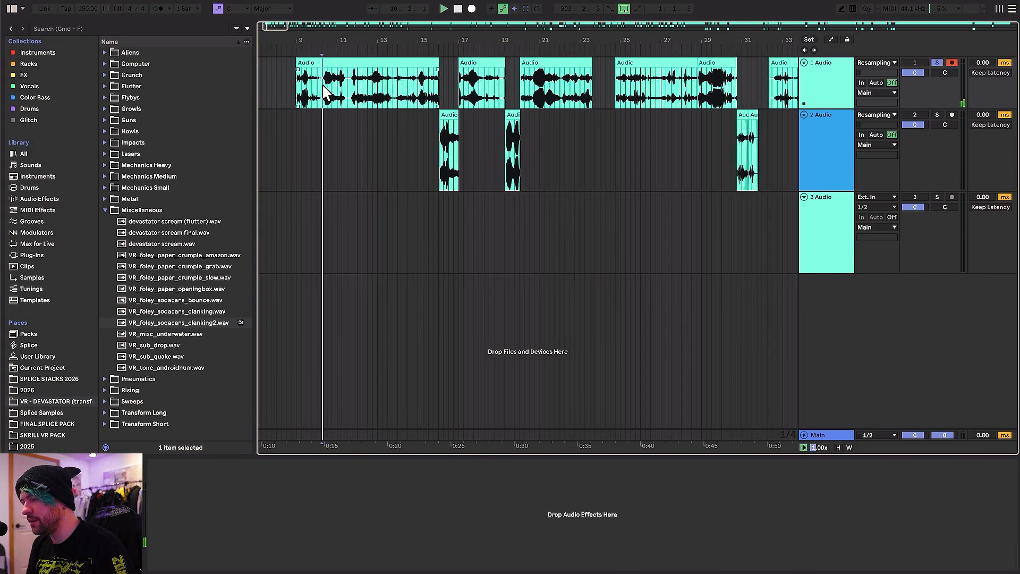
# Step: Solo and record-arm 2 Audio, and play back its clips at bars 16 and 19
pyautogui.scroll(1, 349, 100)
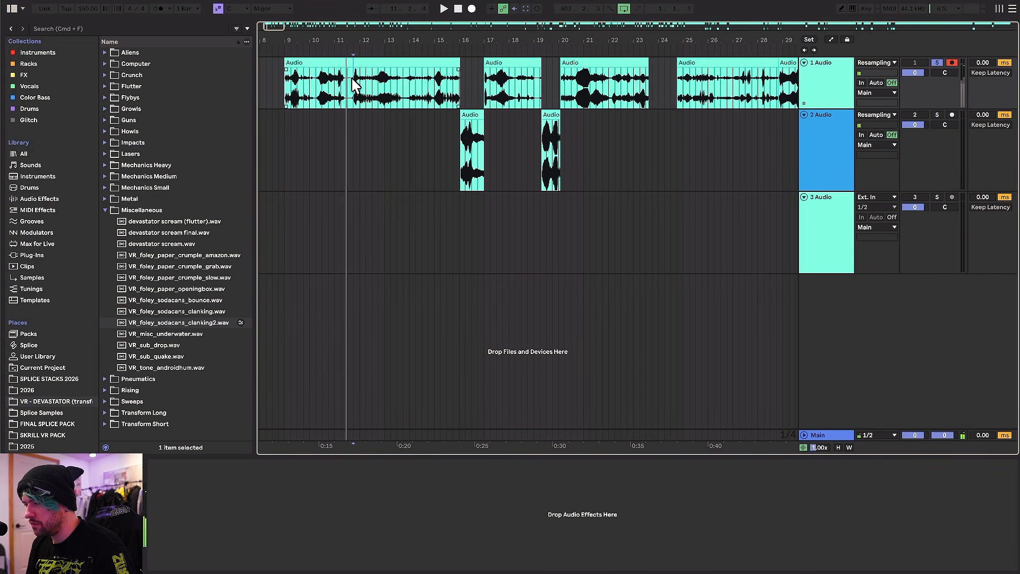
pyautogui.scroll(4, 355, 85)
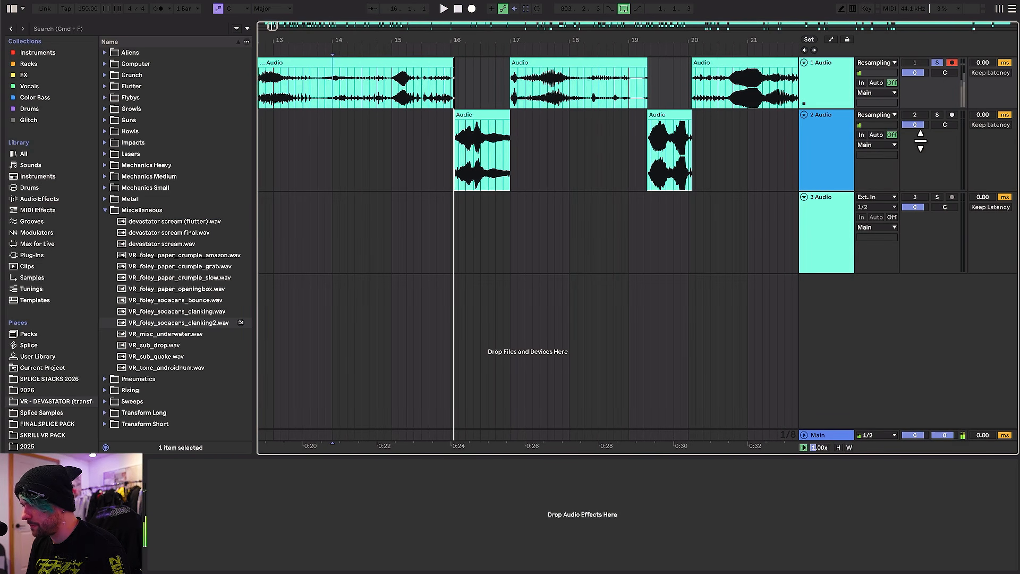
pyautogui.click(937, 115)
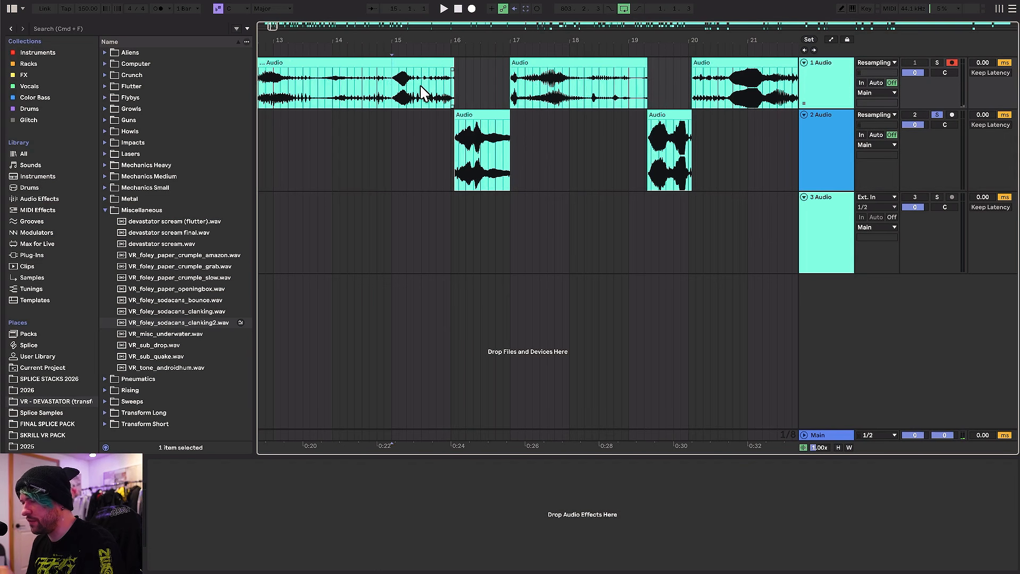
pyautogui.click(492, 116)
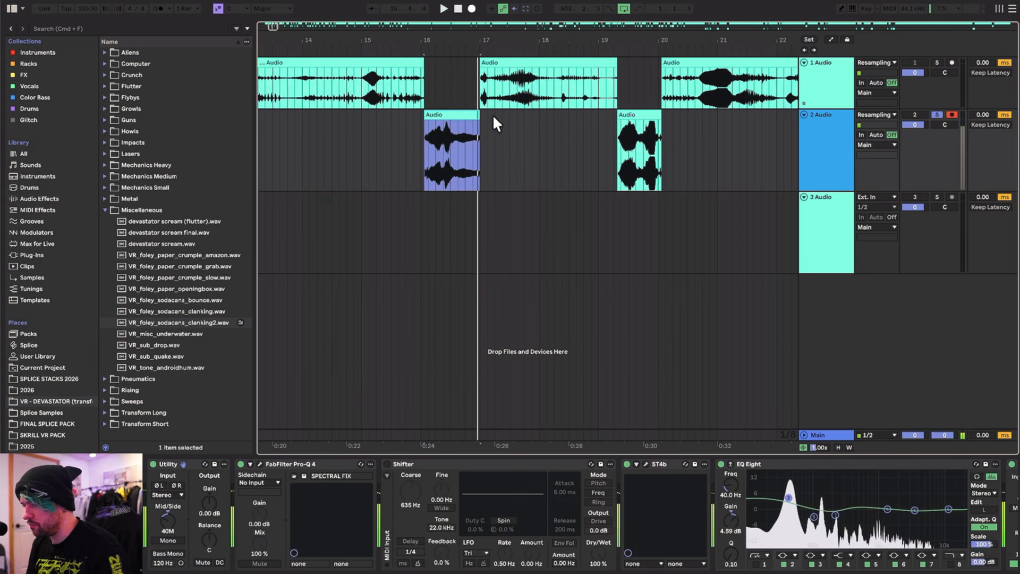
pyautogui.press('-')
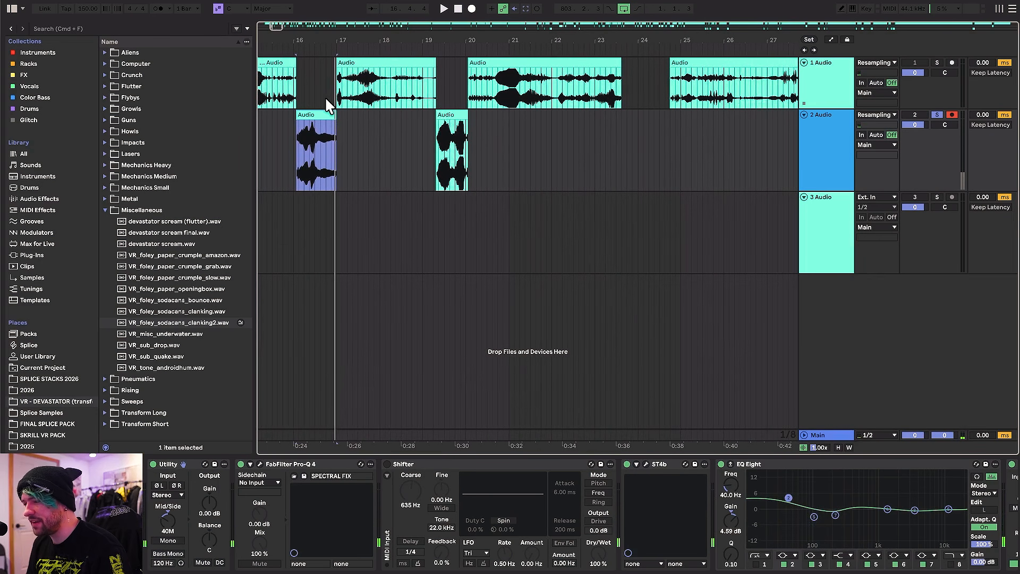
pyautogui.click(450, 114)
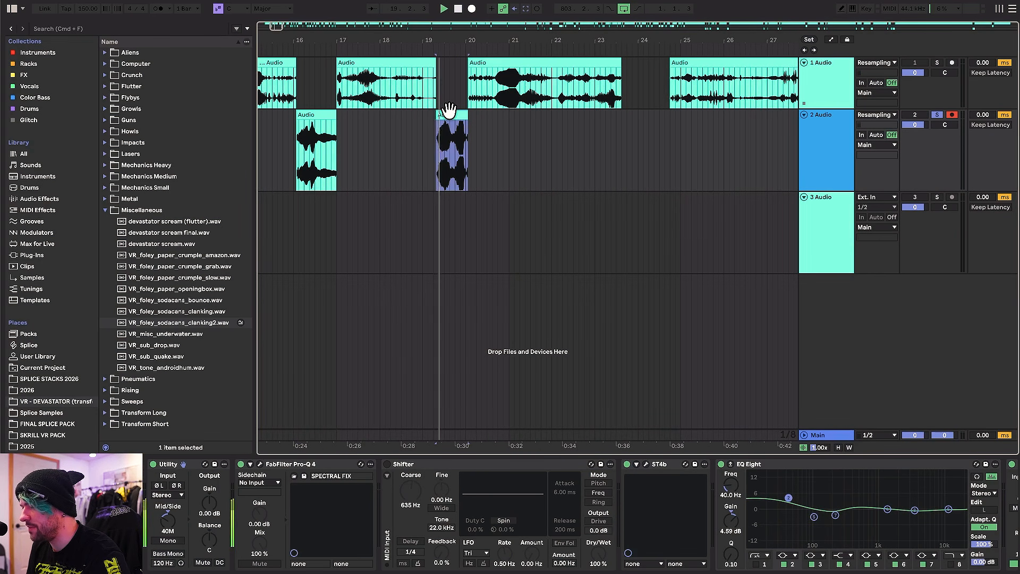
# Step: Play back the first of the two adjacent 2 Audio clips just before bar 31
pyautogui.press('-')
pyautogui.press('-')
pyautogui.hscroll(3, 448, 109)
pyautogui.click(661, 128)
pyautogui.press('space')
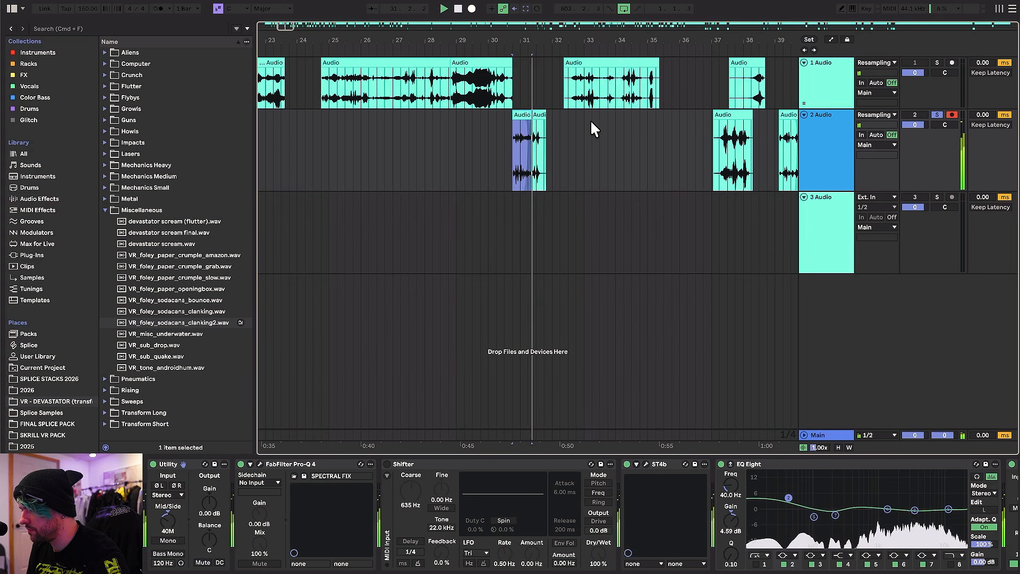
# Step: Examine the full arrangement of recorded clips across 1 Audio, 2 Audio and 3 Audio
pyautogui.press('-')
pyautogui.press('-')
pyautogui.press('-')
pyautogui.press('-')
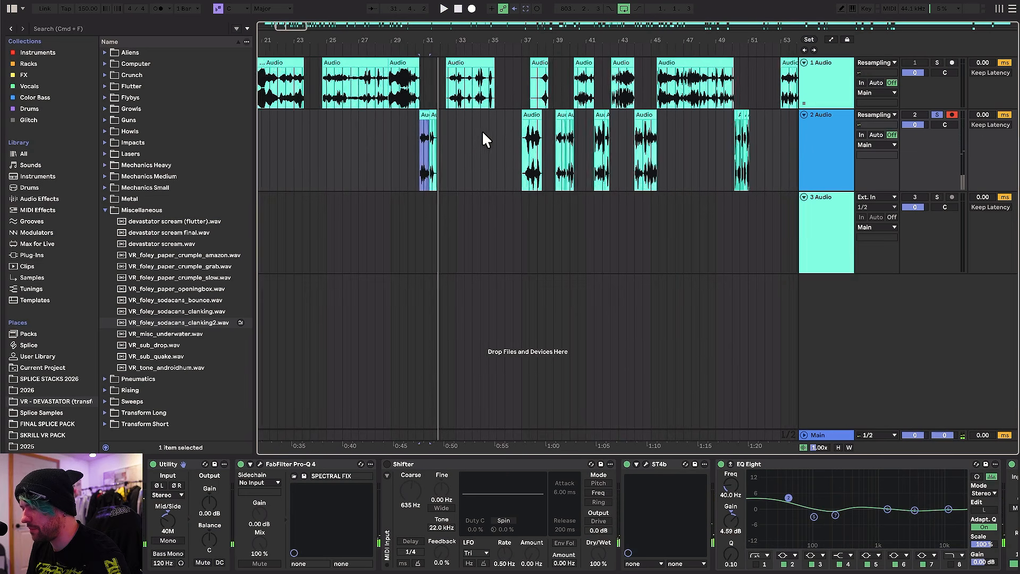
pyautogui.press('-')
pyautogui.press('-')
pyautogui.press('-')
pyautogui.press('-')
pyautogui.press('-')
pyautogui.press('-')
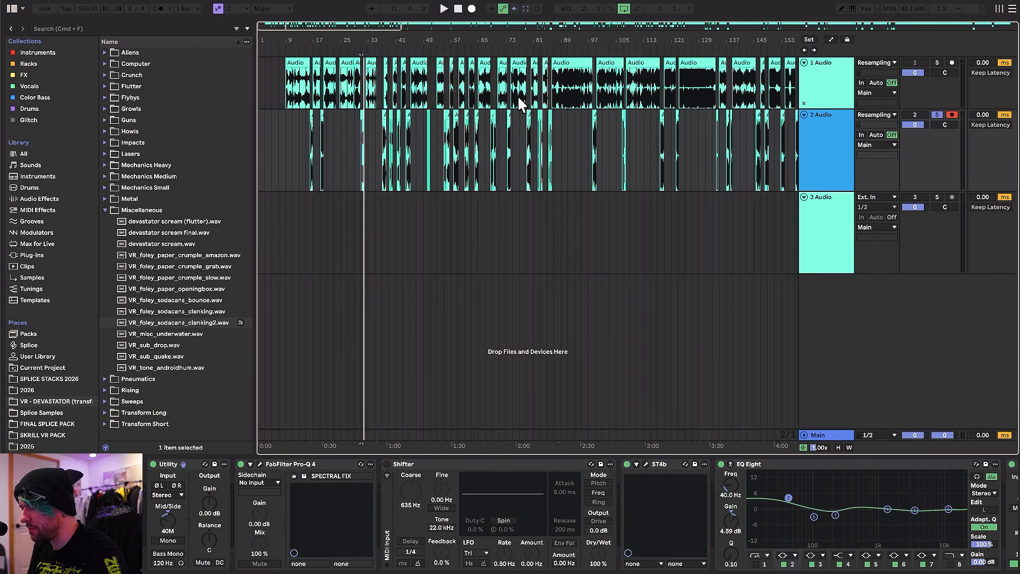
pyautogui.press('+')
pyautogui.press('+')
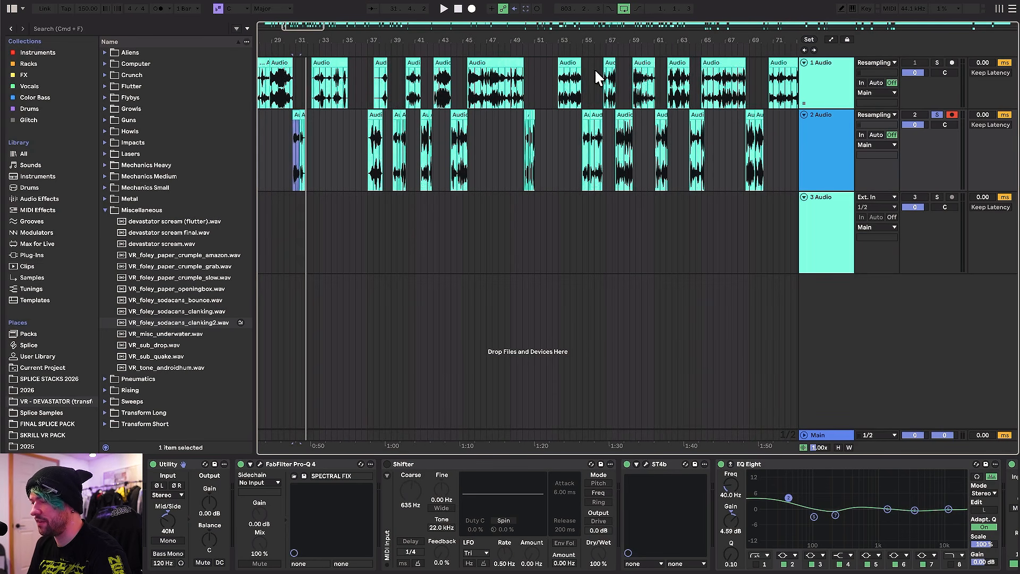
pyautogui.press('-')
pyautogui.press('-')
pyautogui.press('-')
pyautogui.scroll(5, 542, 156)
pyautogui.click(557, 82)
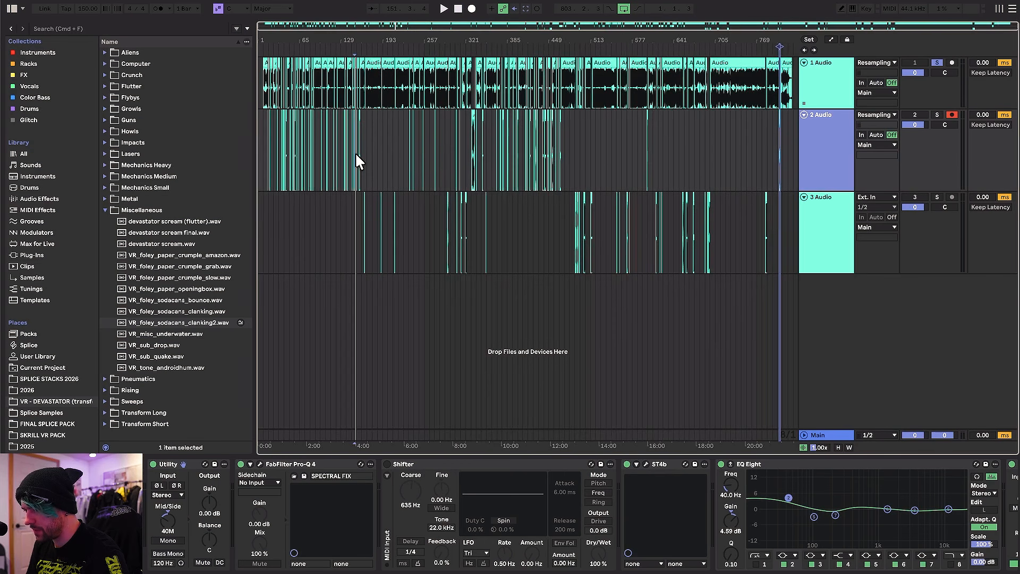
# Step: Play back the 2 Audio clip at bar 157 while viewing its SPECTRAL FIX curve in FabFilter Pro-Q 4
pyautogui.scroll(5, 357, 153)
pyautogui.scroll(5, 393, 143)
pyautogui.click(348, 113)
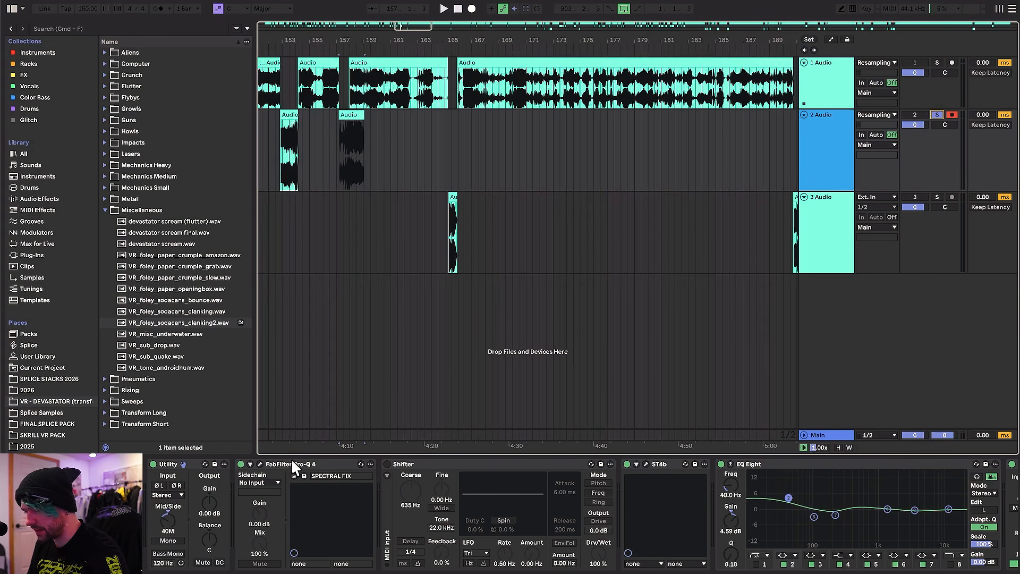
pyautogui.click(259, 464)
pyautogui.press('space')
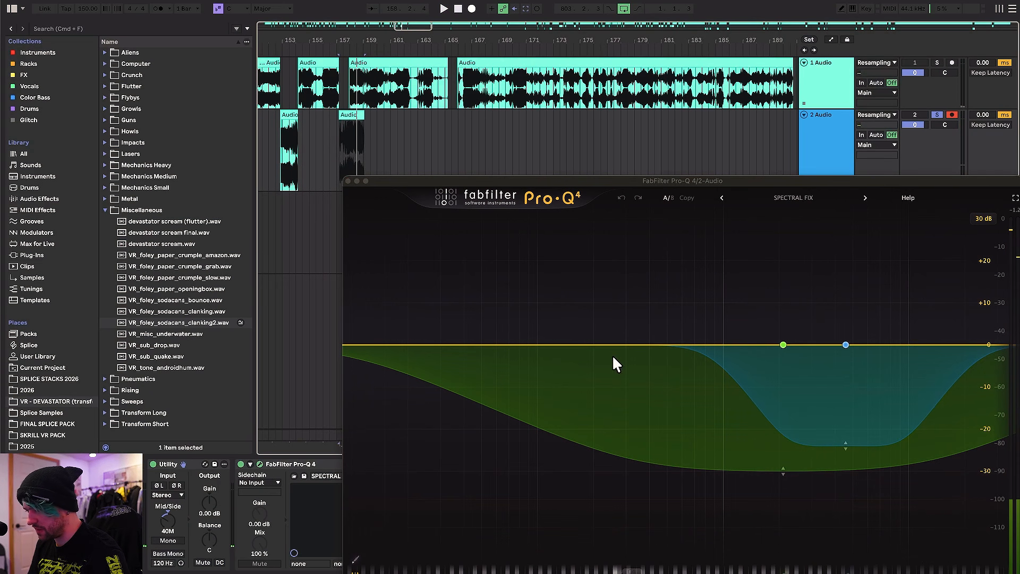
pyautogui.click(348, 181)
# Step: Inspect the ST4b transient settings and the rest of the 2 Audio effect chain through to the Limiter
pyautogui.hscroll(10, 511, 207)
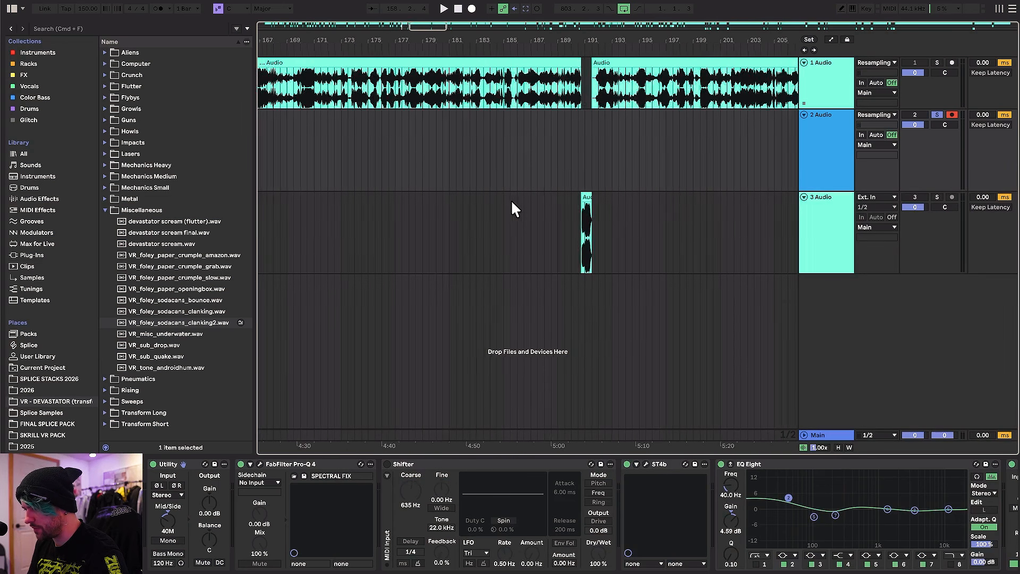
pyautogui.hscroll(5, 538, 207)
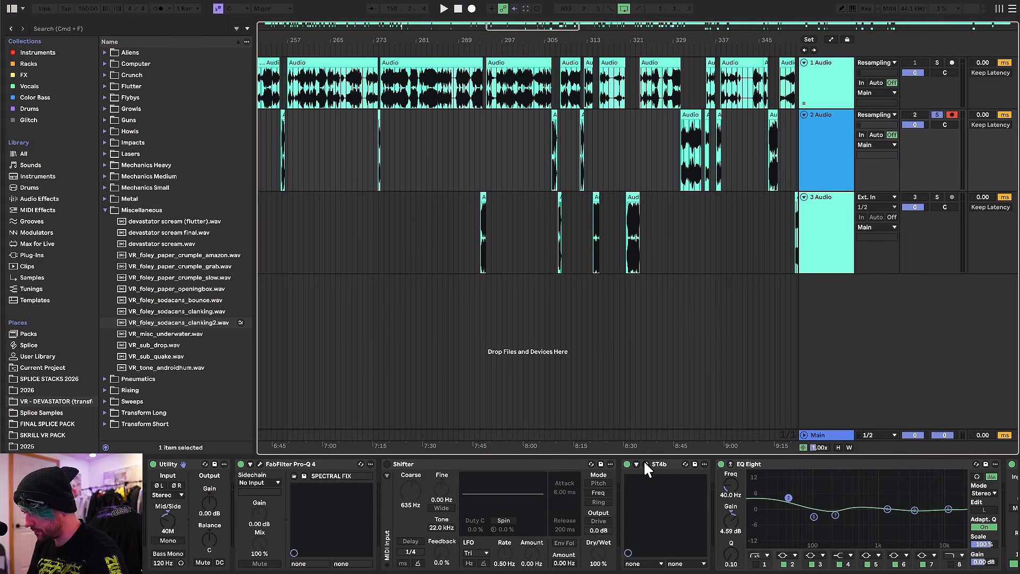
pyautogui.click(646, 463)
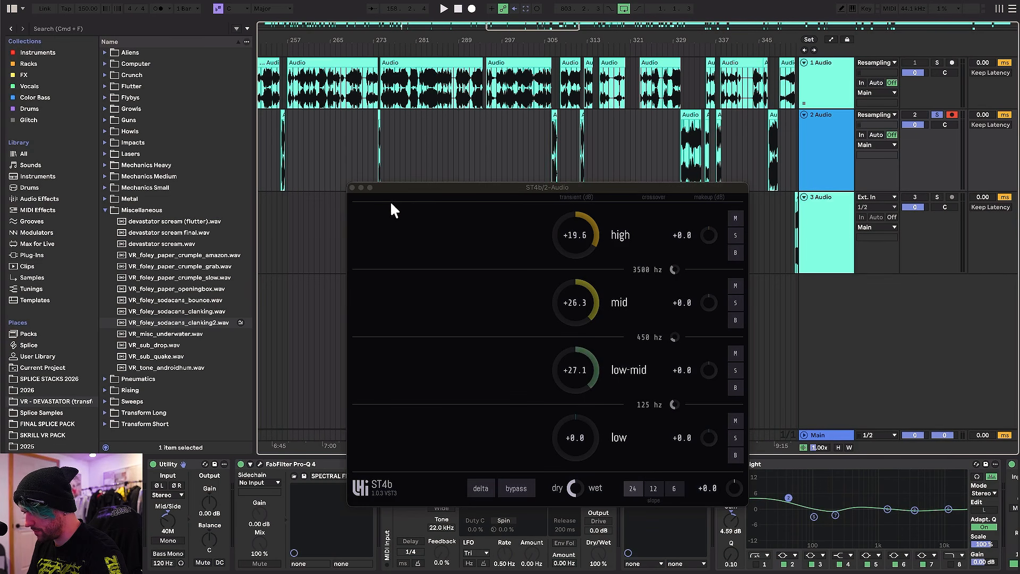
pyautogui.click(352, 188)
pyautogui.click(165, 522)
pyautogui.hscroll(5, 301, 523)
pyautogui.hscroll(5, 492, 173)
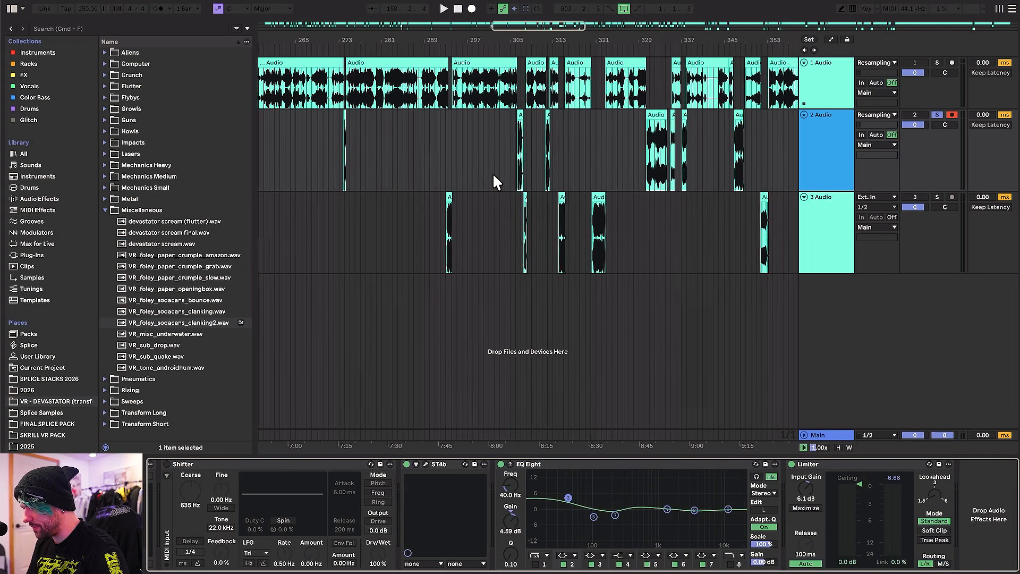
# Step: Play back the 3 Audio clip at bar 320 in solo and view its SPECTRAL FIX curve in FabFilter Pro-Q 4
pyautogui.click(514, 208)
pyautogui.scroll(5, 494, 228)
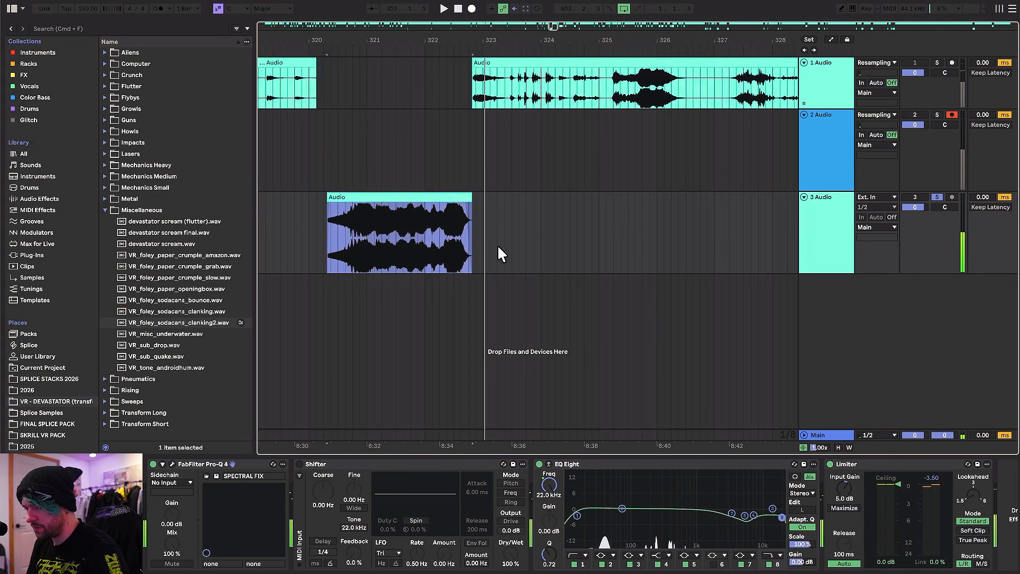
pyautogui.scroll(-1, 423, 270)
pyautogui.press('space')
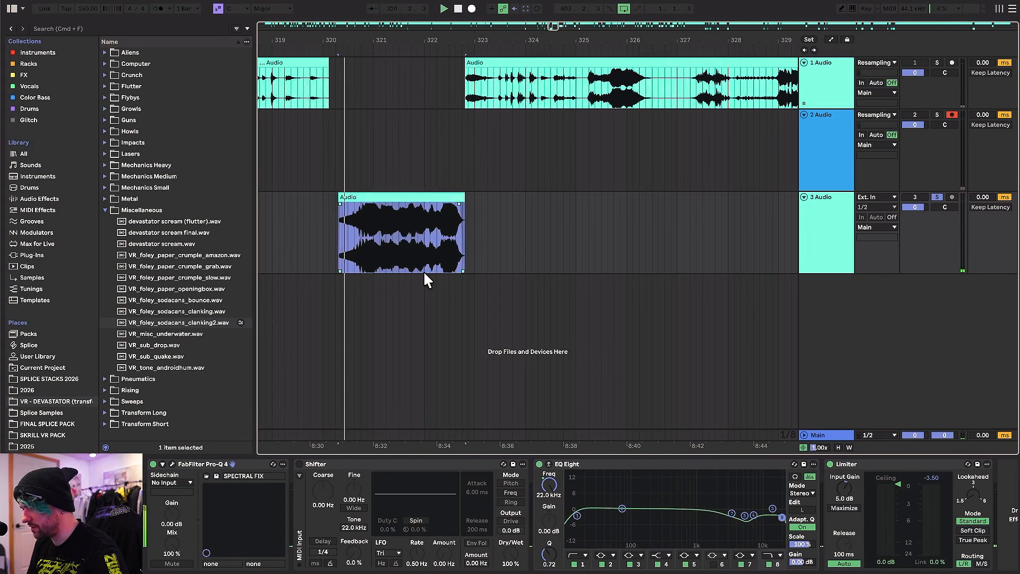
pyautogui.click(171, 463)
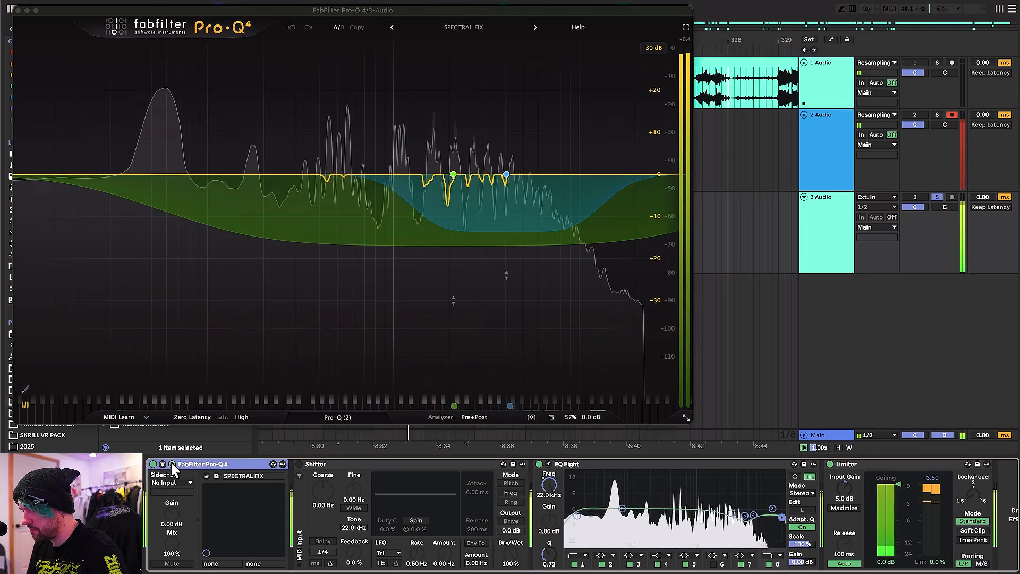
pyautogui.click(171, 463)
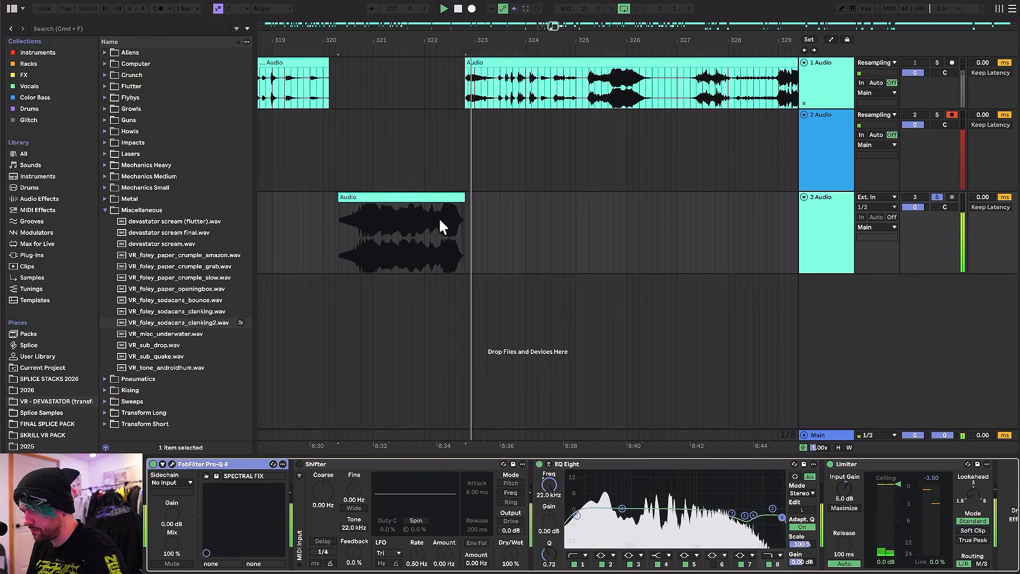
# Step: Return to the set with the GRAIN FX GENERATOR patch and examine its effect lanes and Random modulators in Phase Plant
pyautogui.scroll(-5, 432, 220)
pyautogui.scroll(5, 440, 223)
pyautogui.scroll(-3, 440, 223)
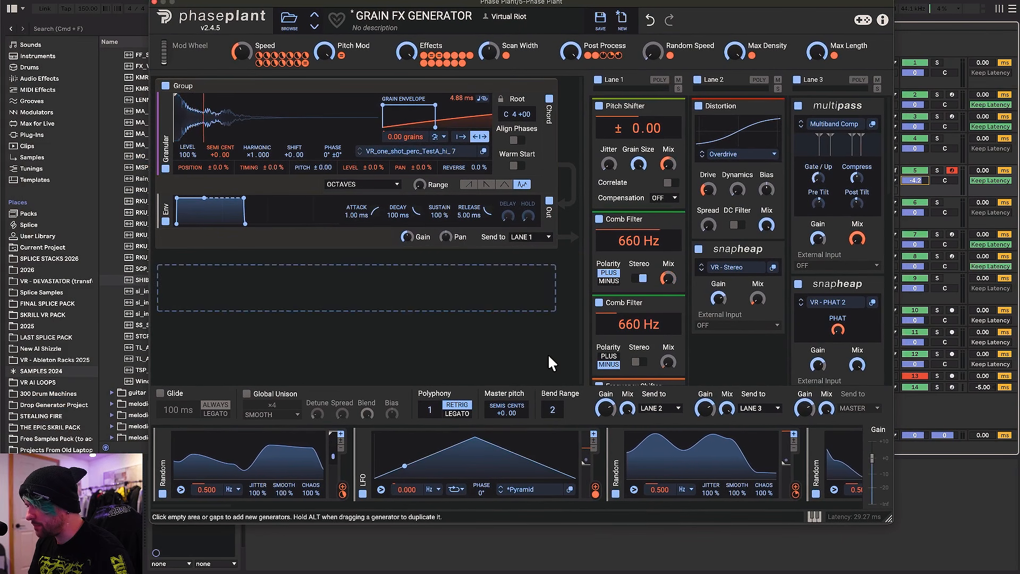
pyautogui.scroll(-5, 765, 279)
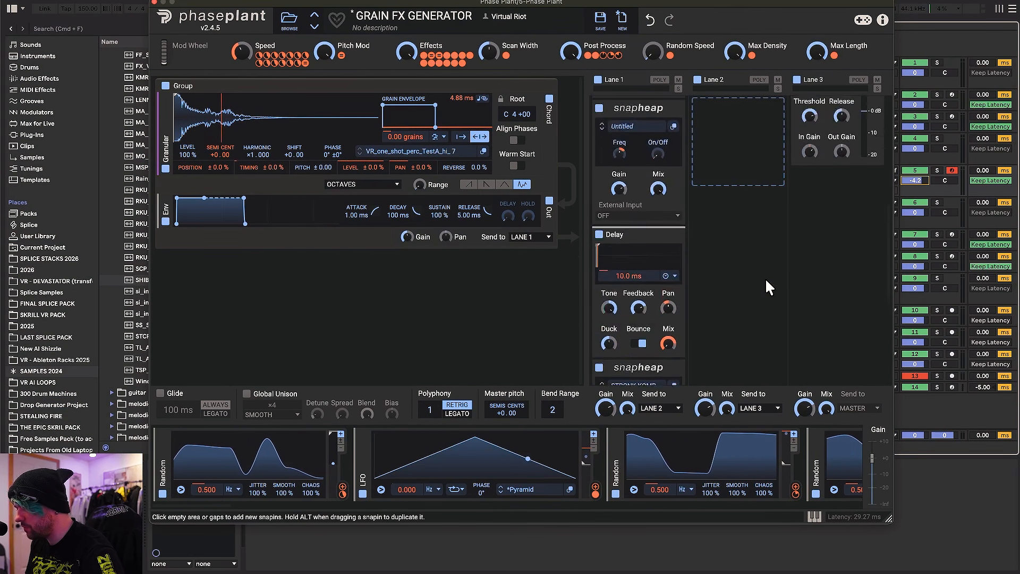
pyautogui.scroll(5, 765, 278)
pyautogui.hscroll(5, 420, 473)
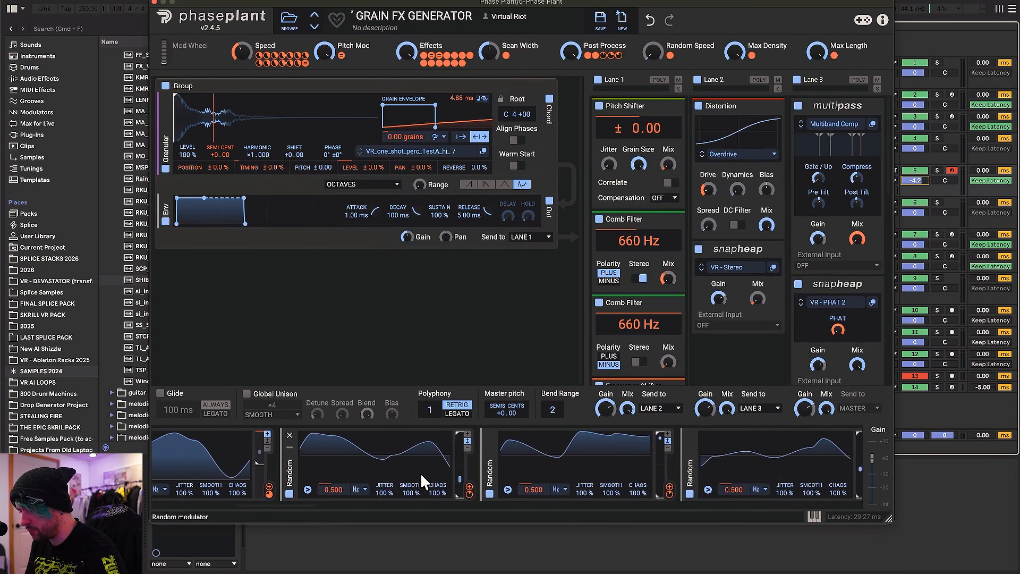
pyautogui.hscroll(2, 420, 473)
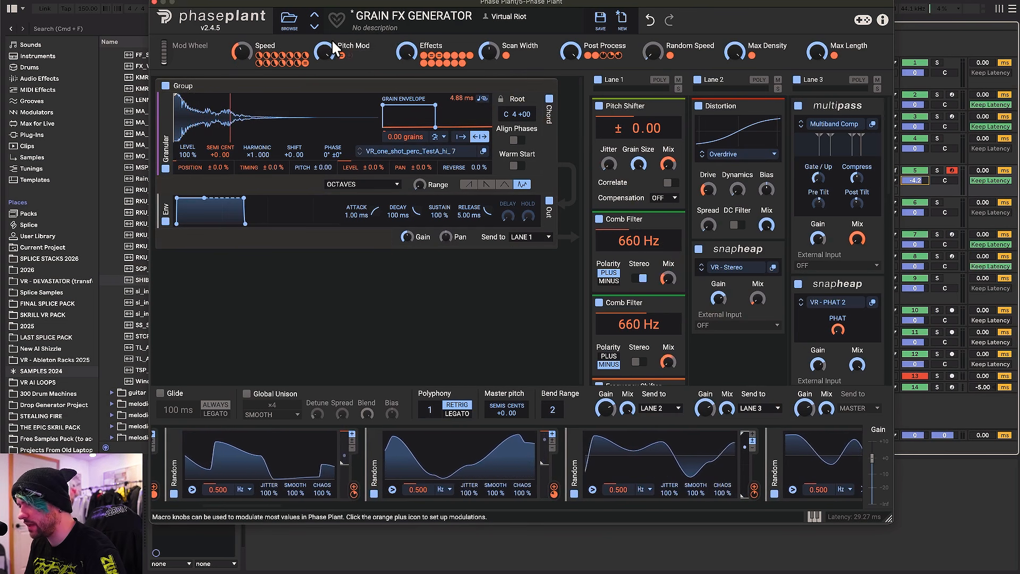
# Step: Try out the Pitch Mod and Random Speed macros of the GRAIN FX GENERATOR patch
pyautogui.moveTo(324, 52); pyautogui.dragTo(324, 48)
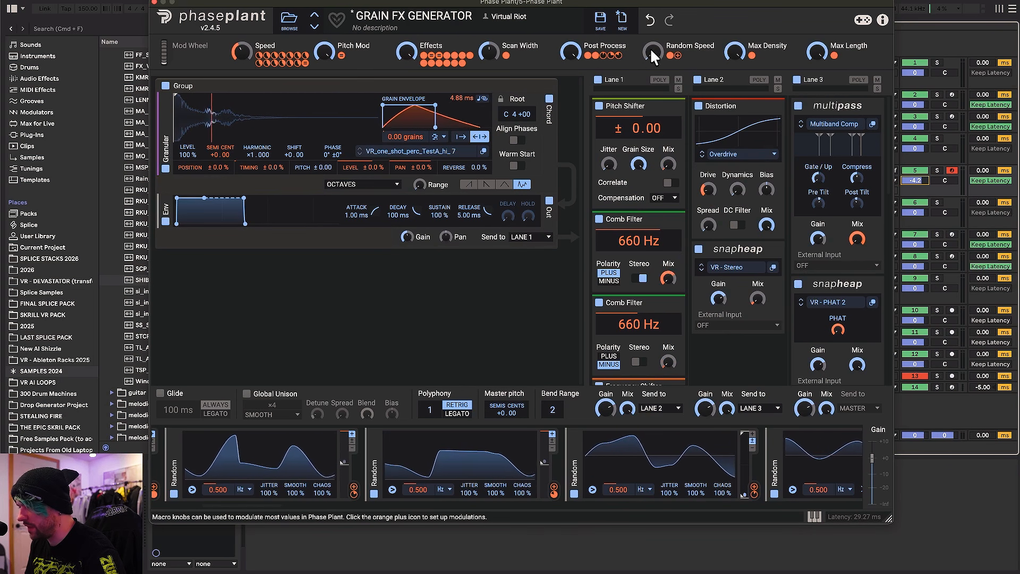
pyautogui.moveTo(650, 47); pyautogui.dragTo(653, 46)
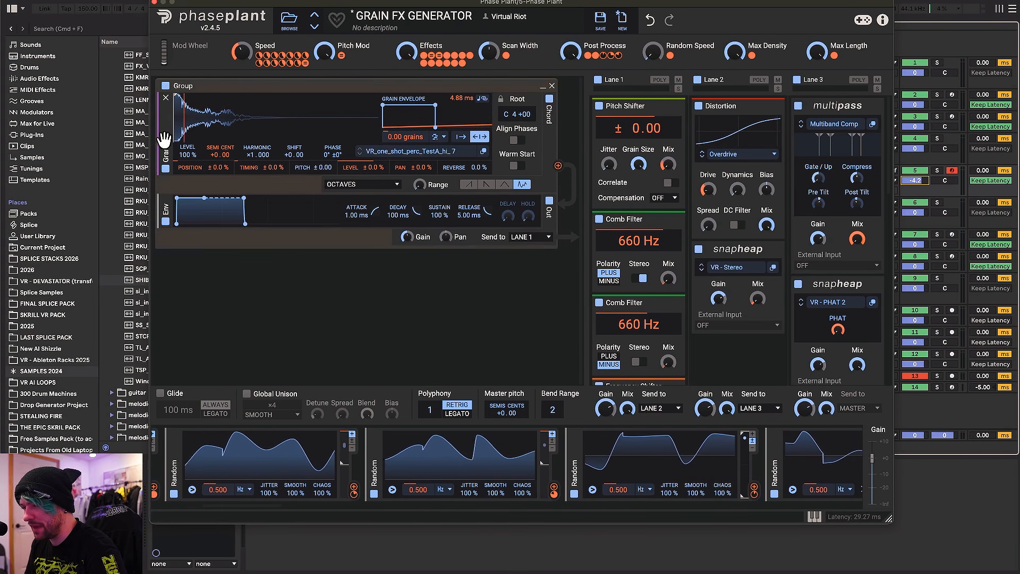
pyautogui.scroll(-10, 776, 274)
pyautogui.scroll(10, 776, 268)
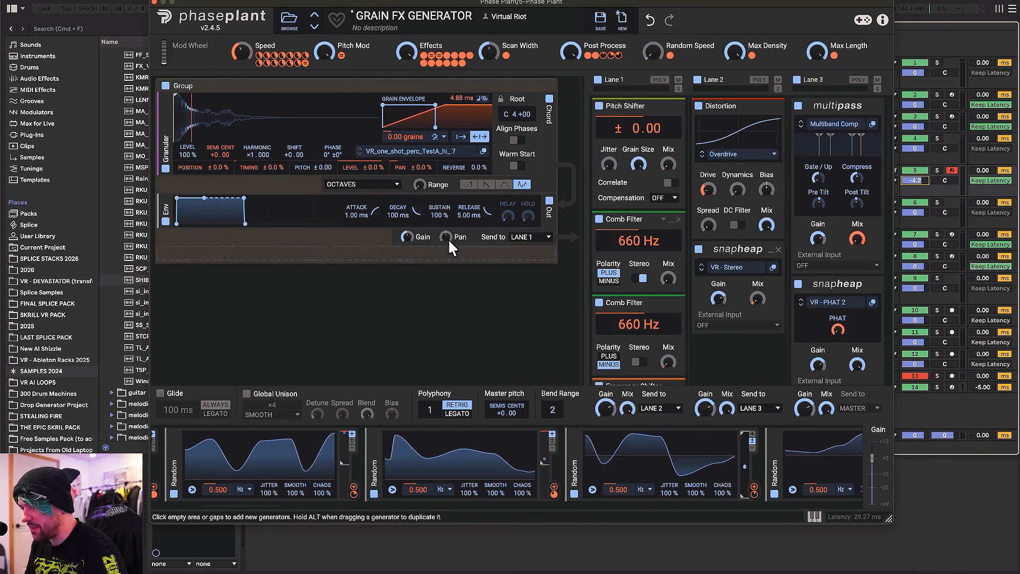
# Step: Move the Phase Plant window clear of the sample browser and try out the Scan Width macro
pyautogui.moveTo(356, 4); pyautogui.dragTo(288, 383)
pyautogui.moveTo(370, 384); pyautogui.dragTo(424, 7)
pyautogui.moveTo(859, 14); pyautogui.dragTo(785, 14)
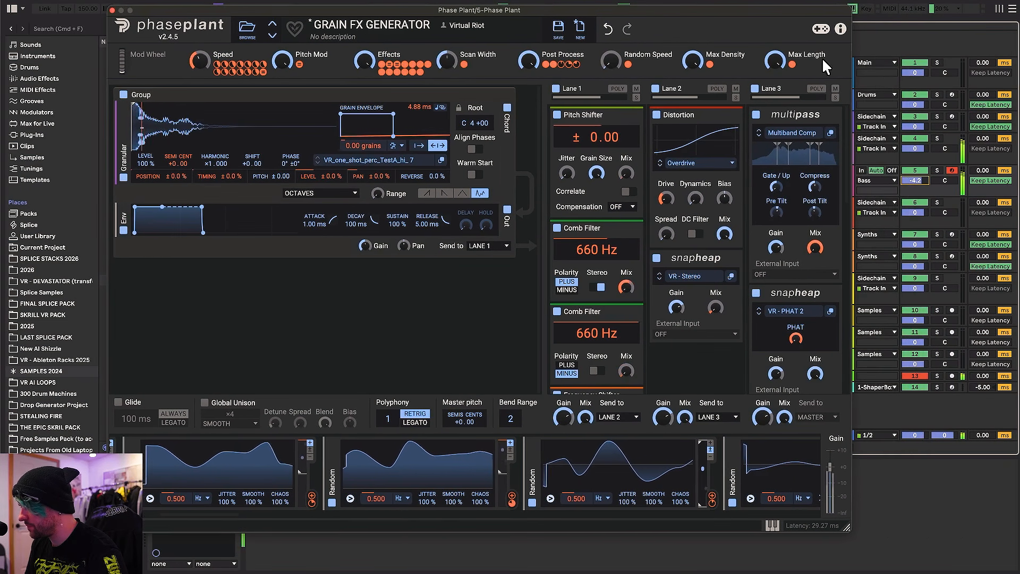
pyautogui.click(912, 179)
pyautogui.moveTo(594, 7); pyautogui.dragTo(741, 0)
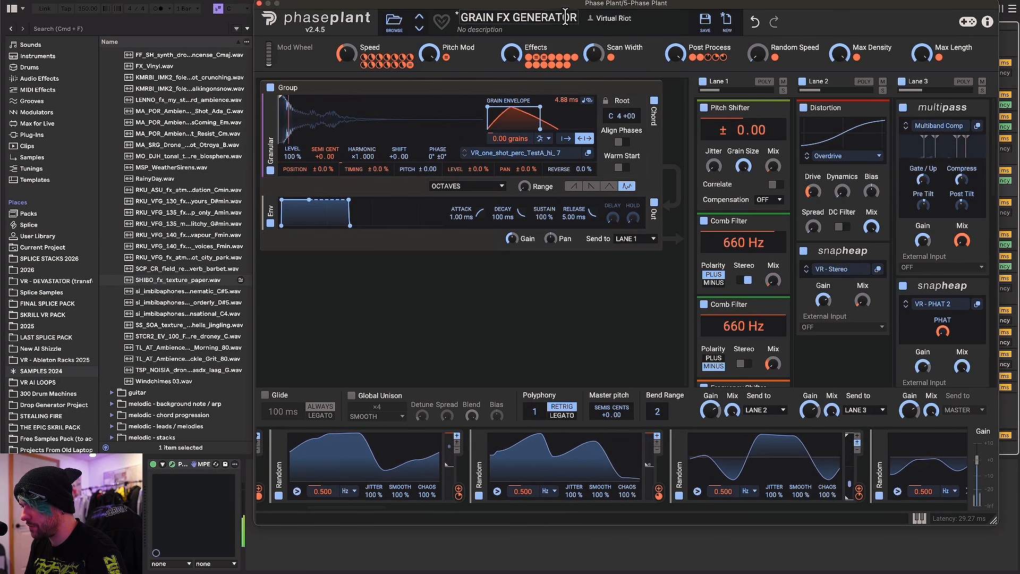
pyautogui.moveTo(595, 45)
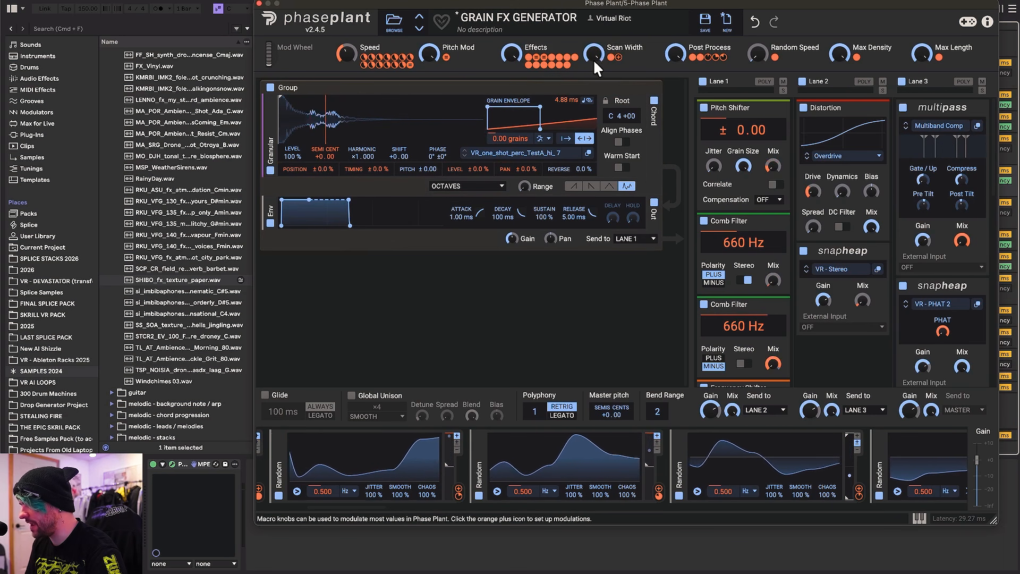
pyautogui.moveTo(592, 54)
pyautogui.mouseDown()
pyautogui.moveTo(592, 80)
pyautogui.moveTo(592, 53)
pyautogui.mouseUp()
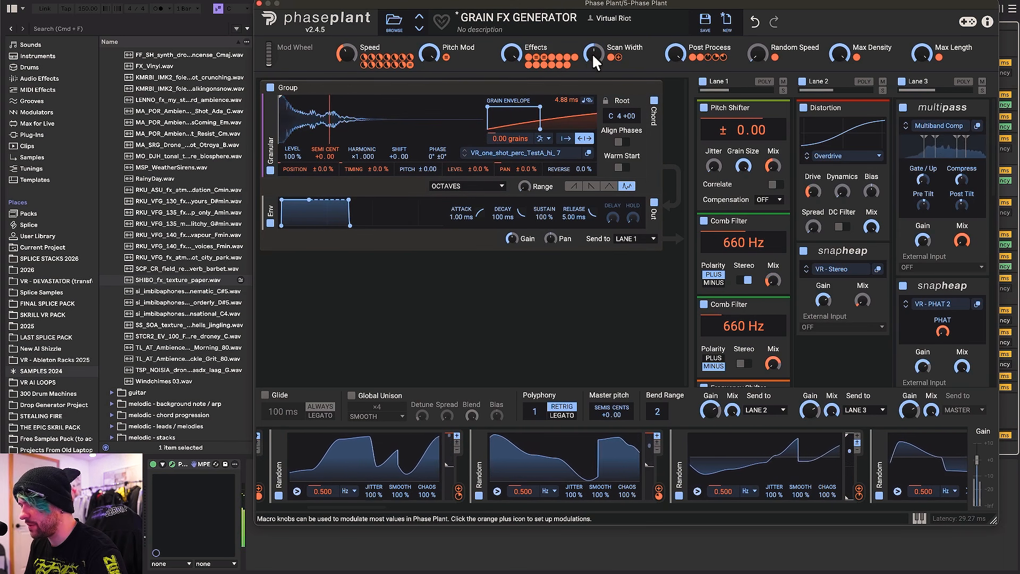
# Step: Collapse the fx - textures / atmos sample folder and show the contents of the Virtual Riot - Heavy Bass folder
pyautogui.scroll(1, 200, 224)
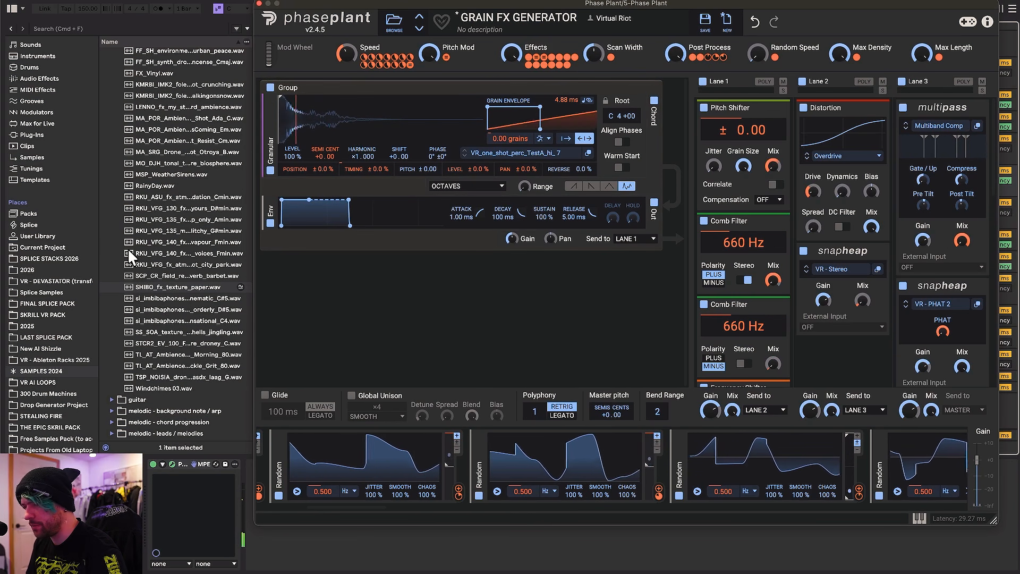
pyautogui.click(192, 212)
pyautogui.press('Left')
pyautogui.scroll(5, 193, 229)
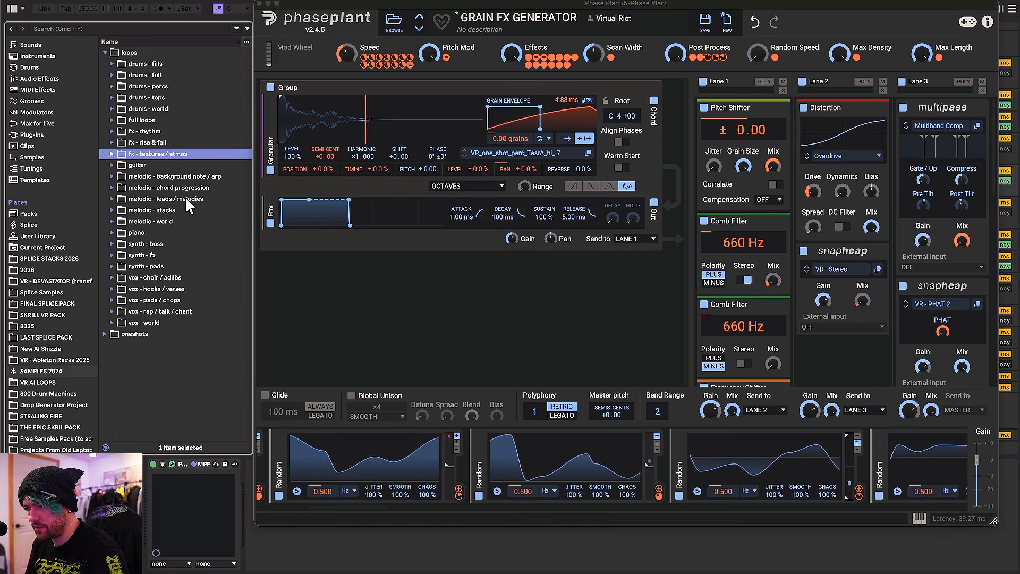
pyautogui.scroll(-8, 53, 319)
pyautogui.click(56, 274)
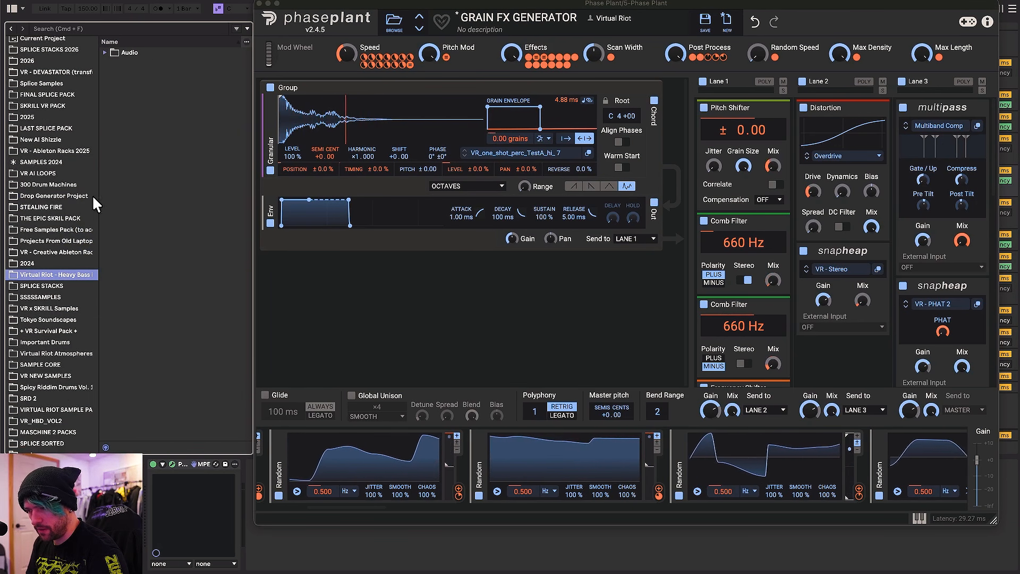
# Step: Find the HyperFill_X sample in the pack's one_shots fx folder and load it into the Granular generator
pyautogui.click(130, 52)
pyautogui.click(137, 74)
pyautogui.click(138, 108)
pyautogui.click(190, 198)
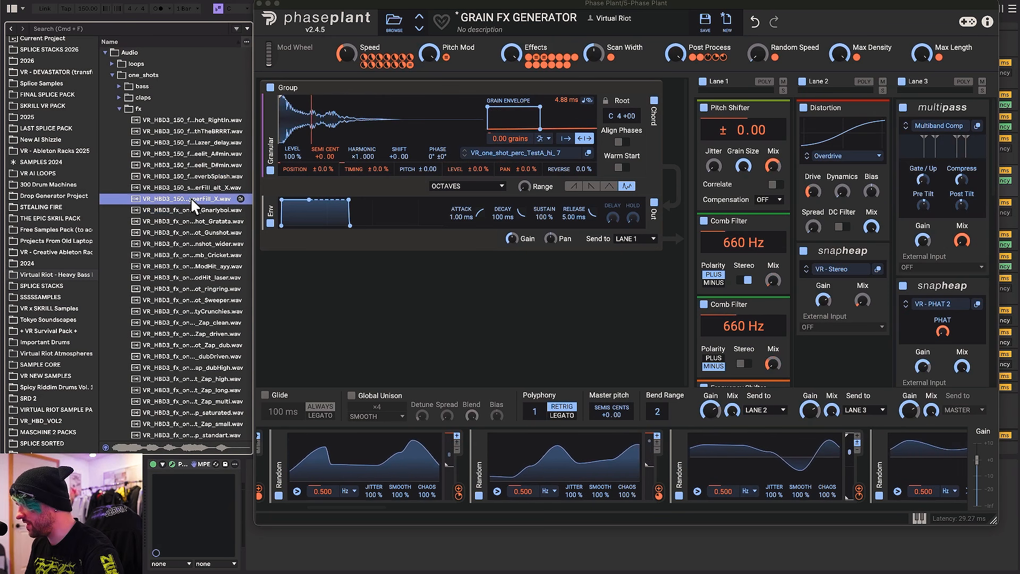
pyautogui.moveTo(190, 198); pyautogui.dragTo(367, 144)
pyautogui.moveTo(377, 201); pyautogui.dragTo(437, 154)
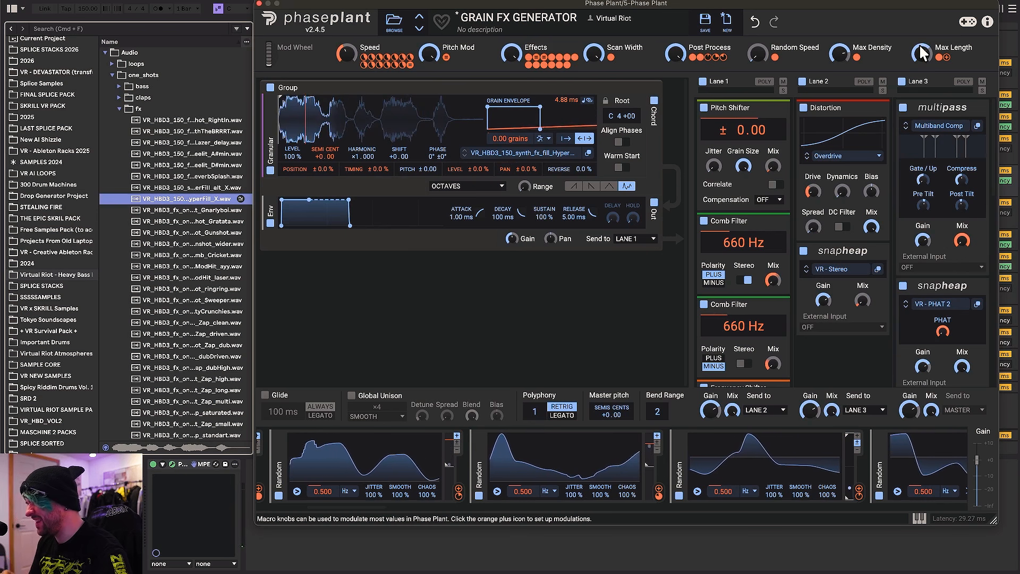
# Step: Try out the Max Length and Max Density macros on the loaded fill sample
pyautogui.moveTo(923, 57); pyautogui.dragTo(923, 56)
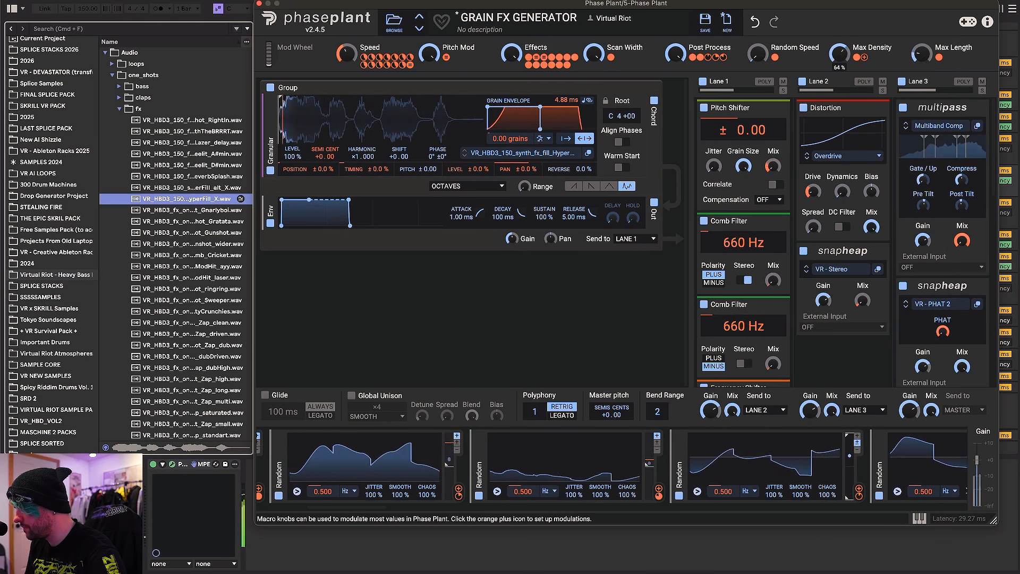
pyautogui.moveTo(840, 54); pyautogui.dragTo(839, 52)
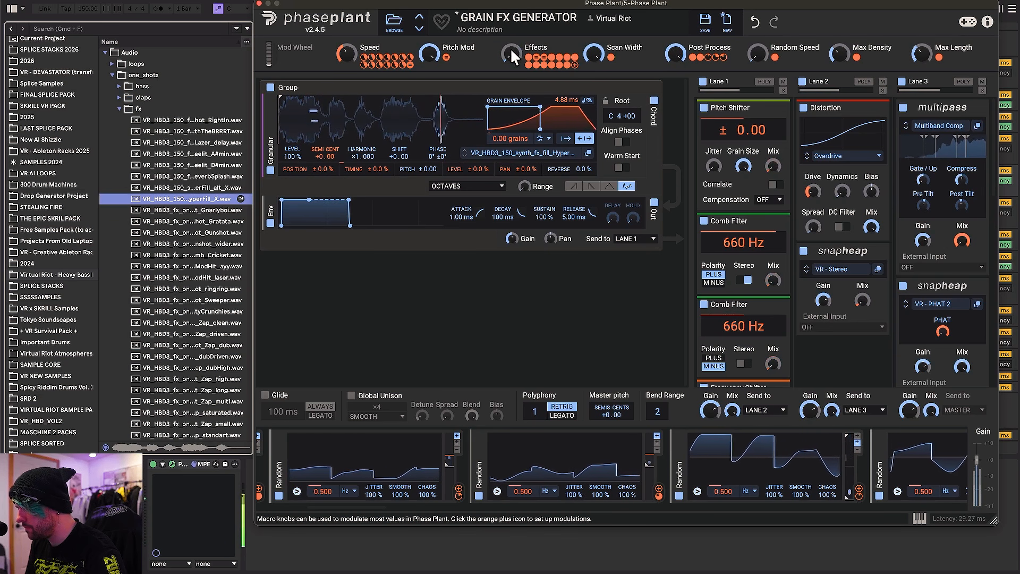
# Step: Try the Zap_clean one-shot in the Granular generator and replace it with the Zap_dub one-shot
pyautogui.scroll(-5, 196, 239)
pyautogui.click(196, 234)
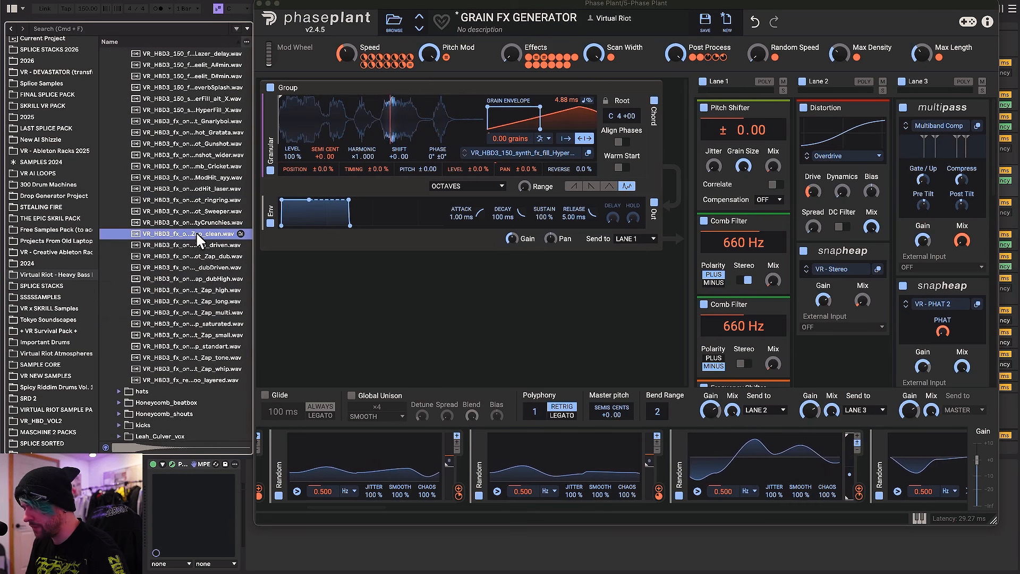
pyautogui.moveTo(196, 234); pyautogui.dragTo(383, 127)
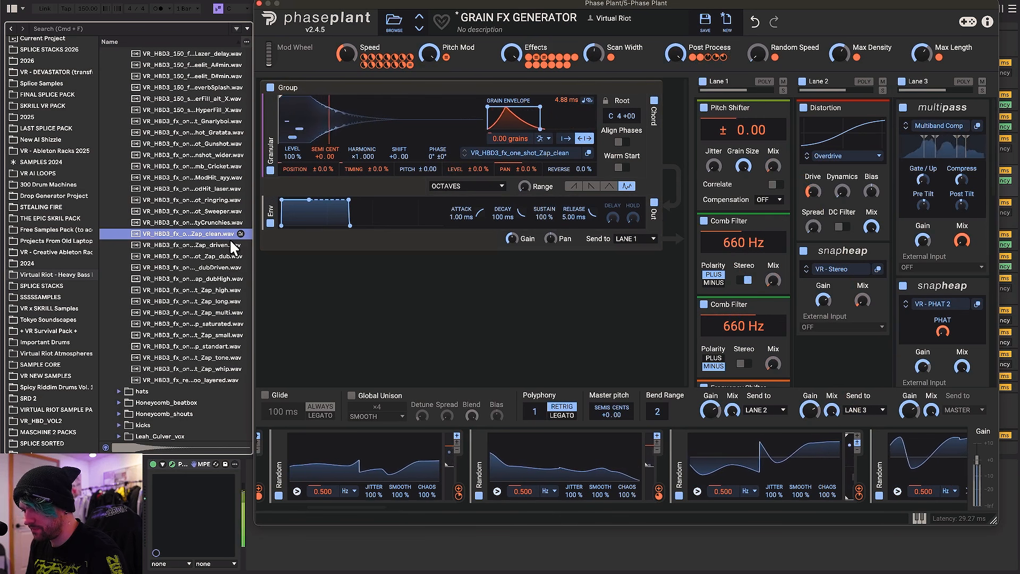
pyautogui.moveTo(207, 256); pyautogui.dragTo(353, 128)
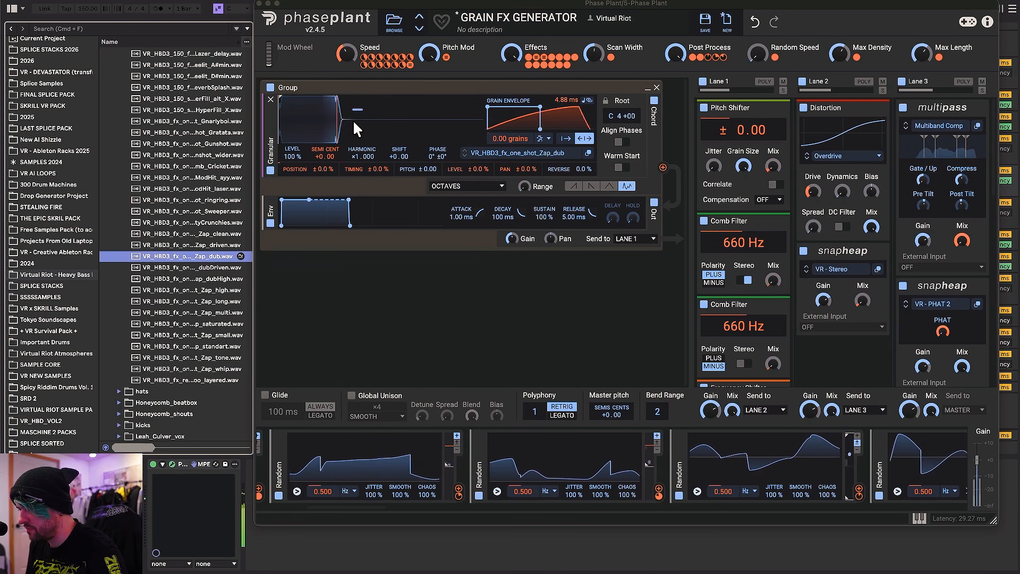
# Step: Set the Granular generator's pan randomness to ±100% and check the trigger options of a Random modulator
pyautogui.moveTo(519, 169); pyautogui.dragTo(480, 191)
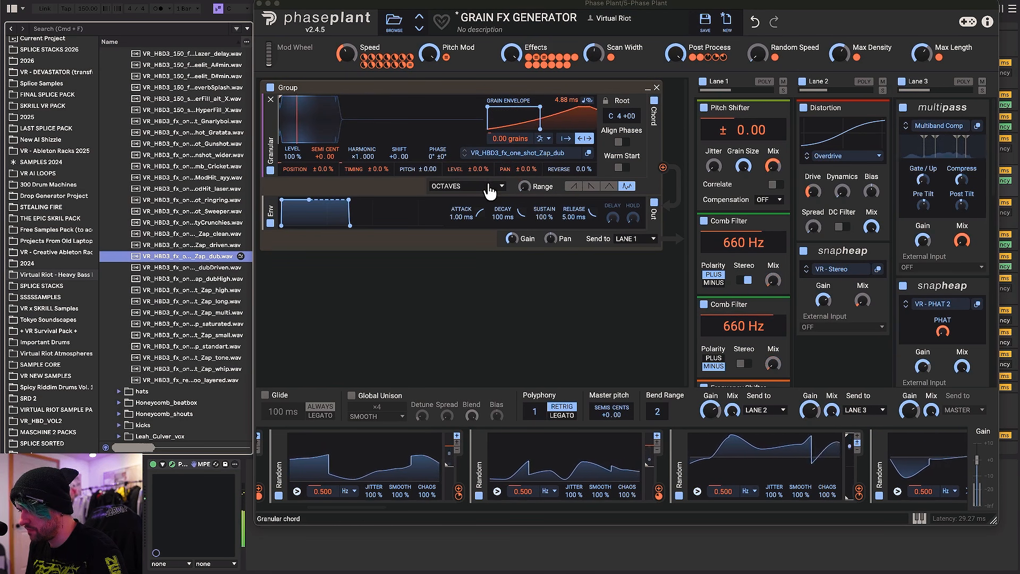
pyautogui.hscroll(-5, 399, 444)
pyautogui.hscroll(2, 398, 452)
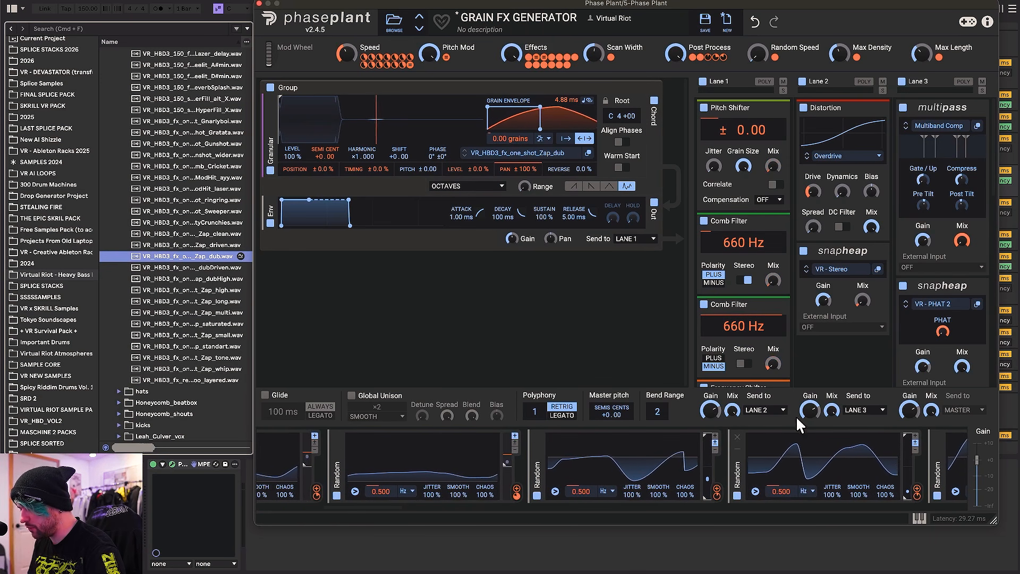
pyautogui.click(355, 489)
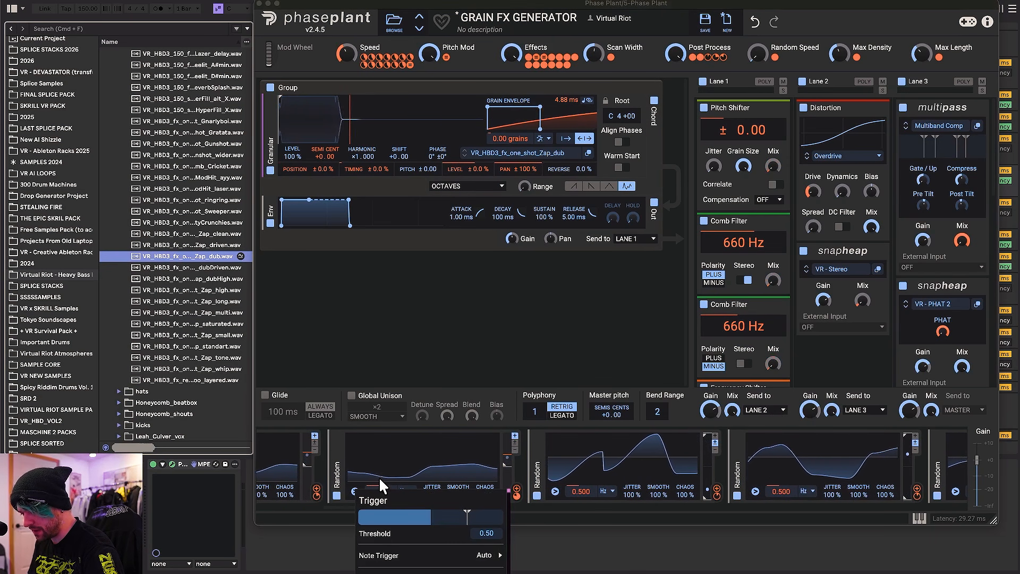
pyautogui.click(488, 547)
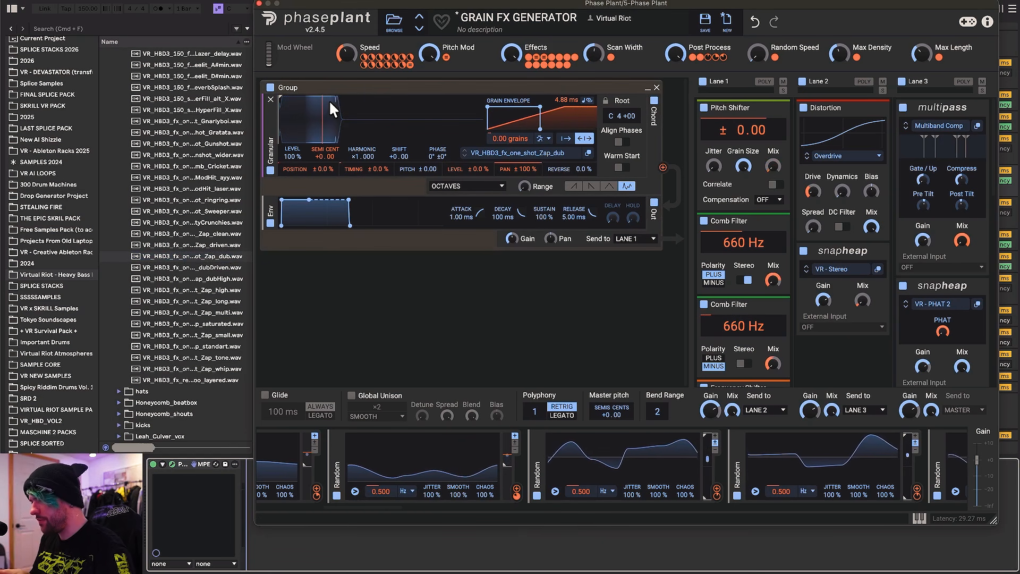
# Step: Enable Global Unison with ×2 voices and make effect Lane 1 polyphonic
pyautogui.click(350, 395)
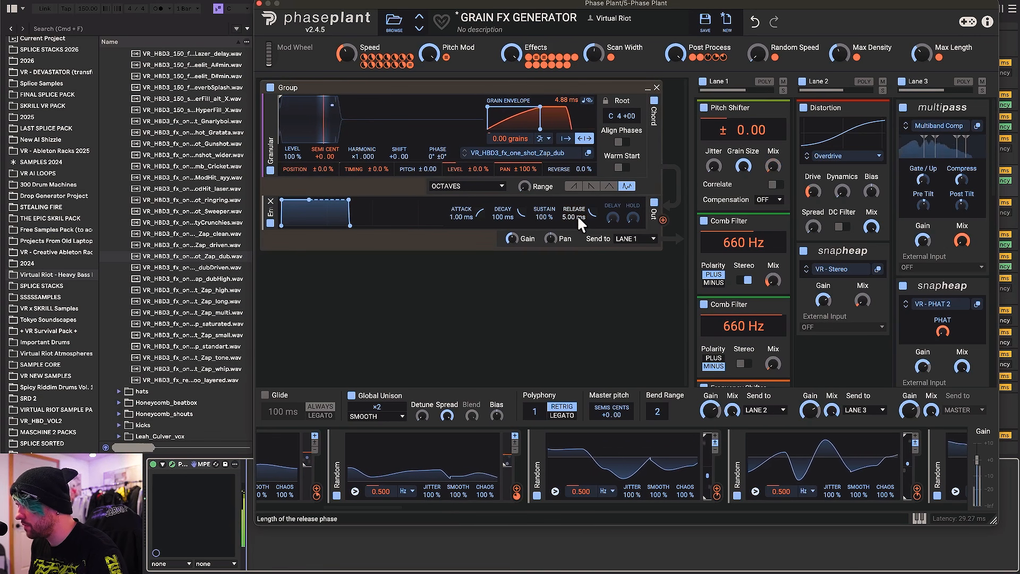
pyautogui.click(764, 81)
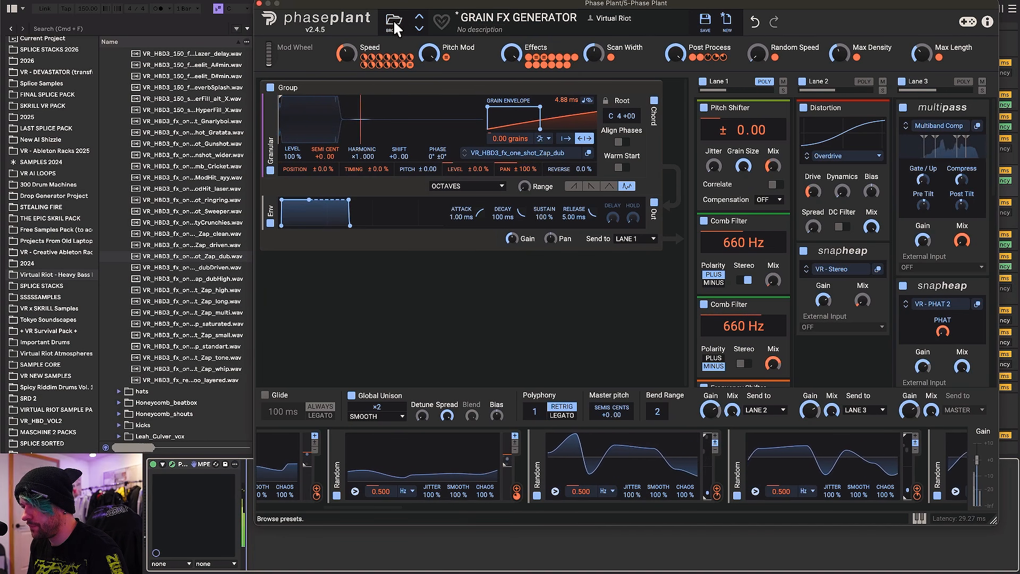
# Step: Load the FX Sample Chaos preset and move the Phase Plant window aside
pyautogui.click(419, 16)
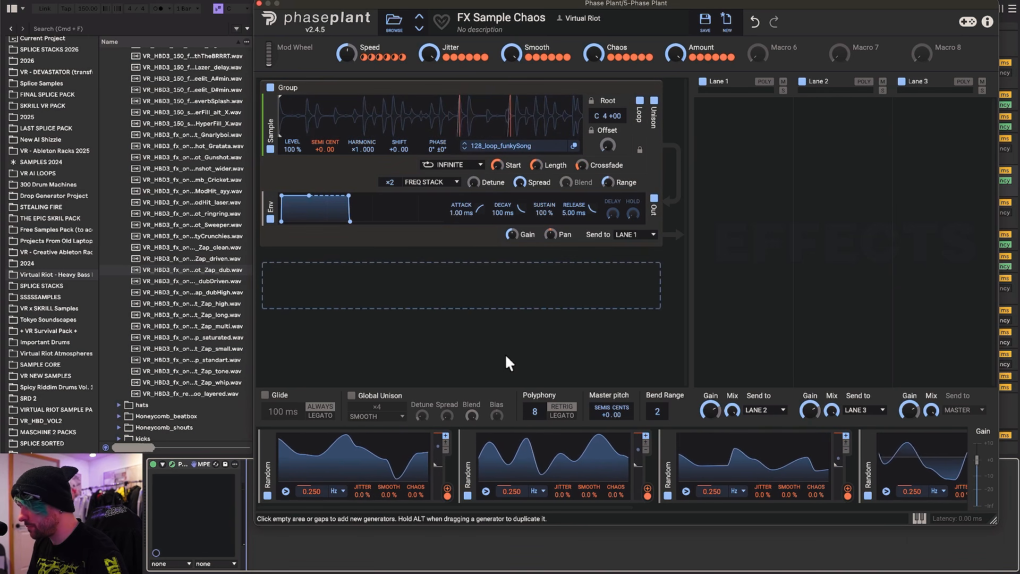
pyautogui.moveTo(674, 7); pyautogui.dragTo(471, 5)
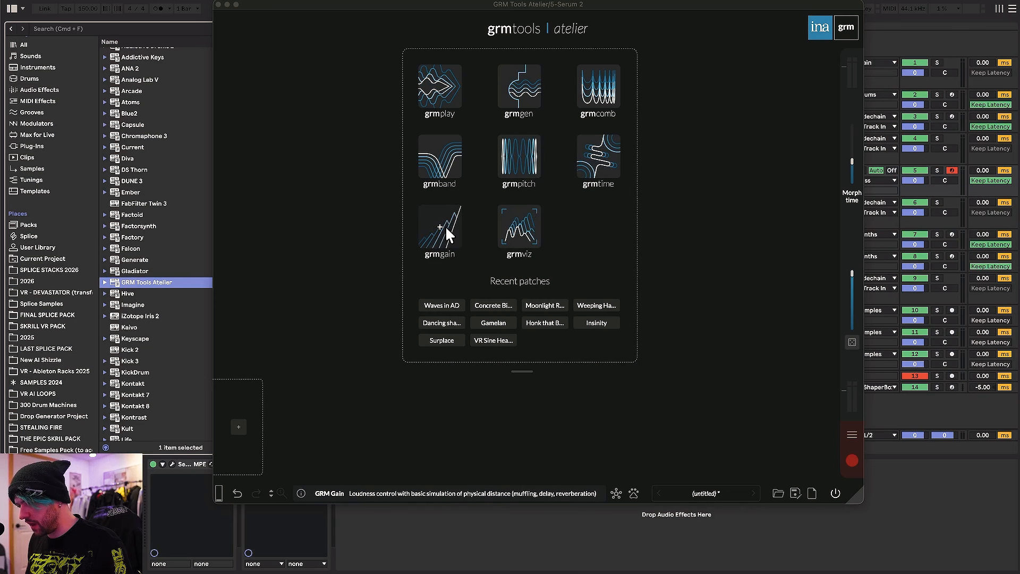
# Step: Switch to GRM Tools Atelier and add a grmplay module and an Agitation modulation to the empty patch
pyautogui.click(444, 92)
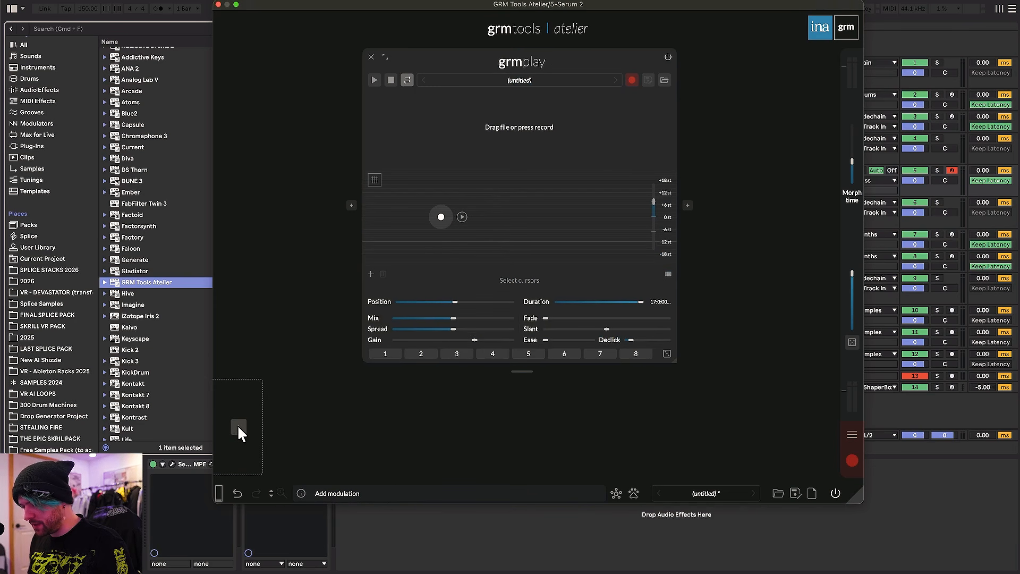
pyautogui.click(238, 427)
pyautogui.click(250, 376)
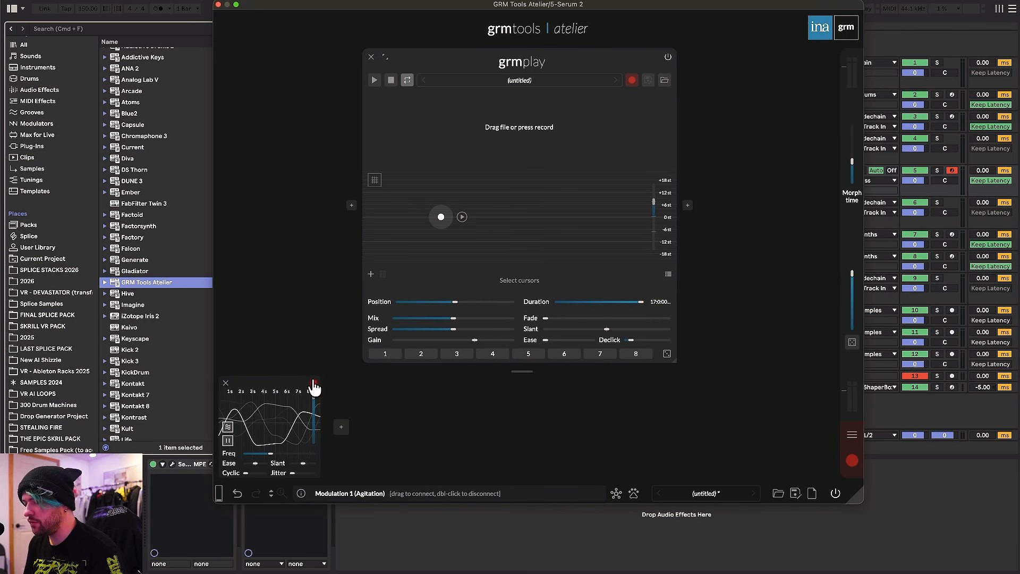
pyautogui.moveTo(412, 348); pyautogui.dragTo(441, 207)
pyautogui.moveTo(261, 457)
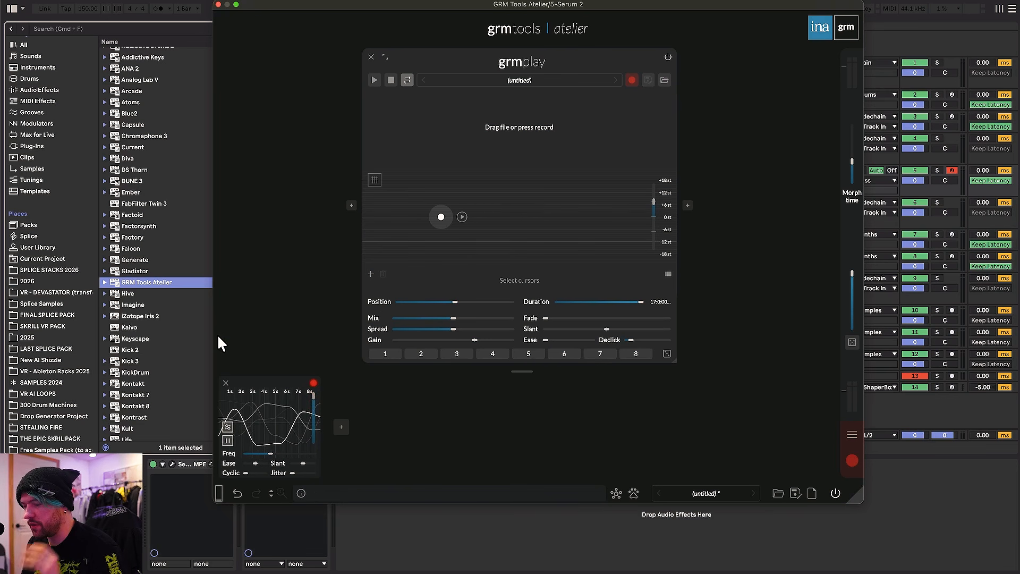
# Step: Load VR_foley_sodacans_clanking2.wav from the VR - DEVASTATOR folder into grmplay and start its first playhead
pyautogui.click(43, 293)
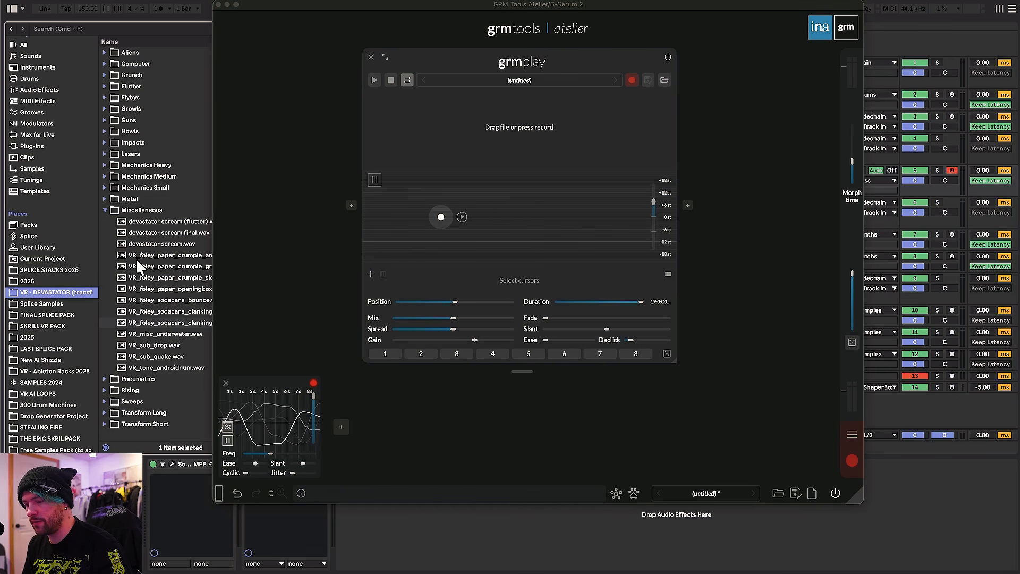
pyautogui.moveTo(173, 319); pyautogui.dragTo(464, 220)
pyautogui.click(465, 216)
# Step: Connect the Agitation modulation to Playhead 1's pitch and start, and add a second playing playhead modulated the same way
pyautogui.moveTo(314, 387)
pyautogui.mouseDown()
pyautogui.moveTo(455, 292)
pyautogui.moveTo(530, 288)
pyautogui.mouseUp()
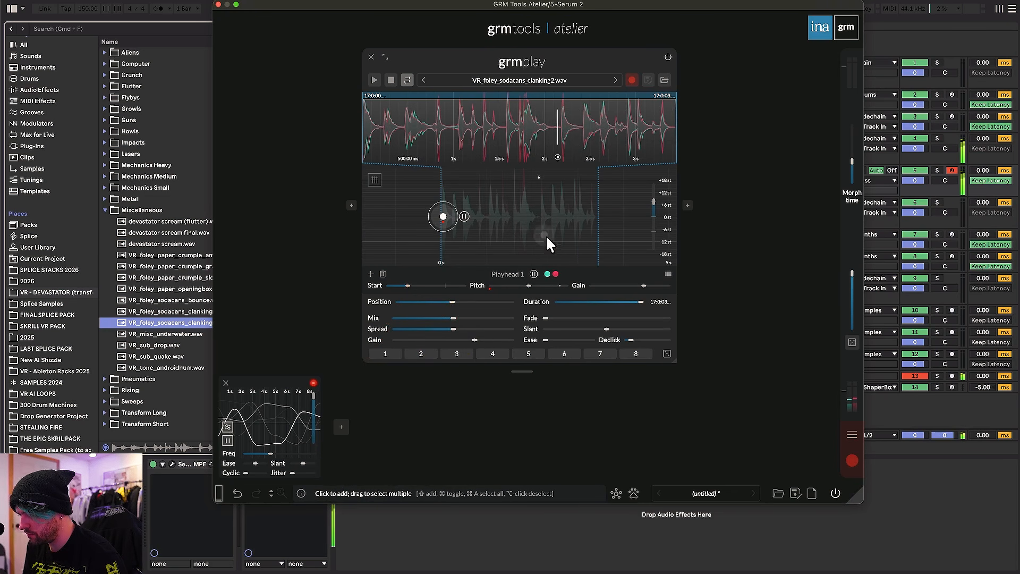
pyautogui.moveTo(556, 339)
pyautogui.mouseDown()
pyautogui.moveTo(656, 292)
pyautogui.moveTo(453, 312)
pyautogui.moveTo(412, 289)
pyautogui.mouseUp()
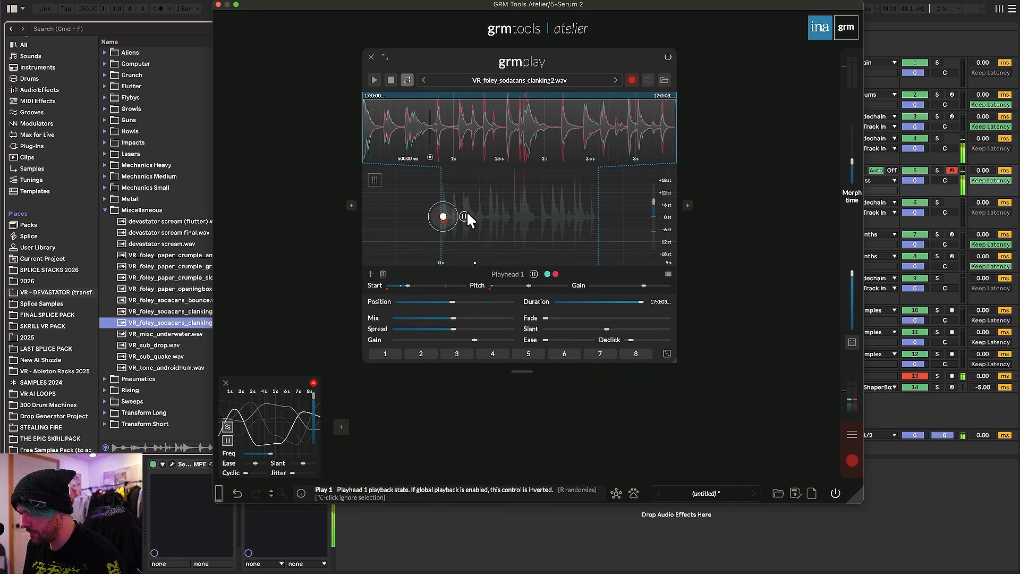
pyautogui.click(455, 192)
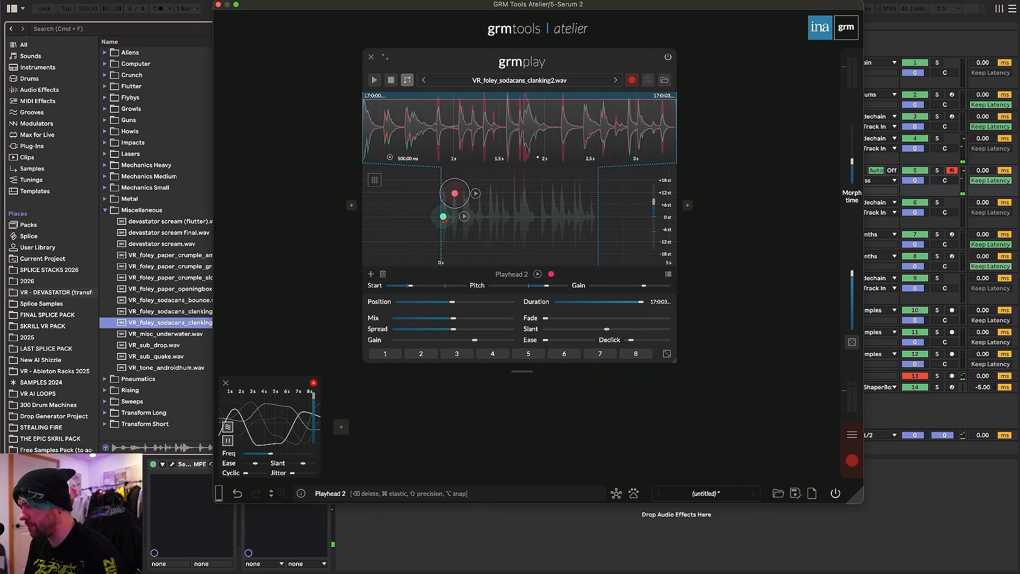
pyautogui.moveTo(313, 383)
pyautogui.mouseDown()
pyautogui.moveTo(533, 318)
pyautogui.moveTo(473, 291)
pyautogui.moveTo(489, 287)
pyautogui.mouseUp()
pyautogui.moveTo(314, 383); pyautogui.dragTo(420, 305)
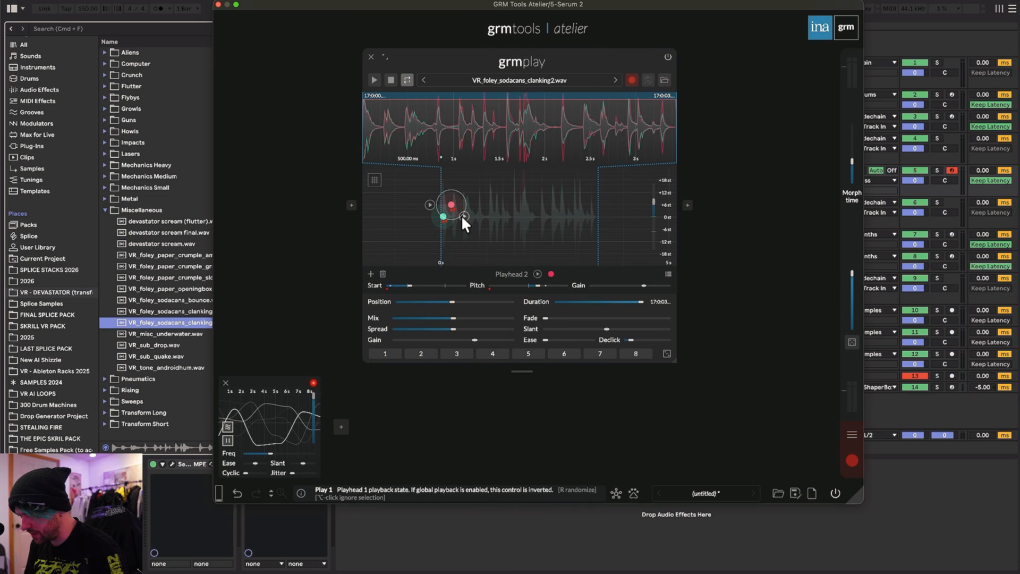
pyautogui.click(429, 205)
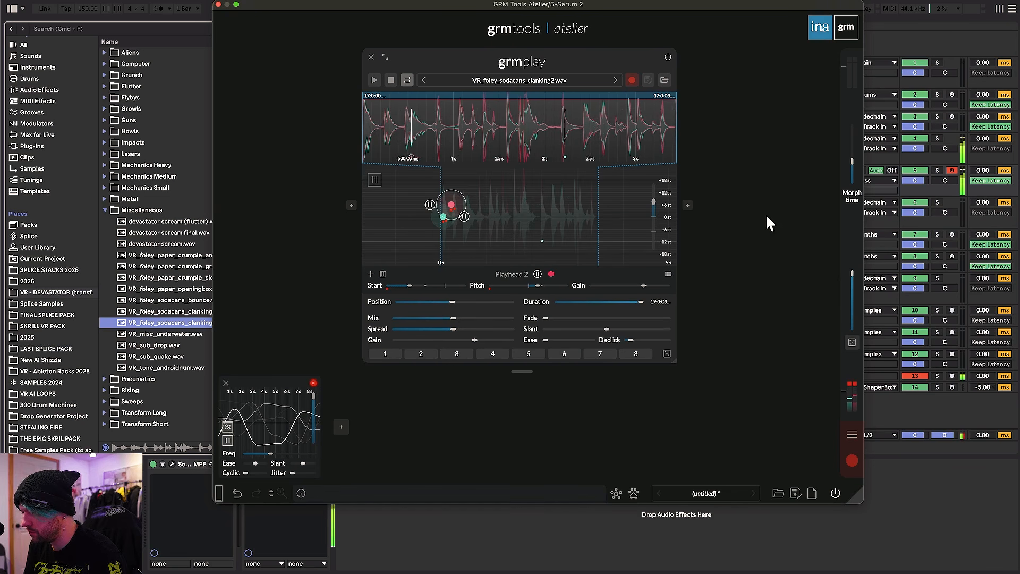
pyautogui.click(429, 204)
pyautogui.click(429, 204)
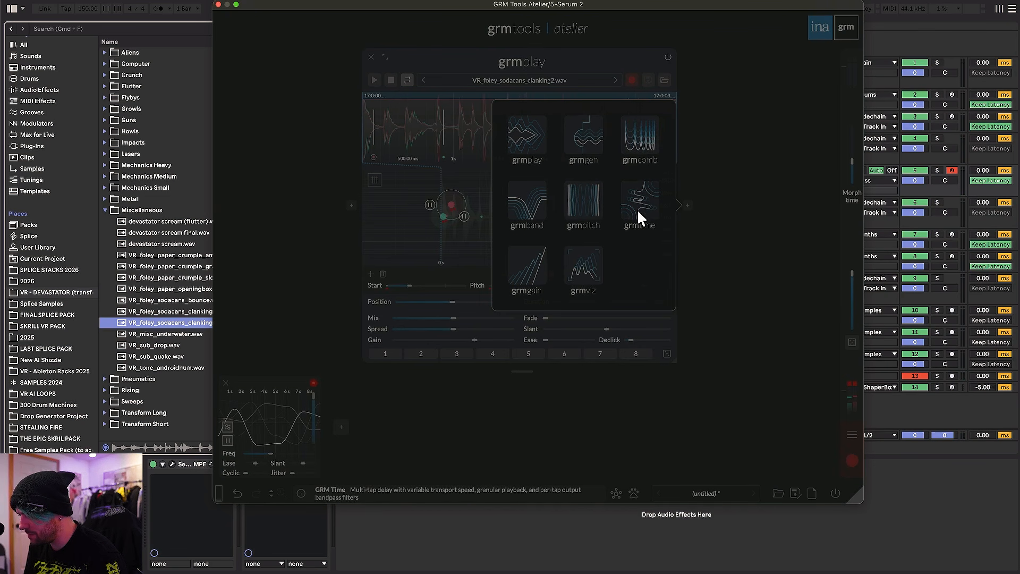
# Step: Insert a grmtime module after grmplay and place two short-delay taps near 0 dB
pyautogui.click(651, 212)
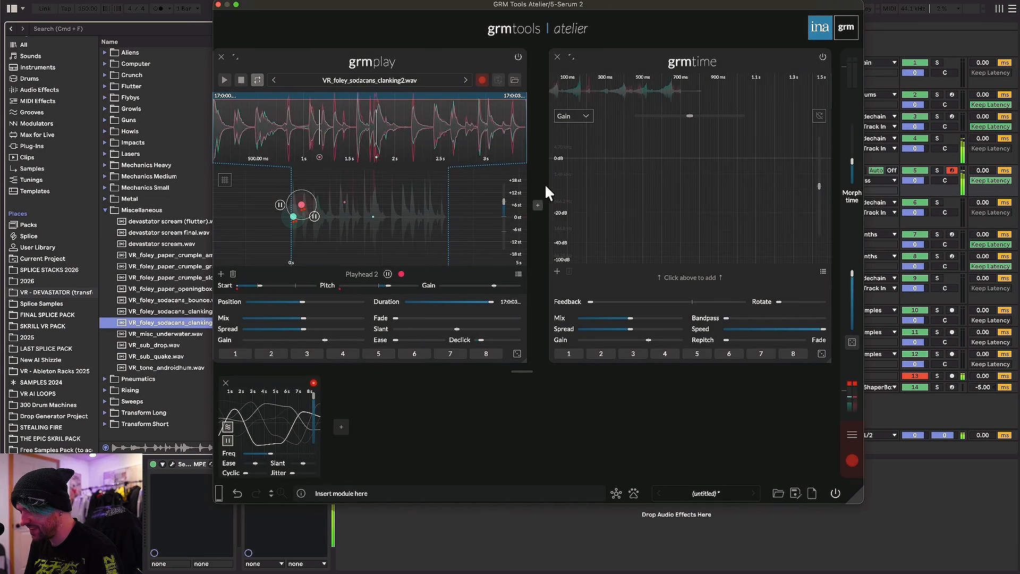
pyautogui.click(577, 161)
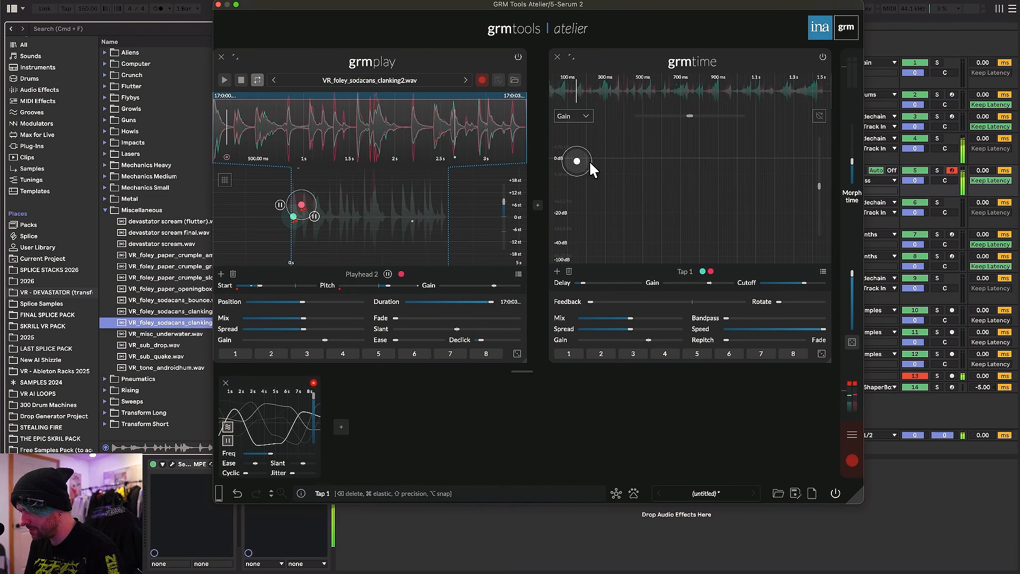
pyautogui.click(595, 161)
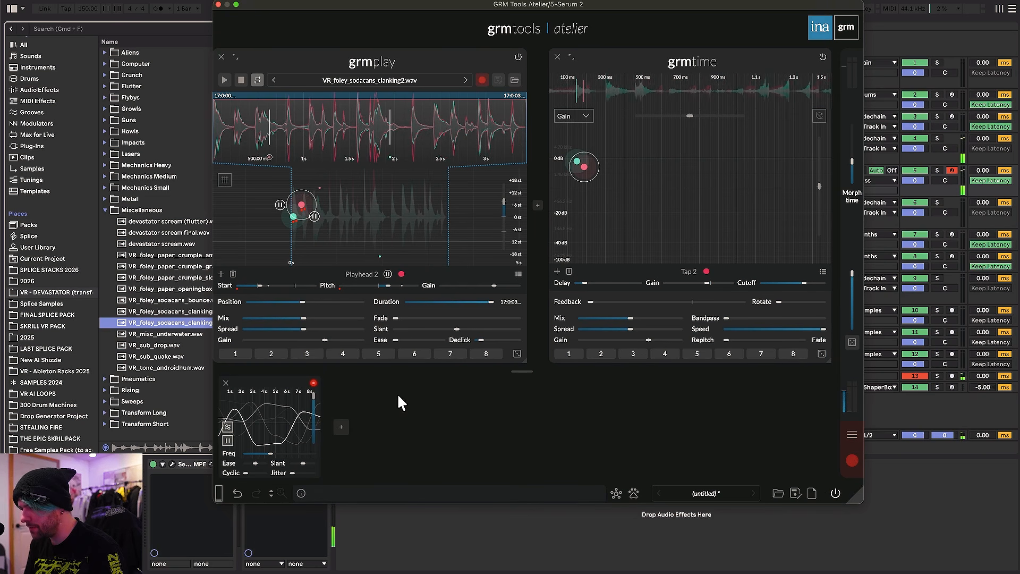
# Step: Connect the Agitation modulation to grmtime's tap delay, feedback, mix, spread and bandpass
pyautogui.moveTo(313, 384); pyautogui.dragTo(586, 286)
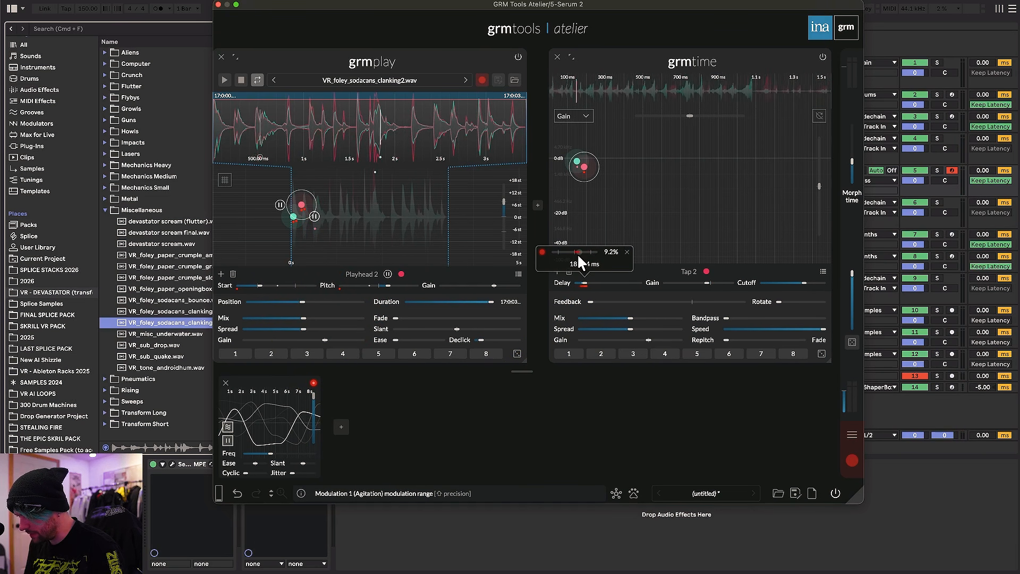
pyautogui.click(576, 161)
pyautogui.moveTo(303, 374); pyautogui.dragTo(595, 308)
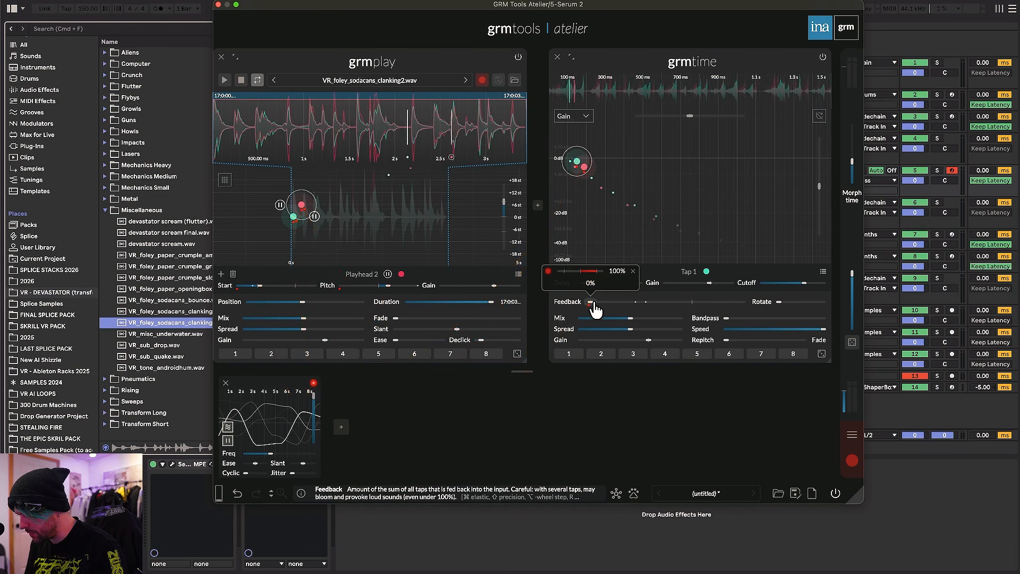
pyautogui.moveTo(314, 383); pyautogui.dragTo(621, 314)
pyautogui.moveTo(314, 385); pyautogui.dragTo(617, 329)
pyautogui.moveTo(315, 384); pyautogui.dragTo(727, 319)
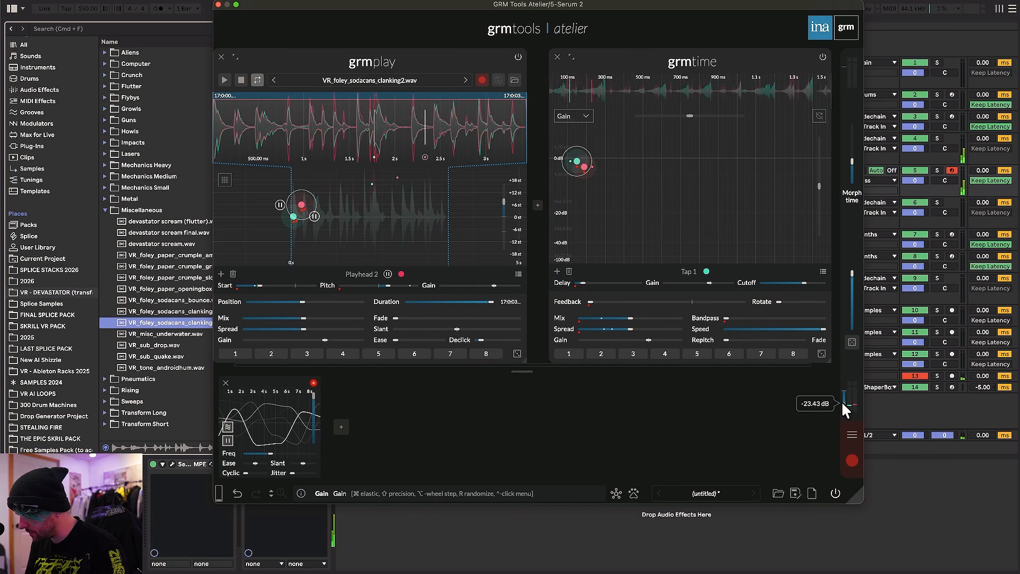
# Step: Set the output gain to -2.94 dB and shorten grmtime's delay time range to about 50 ms
pyautogui.moveTo(843, 404); pyautogui.dragTo(843, 394)
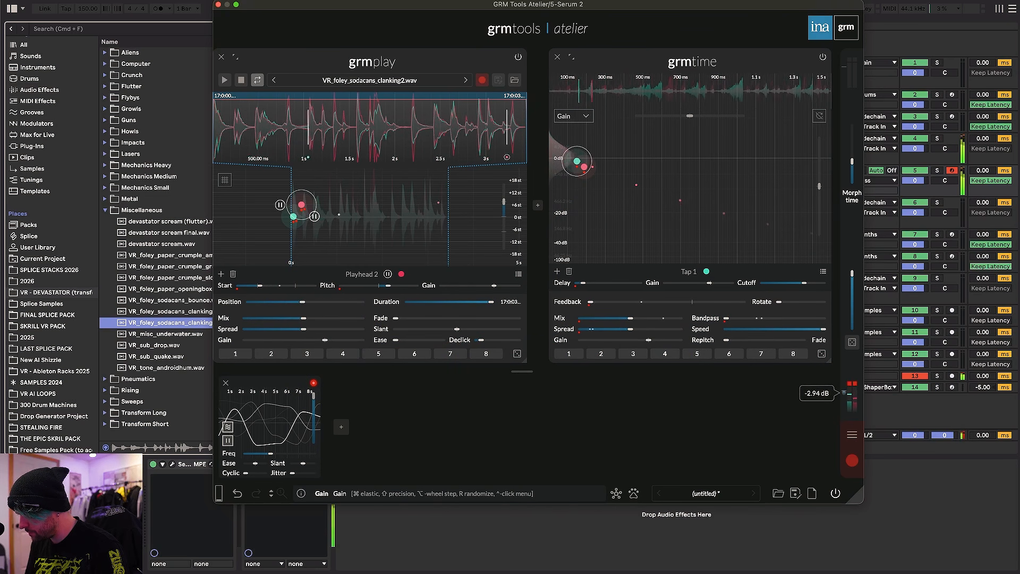
pyautogui.moveTo(690, 115); pyautogui.dragTo(654, 116)
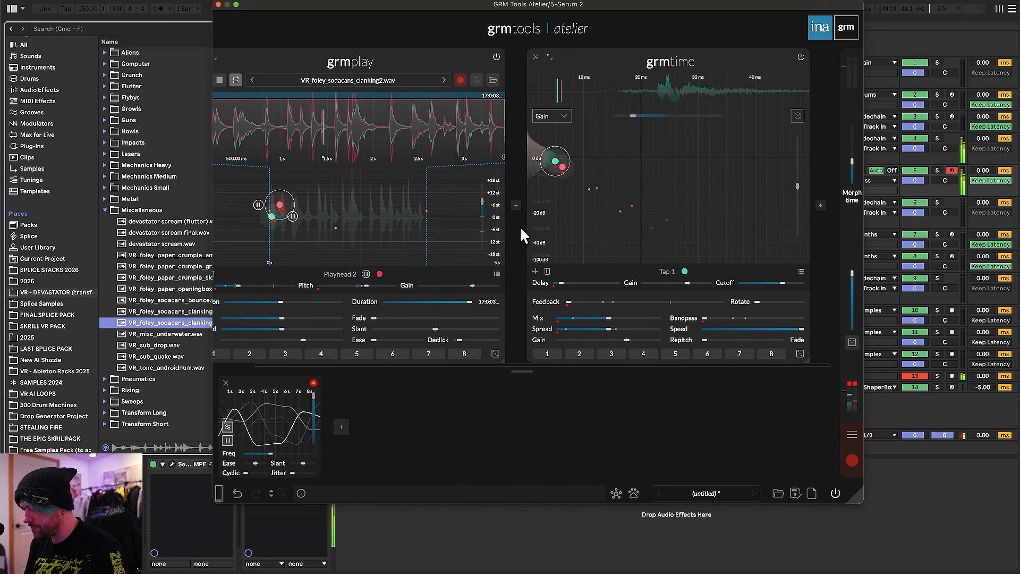
# Step: Load the VR Sample Chaos 3 patch and look through its module chain
pyautogui.click(700, 494)
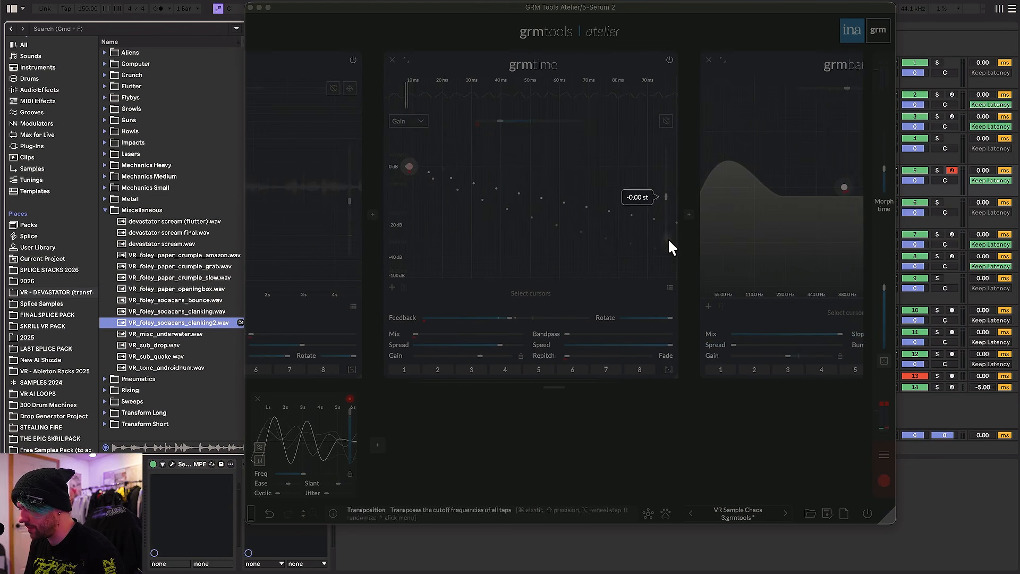
pyautogui.hscroll(5, 667, 238)
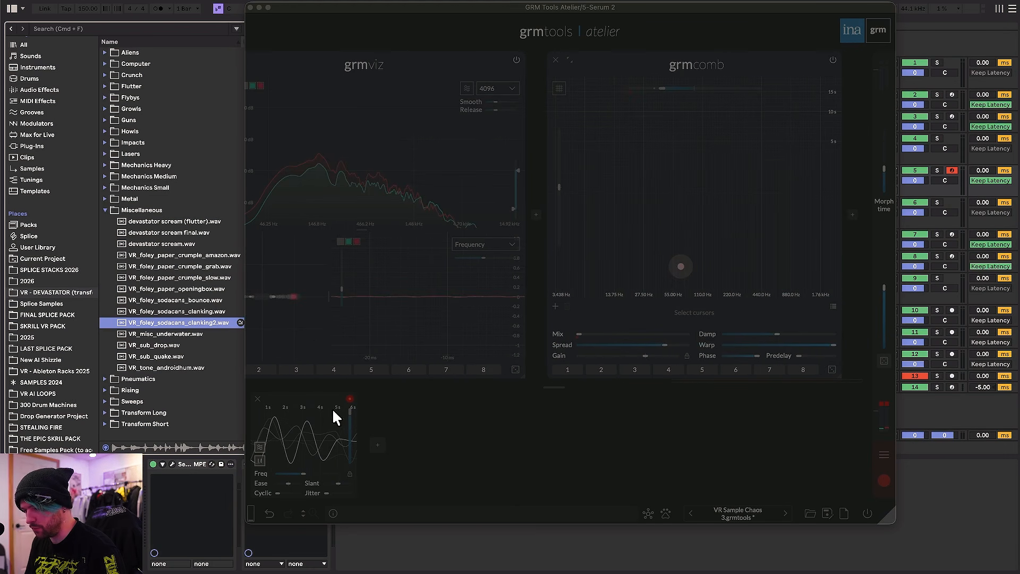
# Step: Look through the VR Sample Chaos 3 module chain and turn off Atelier's global bypass
pyautogui.hscroll(5, 669, 169)
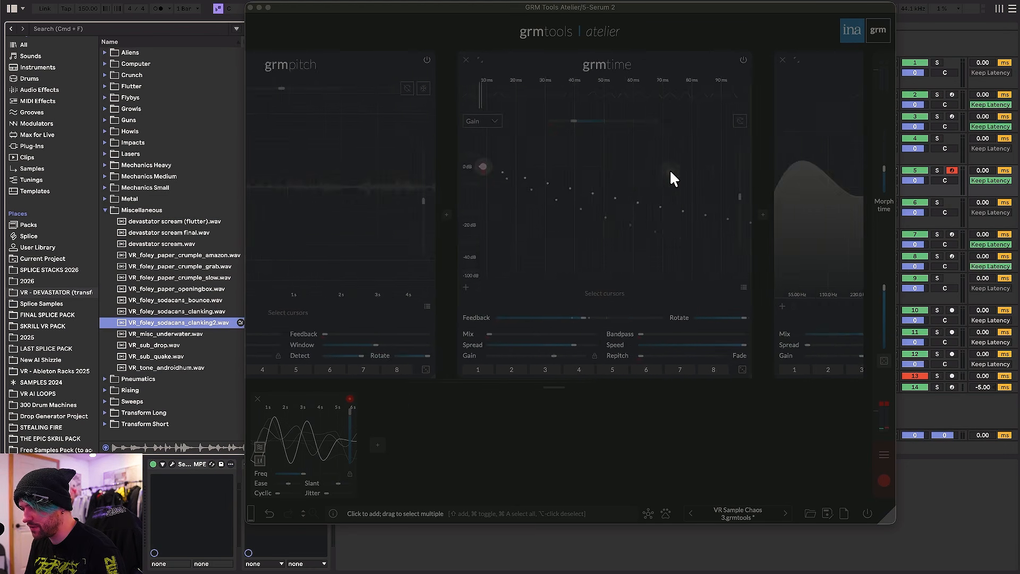
pyautogui.hscroll(2, 674, 180)
pyautogui.hscroll(-6, 441, 143)
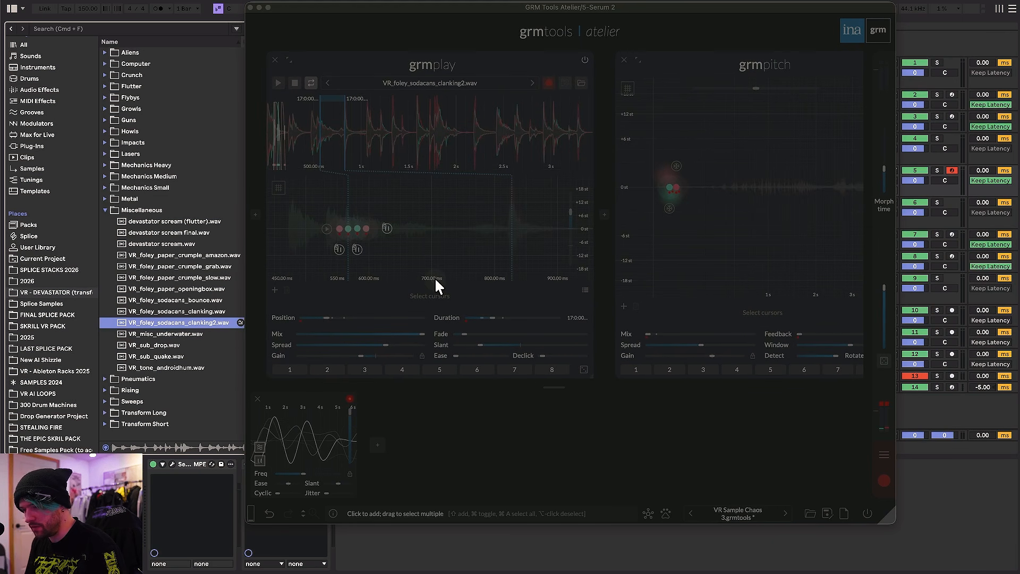
pyautogui.click(866, 511)
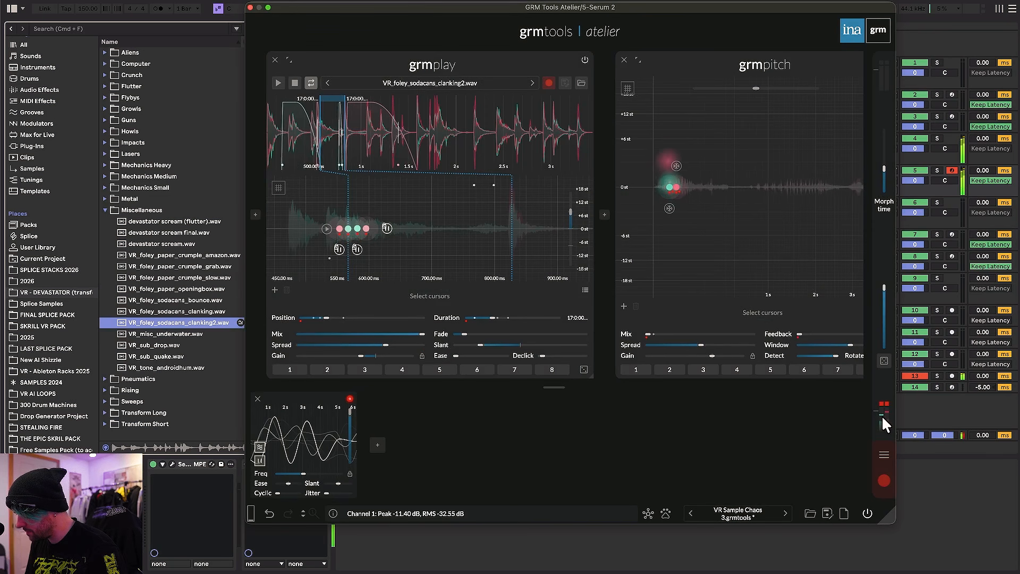
# Step: Add a Limiter and the VR - PHAT 2026™ rack after GRM Tools Atelier, and re-enable Atelier's processing
pyautogui.click(40, 90)
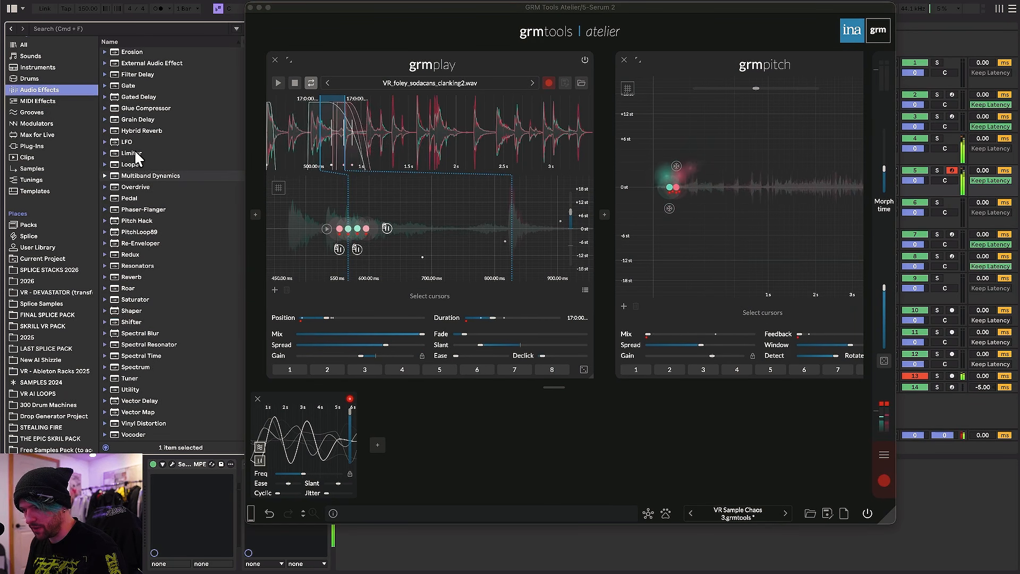
pyautogui.click(24, 74)
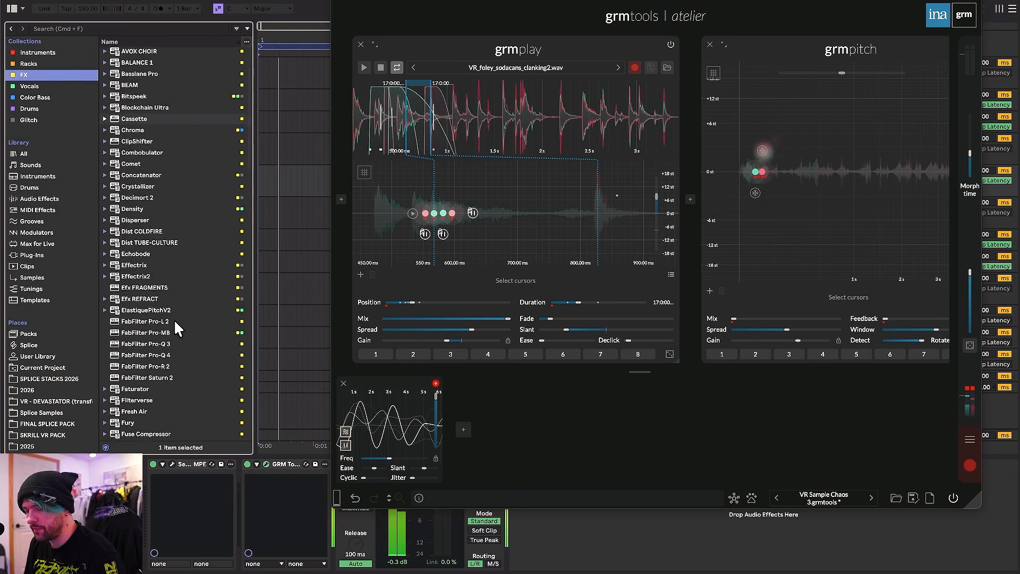
pyautogui.click(953, 499)
pyautogui.scroll(-3, 160, 365)
pyautogui.scroll(-6, 158, 329)
pyautogui.click(28, 63)
pyautogui.scroll(-5, 175, 318)
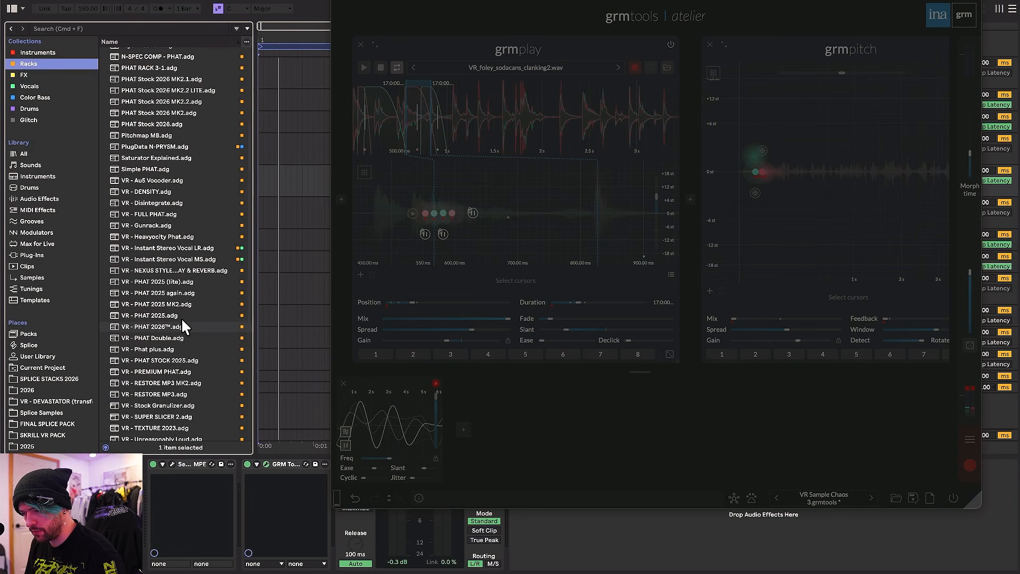
pyautogui.doubleClick(182, 325)
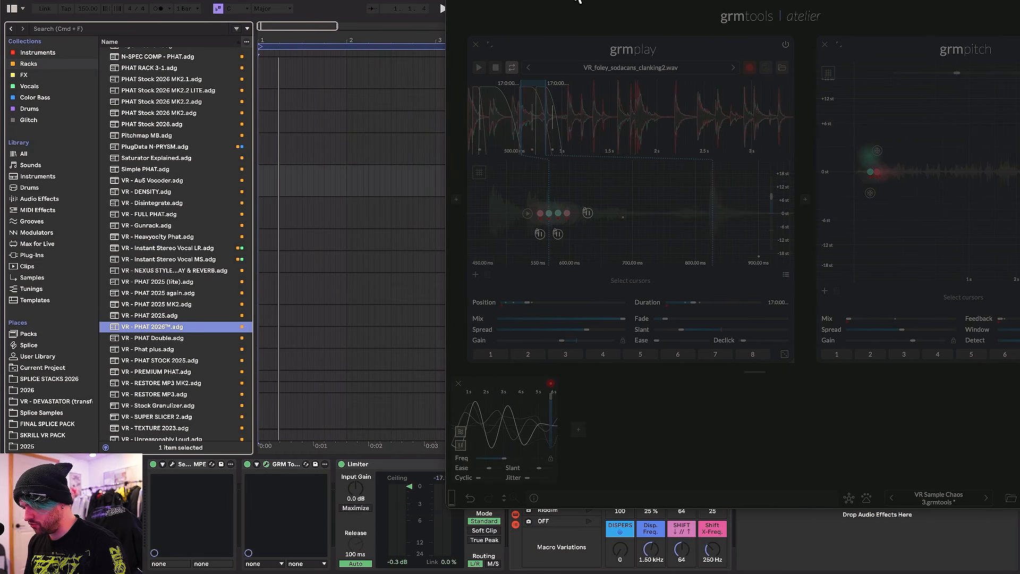
pyautogui.moveTo(578, 1); pyautogui.dragTo(321, 2)
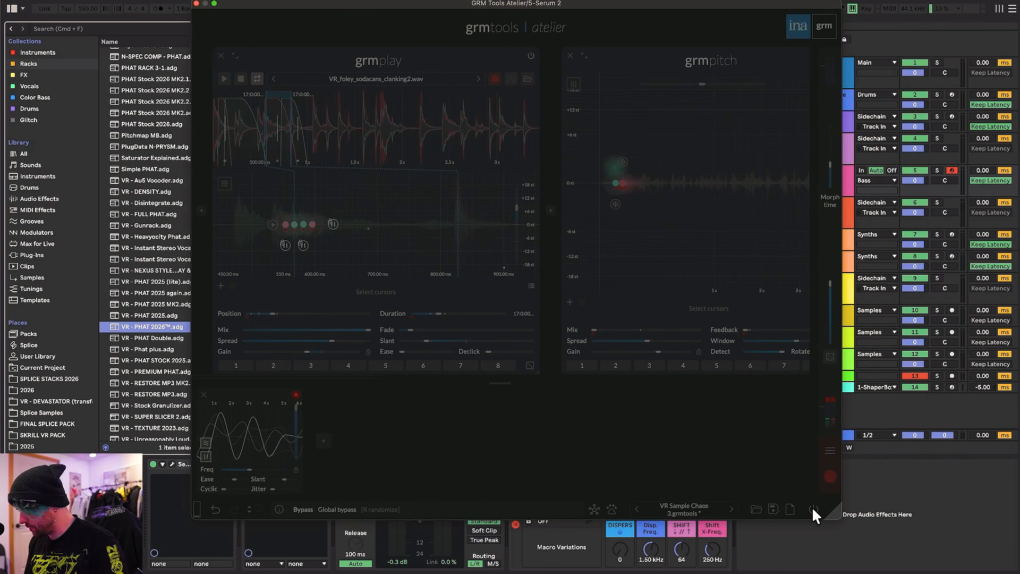
pyautogui.click(812, 505)
# Step: Load VR_one_shot_bass_bark_D.wav from Bass Hits into grmplay and set Atelier's gain to -6.46 dB
pyautogui.moveTo(619, 1)
pyautogui.mouseDown()
pyautogui.moveTo(608, 0)
pyautogui.moveTo(637, 2)
pyautogui.mouseUp()
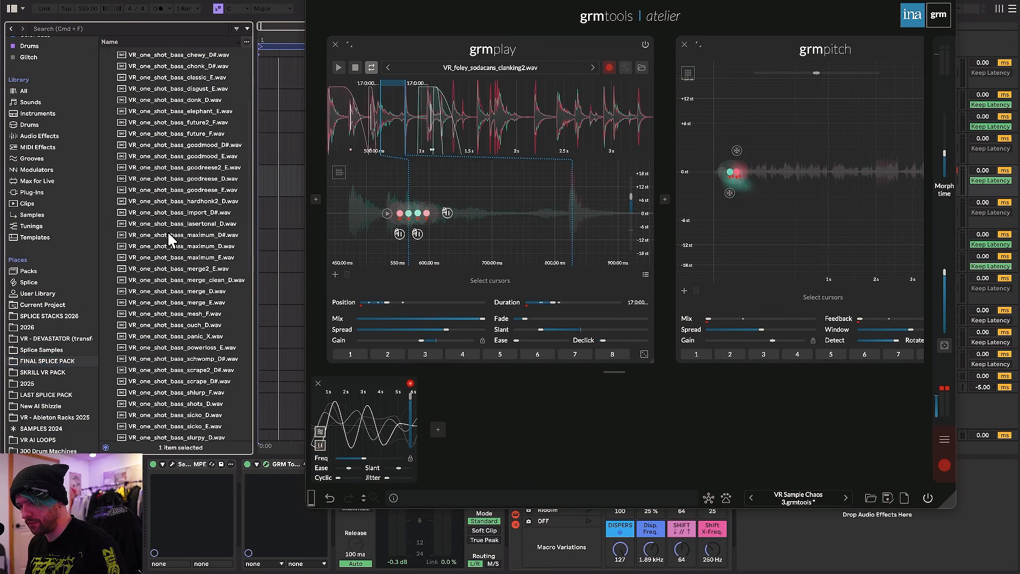
pyautogui.scroll(5, 169, 249)
pyautogui.click(171, 267)
pyautogui.click(175, 107)
pyautogui.moveTo(175, 108); pyautogui.dragTo(478, 117)
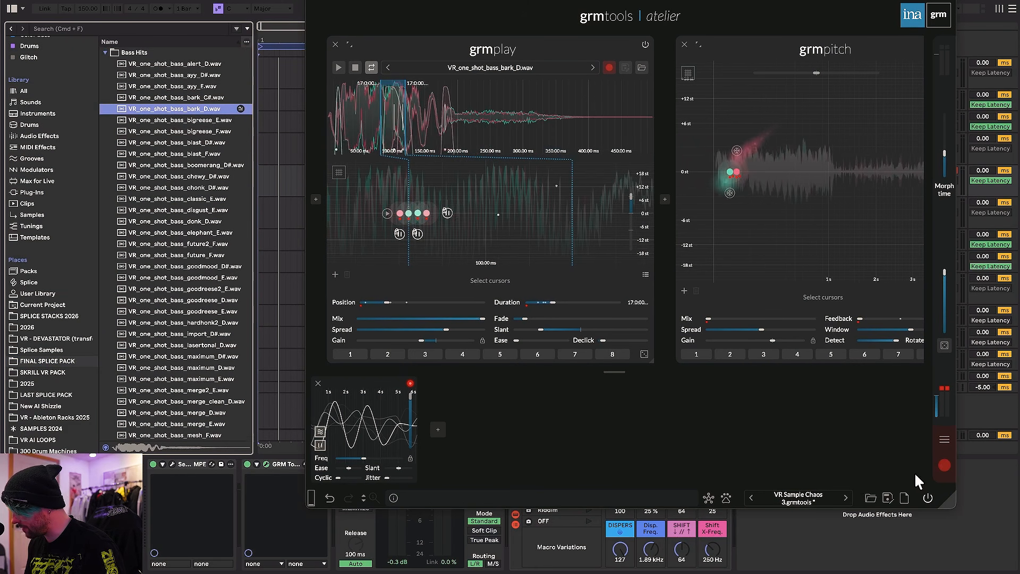
pyautogui.moveTo(938, 413); pyautogui.dragTo(938, 401)
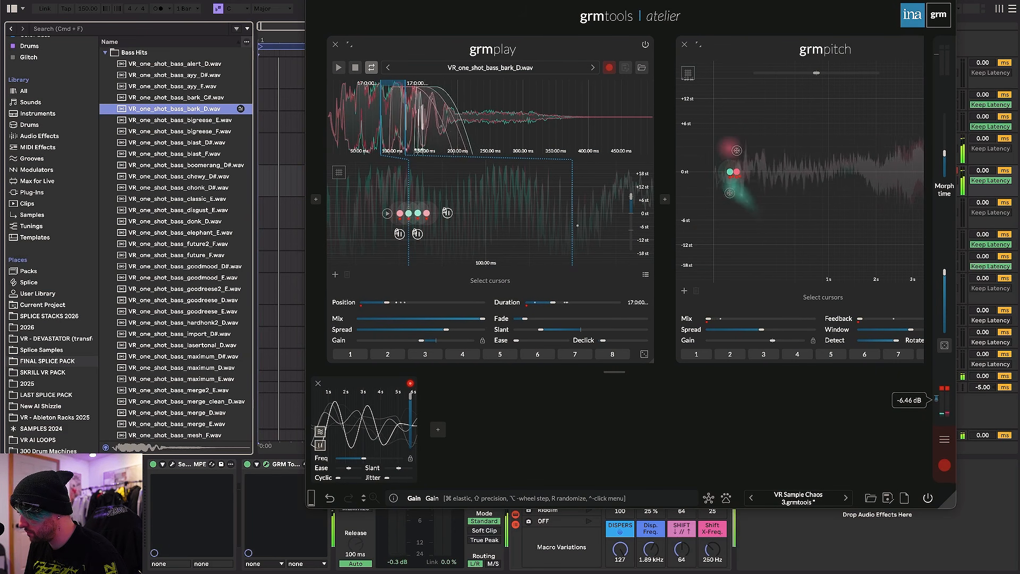
# Step: Stop the linked grmplay playheads and start playback of playhead 4
pyautogui.click(445, 212)
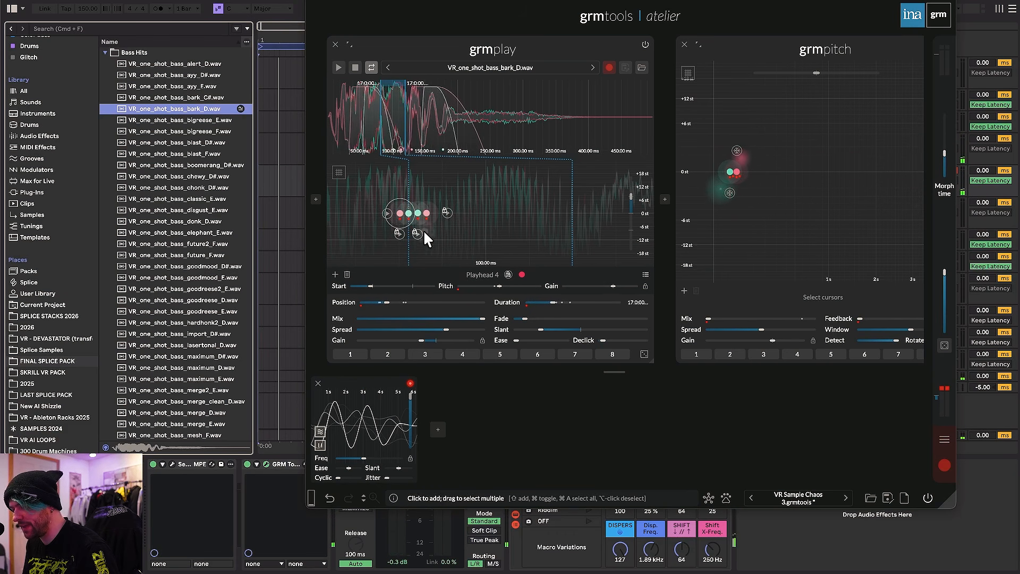
pyautogui.click(387, 213)
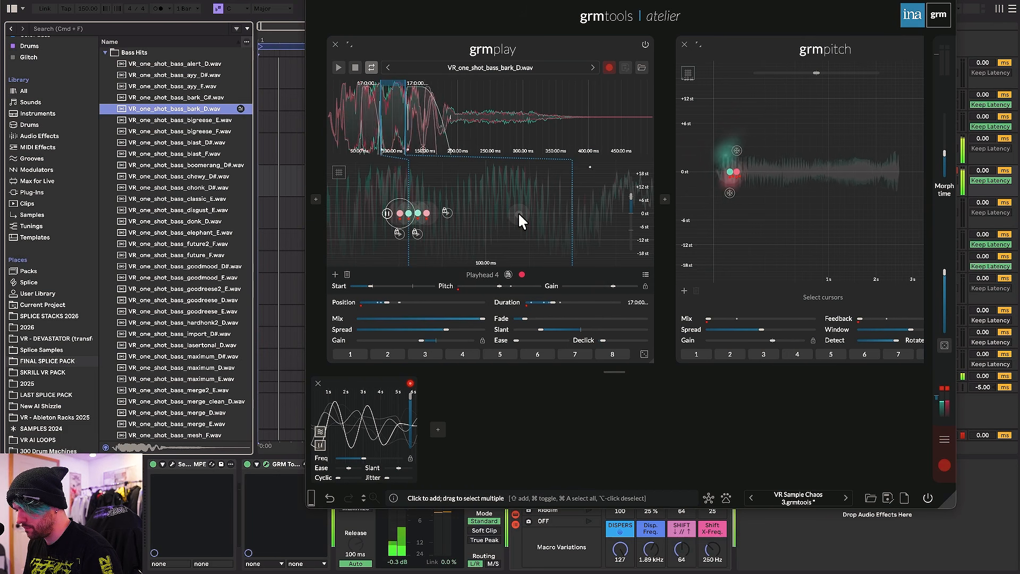
pyautogui.hscroll(5, 744, 205)
pyautogui.hscroll(20, 744, 196)
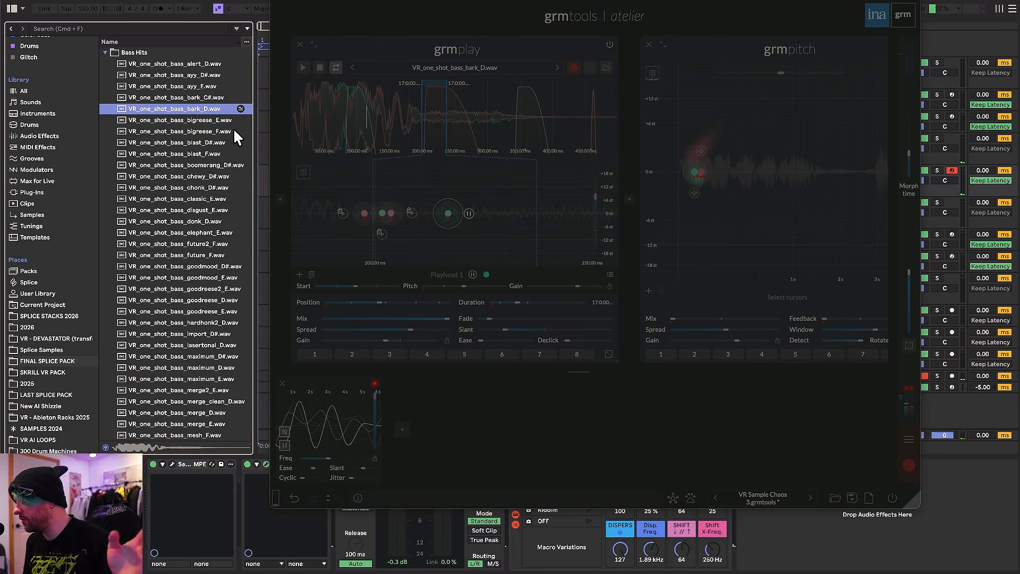
# Step: Find VR_one_shot_kick_diet.wav in the Kicks folder and load it into grmplay
pyautogui.click(176, 239)
pyautogui.press('Left')
pyautogui.click(152, 87)
pyautogui.press('Right')
pyautogui.press('Left')
pyautogui.press('Up')
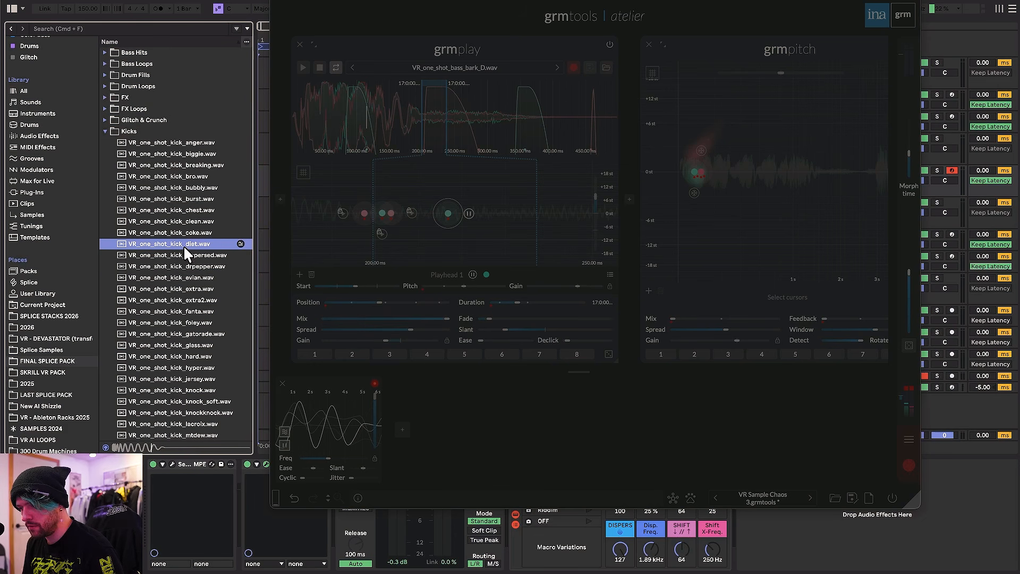
pyautogui.moveTo(183, 244); pyautogui.dragTo(425, 139)
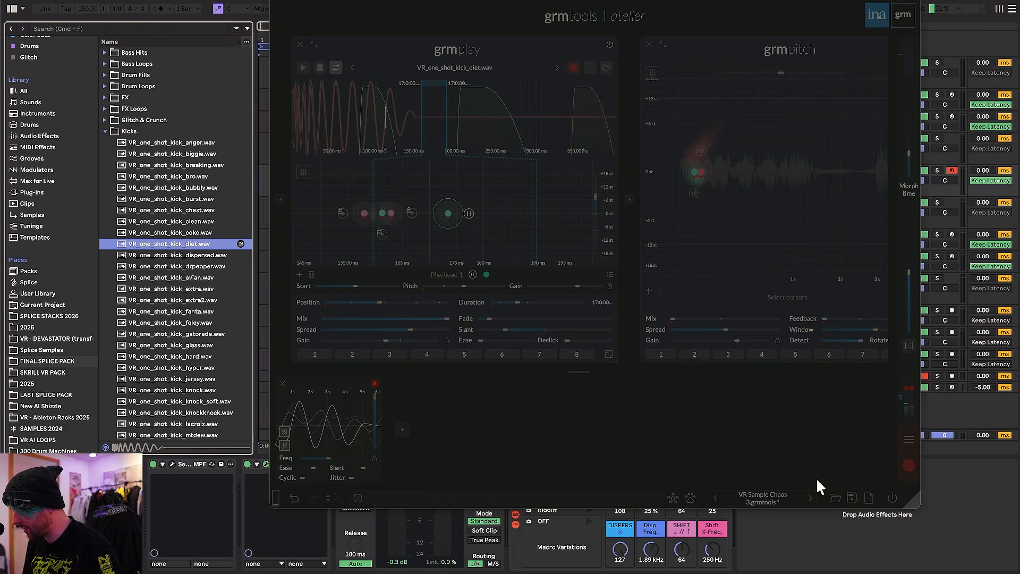
# Step: Examine how the kick sample passes through the grmpitch, grmtime, grmband and grmviz modules
pyautogui.hscroll(10, 745, 221)
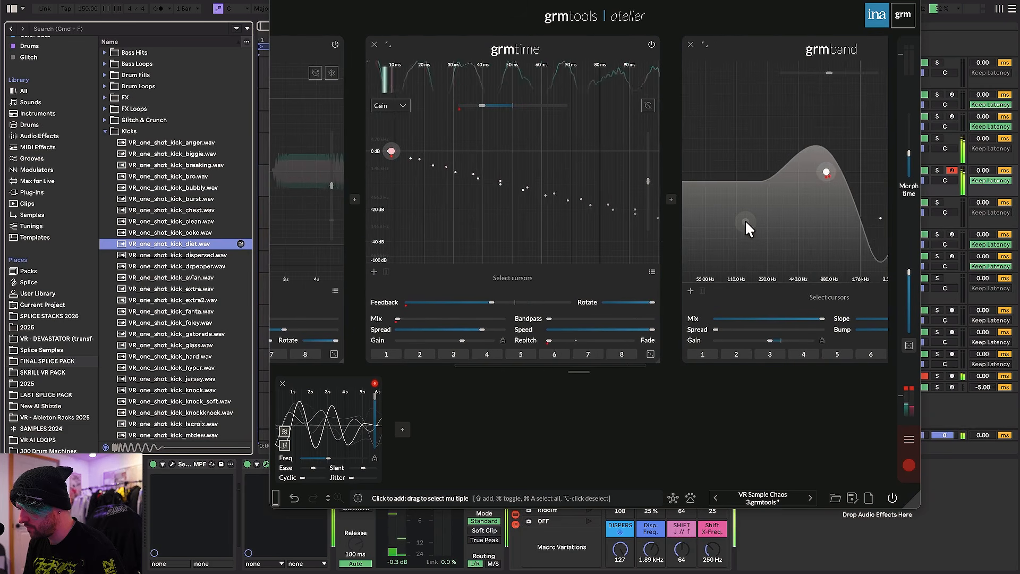
pyautogui.hscroll(-6, 746, 221)
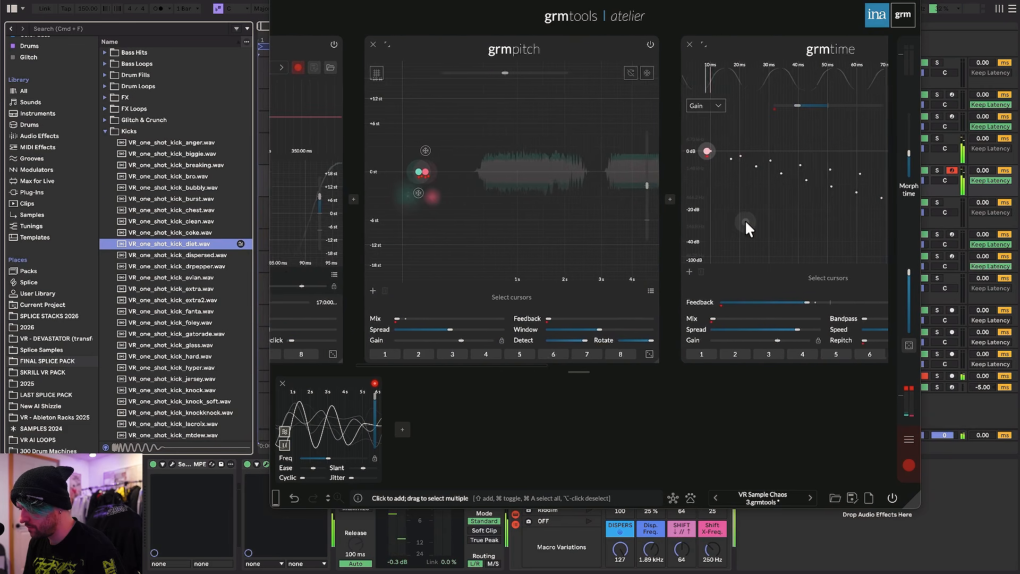
pyautogui.hscroll(7, 746, 220)
pyautogui.hscroll(10, 745, 219)
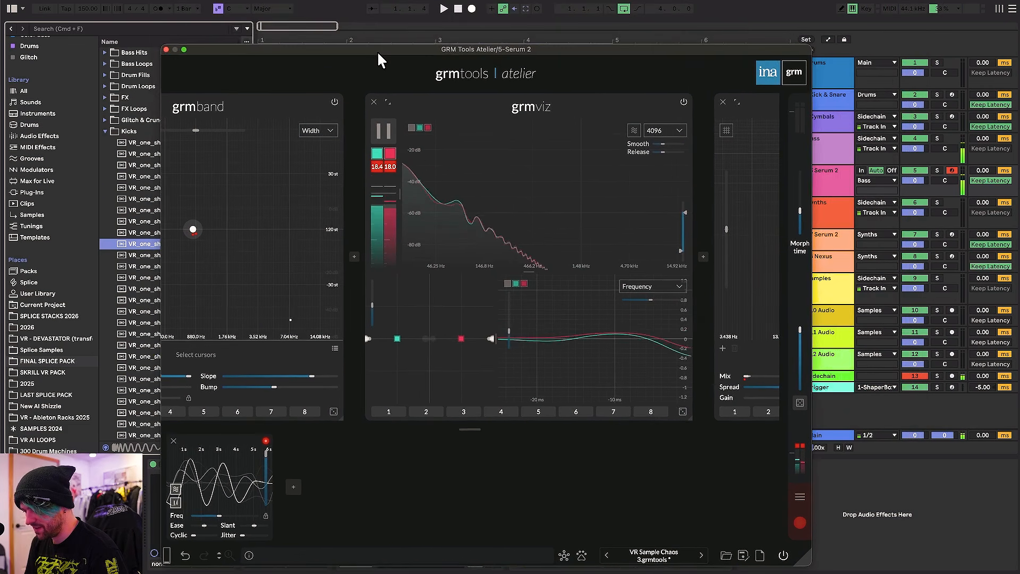
pyautogui.hscroll(-10, 561, 154)
pyautogui.hscroll(8, 559, 151)
pyautogui.hscroll(-2, 562, 160)
pyautogui.hscroll(4, 638, 142)
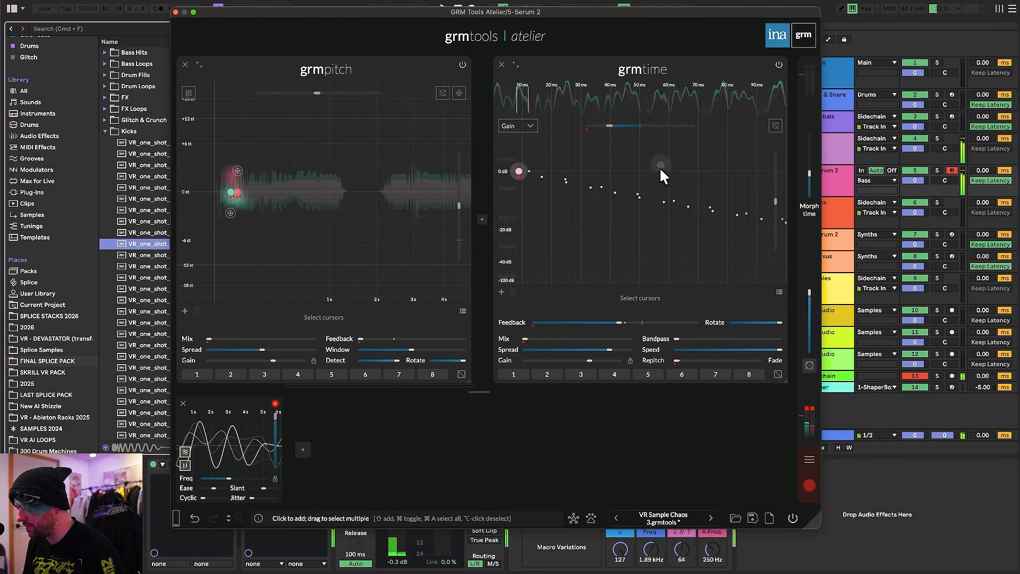
pyautogui.hscroll(3, 616, 218)
pyautogui.moveTo(458, 326)
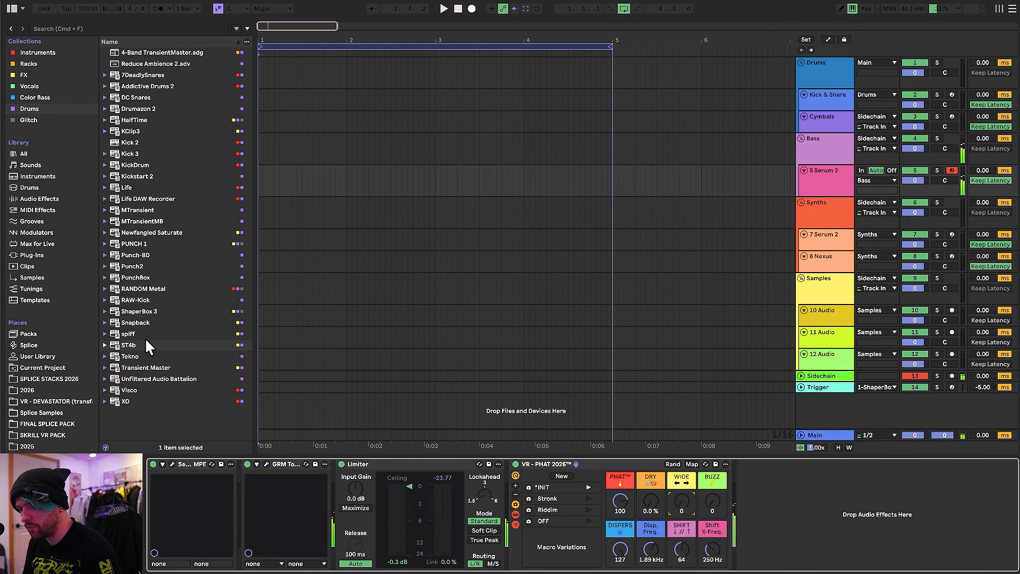
# Step: Insert ST4b before the Limiter with all four bands' transient at +45.0 dB, and copy it to between the Limiter and PHAT rack
pyautogui.moveTo(145, 345); pyautogui.dragTo(334, 502)
pyautogui.moveTo(553, 47); pyautogui.dragTo(553, 26)
pyautogui.moveTo(556, 110); pyautogui.dragTo(556, 74)
pyautogui.moveTo(554, 249); pyautogui.dragTo(554, 229)
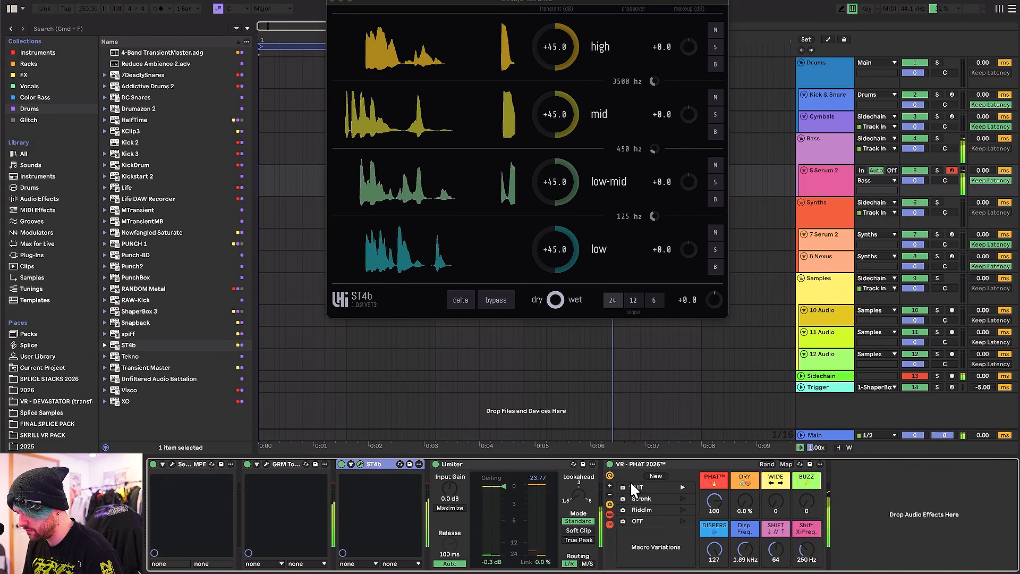
pyautogui.moveTo(371, 466); pyautogui.dragTo(632, 498)
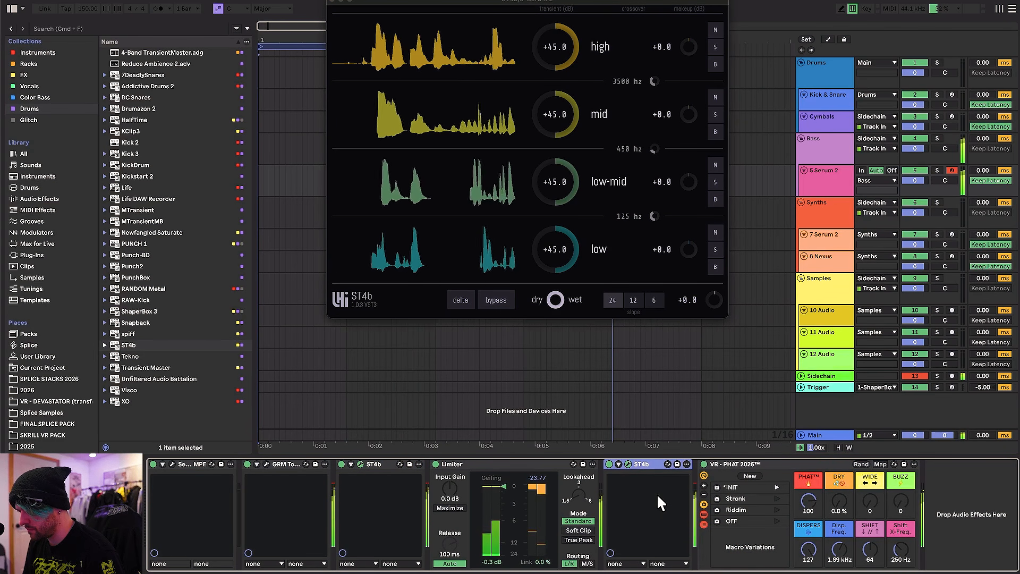
pyautogui.click(627, 464)
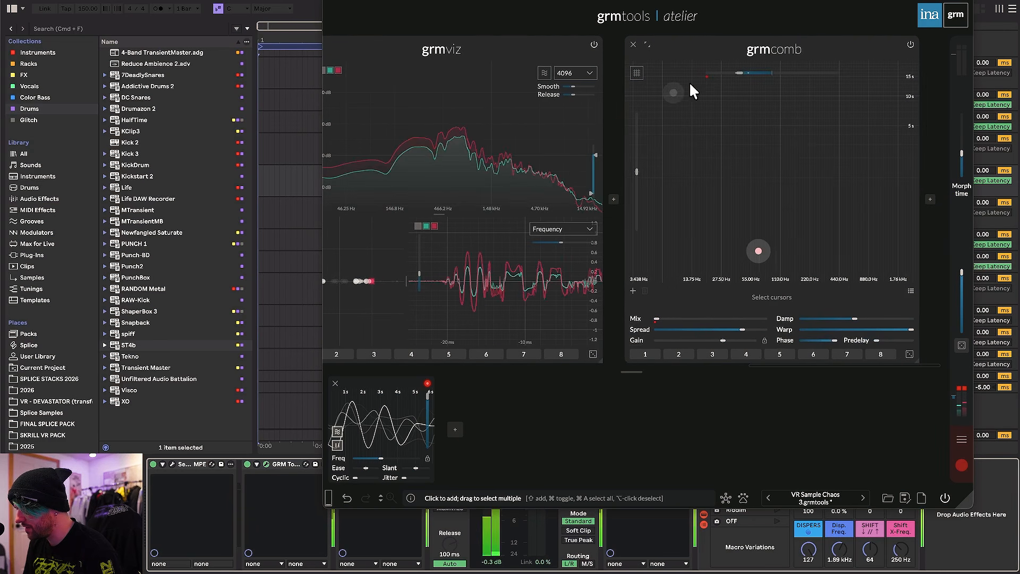
# Step: Lower grmcomb's global filter transposition and select playhead 1 in grmplay
pyautogui.moveTo(719, 74)
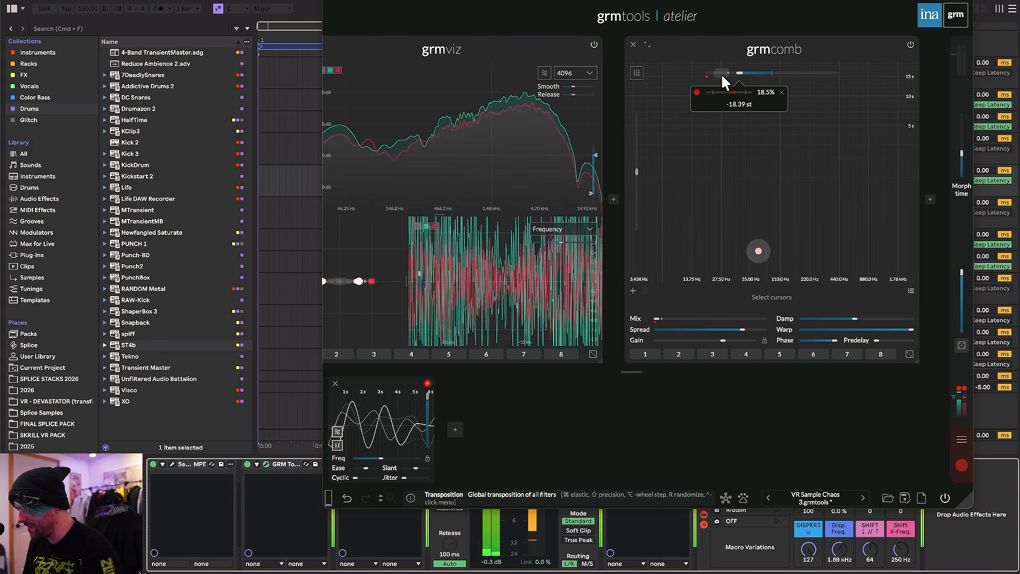
pyautogui.moveTo(739, 73); pyautogui.dragTo(723, 73)
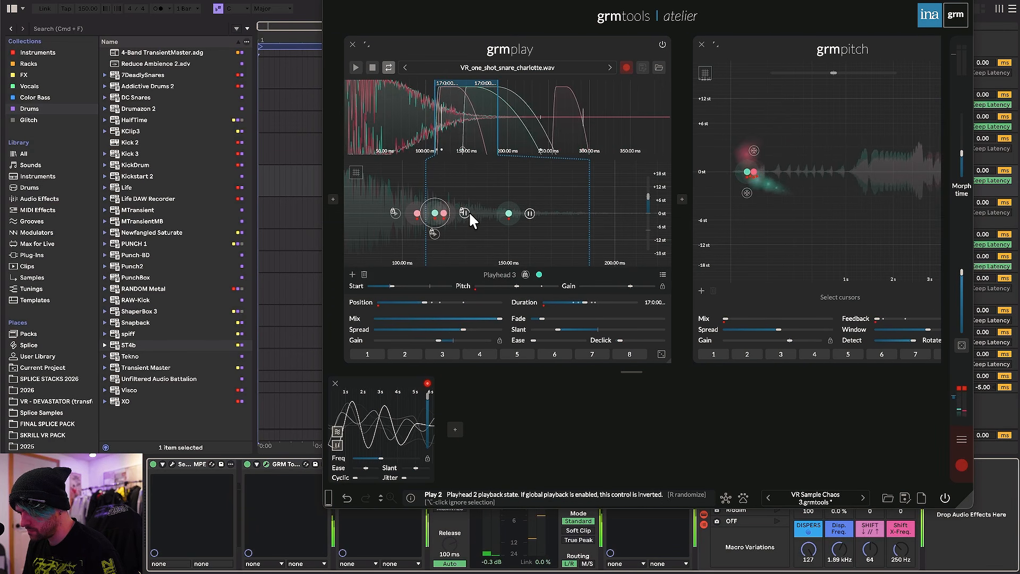
pyautogui.click(509, 214)
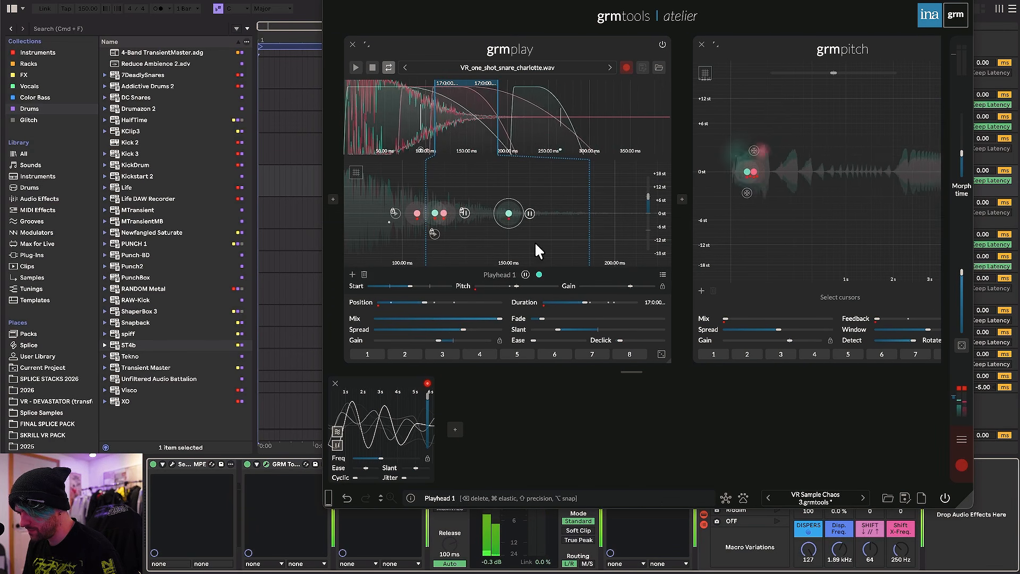
# Step: Slow the modulator's frequency to 0.1135 Hz and switch GRM Tools Atelier back on
pyautogui.doubleClick(514, 293)
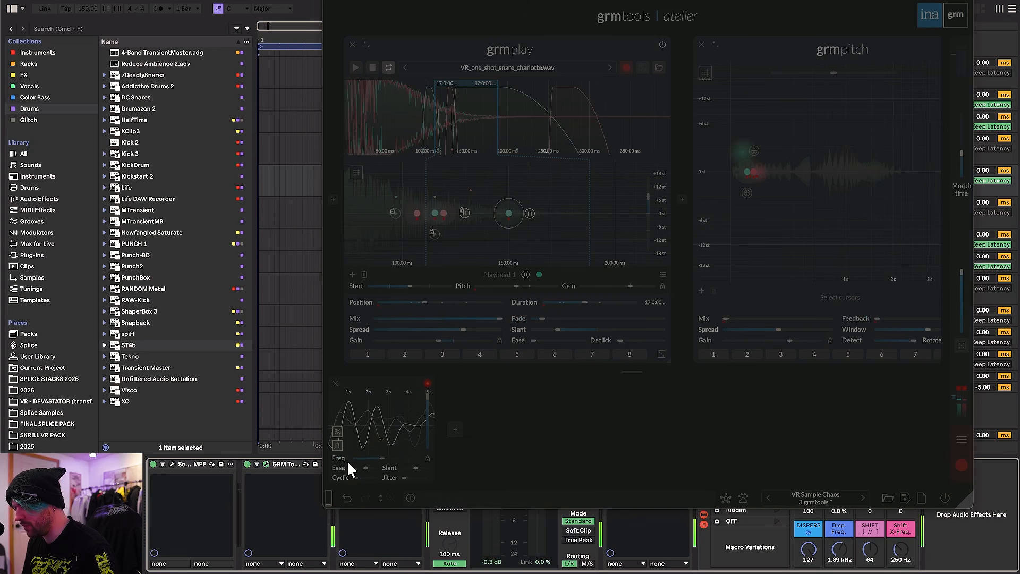
pyautogui.moveTo(383, 460)
pyautogui.mouseDown()
pyautogui.moveTo(418, 460)
pyautogui.moveTo(375, 458)
pyautogui.mouseUp()
pyautogui.click(945, 499)
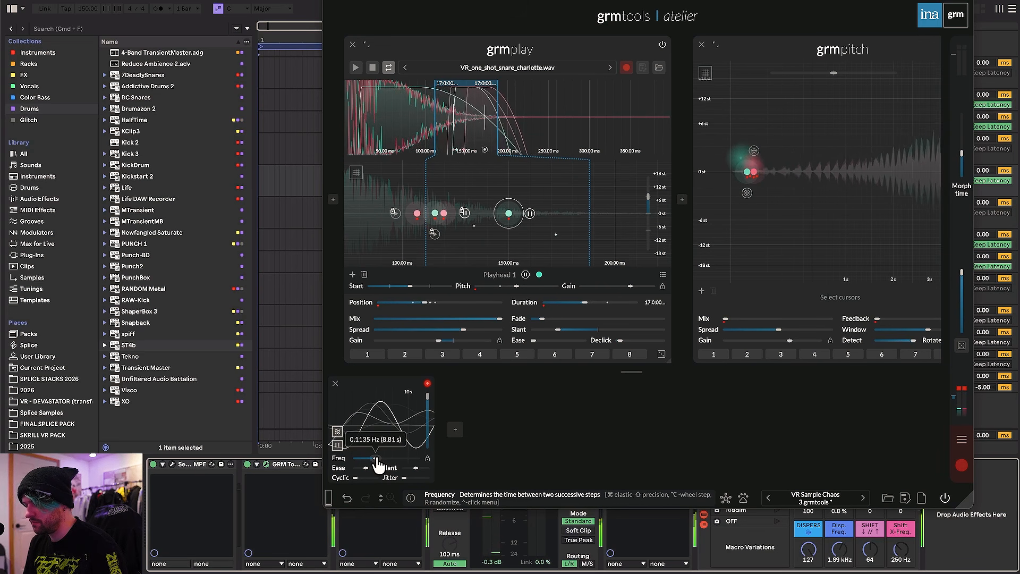
# Step: Raise the modulator's frequency to 42.30 Hz, audition the result, and switch GRM Tools Atelier off
pyautogui.moveTo(377, 459); pyautogui.dragTo(405, 458)
pyautogui.click(944, 499)
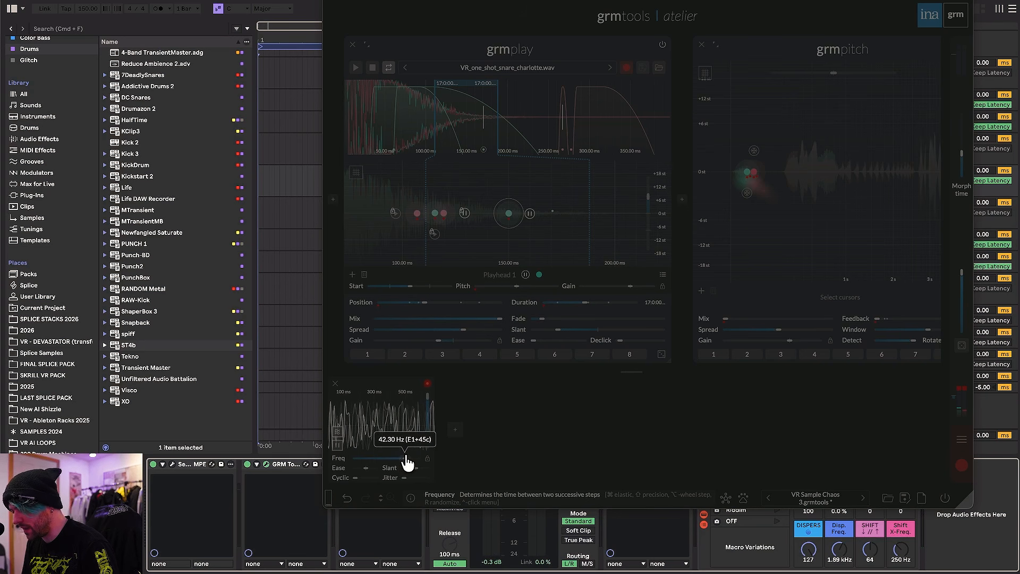
pyautogui.click(945, 499)
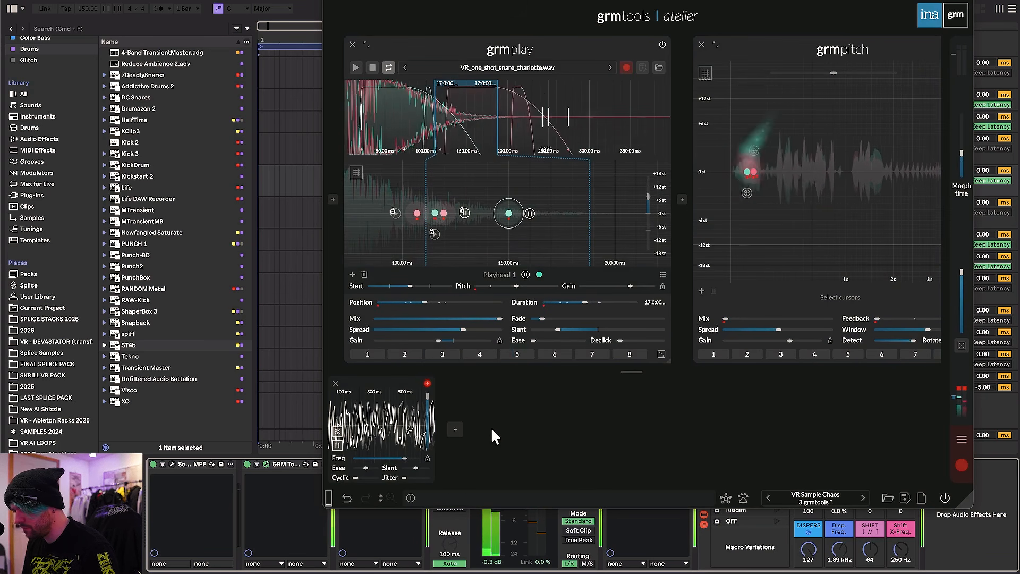
pyautogui.click(945, 498)
# Step: Load VR_one_shot_bass_substance_D.wav from the FINAL SPLICE PACK folder into the grmplay sampler
pyautogui.scroll(-2, 53, 348)
pyautogui.click(34, 337)
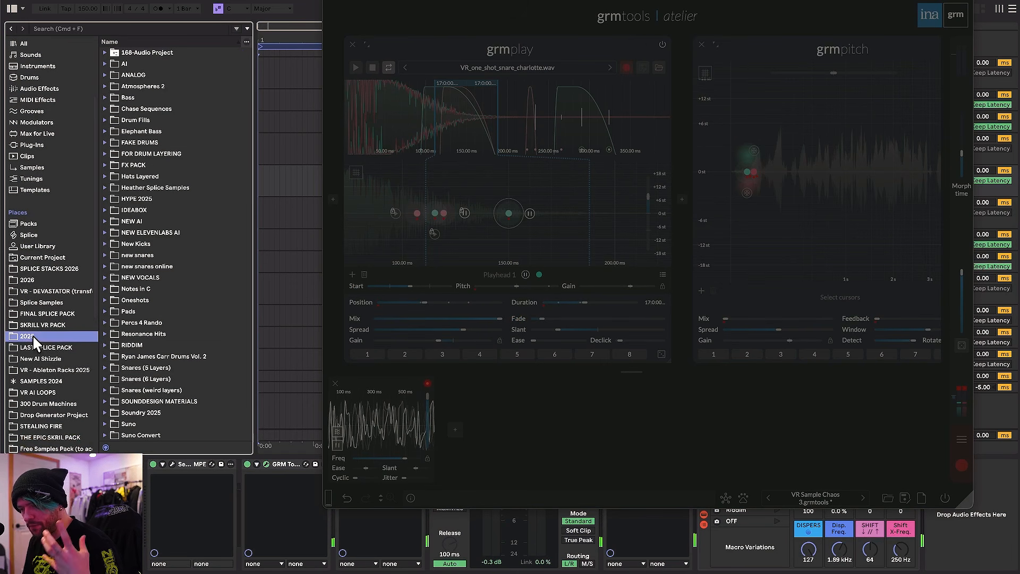
pyautogui.click(44, 313)
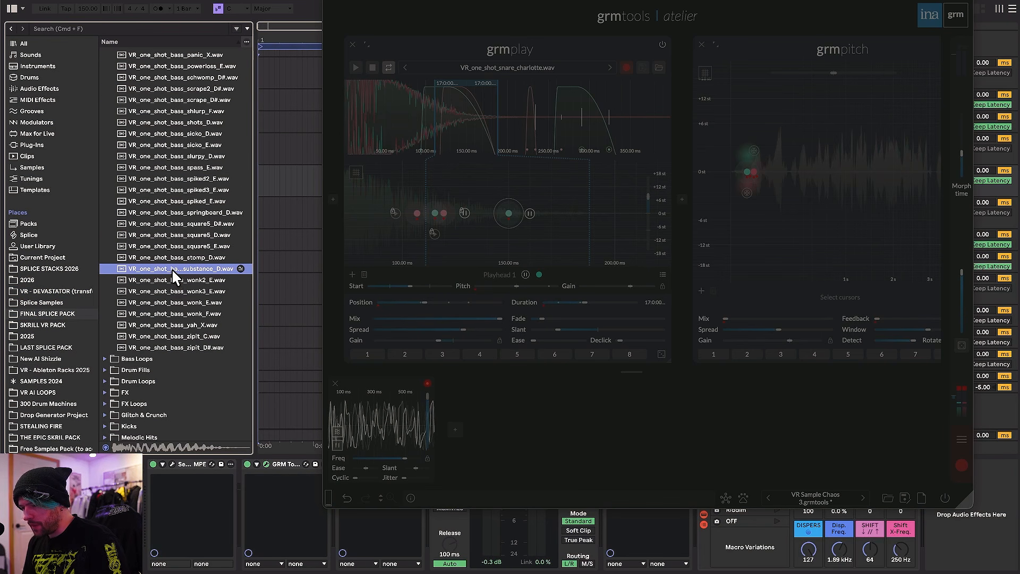
pyautogui.moveTo(171, 270); pyautogui.dragTo(477, 117)
# Step: Vary the modulator's frequency between about 0.09 and 0.18 Hz and turn down the Dispers macro
pyautogui.moveTo(405, 459); pyautogui.dragTo(376, 458)
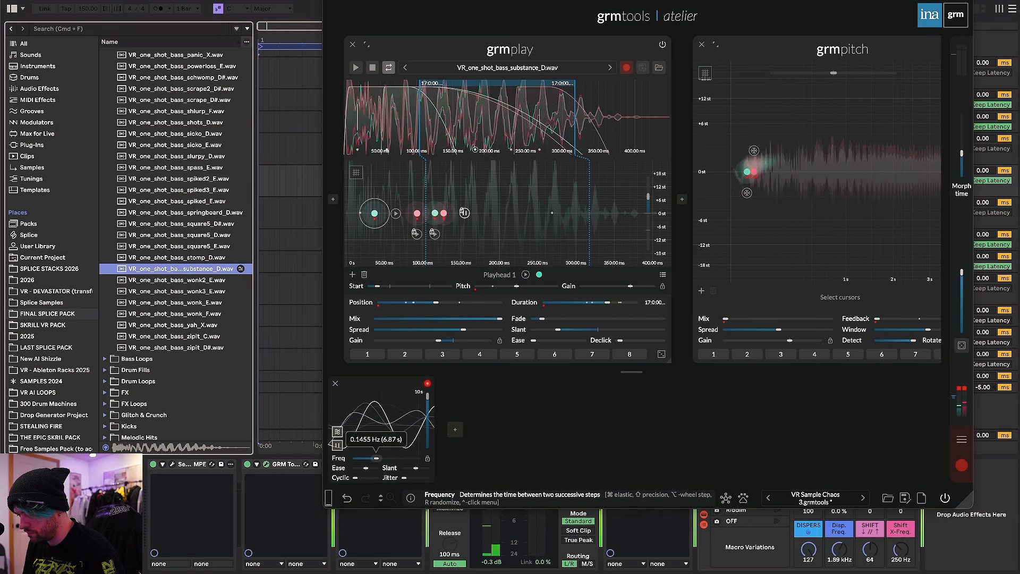
pyautogui.moveTo(376, 458); pyautogui.dragTo(375, 458)
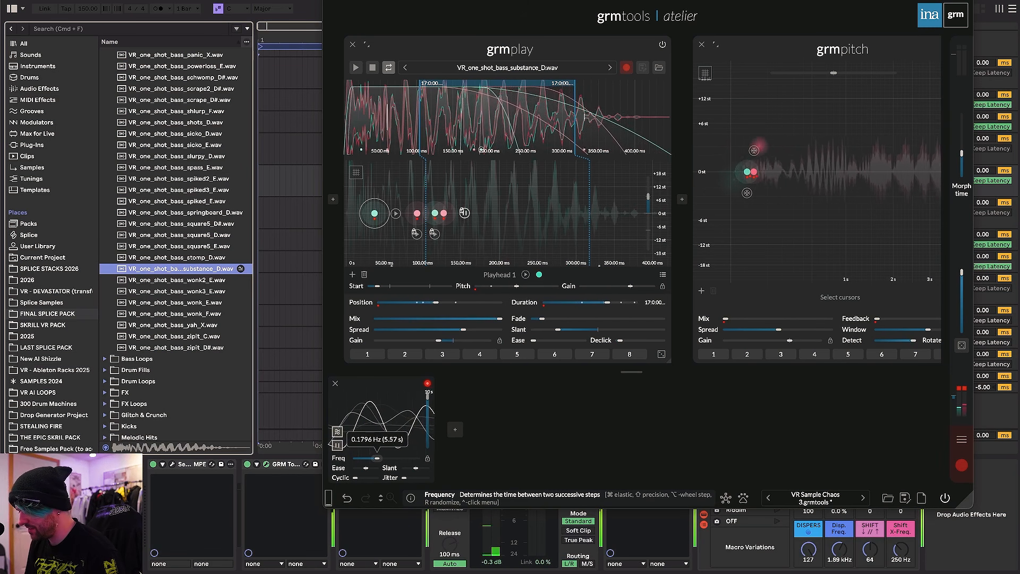
pyautogui.moveTo(808, 551); pyautogui.dragTo(808, 571)
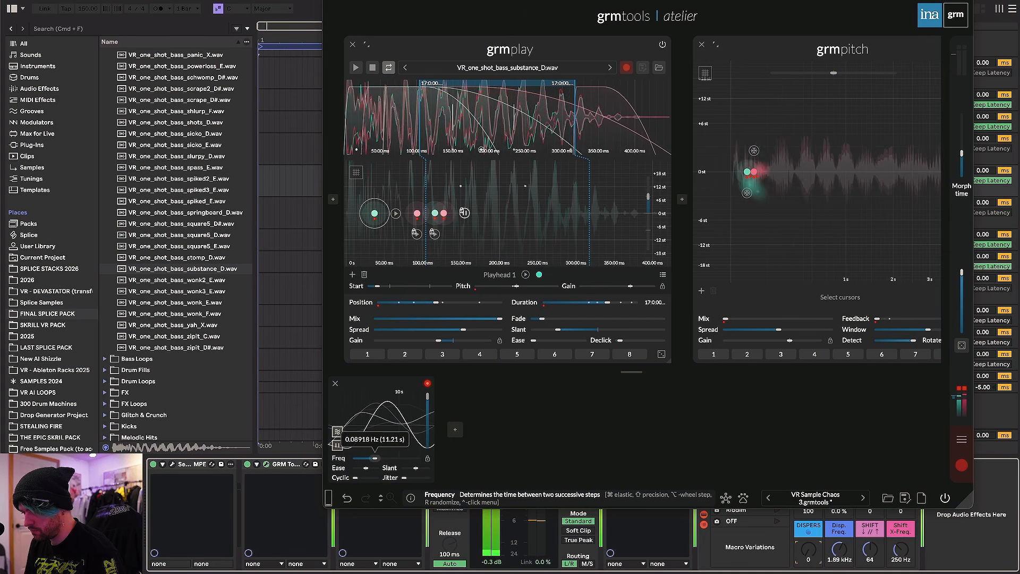
pyautogui.moveTo(376, 458); pyautogui.dragTo(379, 458)
# Step: Audition VR_air_decompress.wav, VR_air_small.wav and the moody crash cymbal from SAMPLES 2024 in the browser
pyautogui.press('super+alt+p')
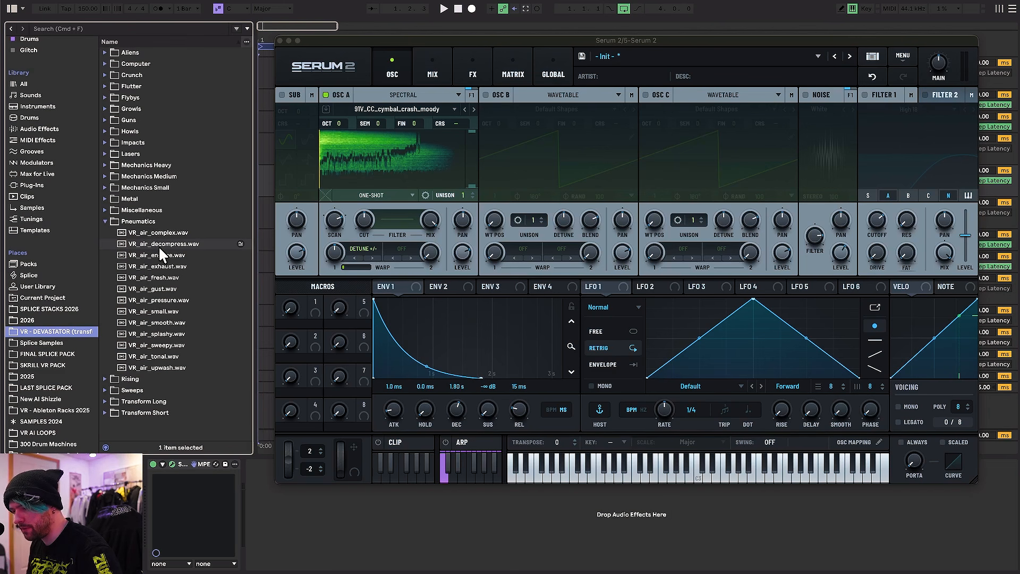
pyautogui.click(160, 246)
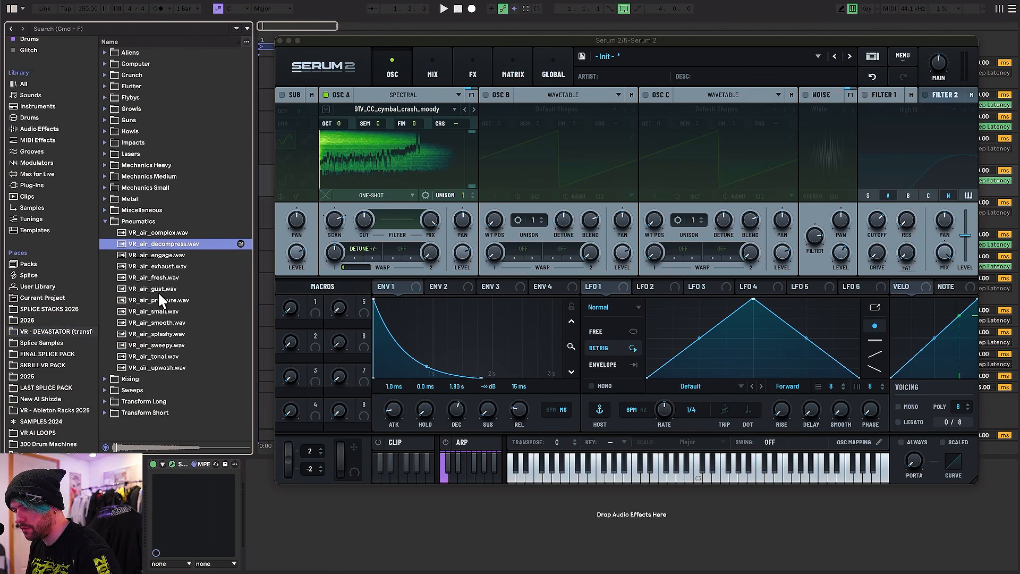
pyautogui.click(158, 311)
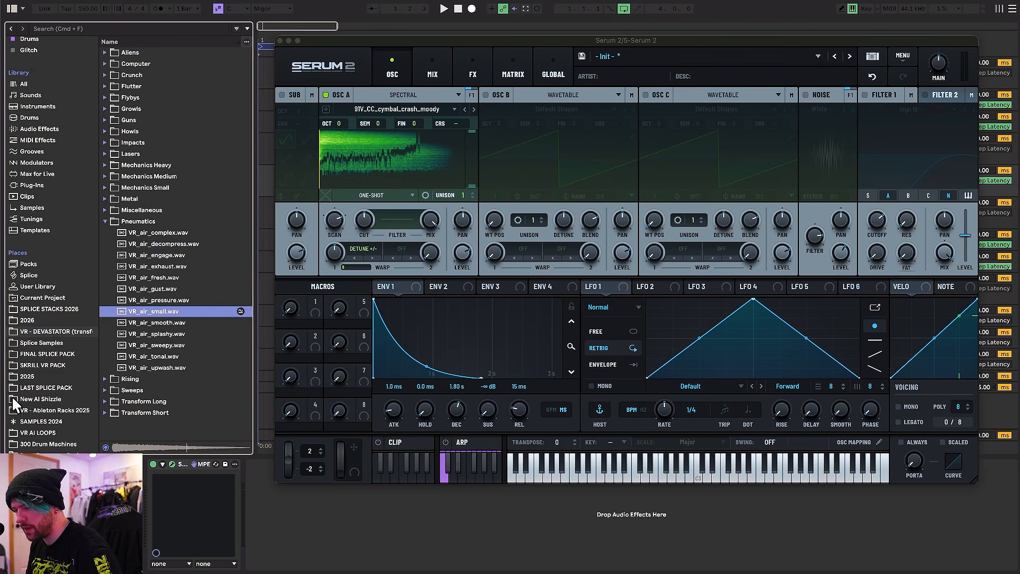
pyautogui.click(53, 419)
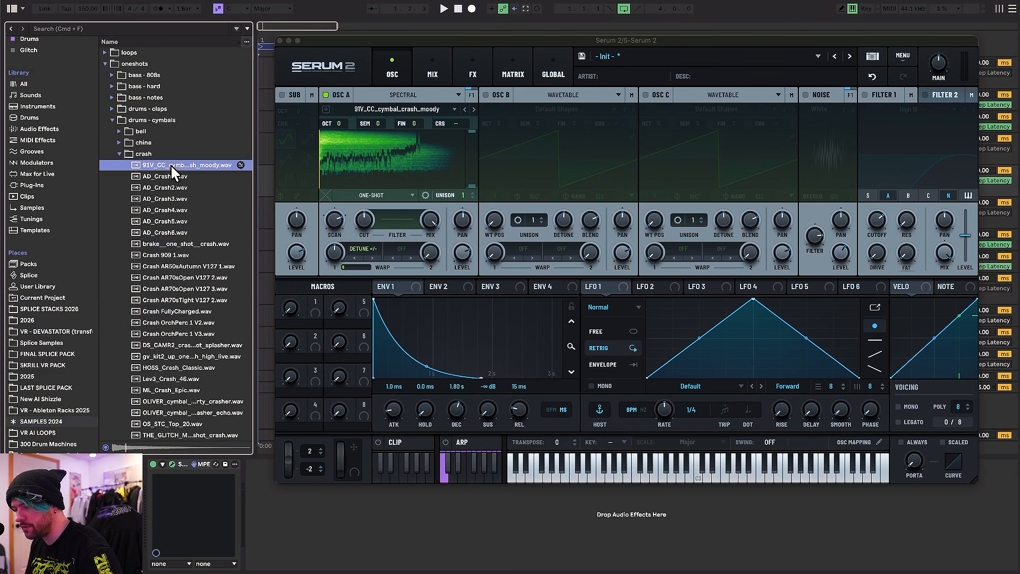
# Step: Enable Filter 1 and the noise oscillator in the Serum 2 crash cymbal patch
pyautogui.moveTo(420, 38); pyautogui.dragTo(366, 40)
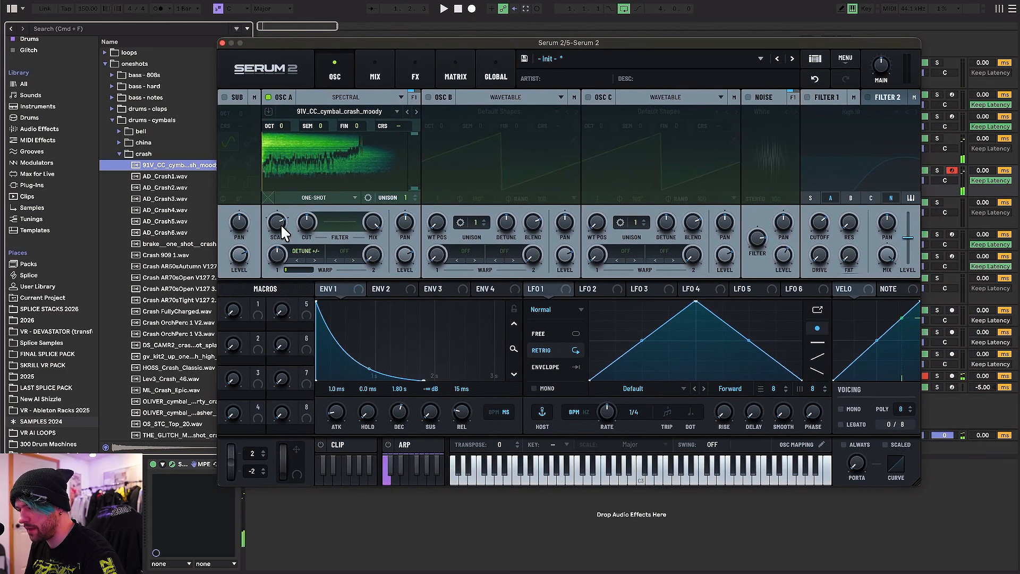
pyautogui.moveTo(276, 221)
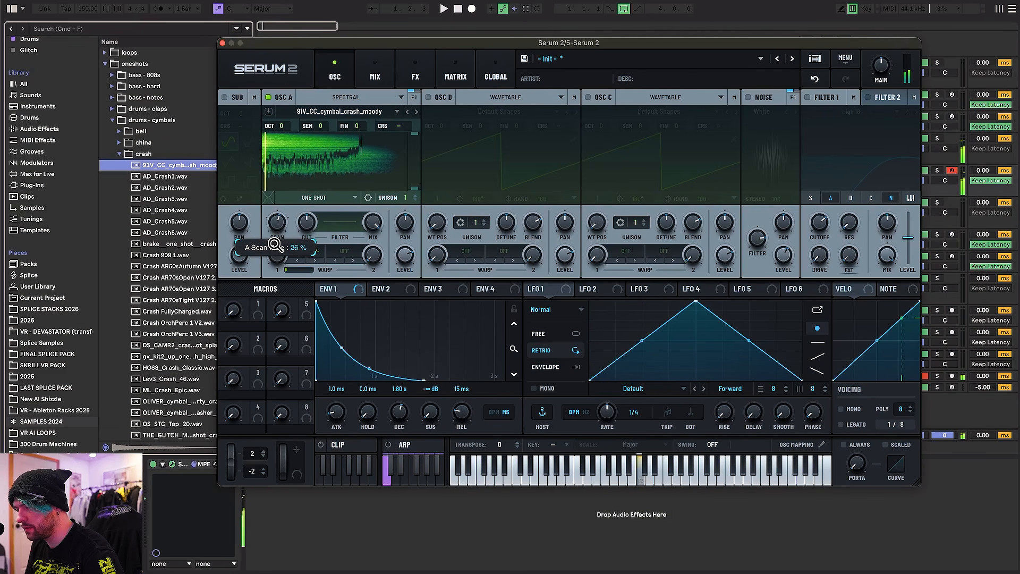
pyautogui.click(808, 97)
pyautogui.click(747, 98)
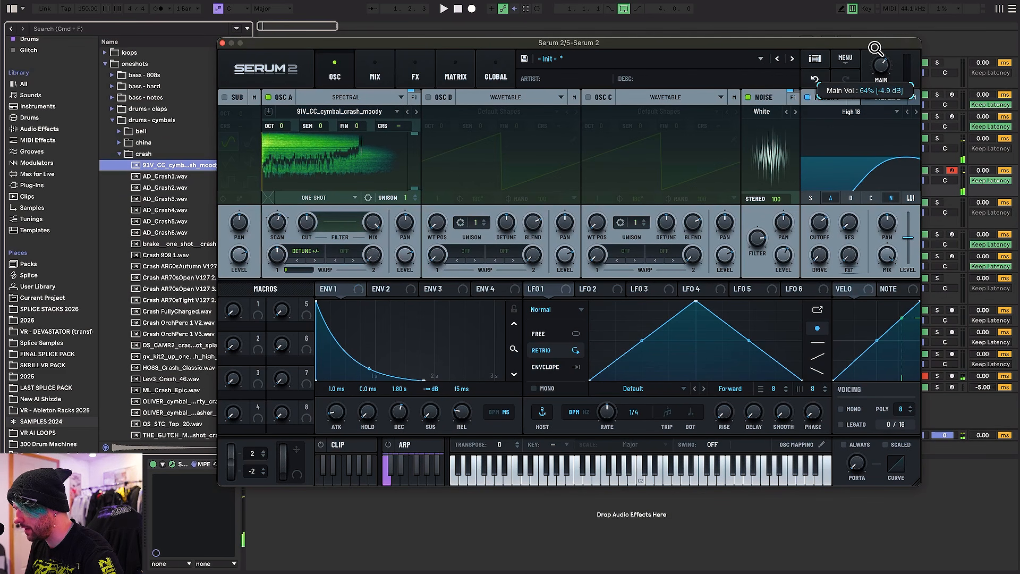
# Step: Check Osc A's first warp mode options and try different amounts of the Detune +/- warp
pyautogui.click(305, 254)
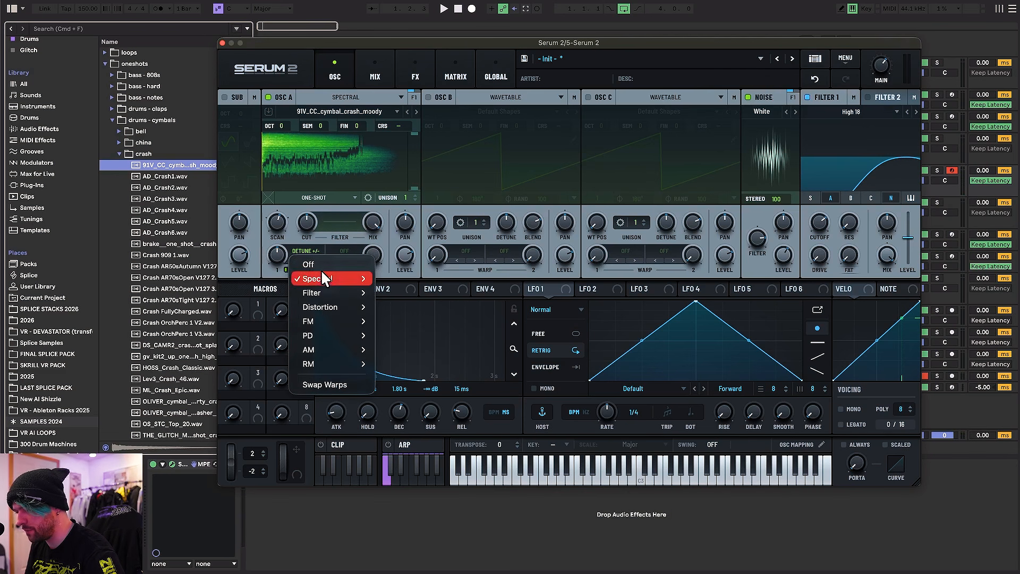
pyautogui.click(272, 253)
pyautogui.moveTo(272, 253); pyautogui.dragTo(282, 226)
pyautogui.moveTo(402, 263)
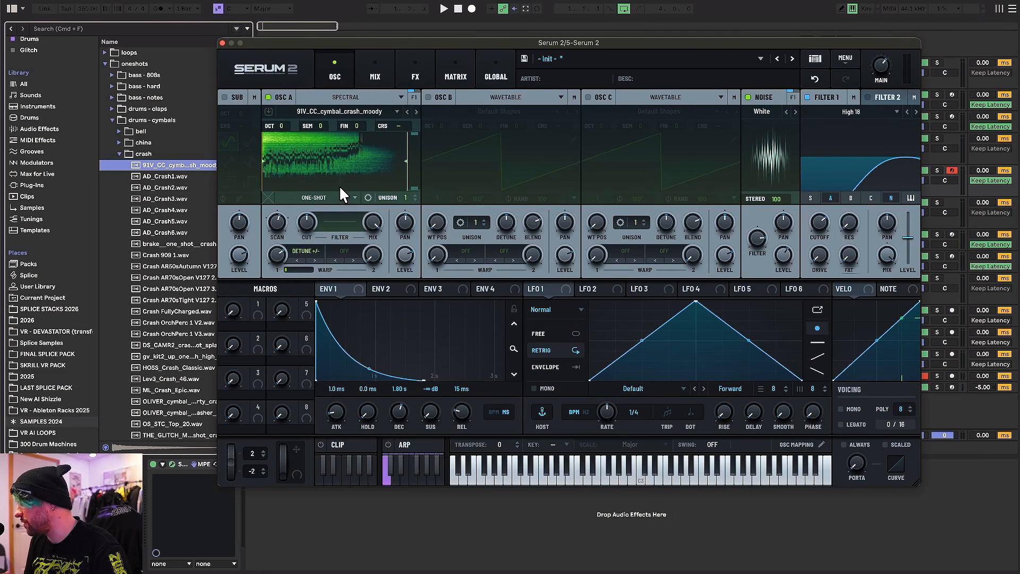
pyautogui.moveTo(281, 255); pyautogui.dragTo(280, 269)
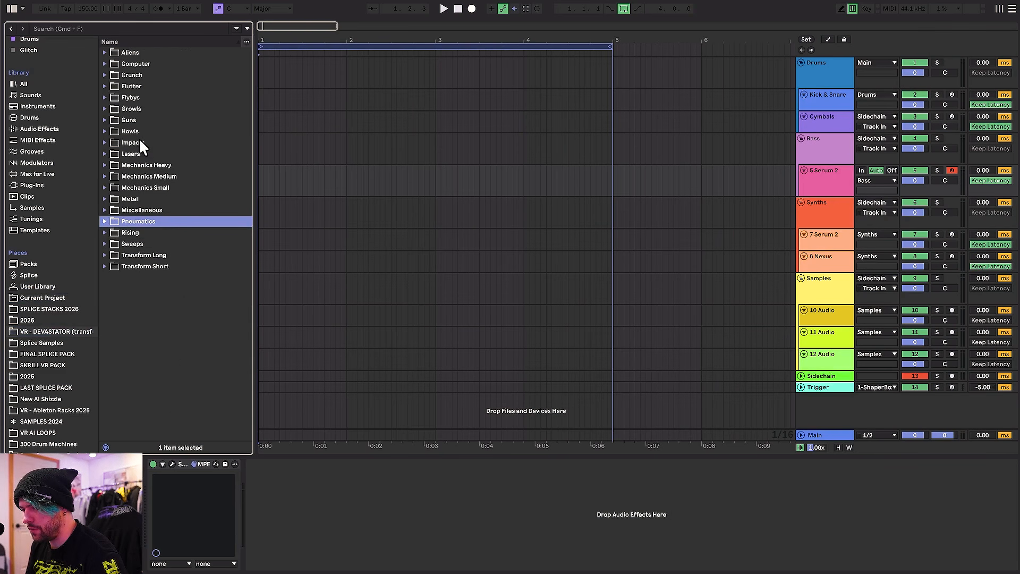
# Step: Audition the samples from VR_laser_dreadnought.wav to VR_laser_gauss.wav in the Lasers folder
pyautogui.click(141, 153)
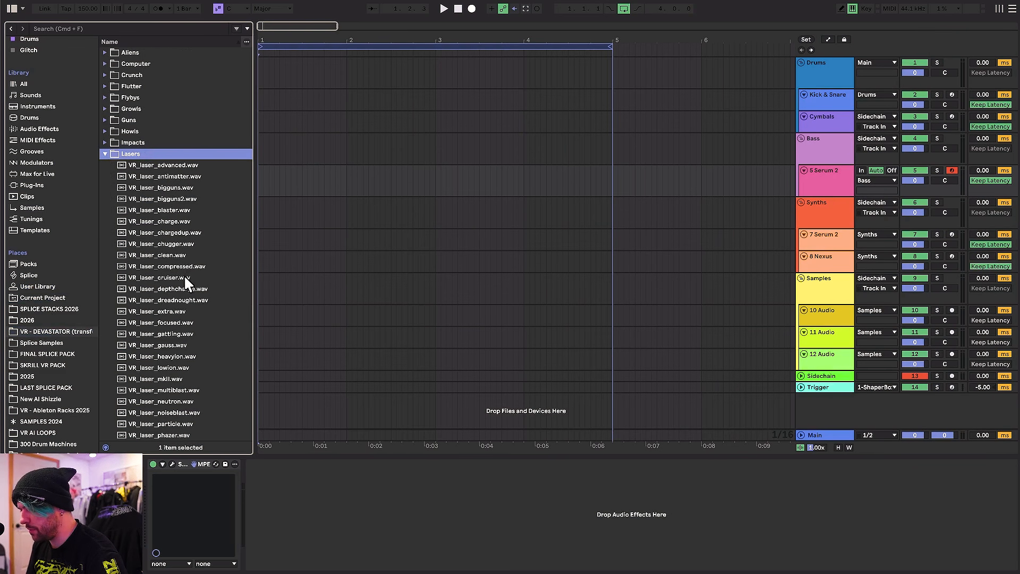
pyautogui.click(169, 301)
pyautogui.press('Down')
pyautogui.press('Down')
pyautogui.press('Down')
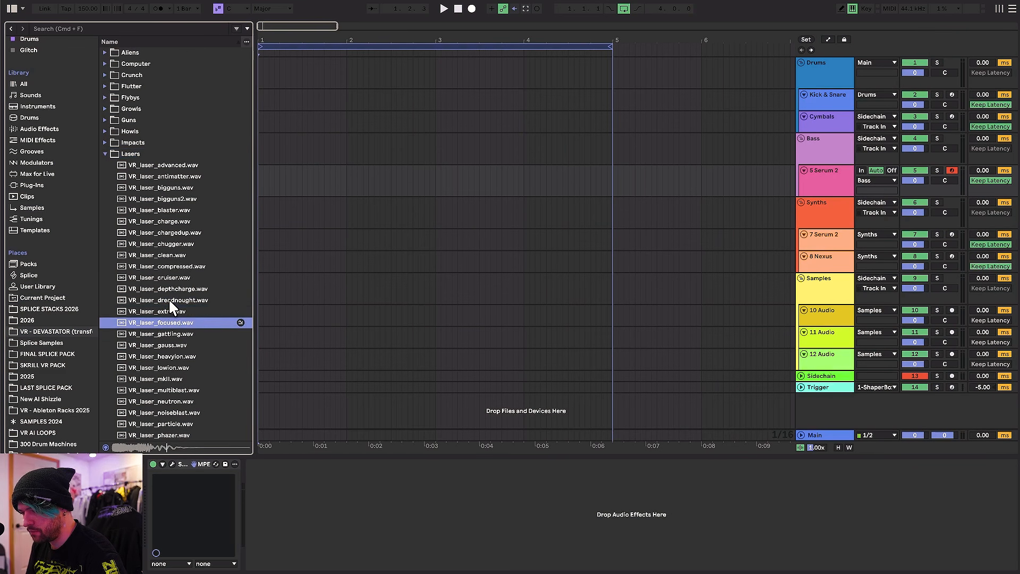
pyautogui.press('Down')
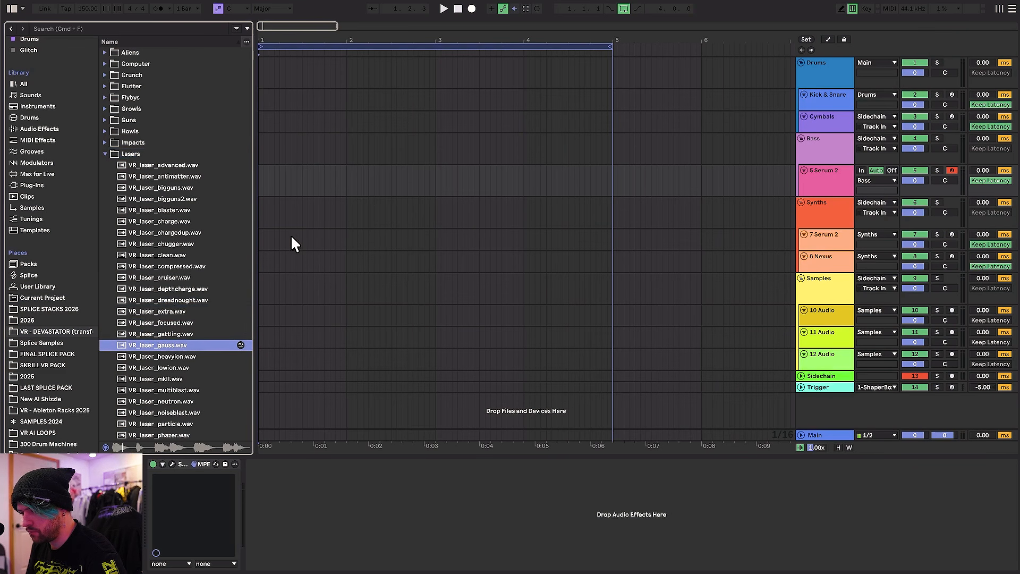
# Step: Show Serum 2 on track 5 and reset it to the Init preset
pyautogui.click(831, 175)
pyautogui.click(171, 464)
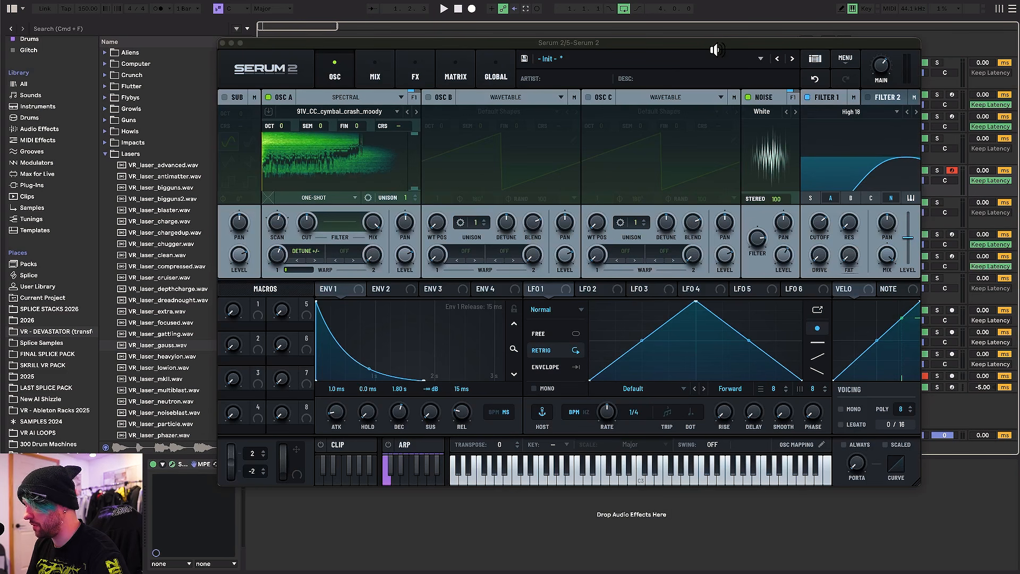
pyautogui.click(849, 57)
pyautogui.click(861, 122)
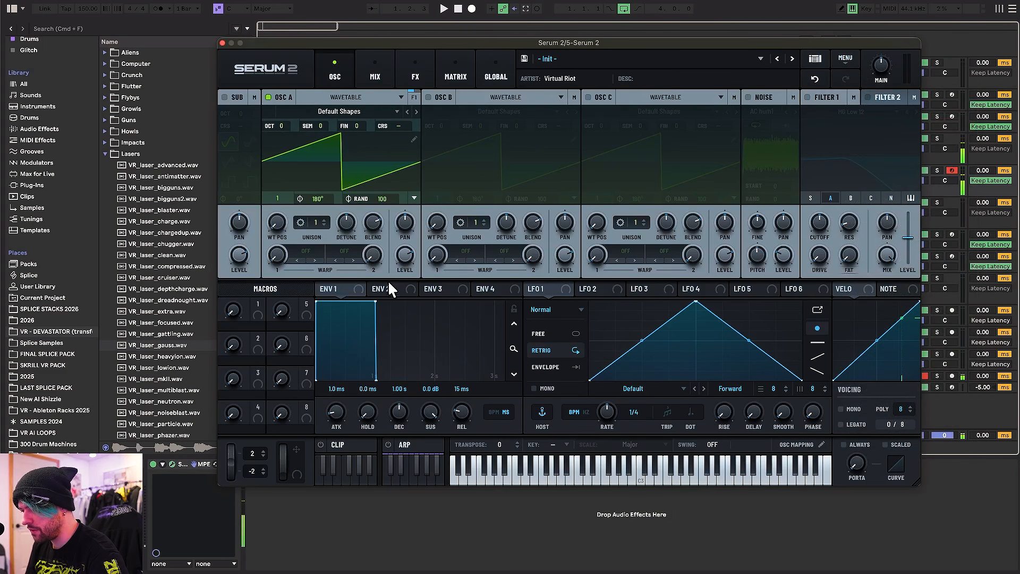
# Step: Assign Envelope 2 to Osc A's coarse pitch and shape it with zero sustain and a 314 ms decay
pyautogui.moveTo(396, 292); pyautogui.dragTo(419, 76)
pyautogui.moveTo(424, 39); pyautogui.dragTo(425, 49)
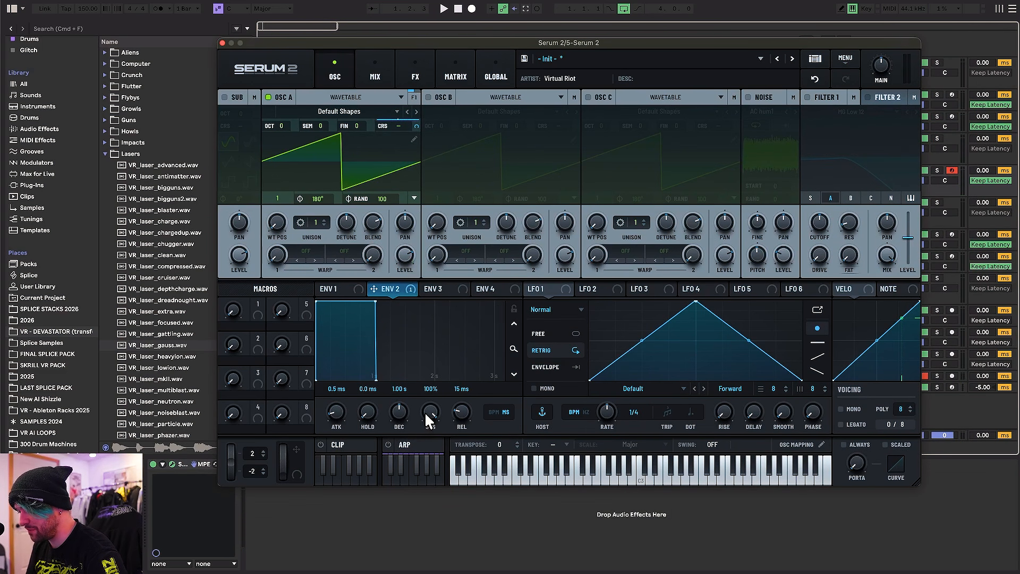
pyautogui.moveTo(425, 412); pyautogui.dragTo(391, 469)
pyautogui.moveTo(399, 413); pyautogui.dragTo(399, 421)
# Step: Set Osc A to the sine wave at wavetable frame 2, compare one and two unison voices, and choose two
pyautogui.scroll(2, 279, 169)
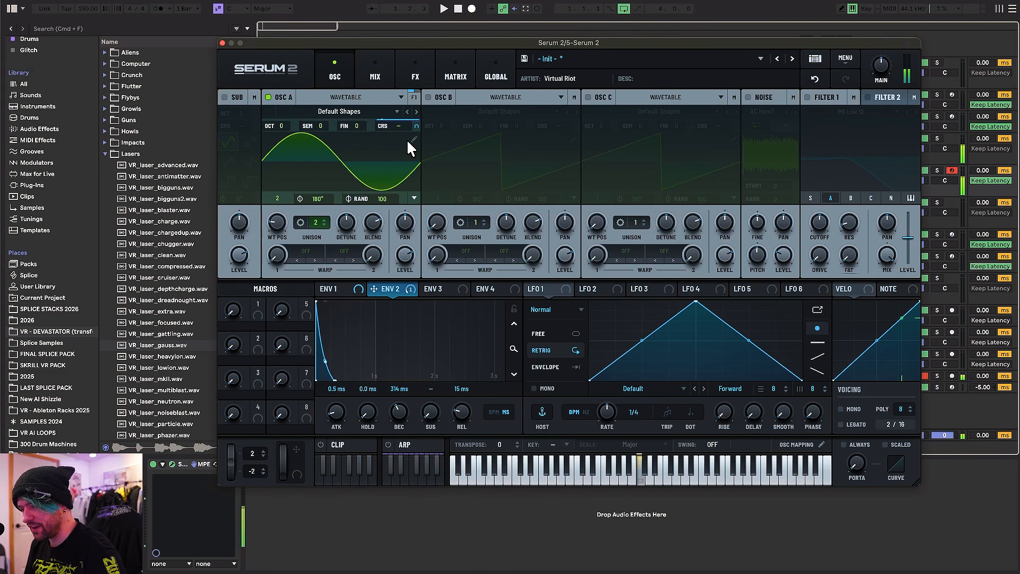
pyautogui.scroll(-1, 318, 222)
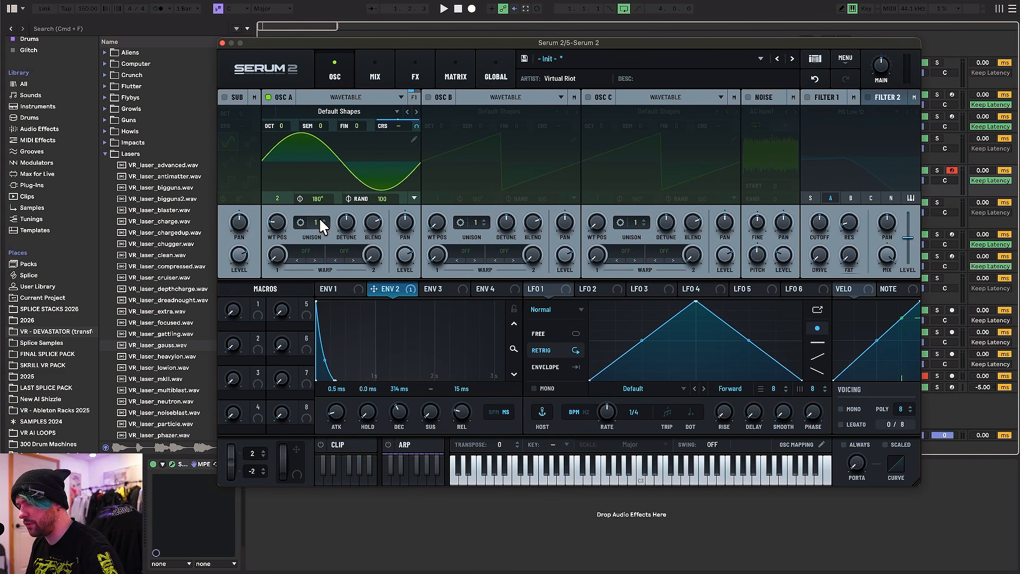
pyautogui.scroll(1, 319, 216)
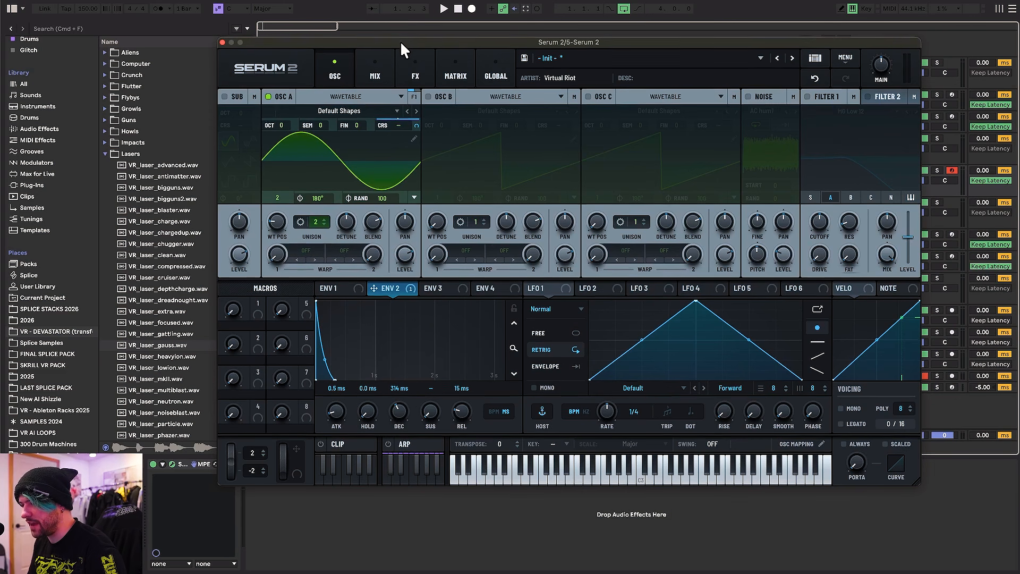
# Step: Group the Serum 2 device into an instrument rack and set Envelope 2's decay to 277 ms
pyautogui.moveTo(400, 42); pyautogui.dragTo(494, 36)
pyautogui.click(183, 462)
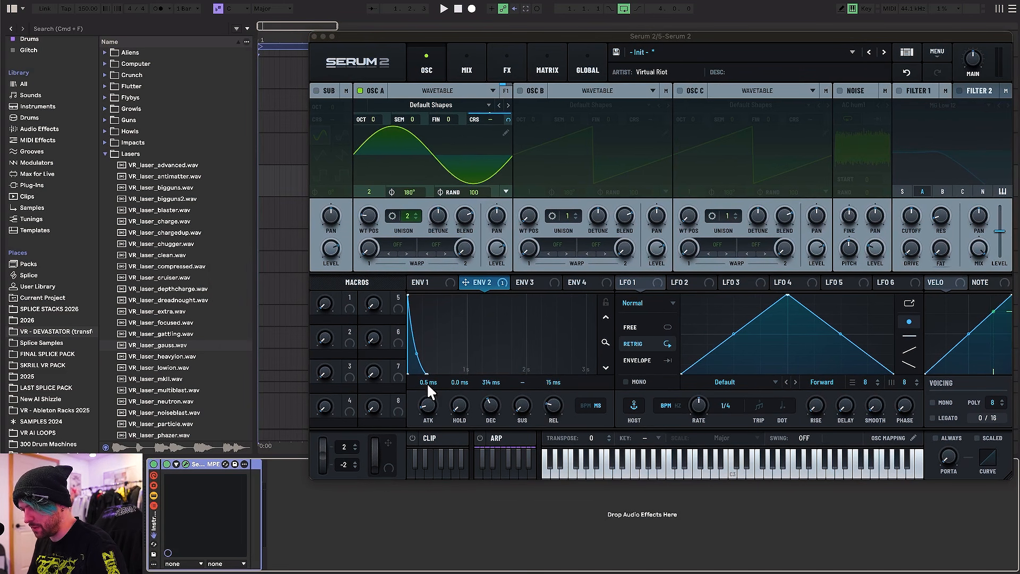
pyautogui.moveTo(485, 408)
pyautogui.mouseDown()
pyautogui.moveTo(491, 397)
pyautogui.moveTo(484, 413)
pyautogui.mouseUp()
# Step: Set Osc A's unison to one voice and glance over Serum 2's effects page
pyautogui.click(416, 218)
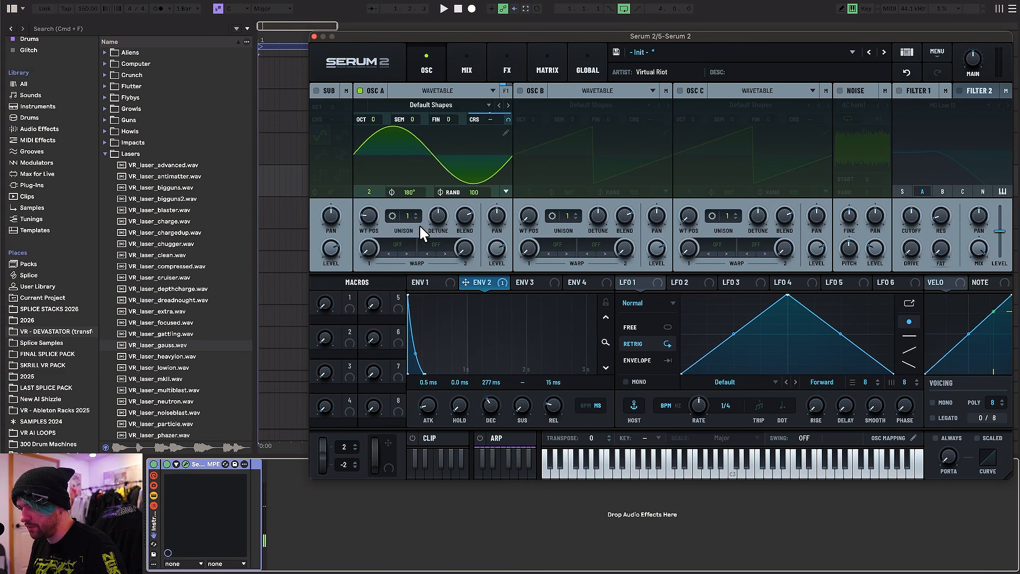
pyautogui.moveTo(369, 220); pyautogui.dragTo(382, 169)
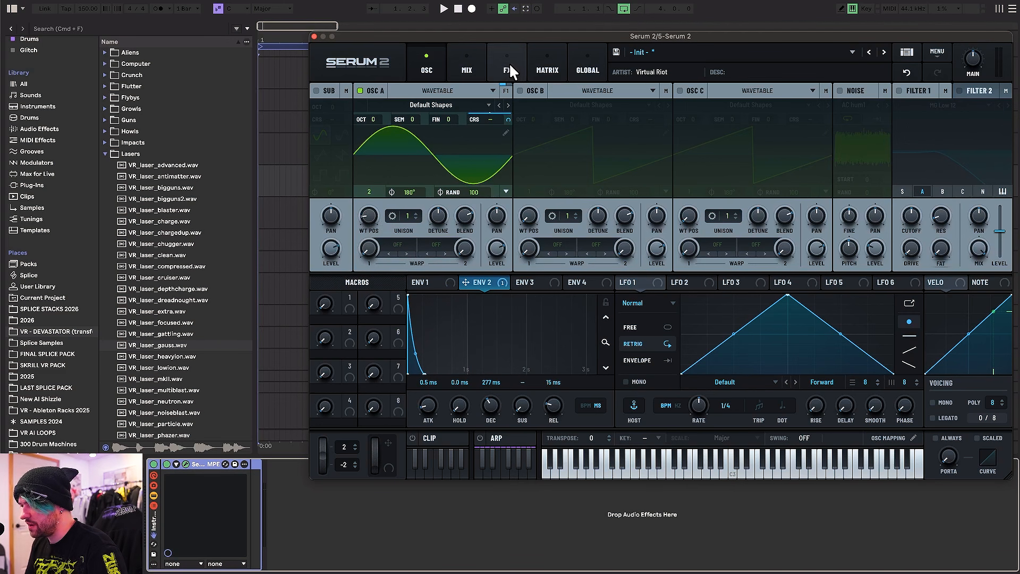
pyautogui.click(509, 67)
pyautogui.click(426, 58)
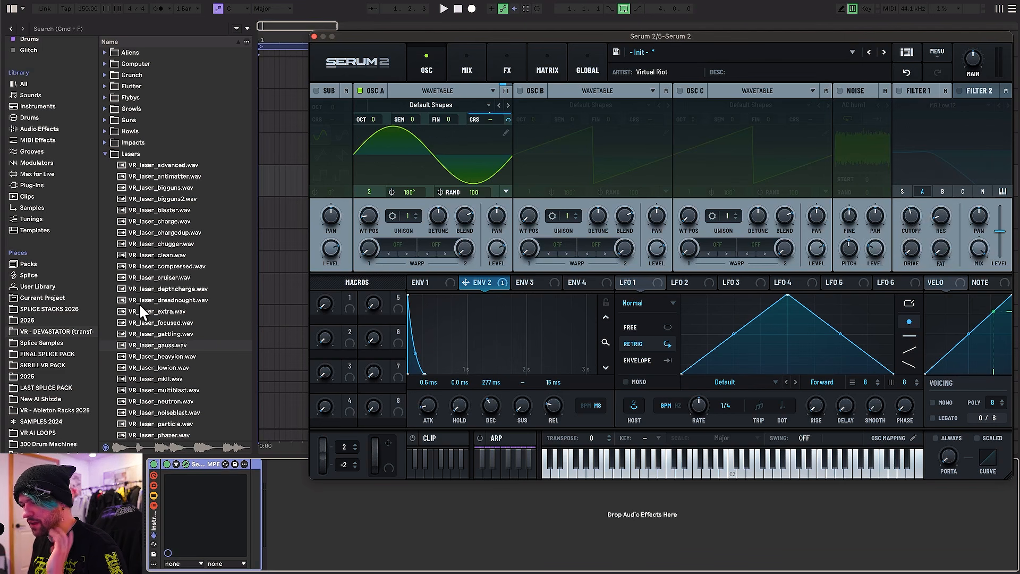
# Step: Audition VR_laser_multiblast.wav and VR_laser_particle.wav in the Lasers folder
pyautogui.scroll(-4, 139, 310)
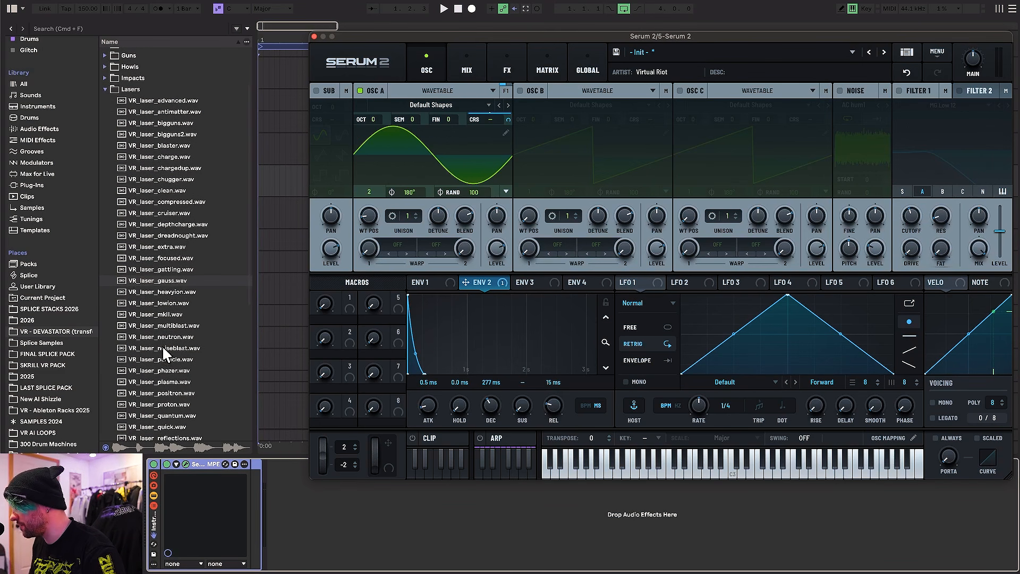
pyautogui.click(153, 325)
pyautogui.scroll(-2, 159, 318)
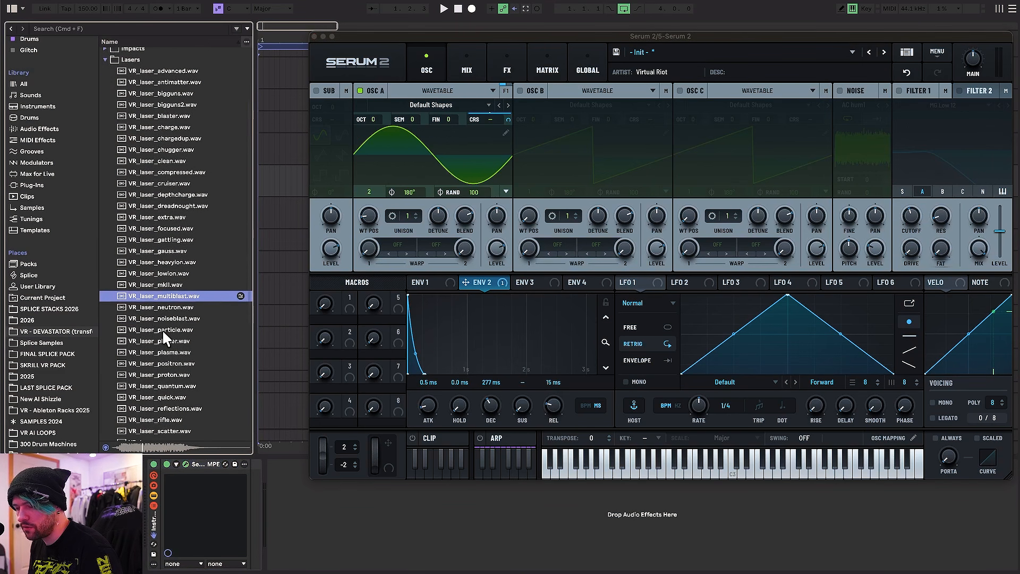
pyautogui.scroll(5, 161, 276)
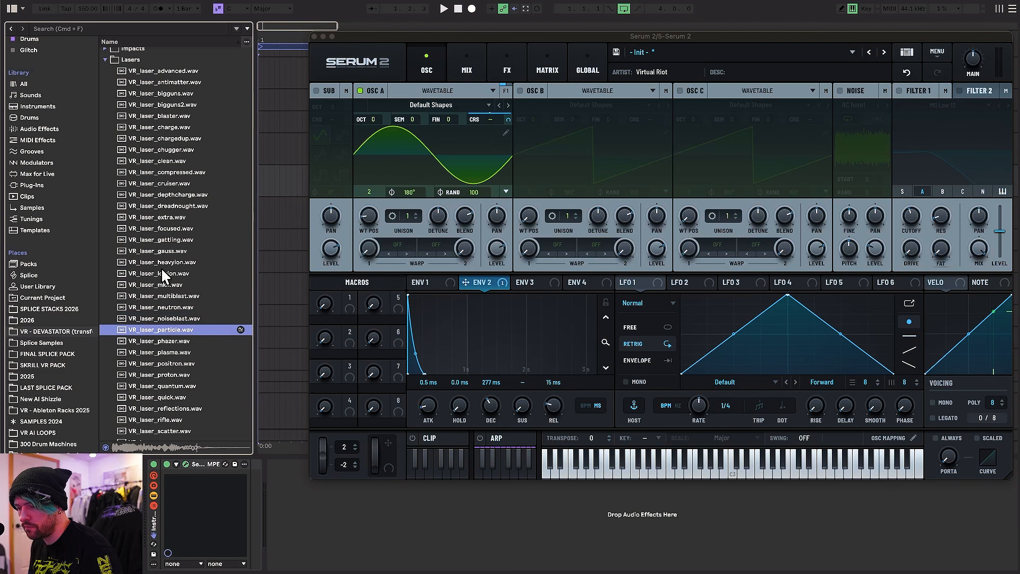
# Step: Audition VR_flyby_clicky.wav and VR_flyby_missedshot.wav in the Flybys folder
pyautogui.press('Left')
pyautogui.click(169, 101)
pyautogui.press('Right')
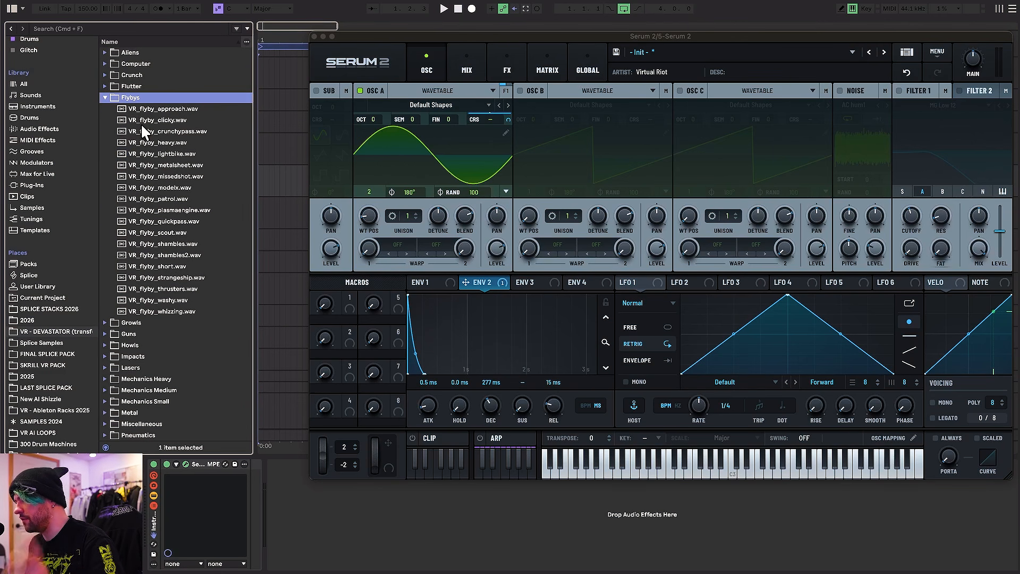
pyautogui.press('Down')
pyautogui.press('Down')
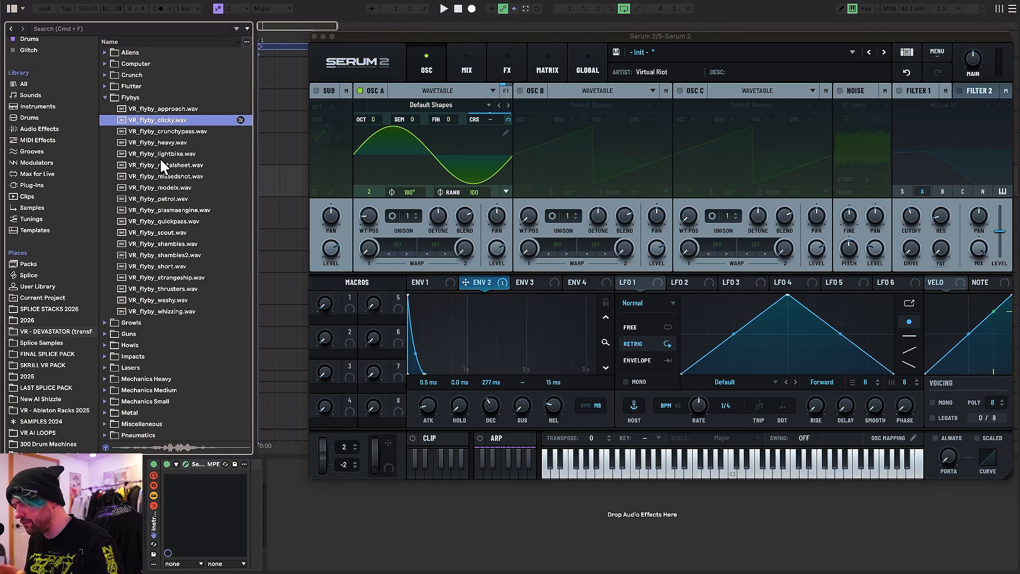
pyautogui.click(159, 175)
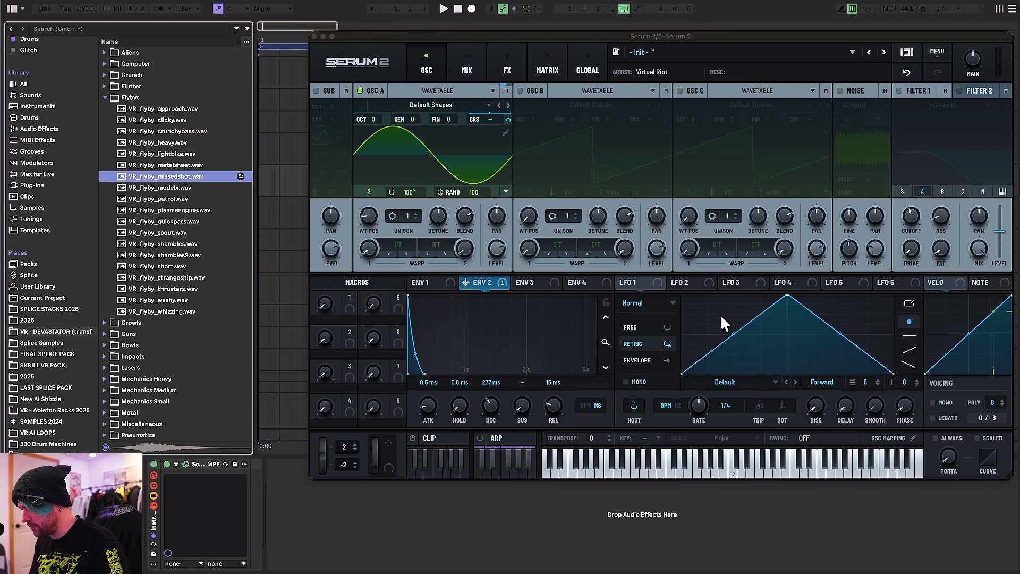
# Step: Bend both sides of LFO 1's triangle inward and set Osc A to the square wave at wavetable frame 5
pyautogui.moveTo(727, 329); pyautogui.dragTo(730, 341)
pyautogui.moveTo(844, 339); pyautogui.dragTo(819, 392)
pyautogui.moveTo(368, 215)
pyautogui.mouseDown()
pyautogui.moveTo(369, 177)
pyautogui.moveTo(370, 218)
pyautogui.mouseUp()
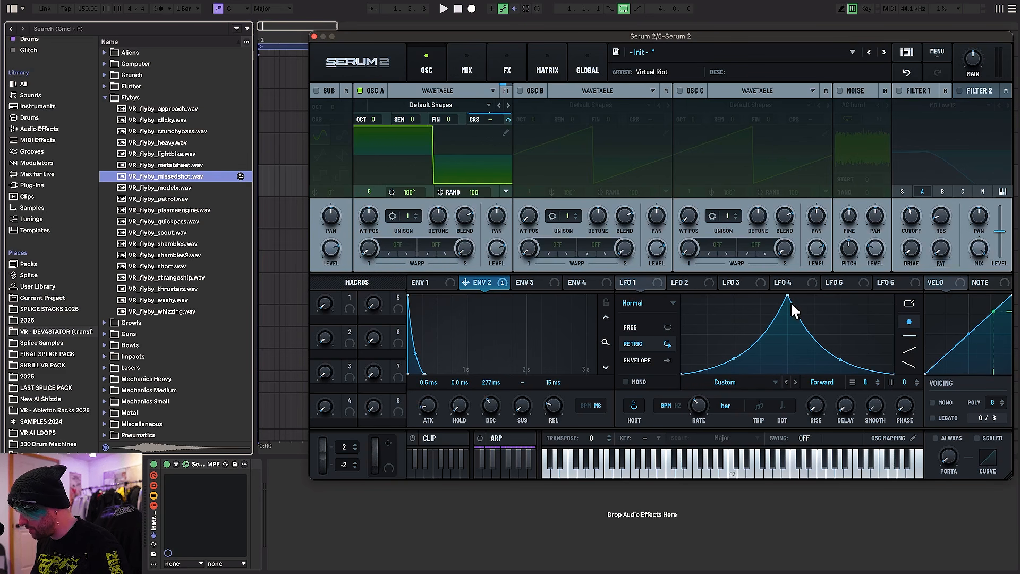
# Step: Load the DS_CAMR2 omicron snare from the resonant snares in SAMPLES 2024 into Osc A as a spectral source
pyautogui.click(41, 421)
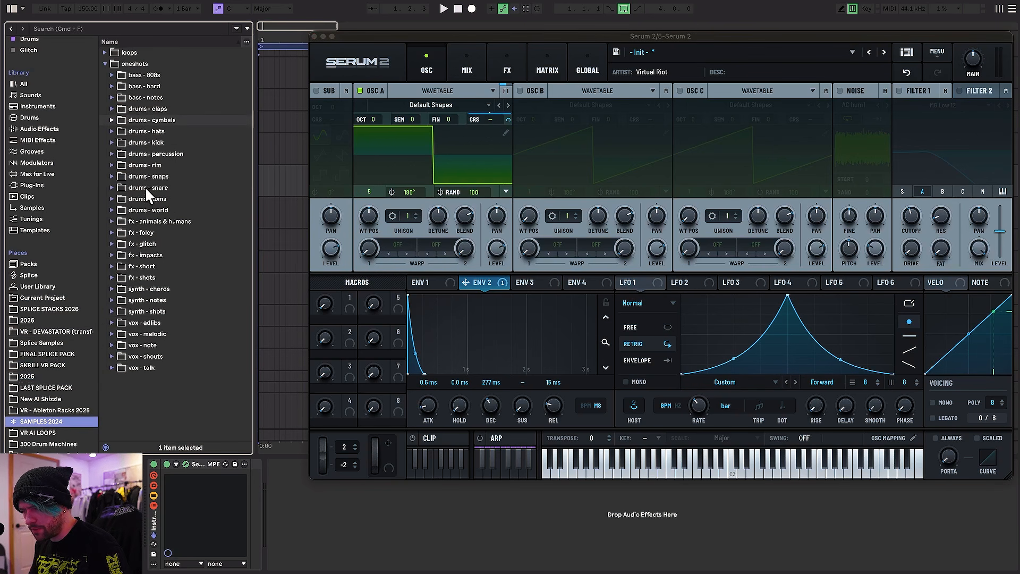
pyautogui.doubleClick(146, 188)
pyautogui.doubleClick(139, 255)
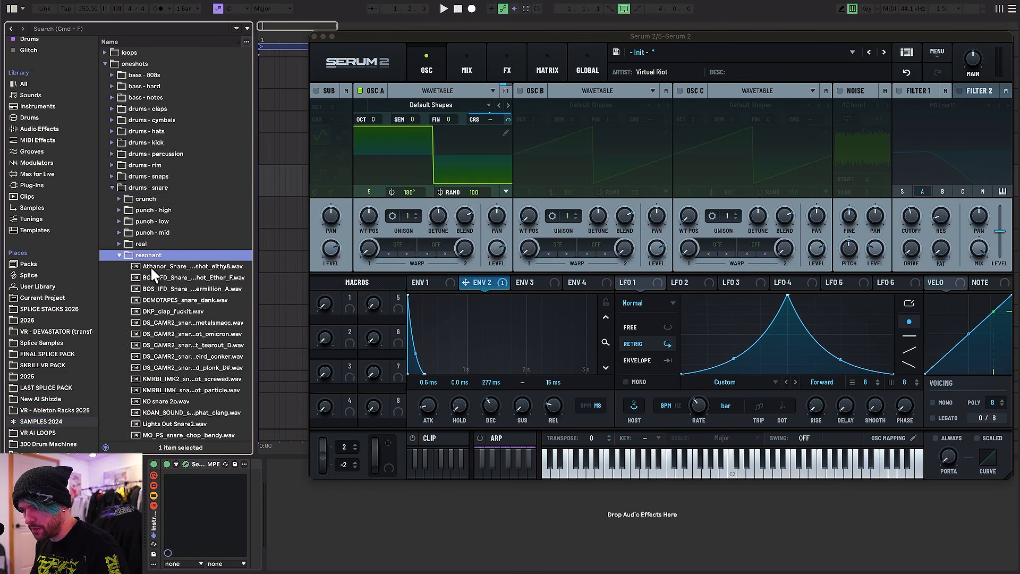
pyautogui.moveTo(167, 333); pyautogui.dragTo(426, 154)
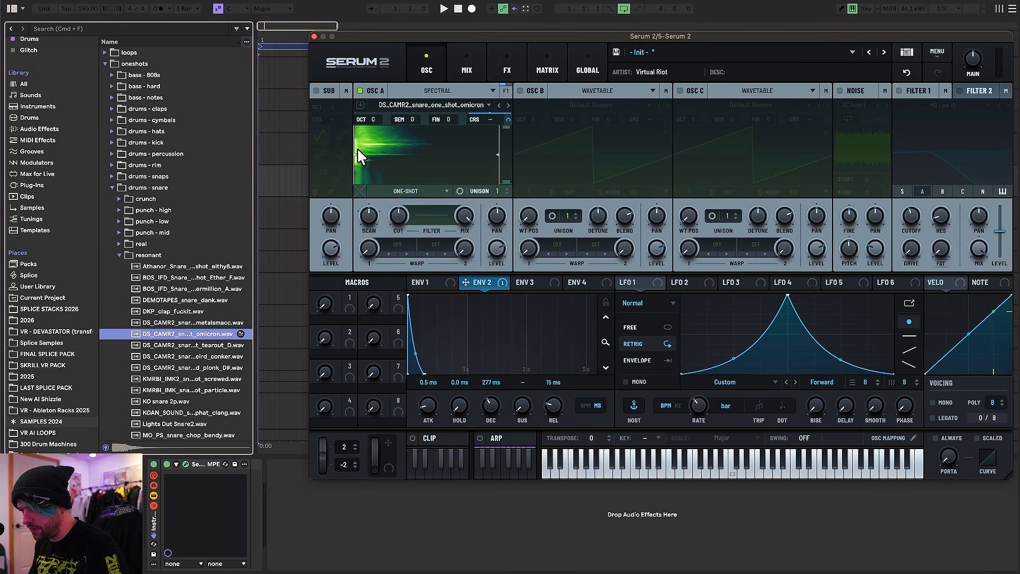
# Step: Remove all modulators from Osc A's coarse pitch and play a test note
pyautogui.rightClick(509, 119)
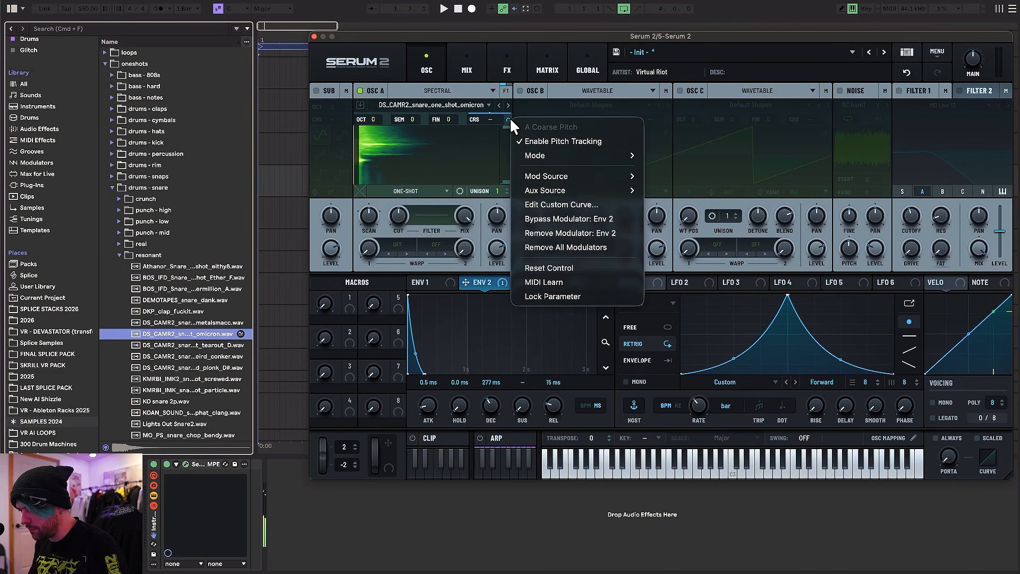
pyautogui.click(566, 247)
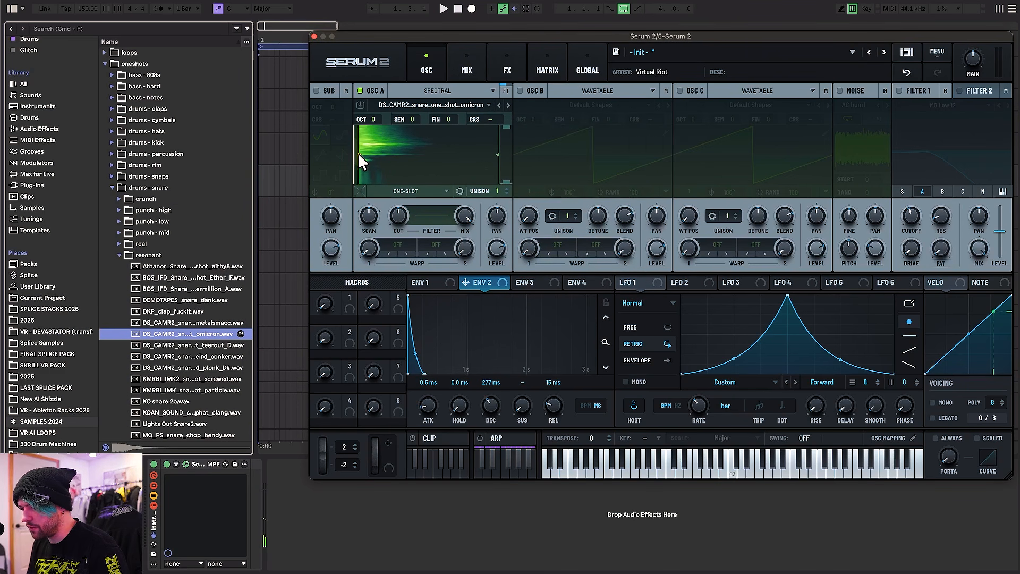
pyautogui.press('a')
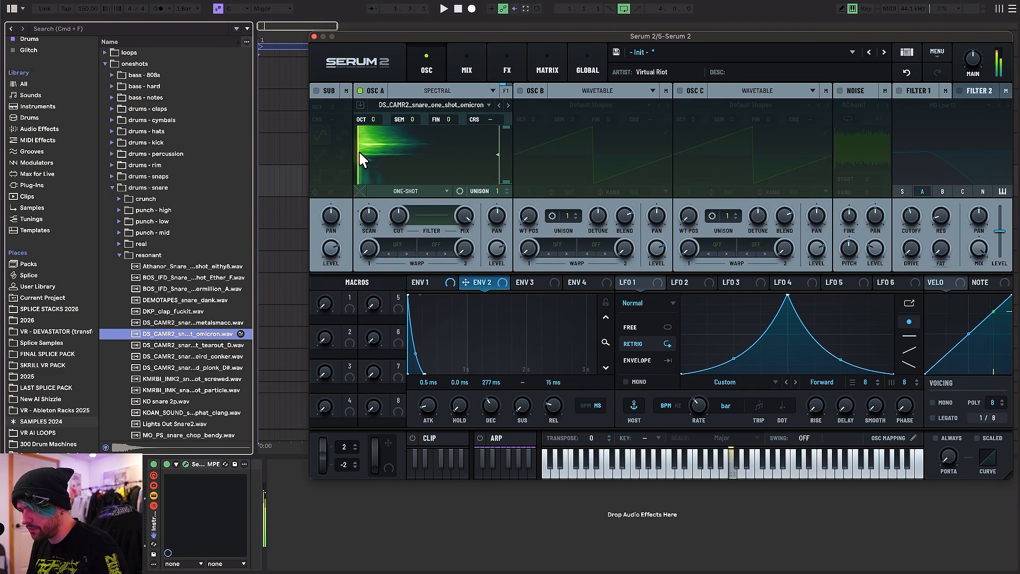
# Step: Assign LFO 1 to Osc A's level and audition the swell with a note
pyautogui.click(623, 282)
pyautogui.moveTo(653, 281); pyautogui.dragTo(497, 248)
pyautogui.press('a')
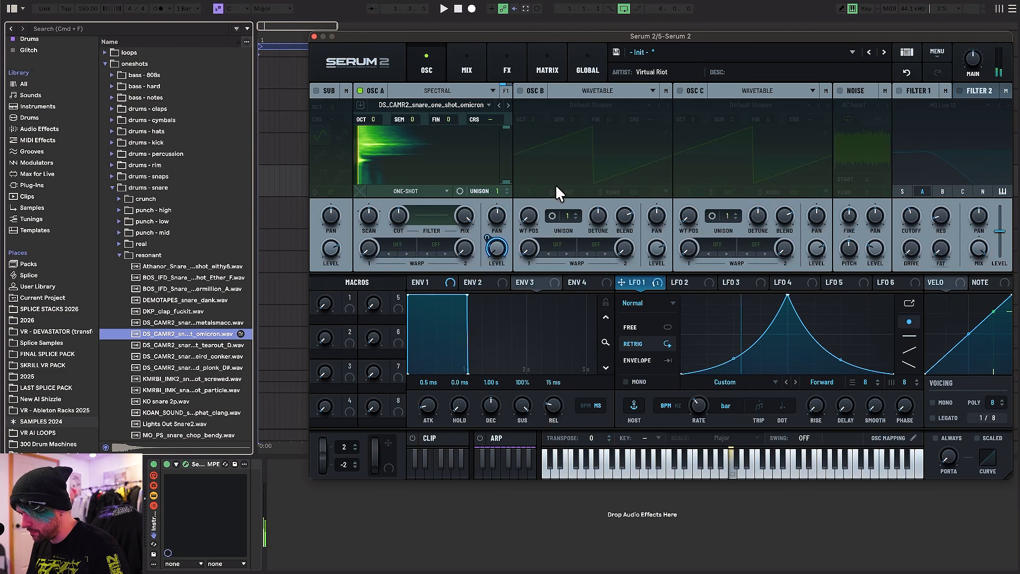
# Step: Assign LFO 2 to Osc A's coarse pitch and raise the LFO's start point to the maximum so it holds before falling
pyautogui.click(690, 283)
pyautogui.moveTo(694, 280); pyautogui.dragTo(512, 119)
pyautogui.moveTo(707, 311); pyautogui.dragTo(683, 234)
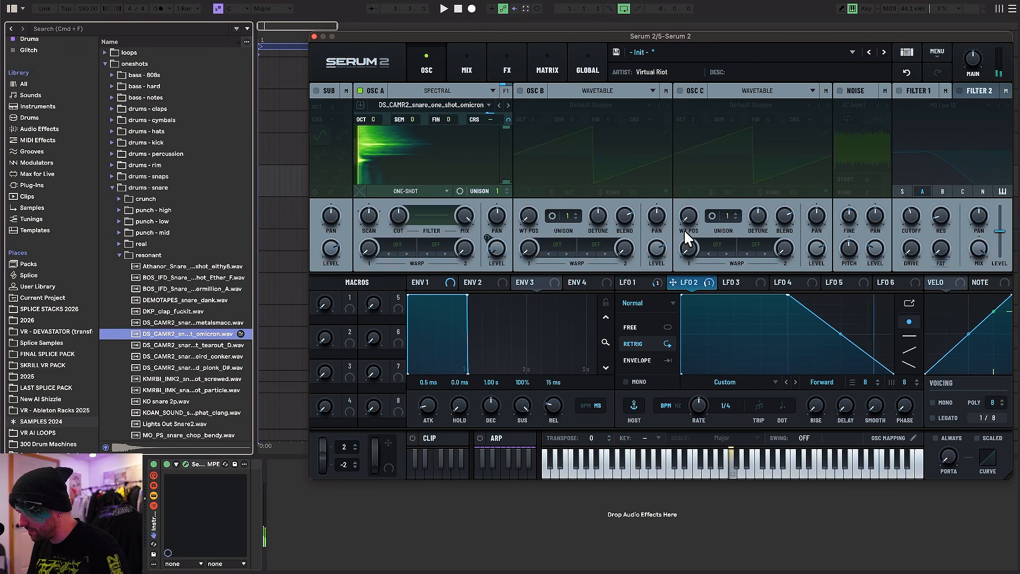
pyautogui.press('a')
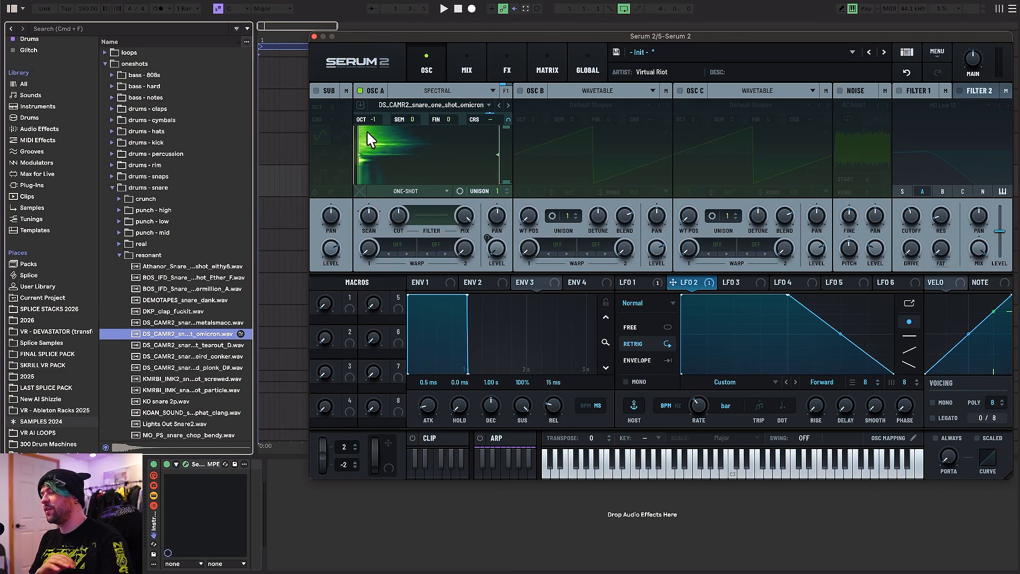
pyautogui.click(398, 245)
pyautogui.moveTo(414, 272)
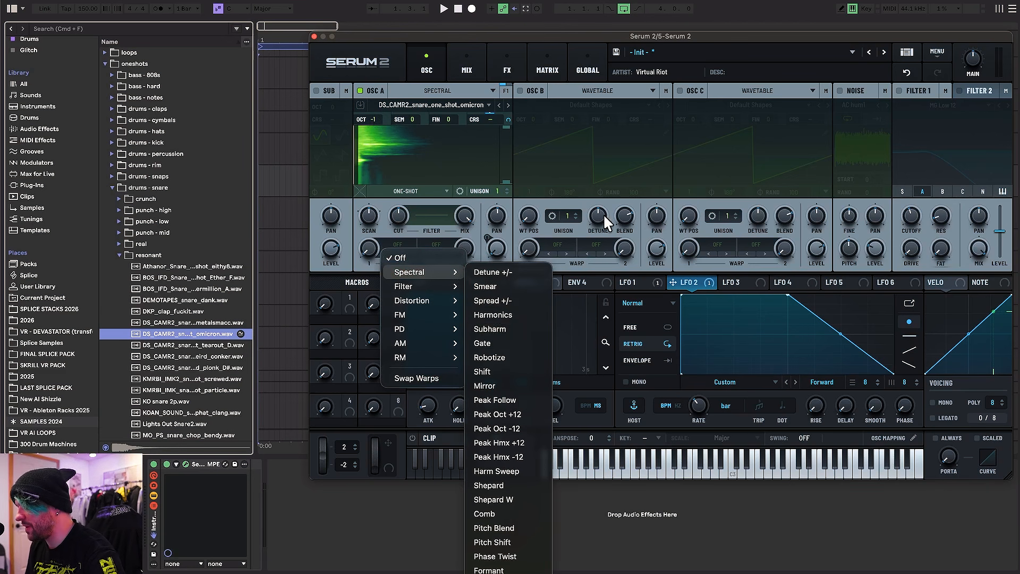
pyautogui.click(742, 43)
# Step: Ease the bend of LFO 1's falling side and raise LFO 2's end point for a shallower pitch drop
pyautogui.click(630, 283)
pyautogui.moveTo(840, 358); pyautogui.dragTo(843, 346)
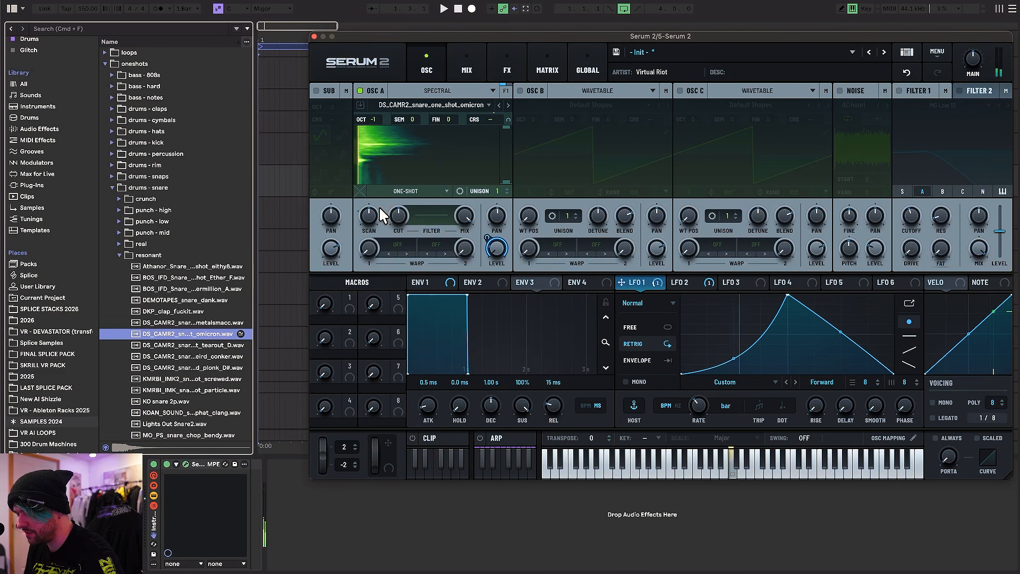
pyautogui.click(686, 282)
pyautogui.moveTo(842, 317); pyautogui.dragTo(896, 317)
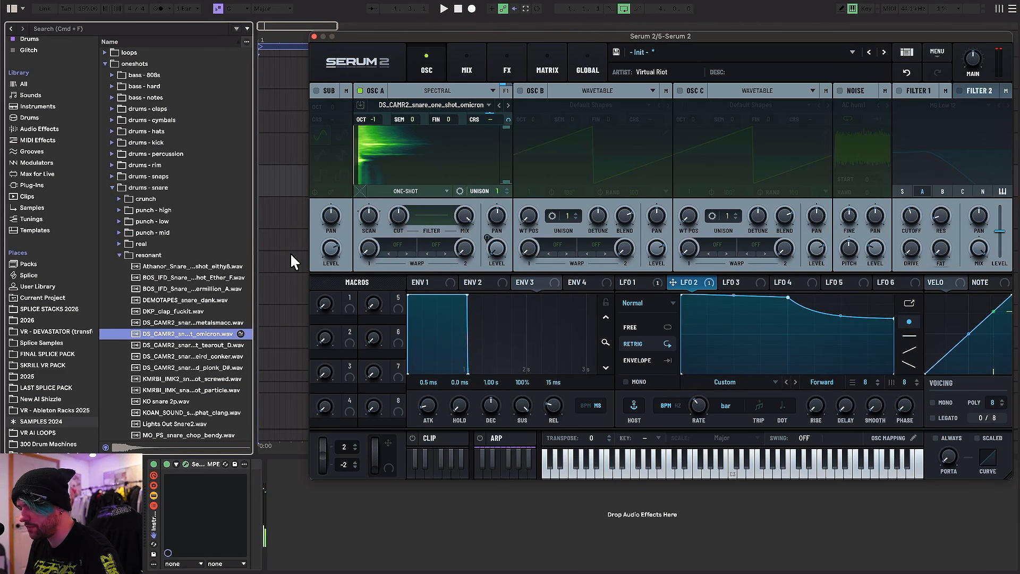
# Step: Load the DS_CAMR2 tearout_D snare into Osc A, set LFO 1's rate to 2 bars, and play a test note
pyautogui.moveTo(207, 348); pyautogui.dragTo(417, 142)
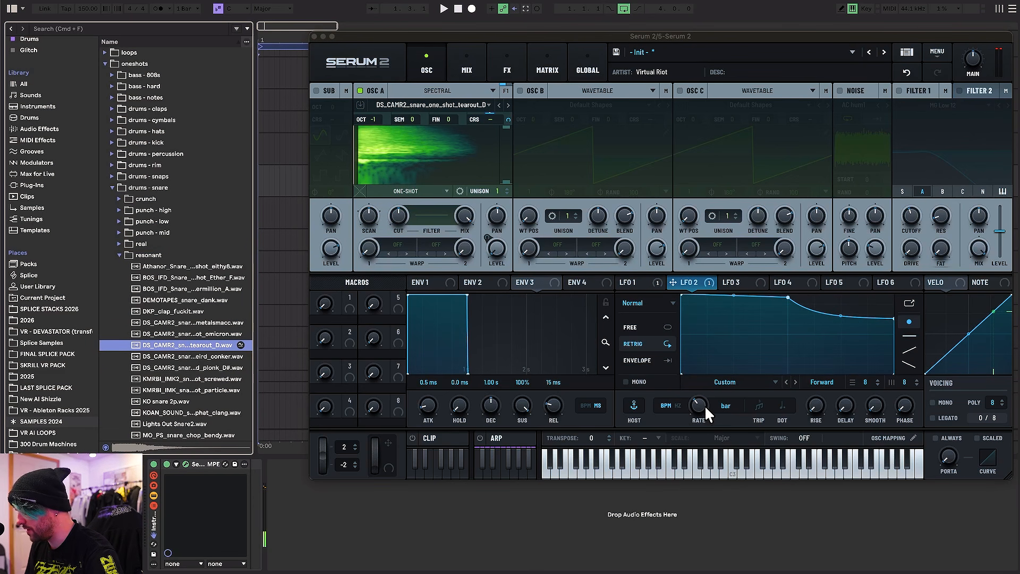
pyautogui.click(648, 286)
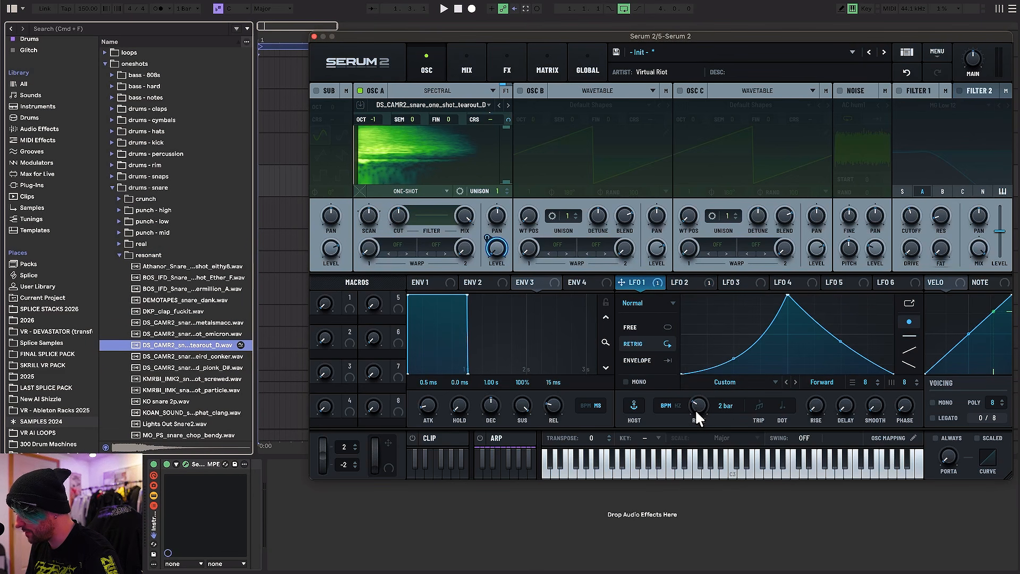
pyautogui.press('a')
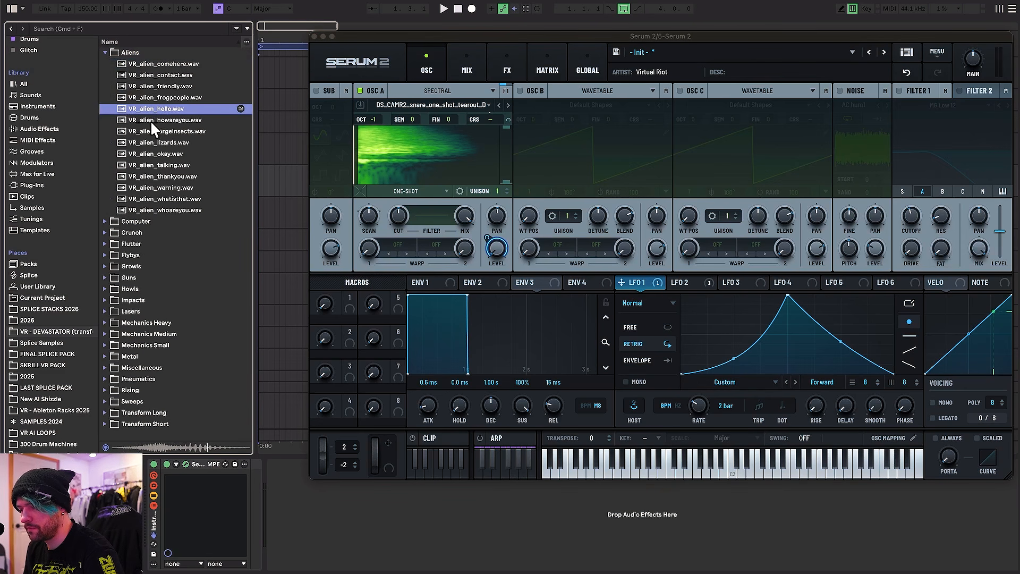
# Step: Audition VR_alien_howareyou.wav in the Aliens folder and close the Serum 2 window
pyautogui.click(151, 119)
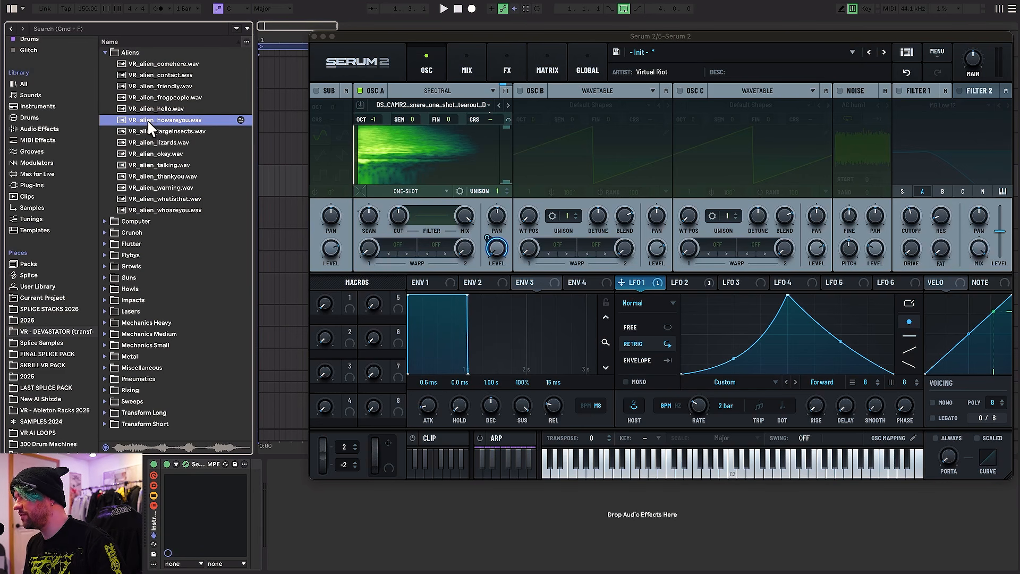
pyautogui.click(315, 37)
# Step: Load Reaktor 6 from the Instruments collection onto the bass instrument track in place of Serum 2
pyautogui.scroll(3, 67, 77)
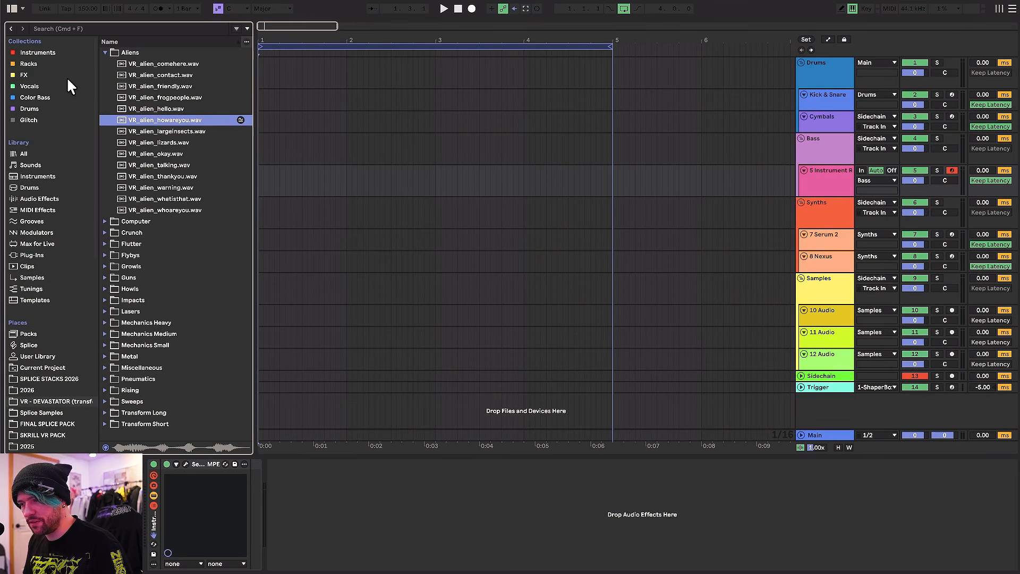
pyautogui.click(43, 52)
pyautogui.scroll(-10, 136, 301)
pyautogui.scroll(-1, 138, 308)
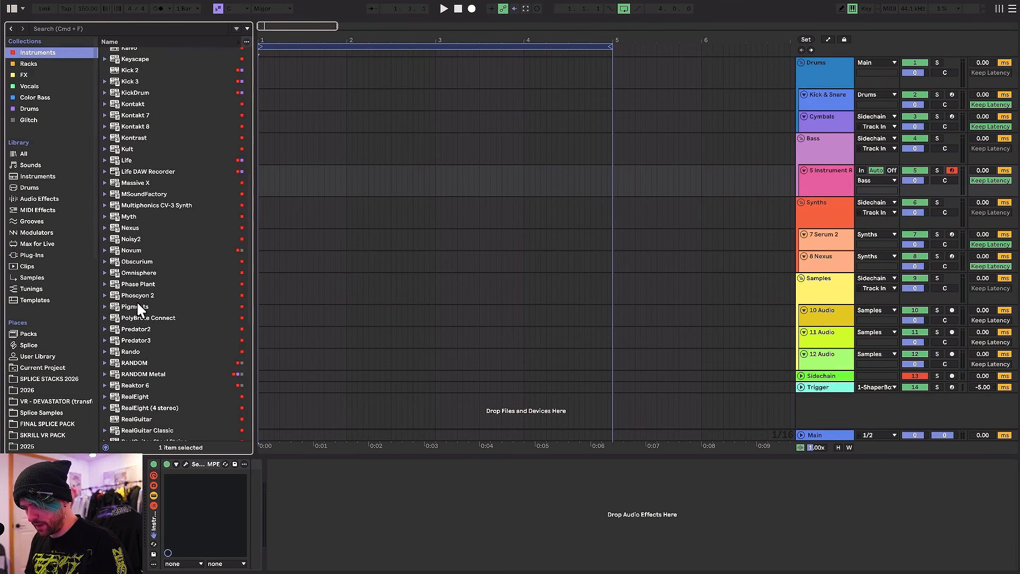
pyautogui.scroll(-5, 142, 279)
pyautogui.click(137, 335)
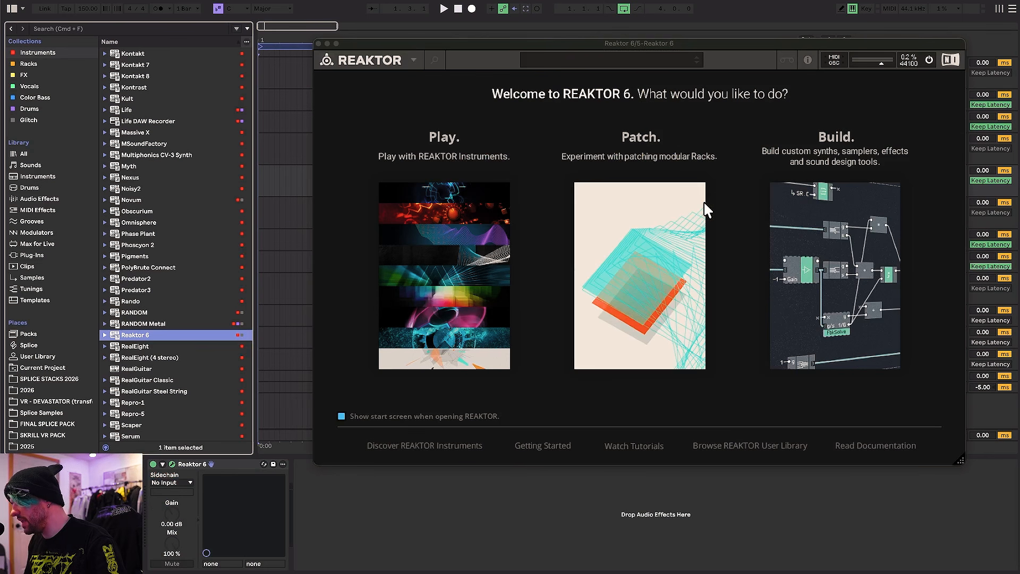
# Step: Open Reaktor's Play mode and load Skrewell.ens from the Sound Generators folder of the Reaktor Factory Library
pyautogui.click(444, 235)
pyautogui.moveTo(454, 42); pyautogui.dragTo(341, 41)
pyautogui.moveTo(266, 212); pyautogui.dragTo(268, 343)
pyautogui.click(277, 263)
pyautogui.click(209, 264)
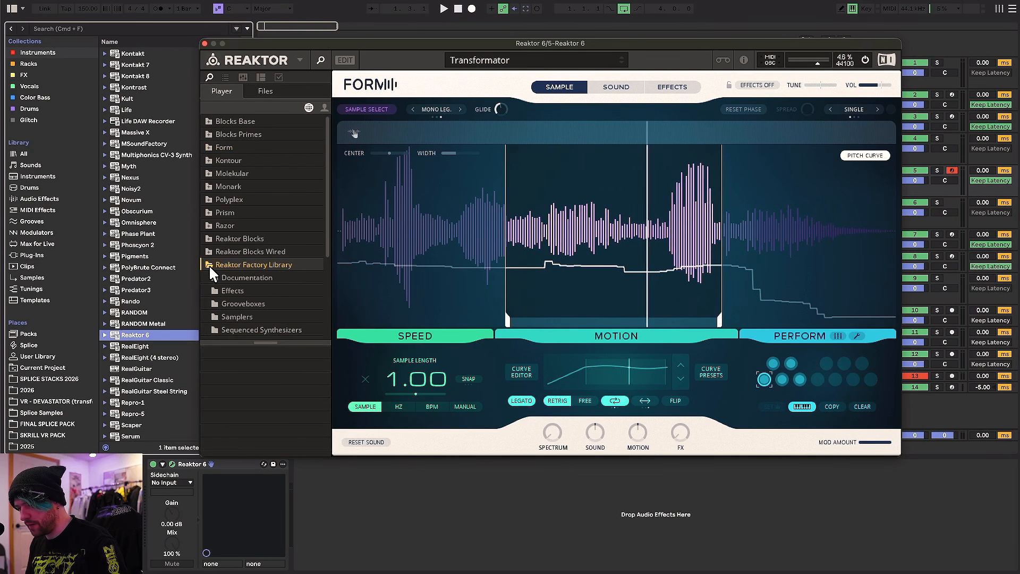
pyautogui.scroll(-3, 256, 273)
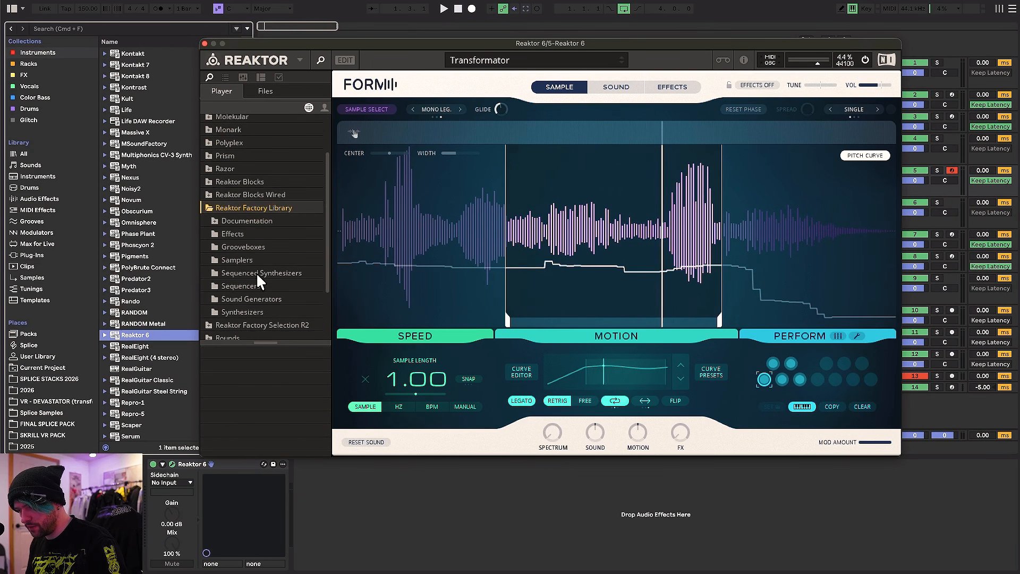
pyautogui.click(220, 300)
pyautogui.click(235, 378)
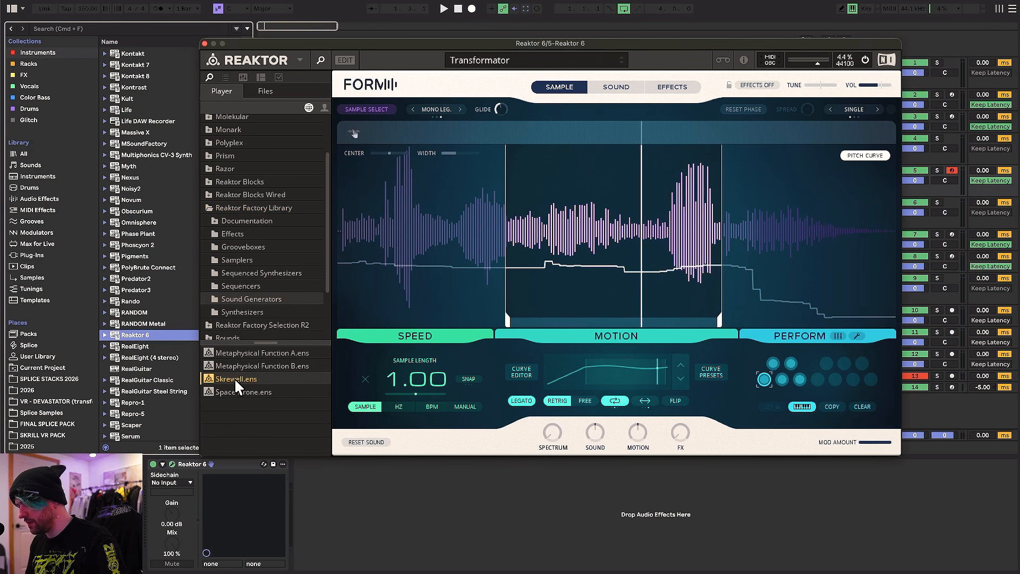
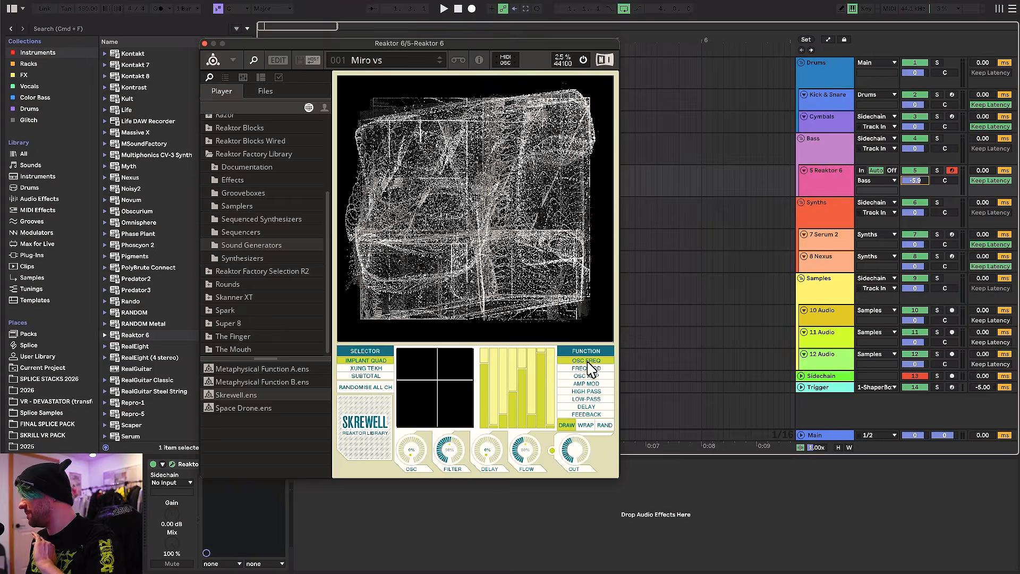
# Step: Examine Skrewell's function pages, including frequency modulation, oscillator amp, high-pass, low-pass and feedback, ending on AMP MOD
pyautogui.click(609, 368)
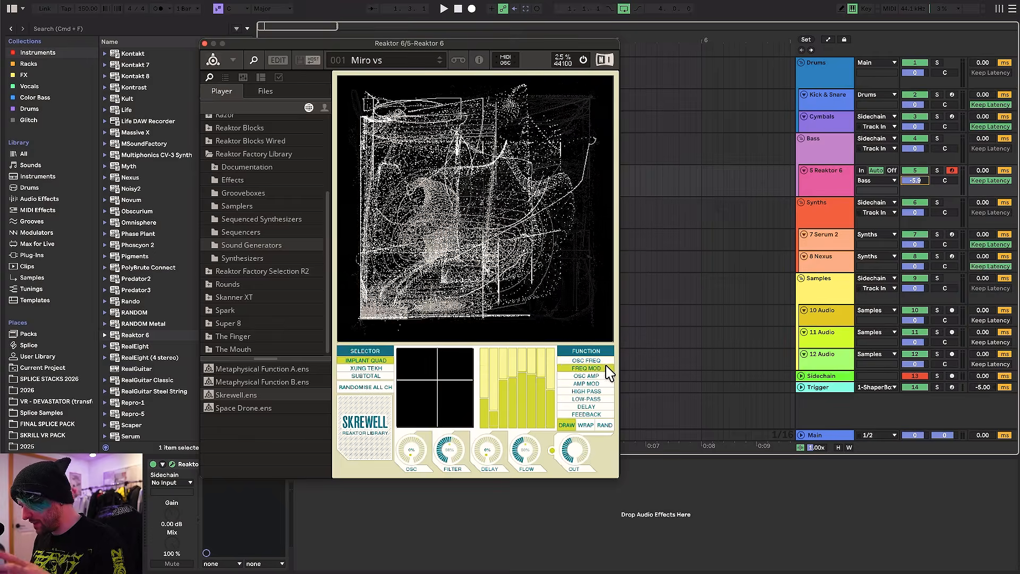
pyautogui.click(602, 377)
pyautogui.click(602, 384)
pyautogui.click(604, 391)
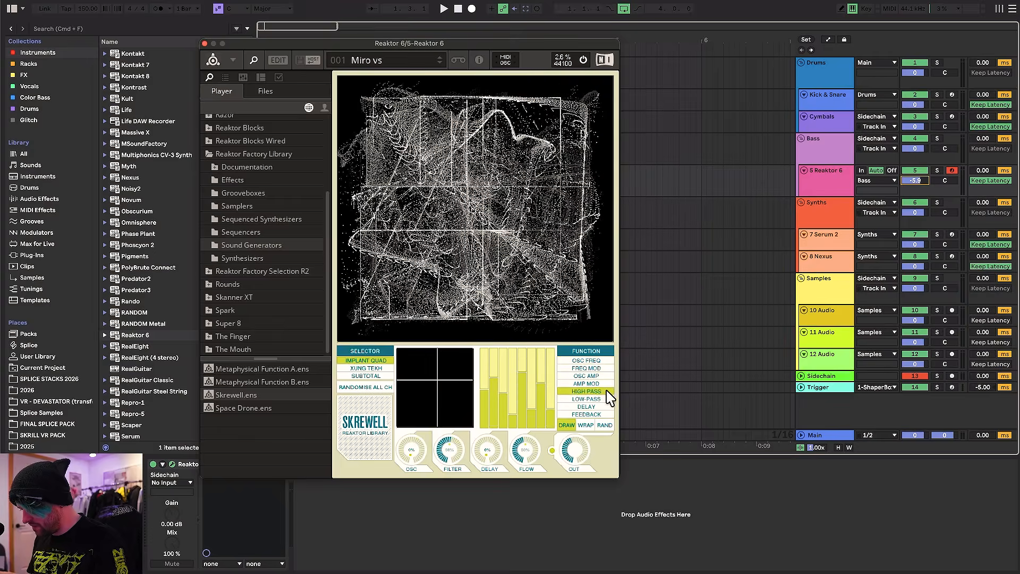
pyautogui.click(604, 398)
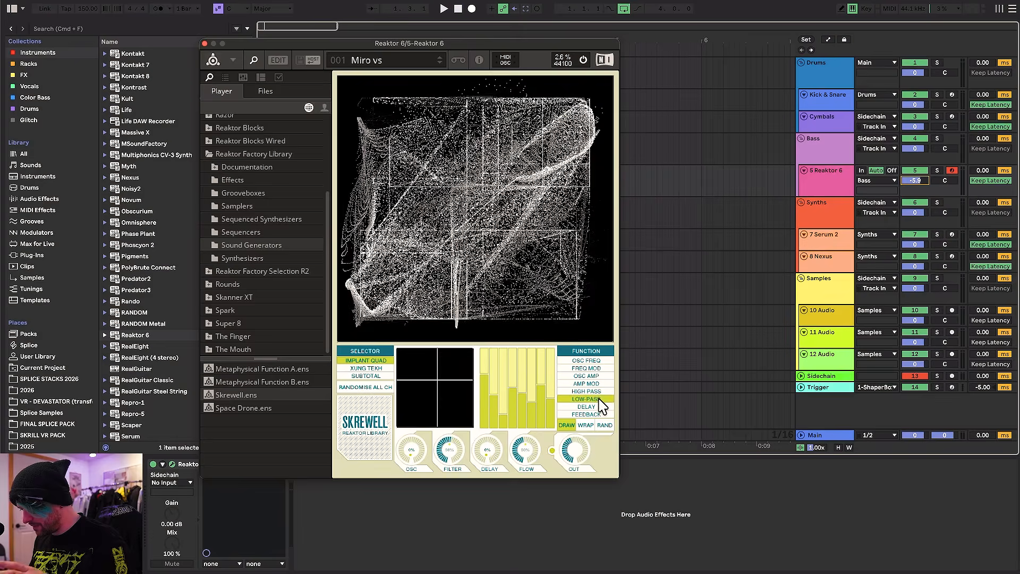
pyautogui.click(596, 406)
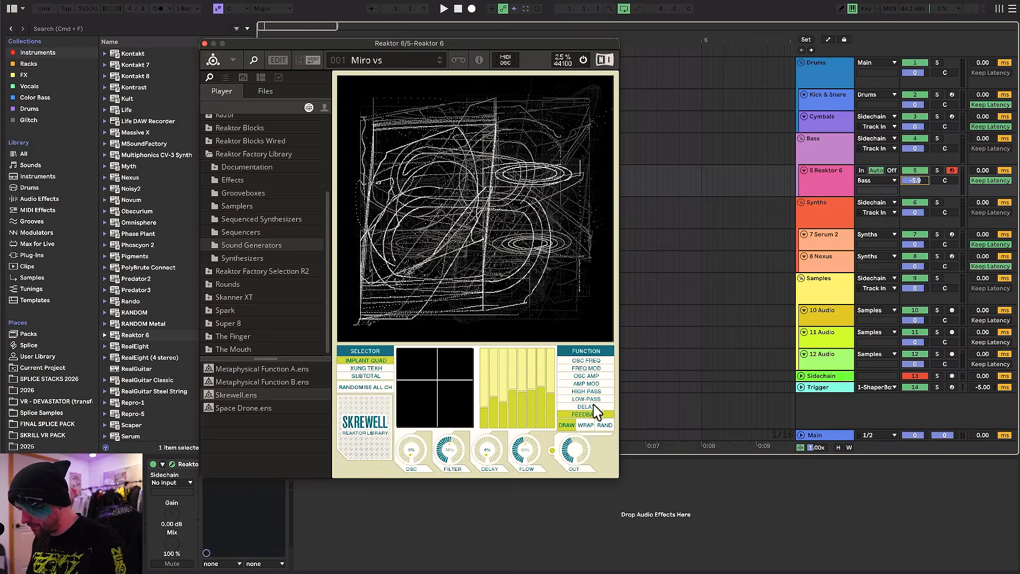
pyautogui.click(594, 384)
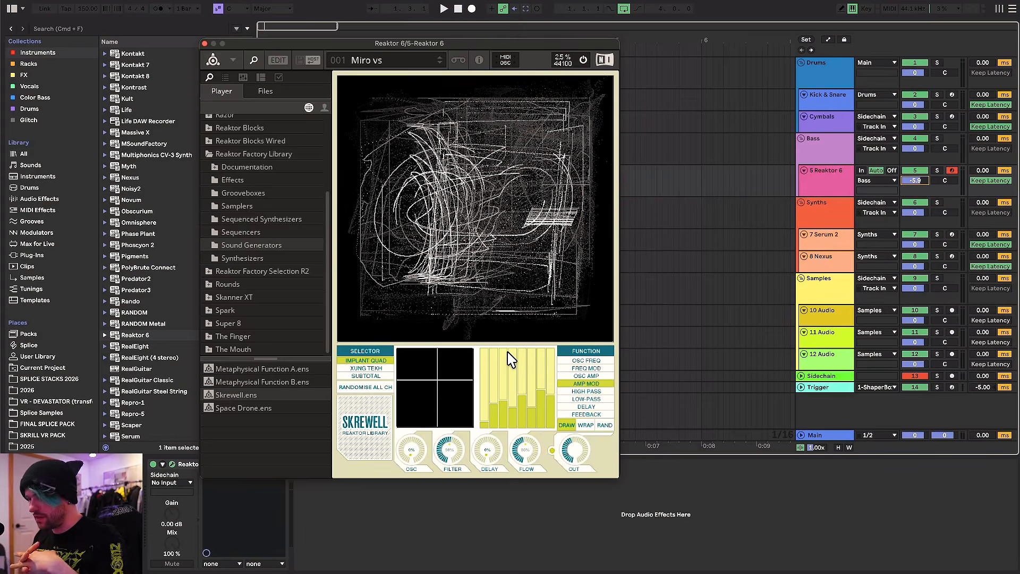
# Step: Compare Skrewell's XUNG TEKH mode with IMPLANT QUAD, keep IMPLANT QUAD, and toggle the output switch
pyautogui.click(374, 368)
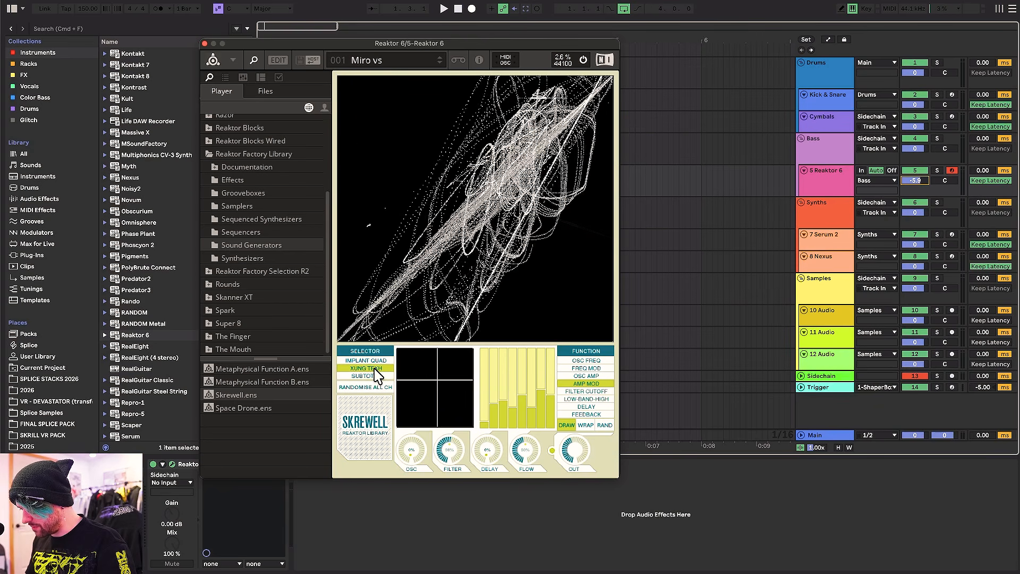
pyautogui.click(366, 360)
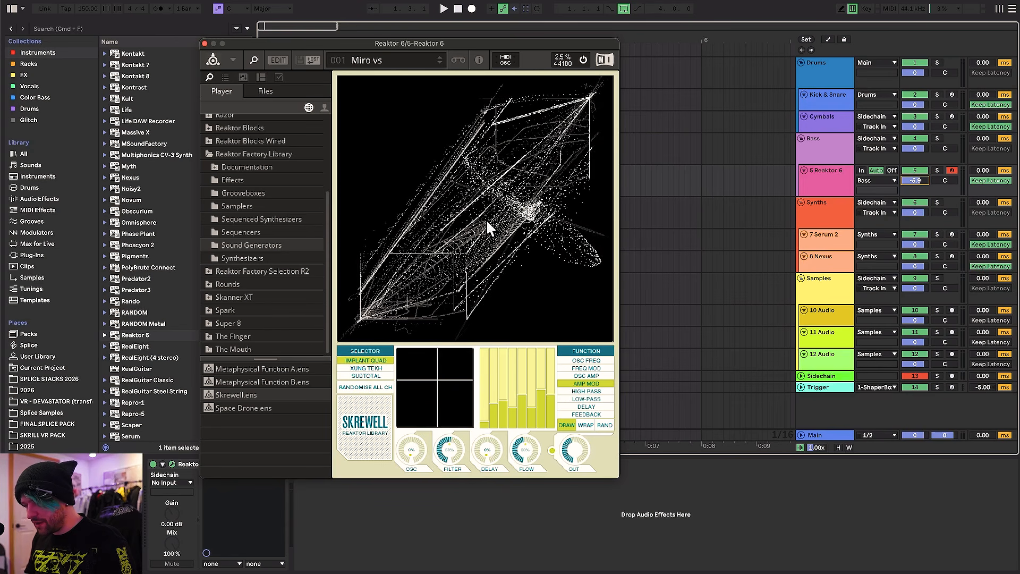
pyautogui.click(551, 451)
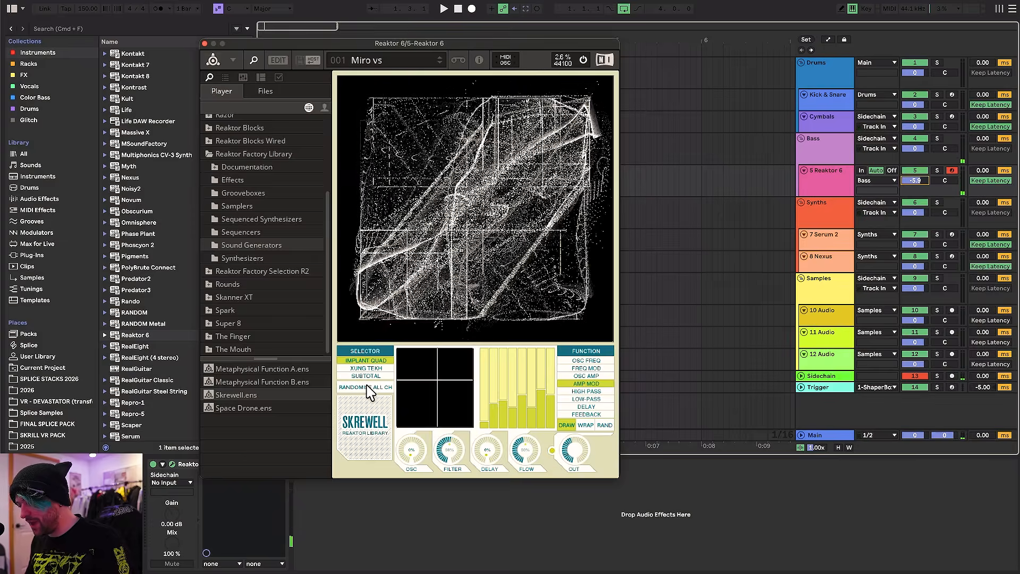
# Step: Show Skrewell's OSC AMP levels, switch to XUNG TEKH mode, and reposition the crosshair slightly lower in the XY pad
pyautogui.click(586, 376)
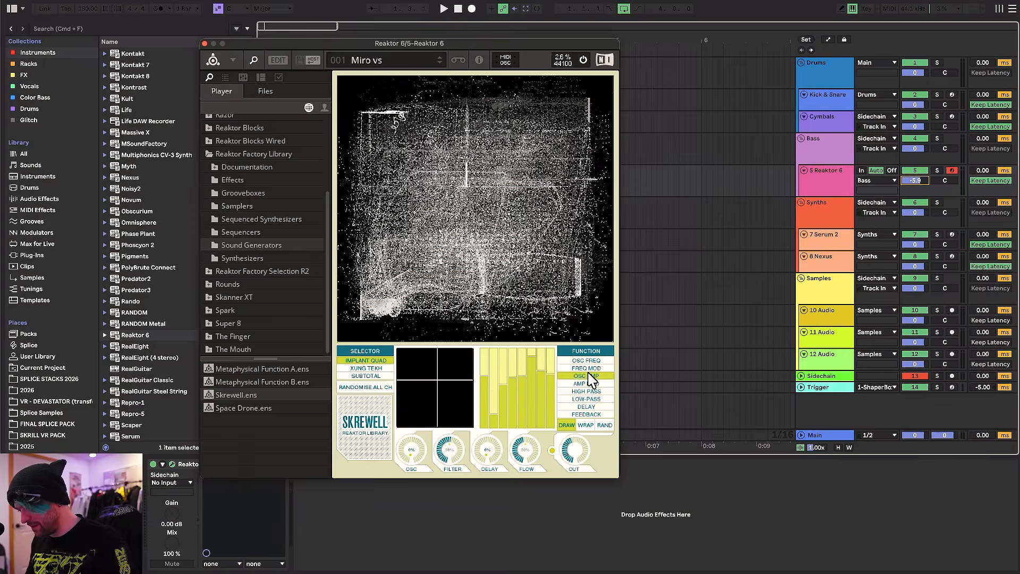
pyautogui.click(365, 369)
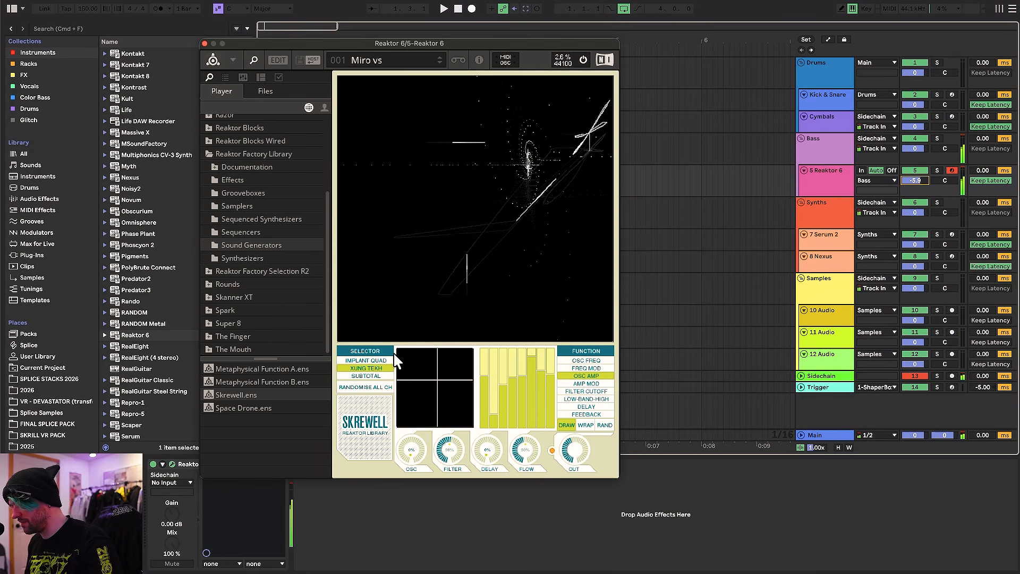
pyautogui.click(434, 391)
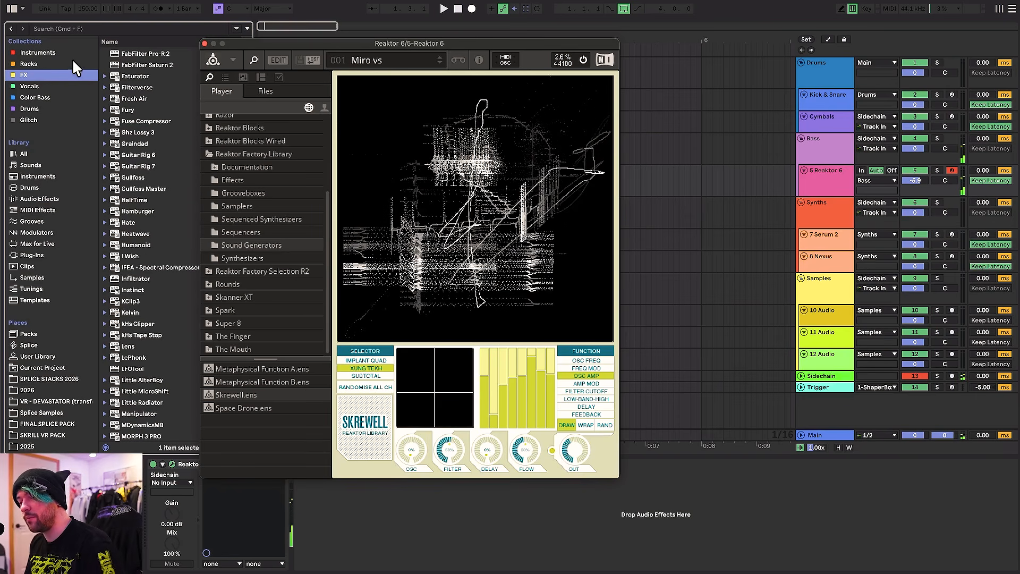
# Step: Add the VR - PHAT 2026 rack from the Racks collection and a Limiter from Audio Effects after Reaktor 6
pyautogui.click(37, 64)
pyautogui.scroll(-3, 153, 277)
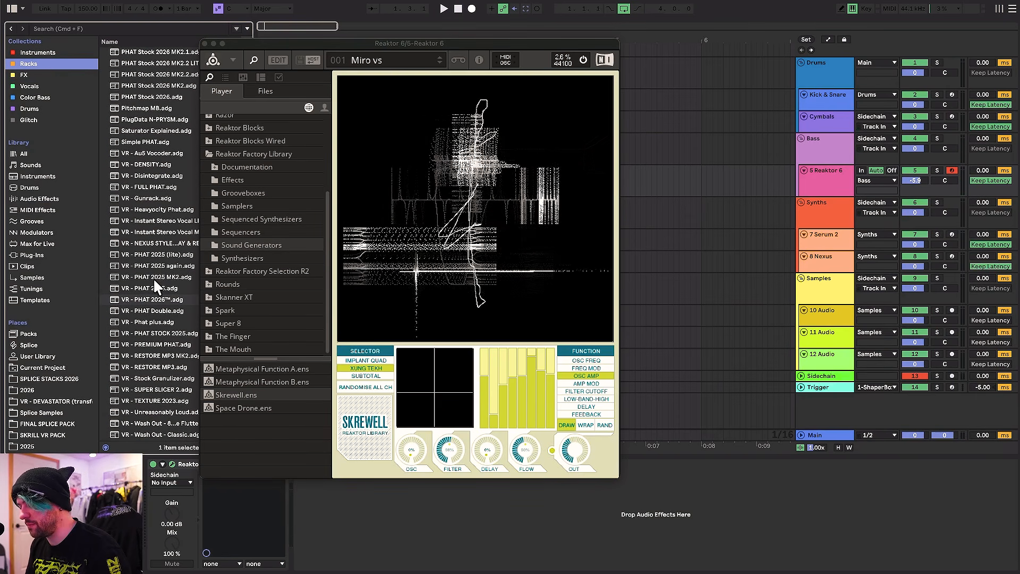
pyautogui.click(149, 257)
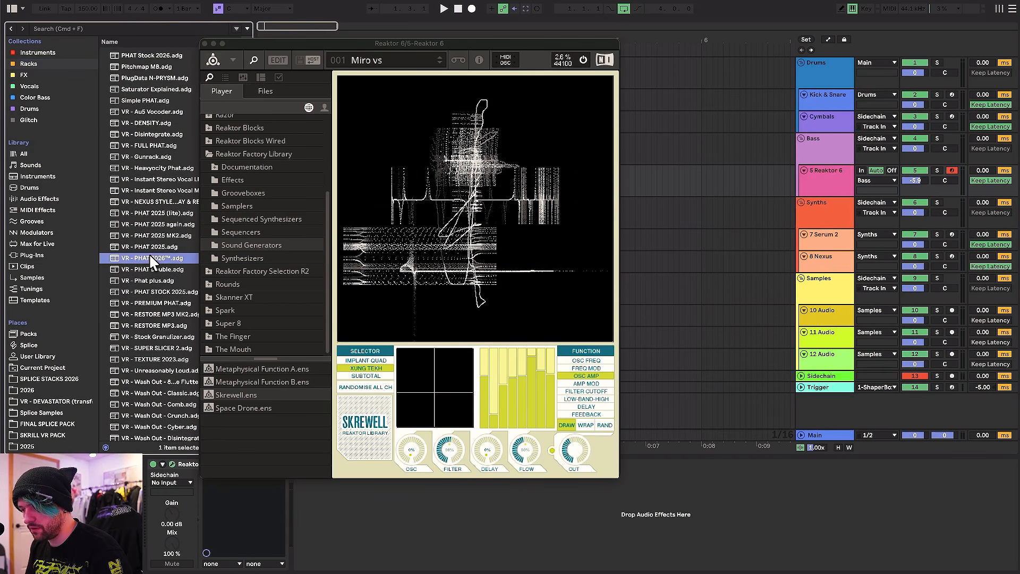
pyautogui.click(38, 197)
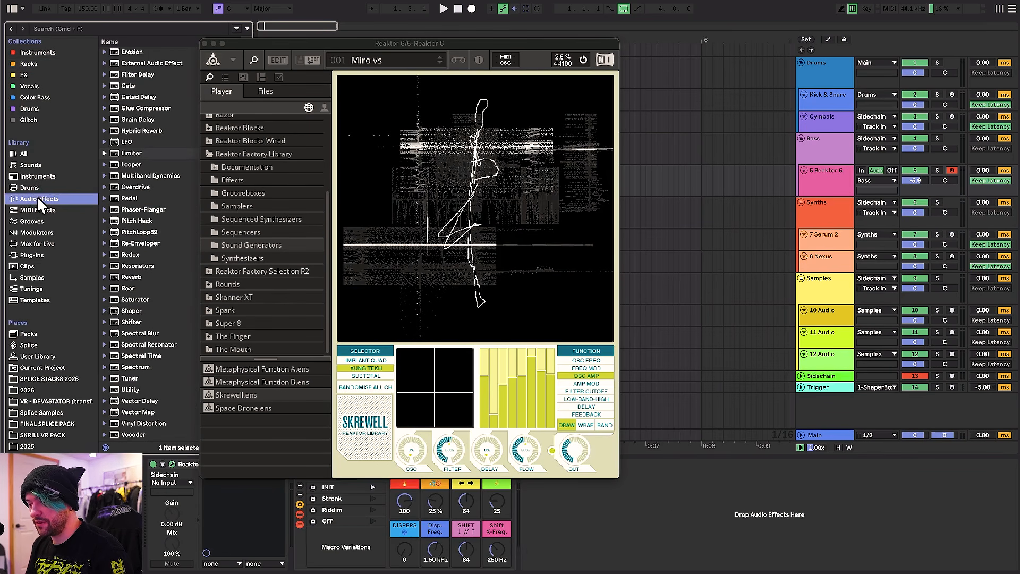
pyautogui.doubleClick(128, 153)
# Step: Switch Skrewell to SUBTOTAL, randomise all channels, and adjust the flow, delay and filter amounts, with delay at 100%
pyautogui.click(371, 375)
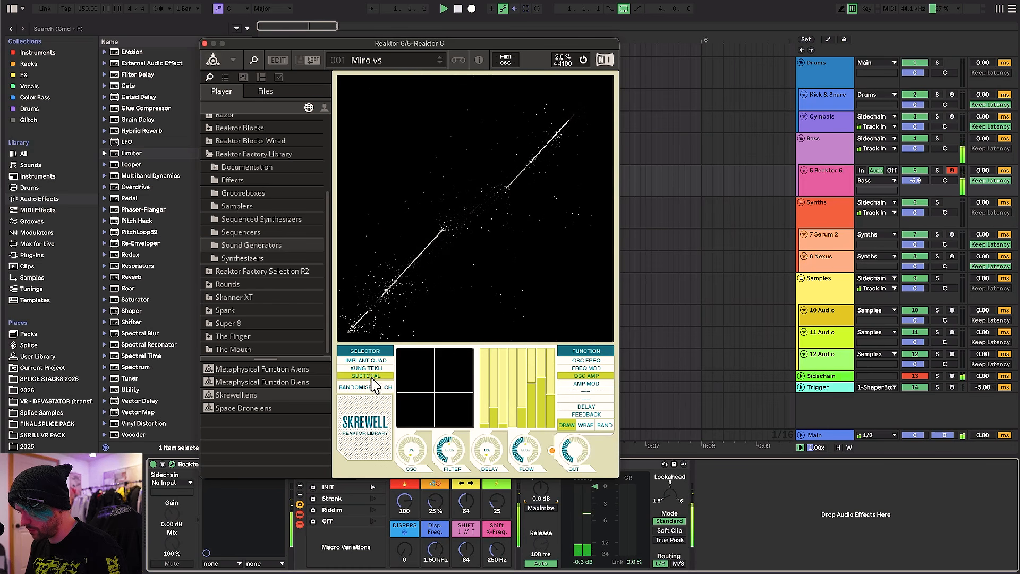
pyautogui.click(369, 387)
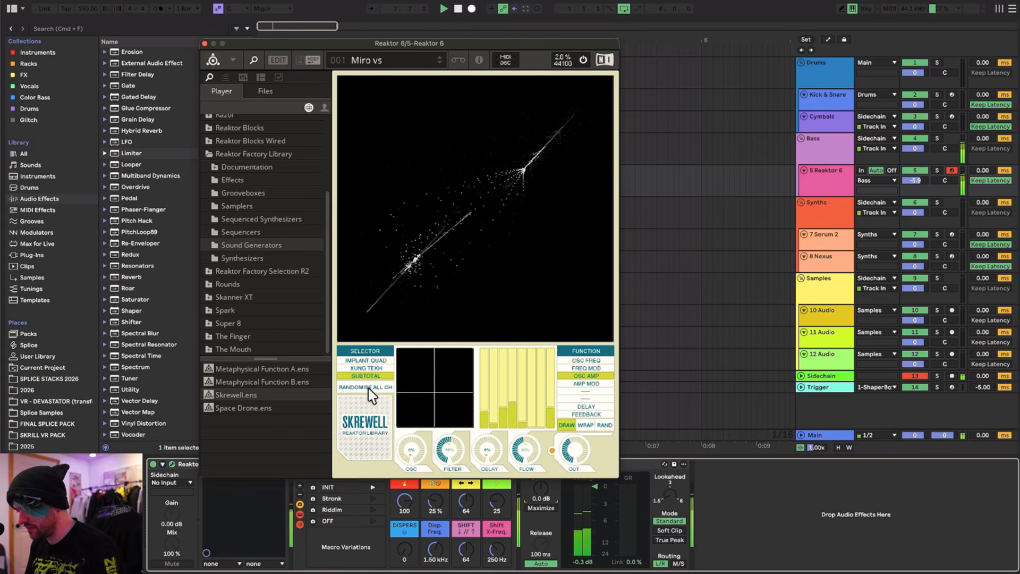
pyautogui.click(369, 388)
pyautogui.moveTo(530, 445); pyautogui.dragTo(527, 422)
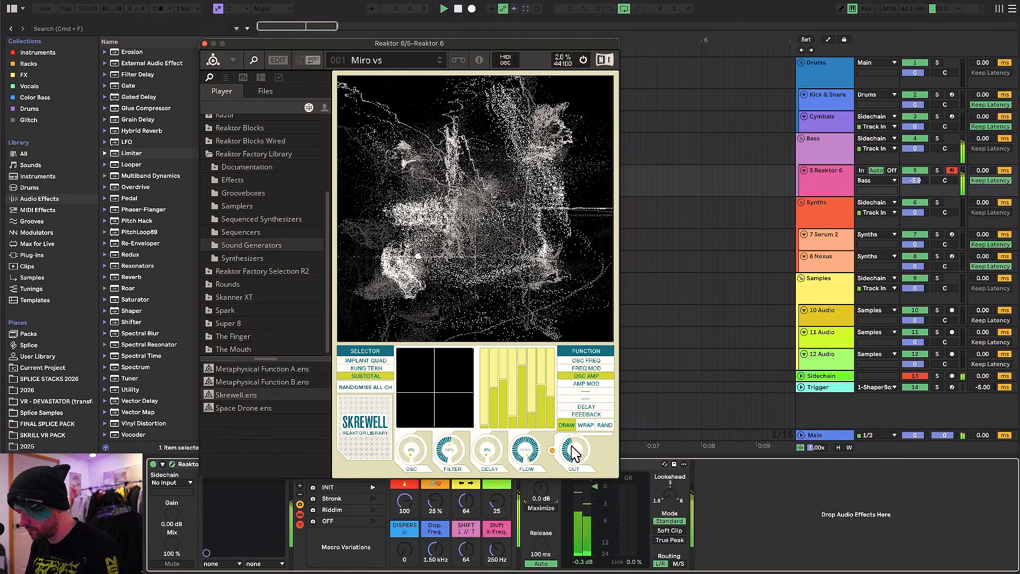
pyautogui.moveTo(487, 465); pyautogui.dragTo(485, 405)
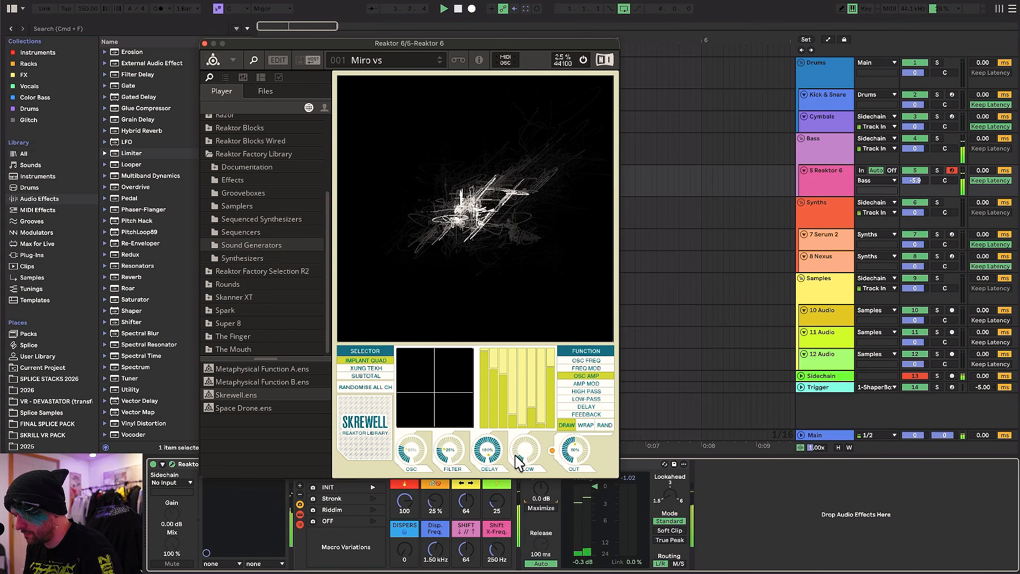
pyautogui.moveTo(467, 454); pyautogui.dragTo(468, 438)
# Step: Randomise all channels in XUNG TEKH mode and return Skrewell to IMPLANT QUAD
pyautogui.click(384, 368)
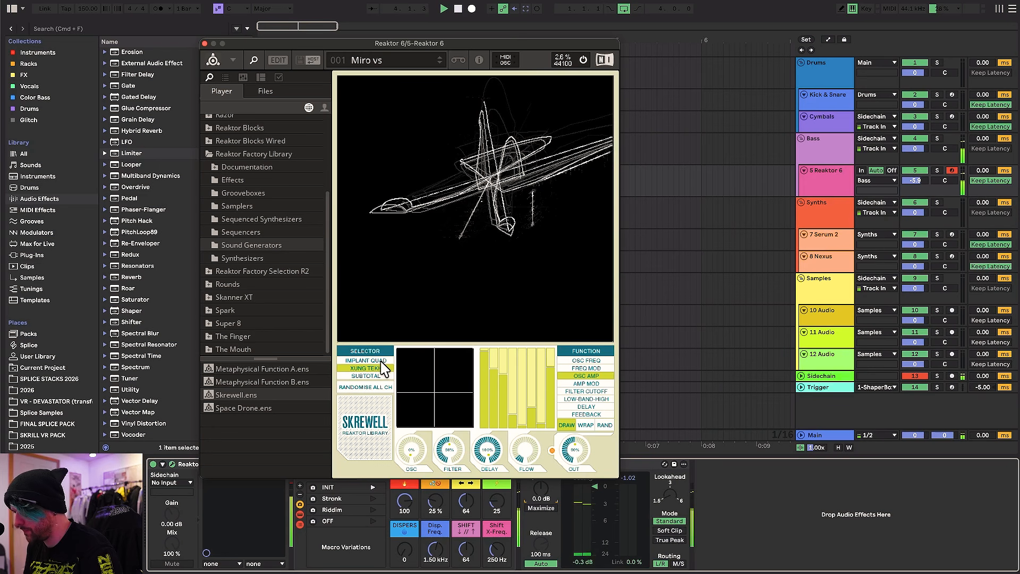
pyautogui.click(365, 387)
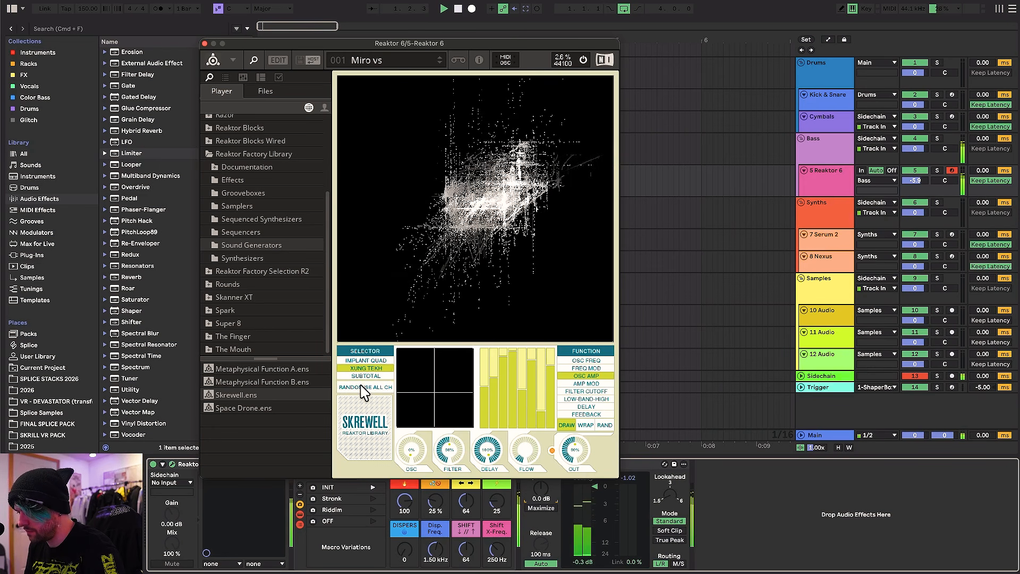
pyautogui.click(372, 361)
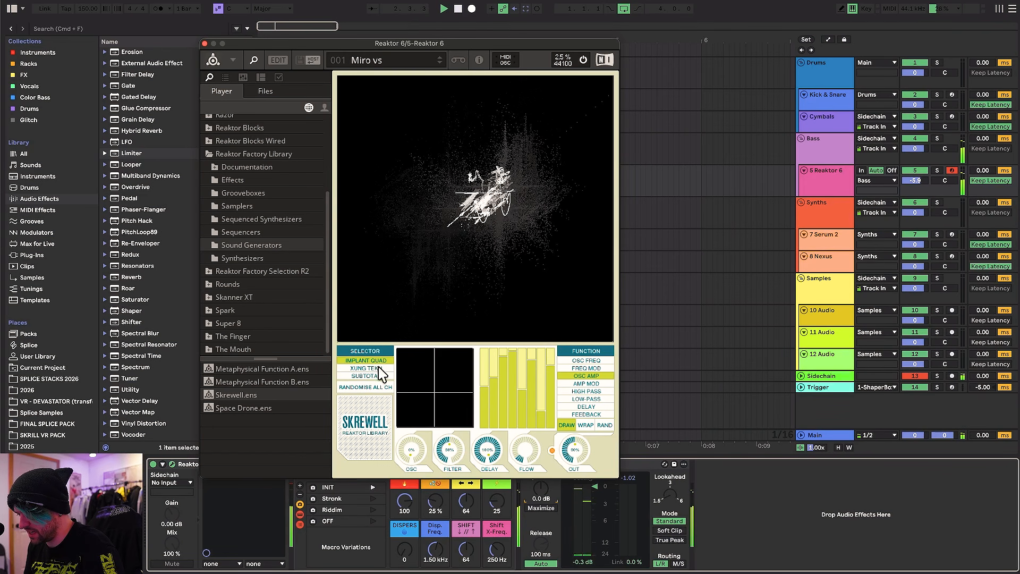
# Step: Vary Skrewell's filter, delay and flow amounts, and draw nearly even, low FEEDBACK levels across the channels
pyautogui.moveTo(412, 441); pyautogui.dragTo(403, 456)
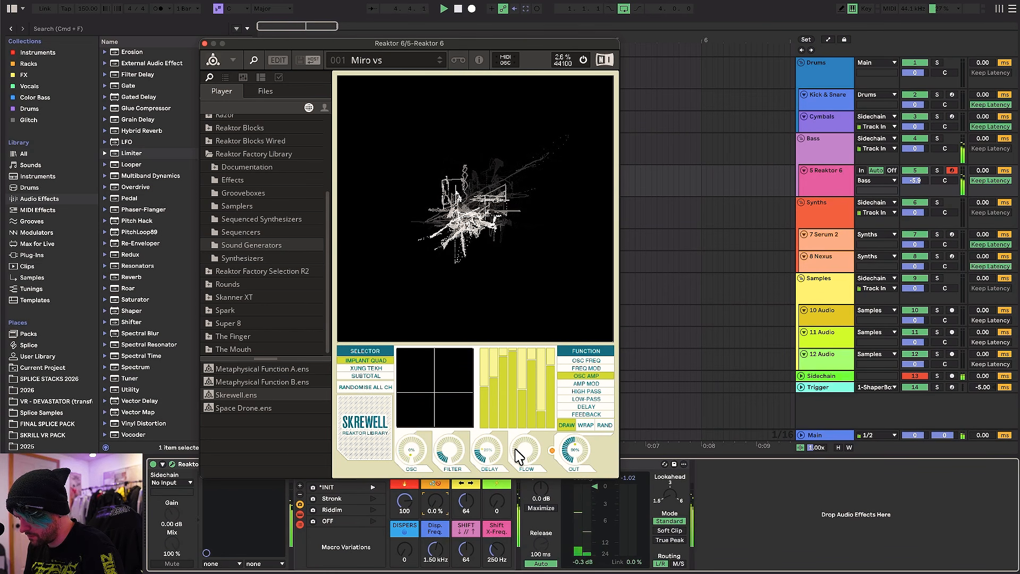
pyautogui.moveTo(516, 449)
pyautogui.mouseDown()
pyautogui.moveTo(519, 462)
pyautogui.moveTo(528, 456)
pyautogui.moveTo(531, 420)
pyautogui.moveTo(514, 473)
pyautogui.moveTo(558, 321)
pyautogui.moveTo(512, 537)
pyautogui.moveTo(597, 217)
pyautogui.moveTo(524, 526)
pyautogui.mouseUp()
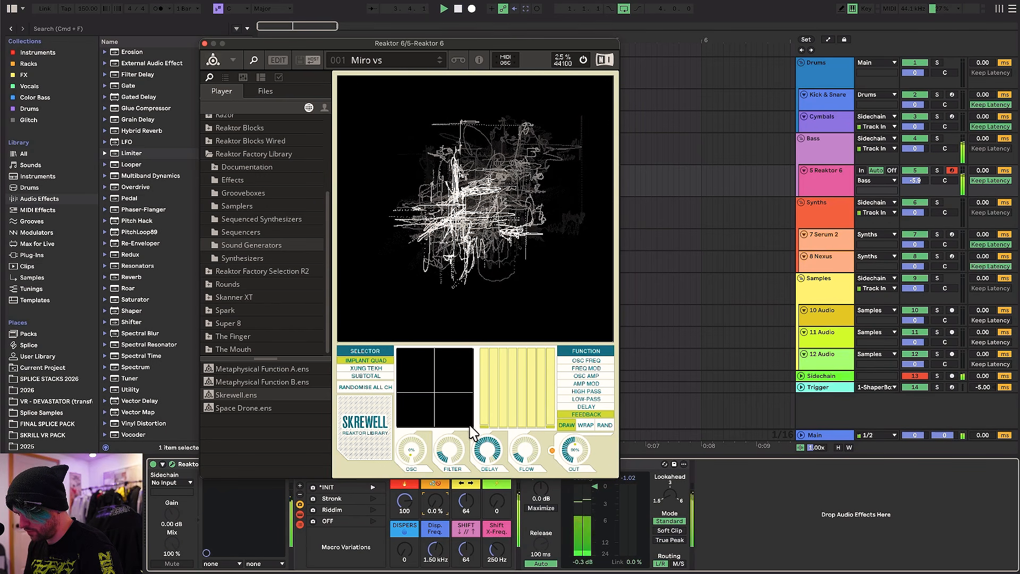
pyautogui.moveTo(552, 396); pyautogui.dragTo(484, 396)
pyautogui.moveTo(488, 350)
pyautogui.mouseDown()
pyautogui.moveTo(546, 421)
pyautogui.moveTo(528, 431)
pyautogui.moveTo(552, 417)
pyautogui.moveTo(513, 428)
pyautogui.mouseUp()
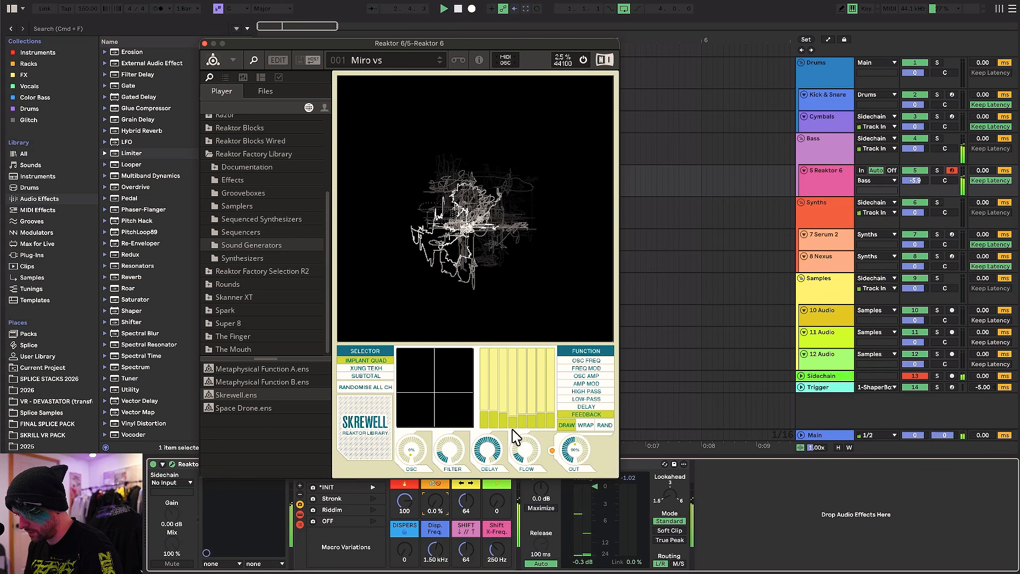
pyautogui.click(493, 483)
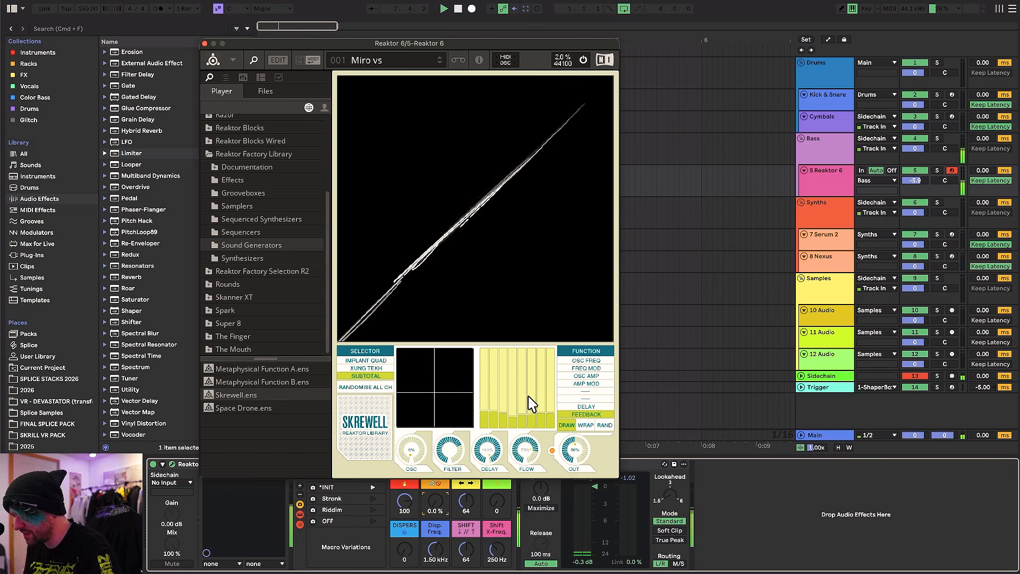
# Step: Randomise all channels in SUBTOTAL mode and sweep Skrewell's delay and flow amounts to vary the texture
pyautogui.click(365, 387)
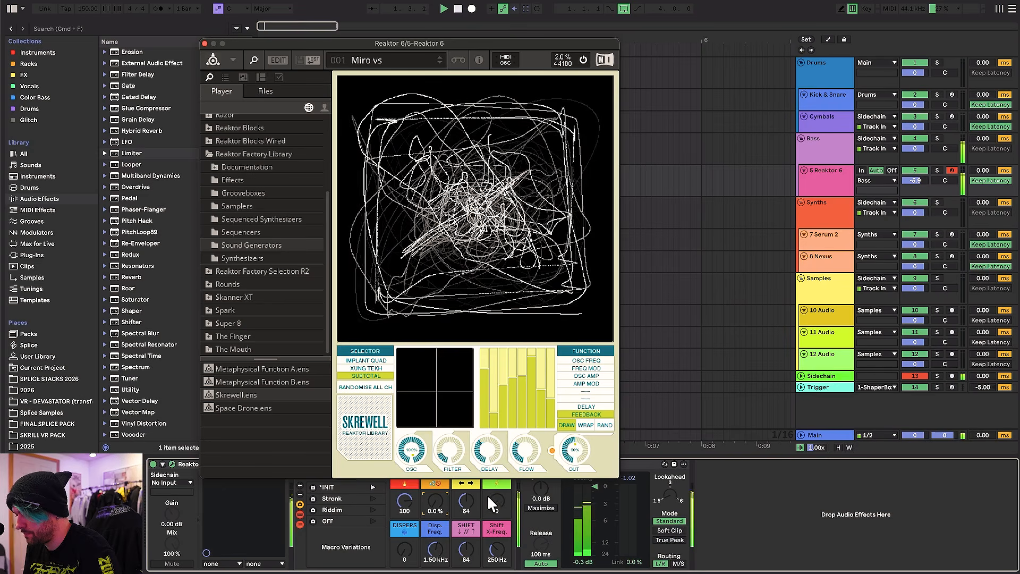
pyautogui.moveTo(476, 480); pyautogui.dragTo(473, 420)
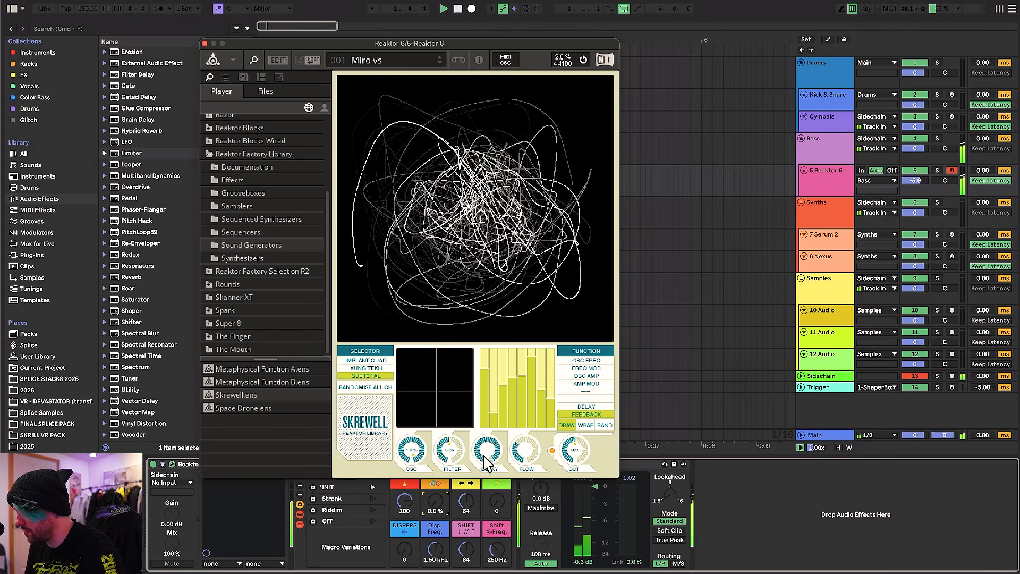
pyautogui.moveTo(487, 440); pyautogui.dragTo(474, 499)
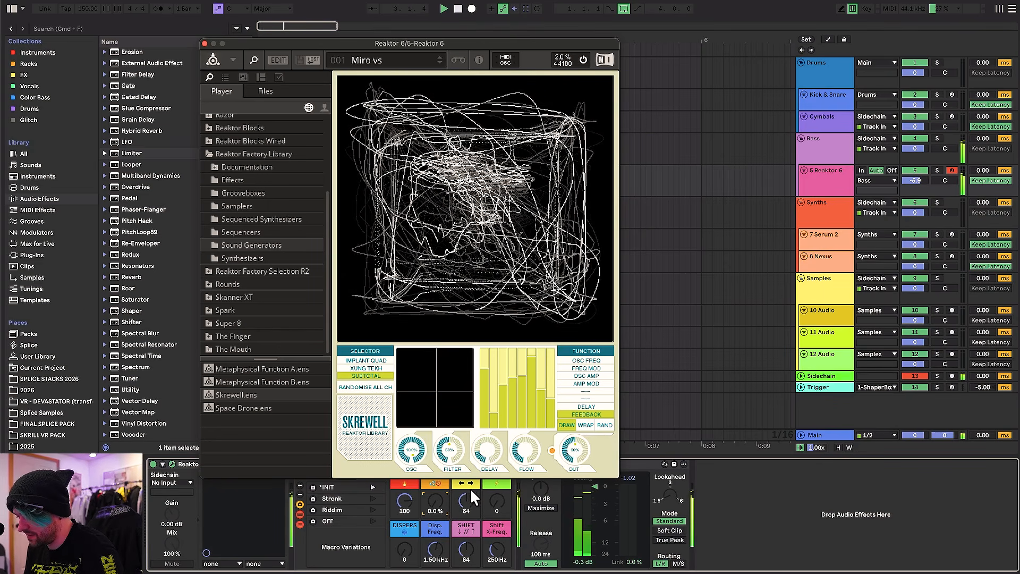
pyautogui.moveTo(525, 451); pyautogui.dragTo(526, 428)
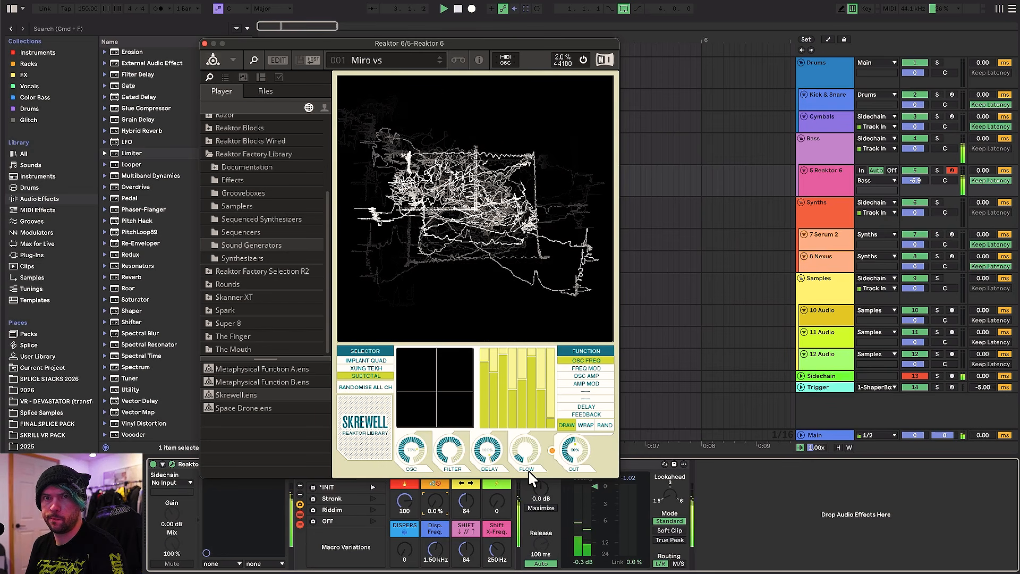
pyautogui.press('XF86AudioRaiseVolume')
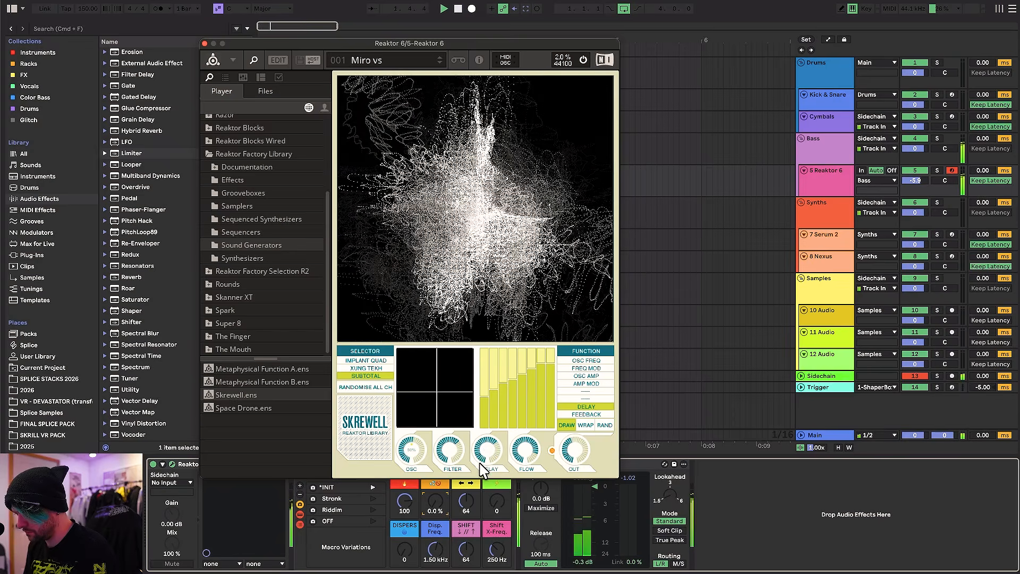
# Step: Try XUNG TEKH mode, switch Skrewell to IMPLANT QUAD, and randomise all channels
pyautogui.click(366, 367)
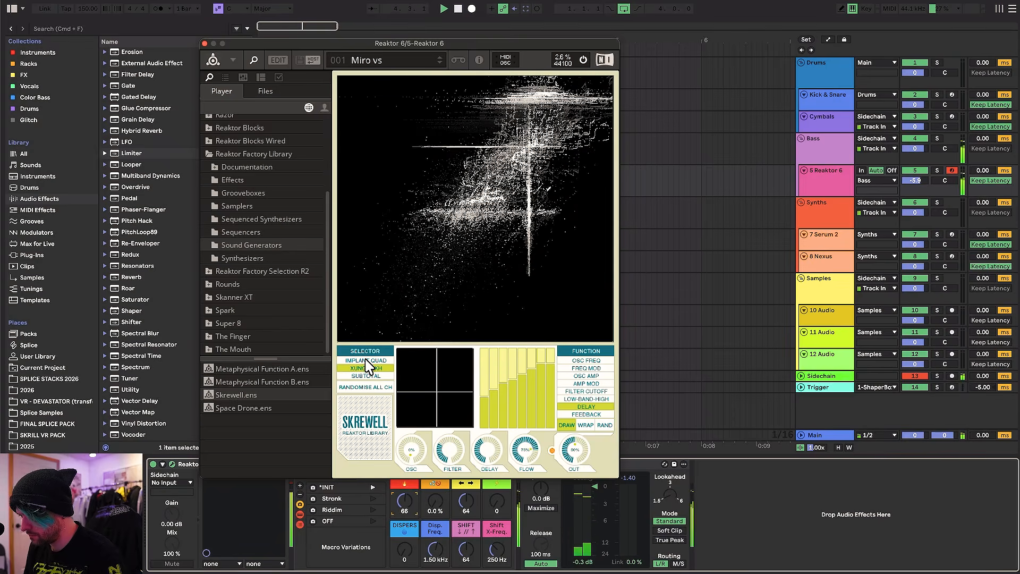
pyautogui.click(365, 360)
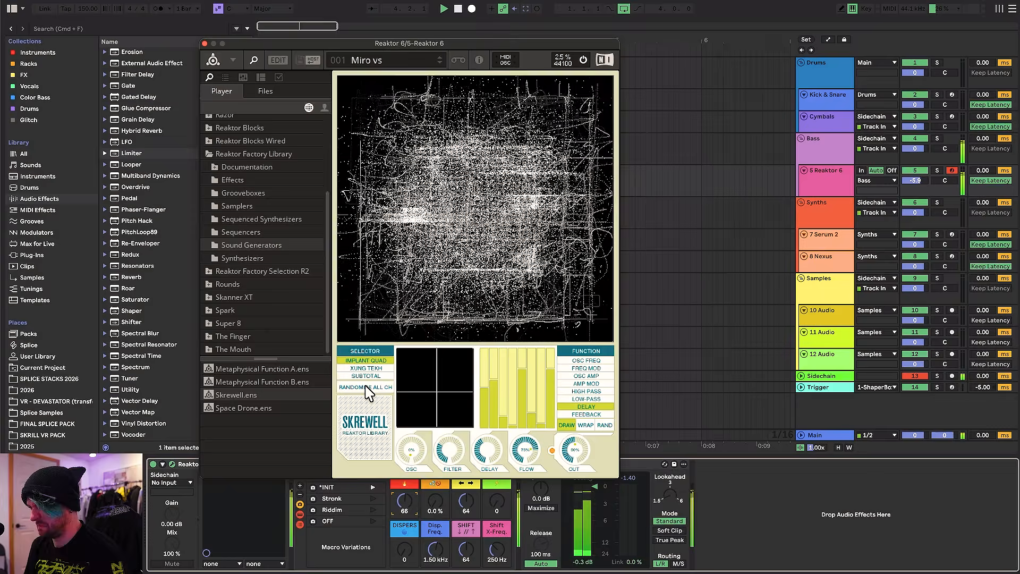
pyautogui.click(366, 387)
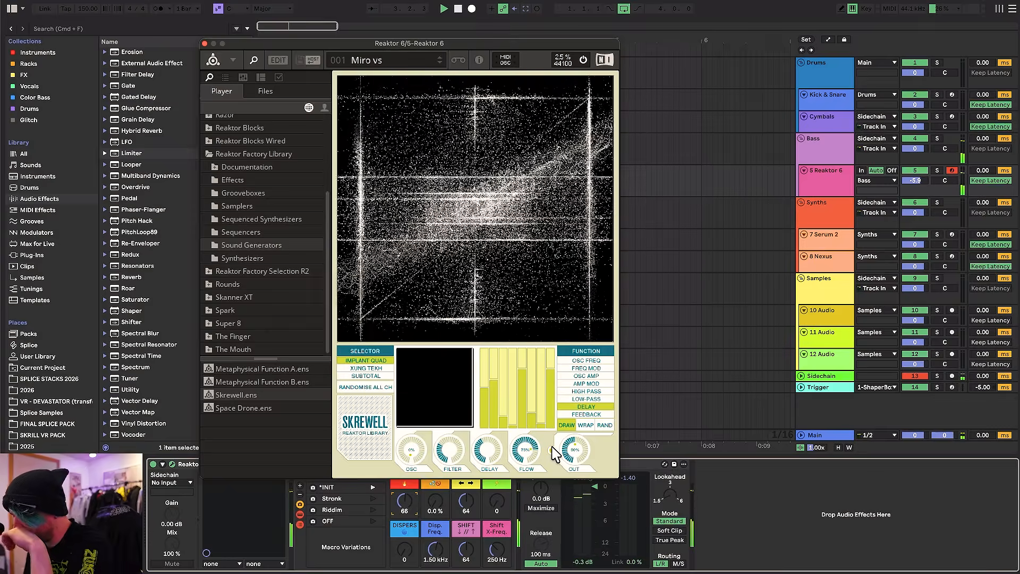
# Step: Lower the PHAT macro of the VR - PHAT 2026 rack to 22 and toggle Skrewell's output switch
pyautogui.moveTo(405, 501); pyautogui.dragTo(405, 522)
pyautogui.moveTo(405, 523); pyautogui.dragTo(405, 527)
pyautogui.click(553, 451)
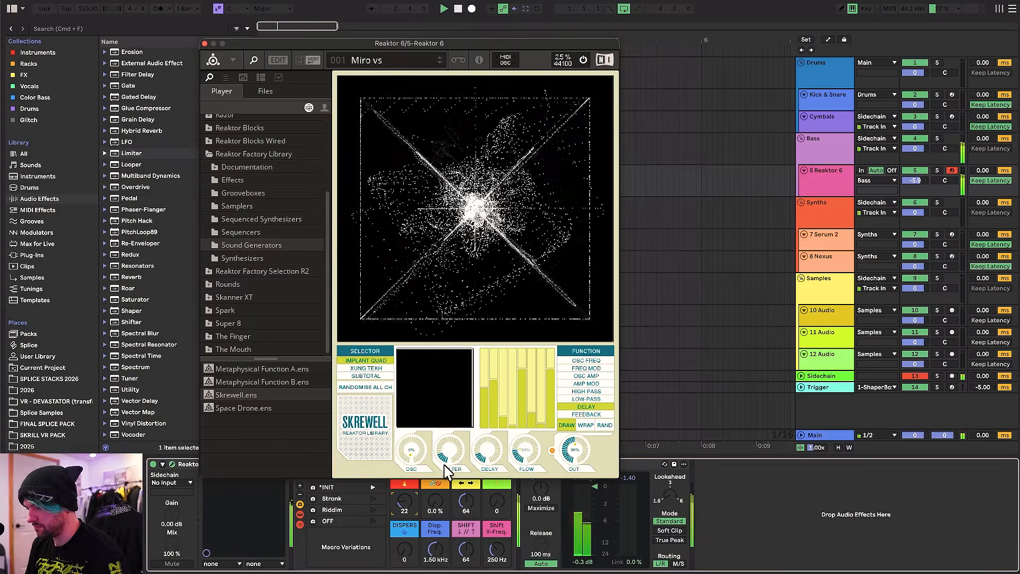
# Step: Bring Skrewell's filter amount down to 0% and raise its delay amount
pyautogui.moveTo(446, 441)
pyautogui.mouseDown()
pyautogui.moveTo(443, 479)
pyautogui.moveTo(441, 458)
pyautogui.mouseUp()
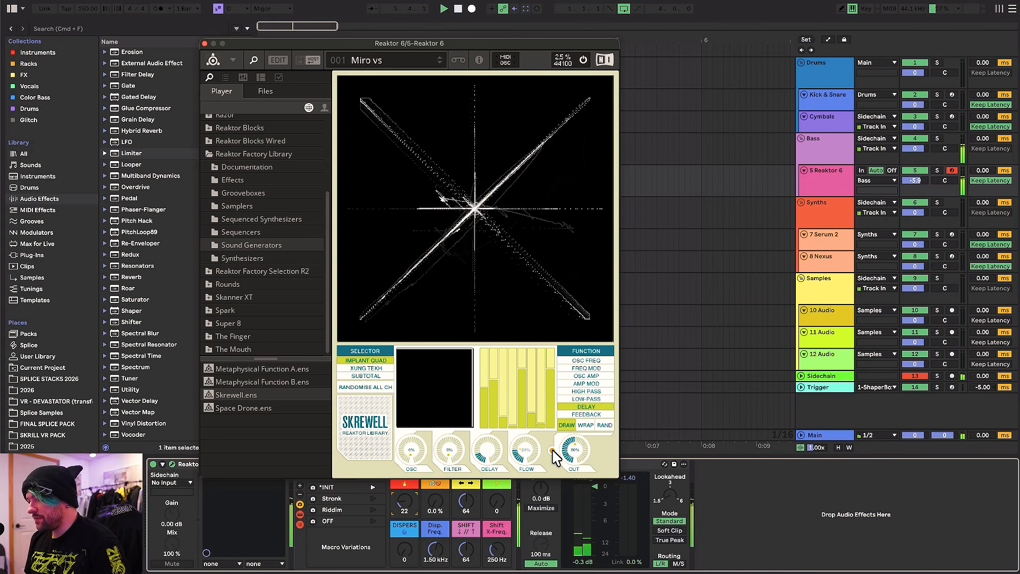
pyautogui.moveTo(485, 451); pyautogui.dragTo(494, 436)
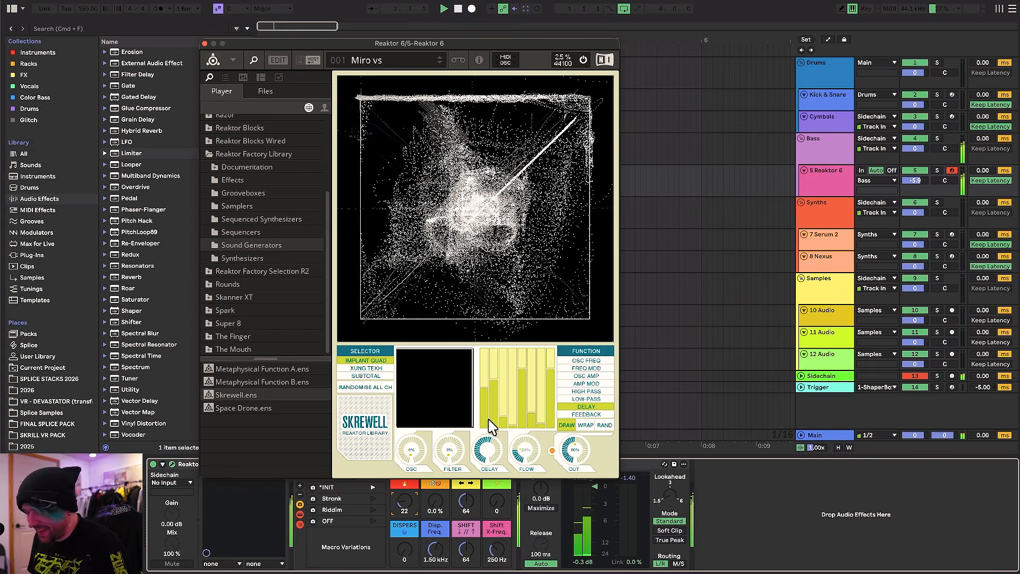
pyautogui.moveTo(489, 422); pyautogui.dragTo(501, 406)
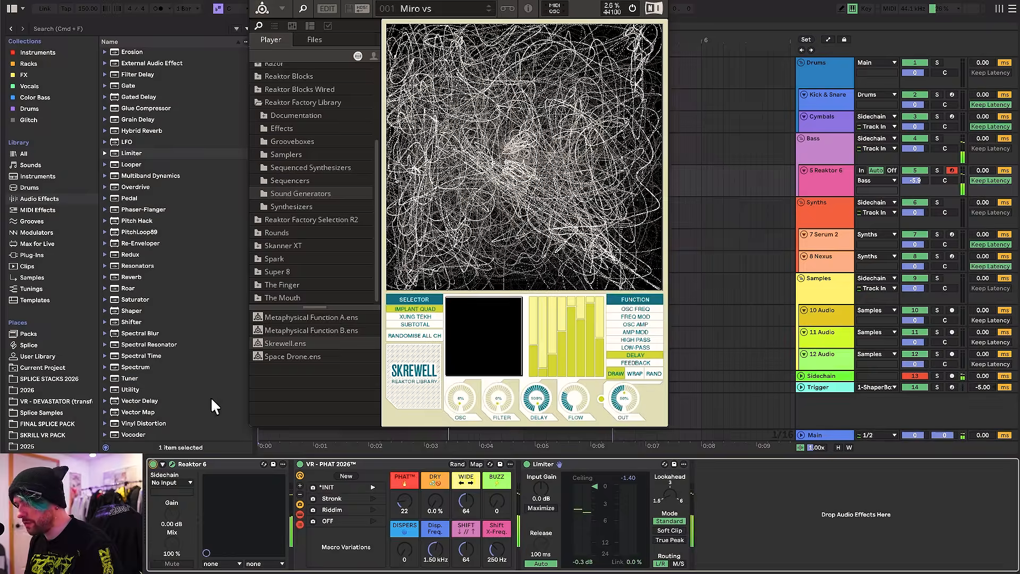
# Step: Add the VR - Chaos Grain Delay, Chaos NeuroFilter MS and Chaos Vocoder racks from the VR - Ableton Racks 2025 folder before the Limiter
pyautogui.scroll(-3, 56, 376)
pyautogui.click(53, 361)
pyautogui.click(53, 384)
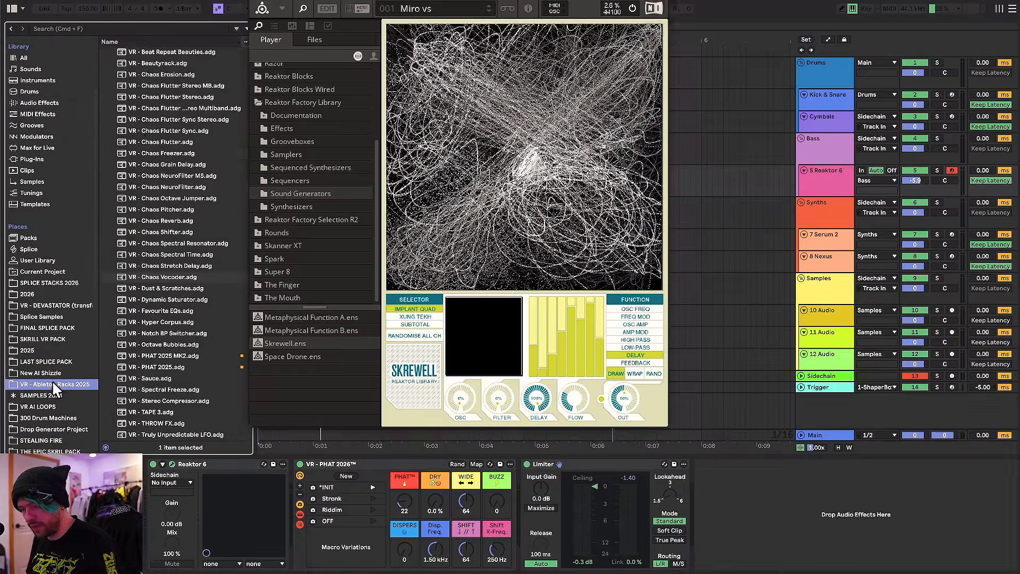
pyautogui.scroll(2, 140, 112)
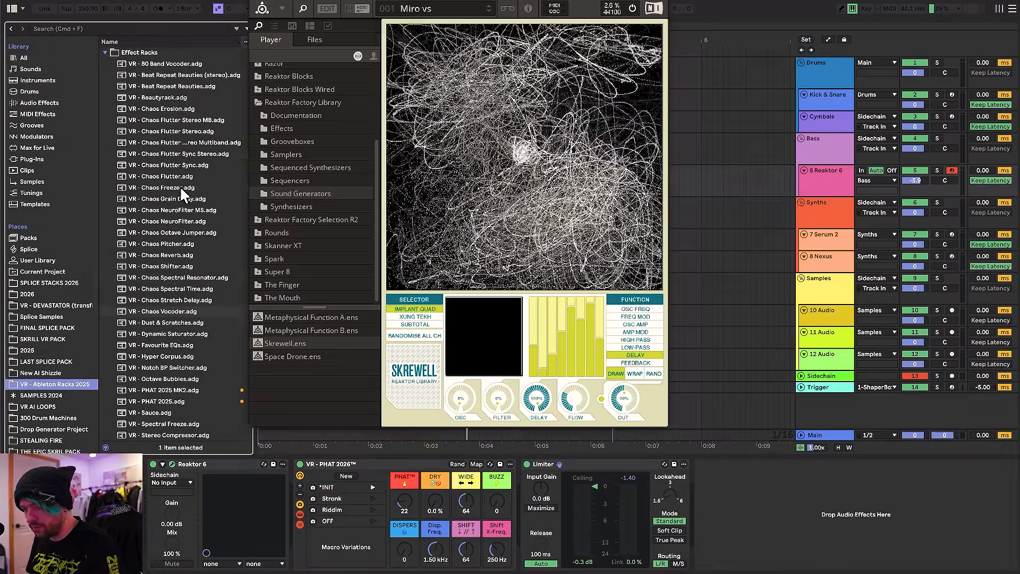
pyautogui.moveTo(176, 199); pyautogui.dragTo(498, 486)
pyautogui.click(161, 210)
pyautogui.moveTo(162, 209); pyautogui.dragTo(918, 492)
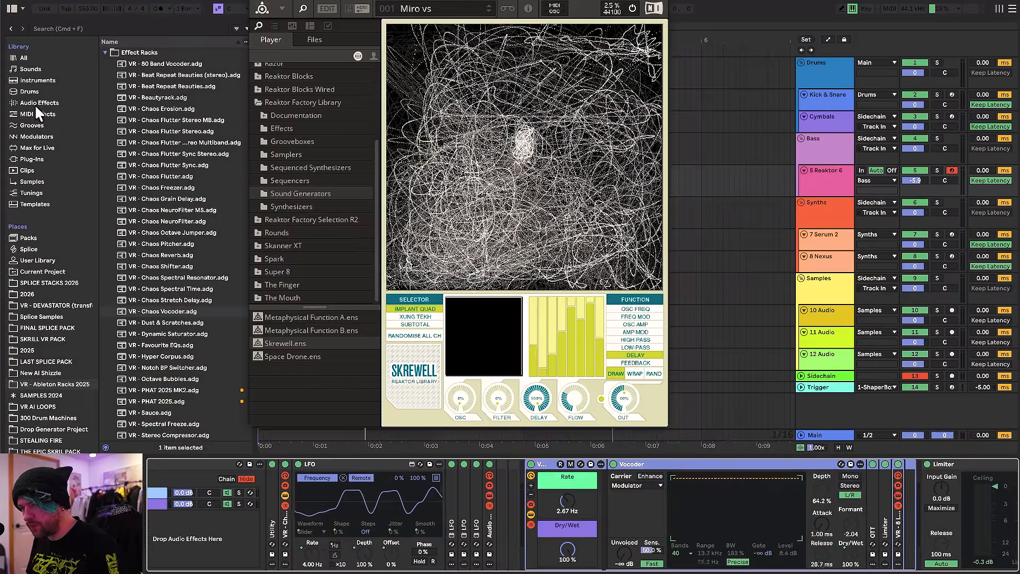
# Step: Insert Multiband Dynamics from Audio Effects between the Chaos NeuroFilter and Chaos Vocoder racks, and check the processed signal along the chain
pyautogui.click(34, 104)
pyautogui.moveTo(154, 176); pyautogui.dragTo(649, 508)
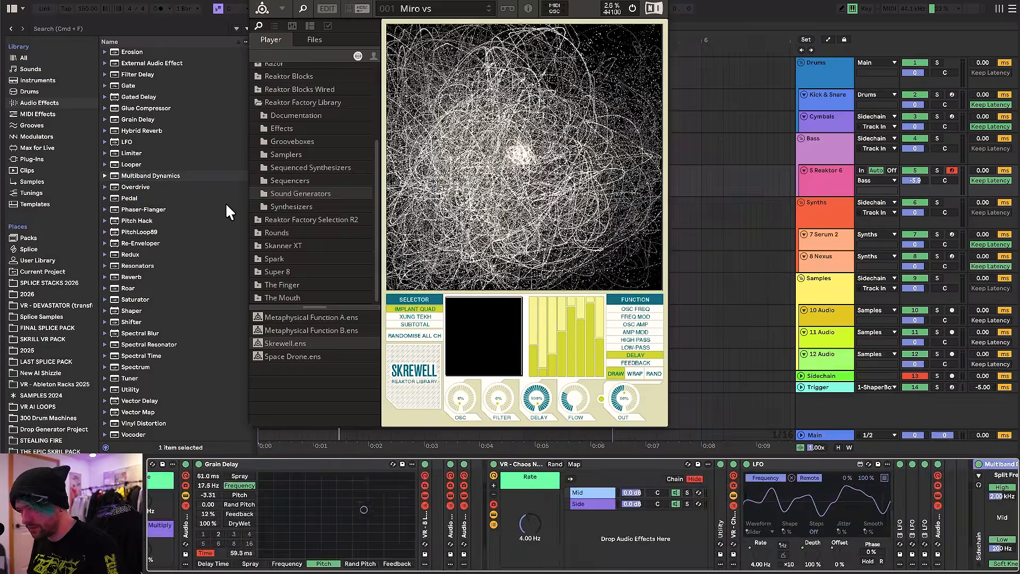
pyautogui.hscroll(-5, 658, 495)
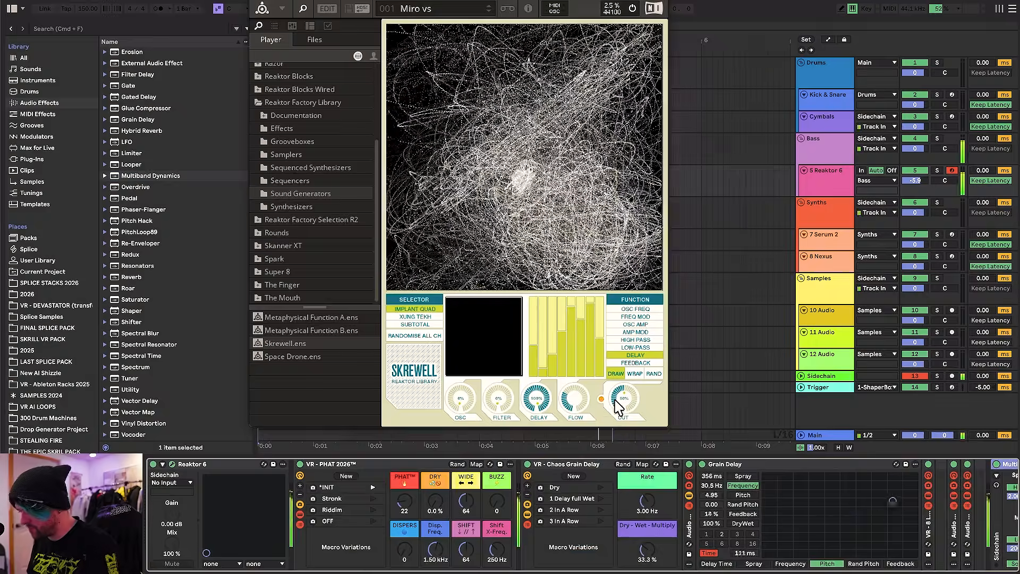
pyautogui.hscroll(15, 670, 531)
pyautogui.hscroll(5, 861, 501)
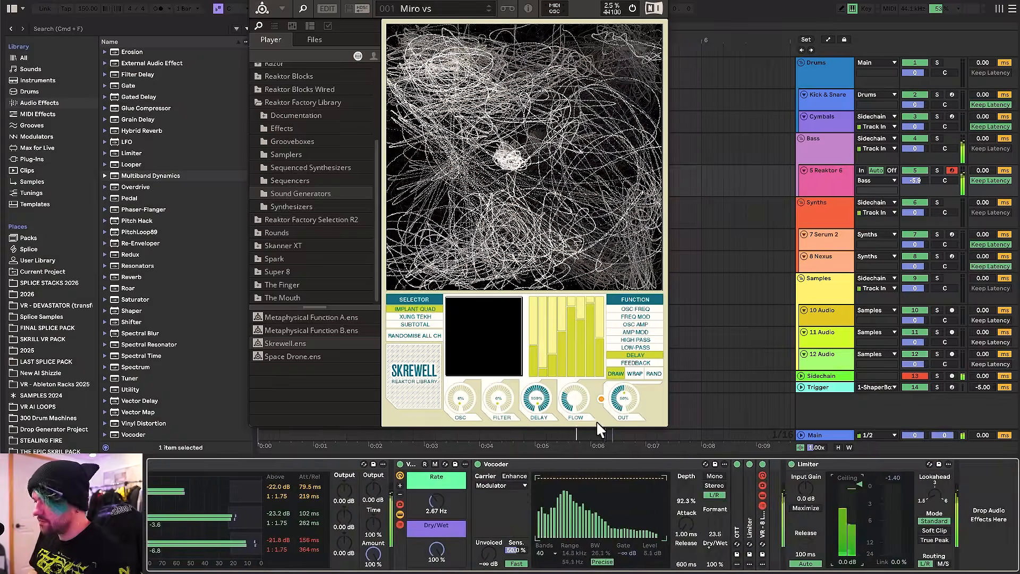
# Step: Raise the BUZZ macro of the VR - PHAT 2026 rack to 127 and toggle the Reaktor 6 track off and on
pyautogui.hscroll(-15, 526, 464)
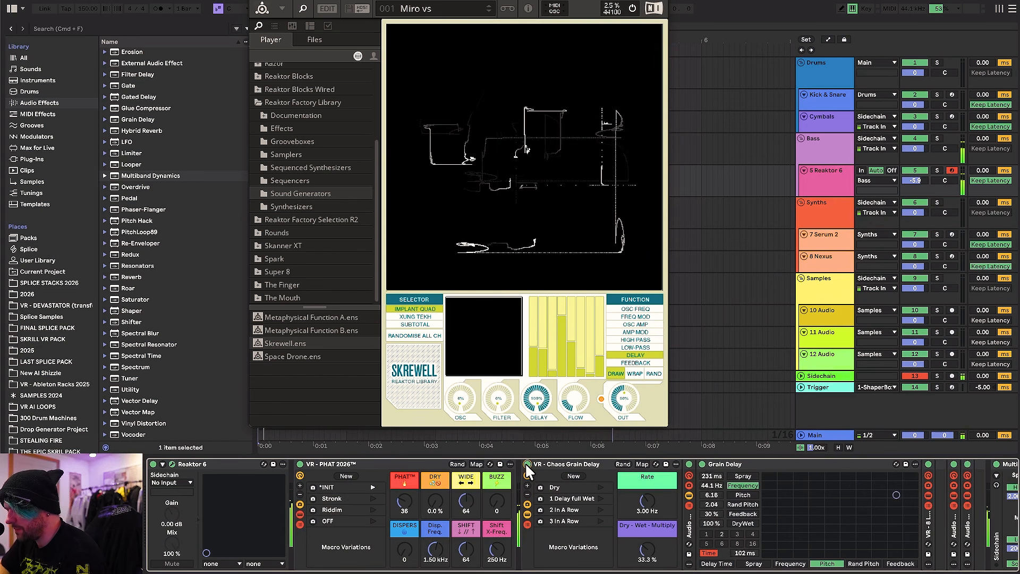
pyautogui.moveTo(497, 501); pyautogui.dragTo(496, 489)
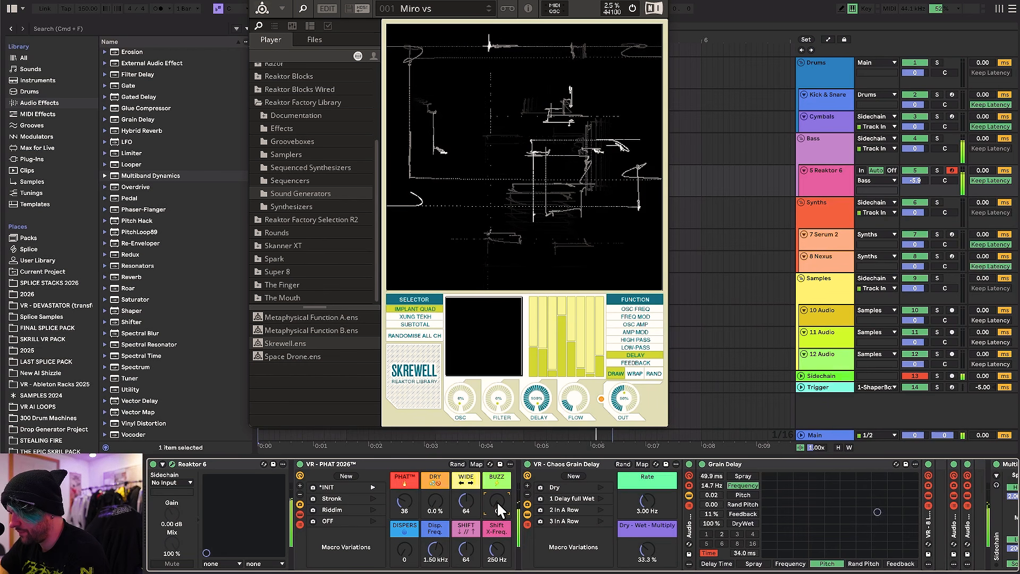
pyautogui.click(916, 170)
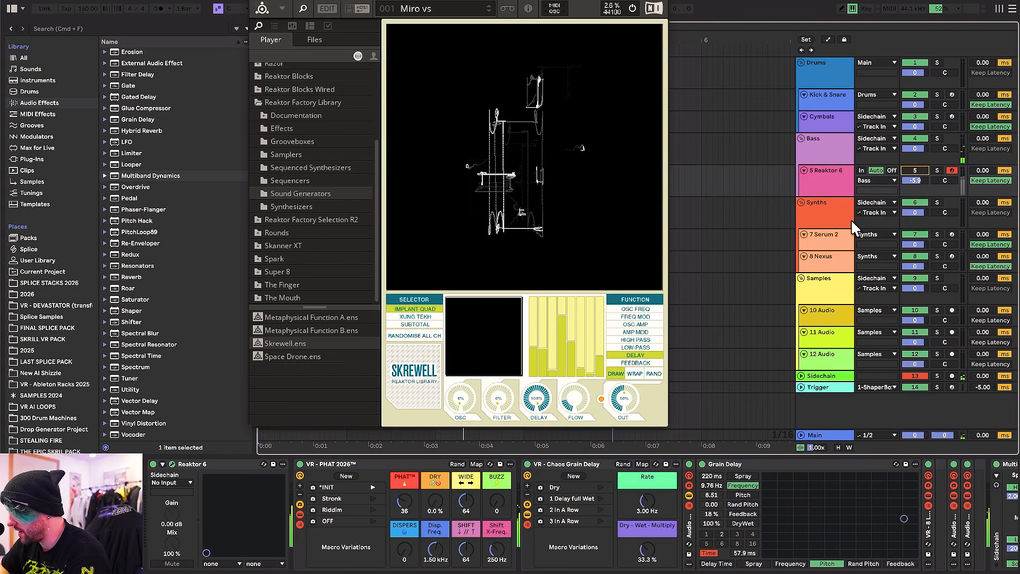
pyautogui.click(906, 172)
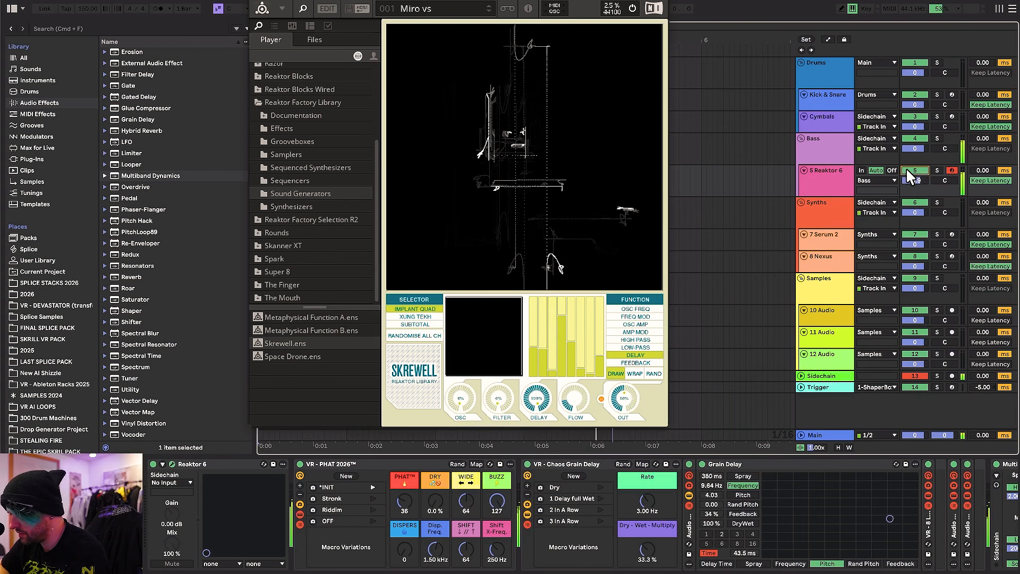
# Step: Move the Reaktor window farther from the browser and mute the Reaktor 6 track
pyautogui.moveTo(524, 6); pyautogui.dragTo(635, 5)
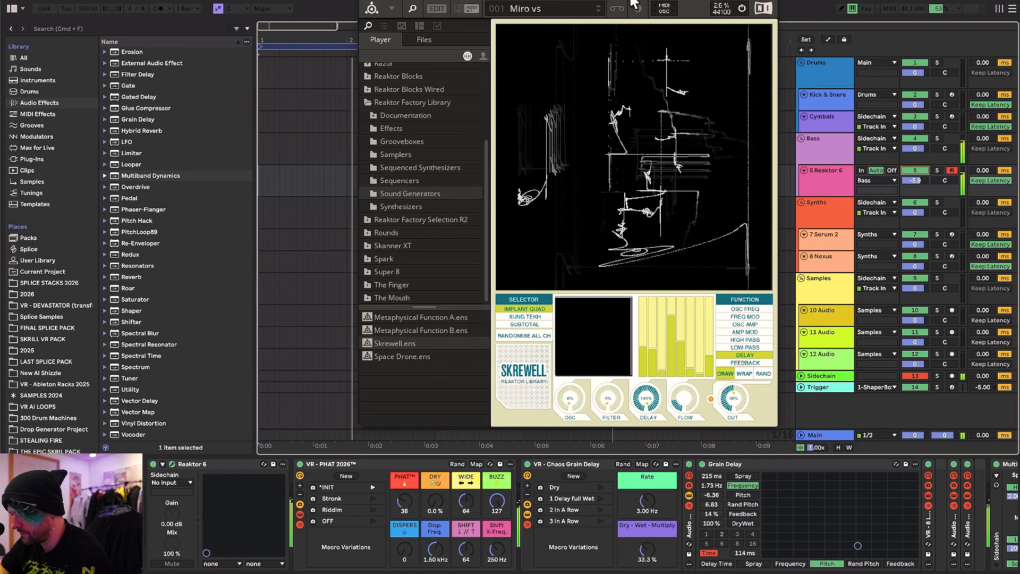
pyautogui.click(912, 169)
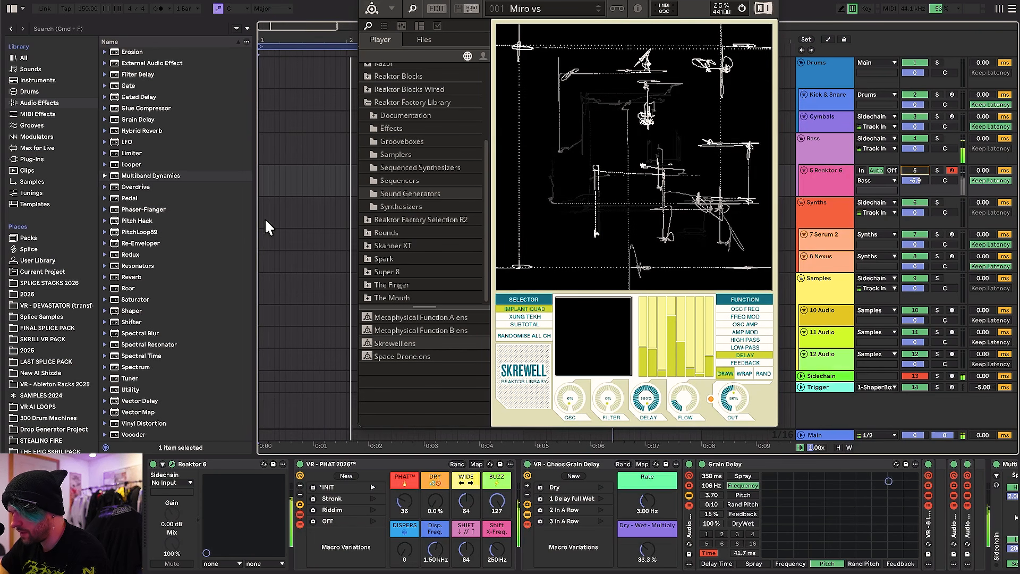
# Step: Audition Crunch samples from the VR - DEVASTATOR folder, including doubled, scuffling, ratchet, slowing, crackle and alien, and collapse the subfolder
pyautogui.click(50, 305)
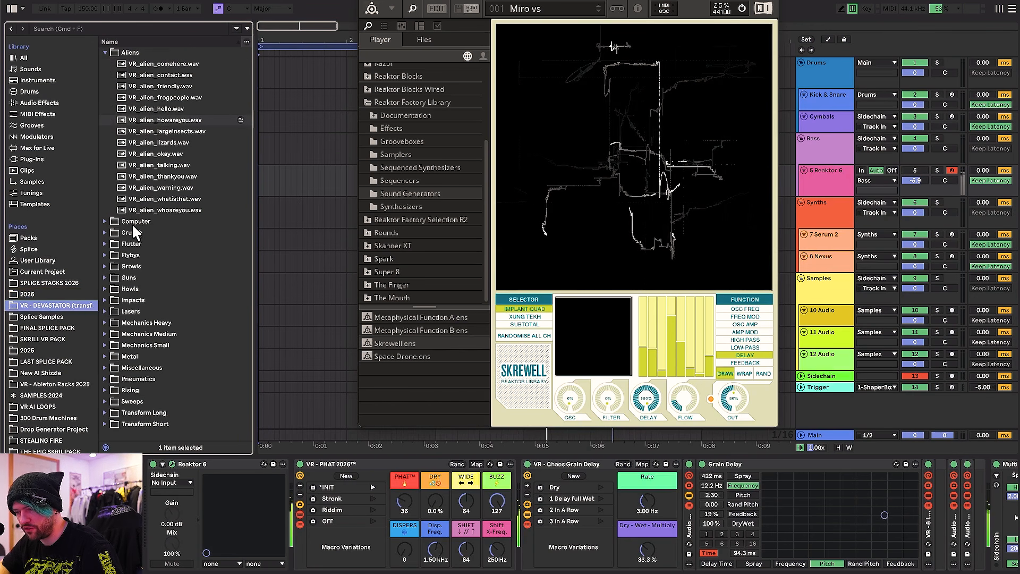
pyautogui.doubleClick(133, 232)
pyautogui.click(146, 240)
pyautogui.click(153, 165)
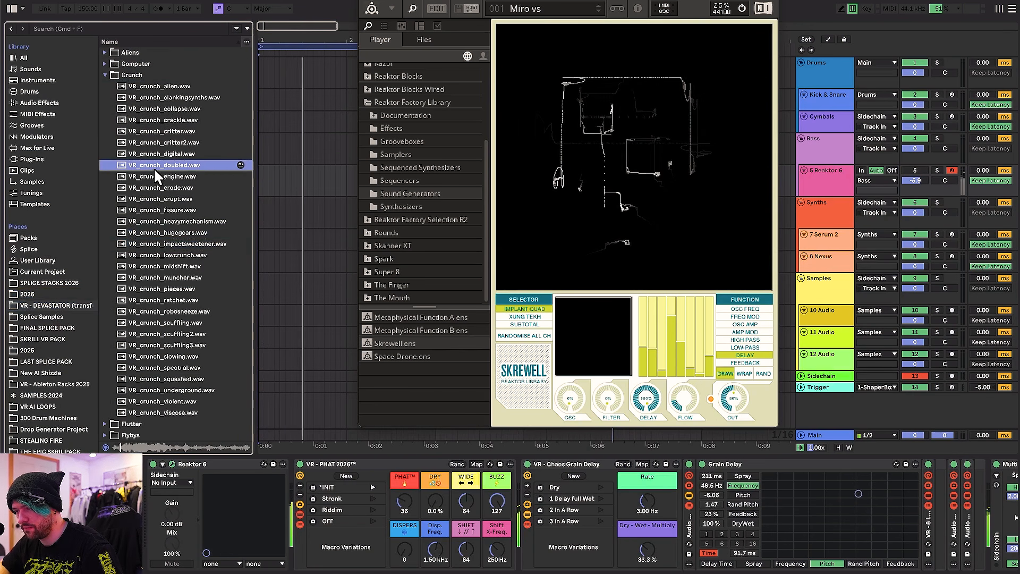
pyautogui.click(165, 322)
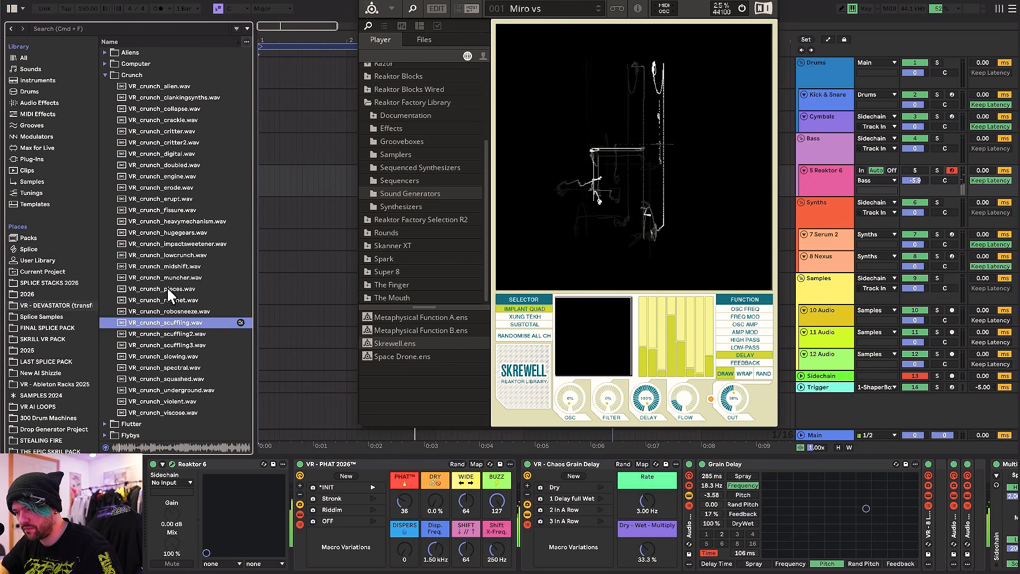
pyautogui.click(163, 300)
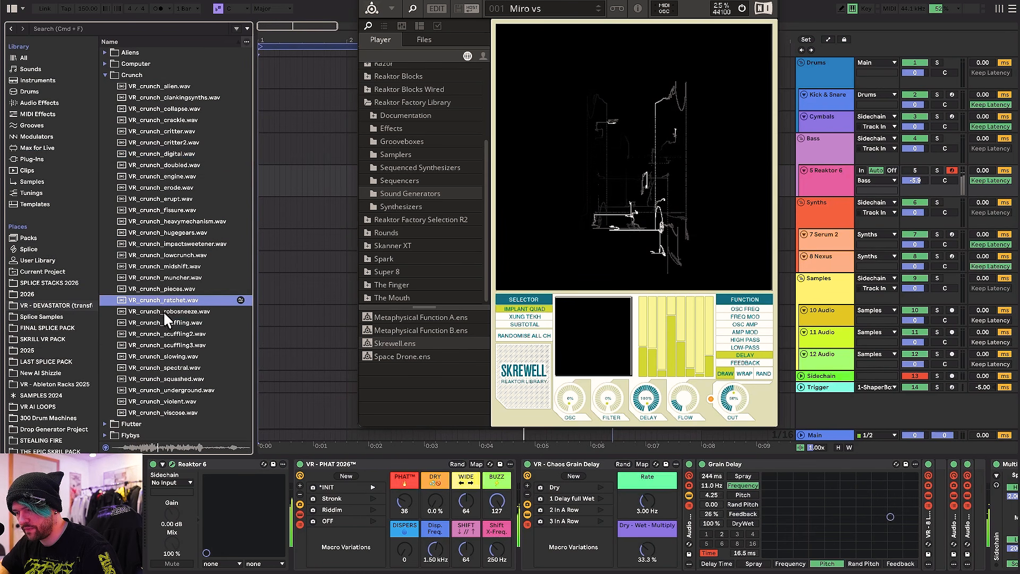
pyautogui.click(162, 356)
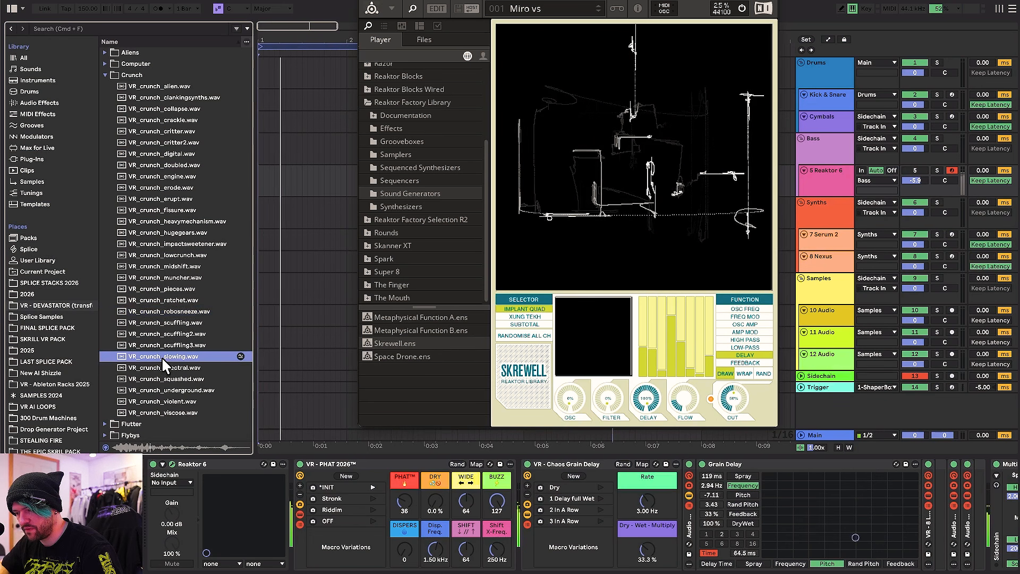
pyautogui.click(163, 120)
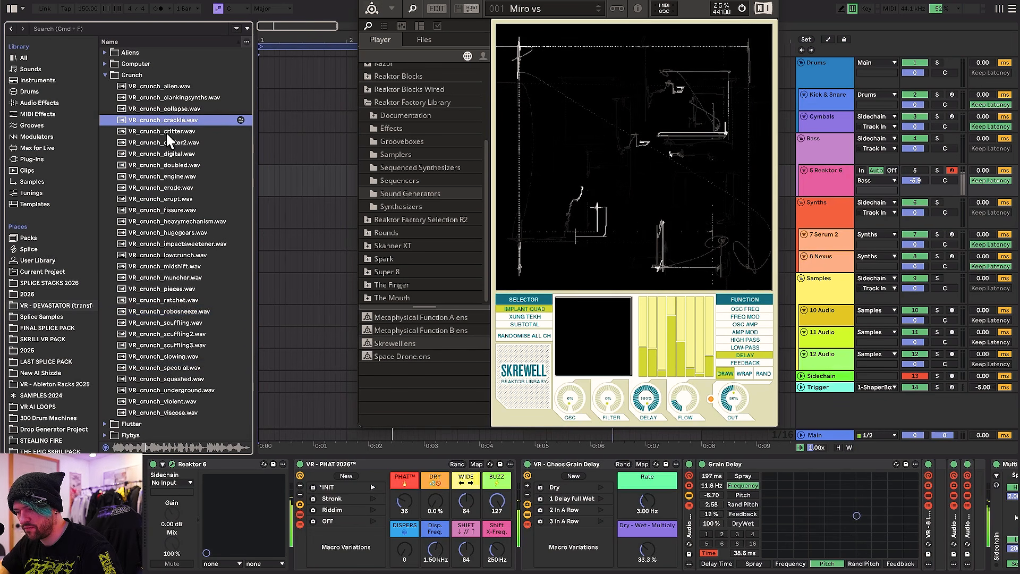
pyautogui.press('Up')
pyautogui.press('Up')
pyautogui.press('Up')
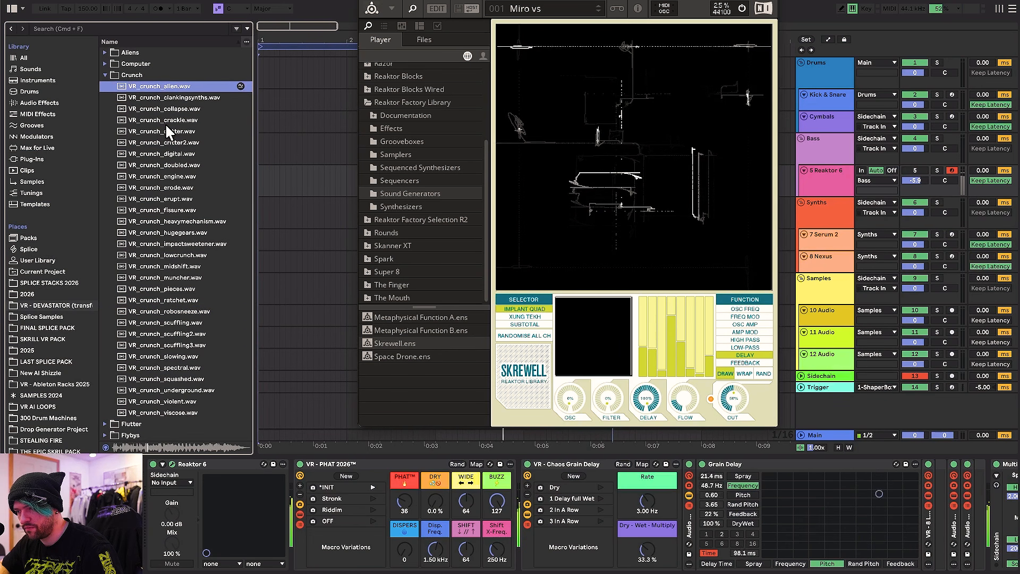
pyautogui.press('Up')
pyautogui.press('Left')
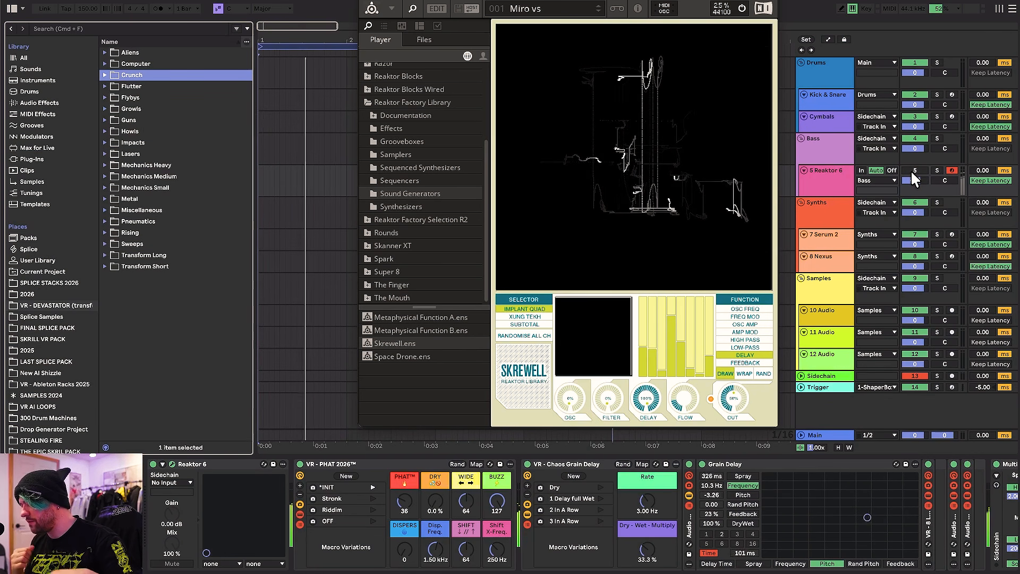
# Step: Reactivate the Reaktor 6 track and switch Skrewell's selector to SUBTOTAL
pyautogui.moveTo(912, 178); pyautogui.dragTo(706, 289)
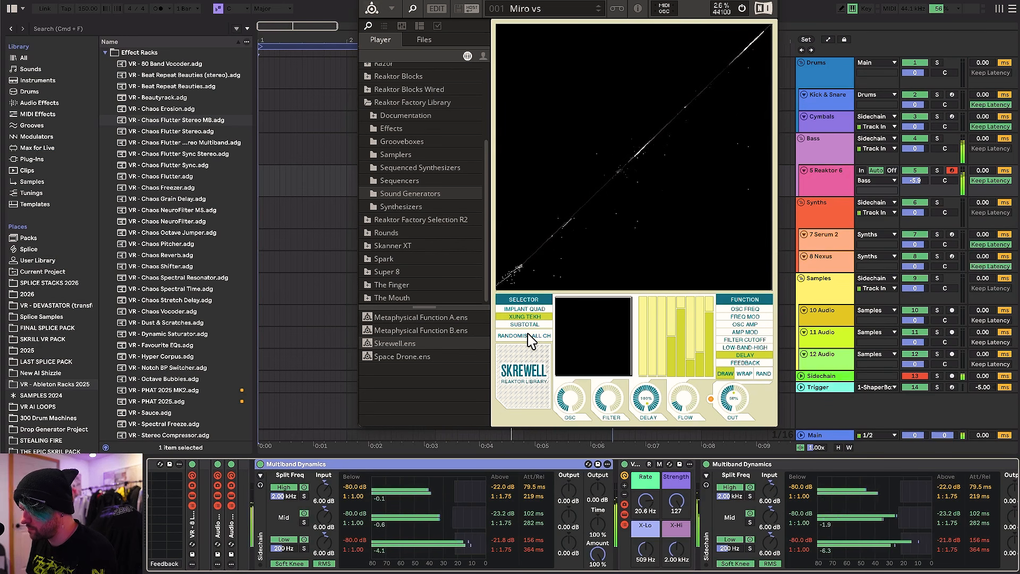
pyautogui.click(523, 325)
pyautogui.press('space')
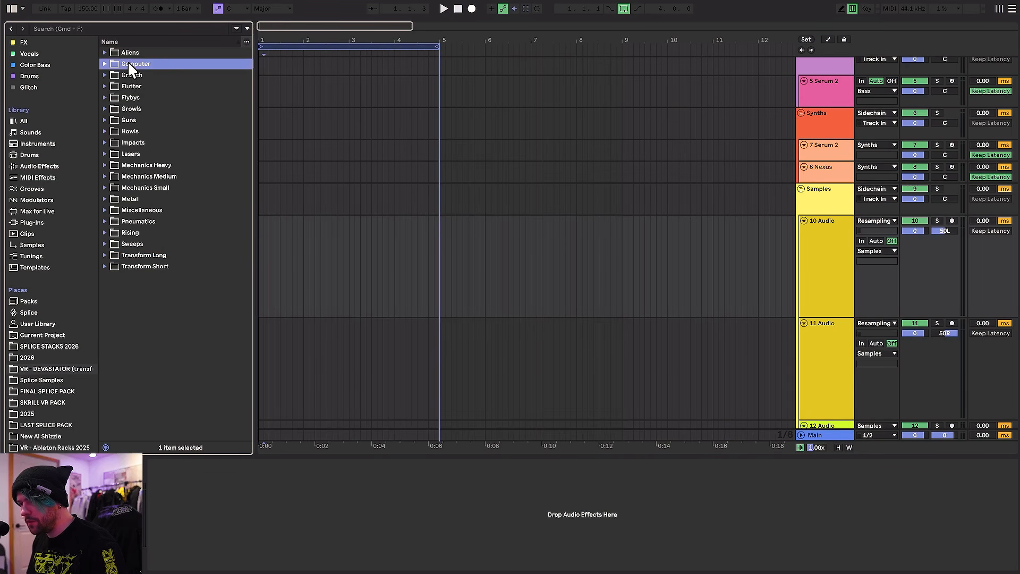
# Step: Audition the VR_compute collect, defrag and process samples in the Computer folder and collapse the folder
pyautogui.scroll(-1, 157, 126)
pyautogui.click(164, 171)
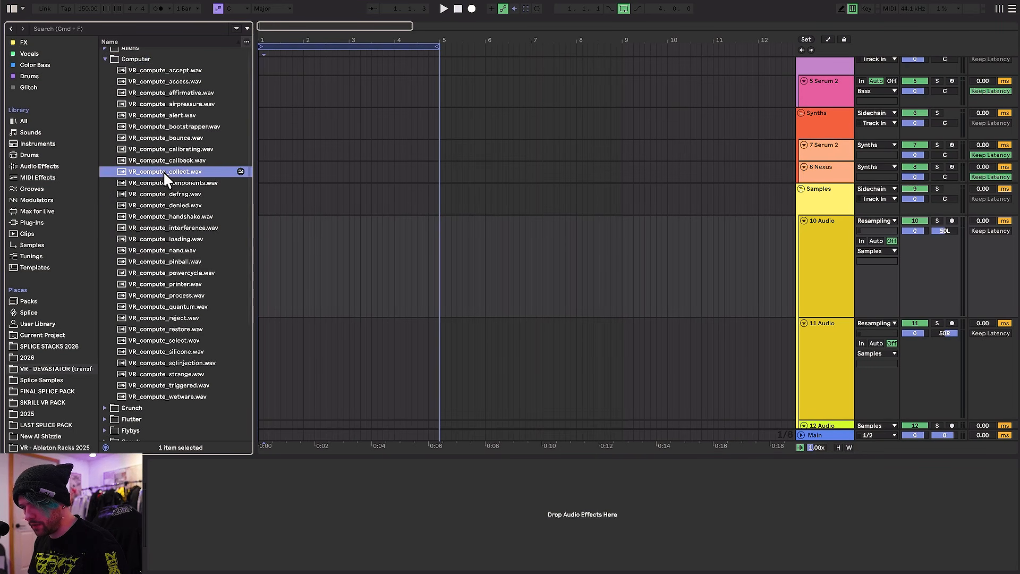
pyautogui.click(161, 193)
pyautogui.click(167, 295)
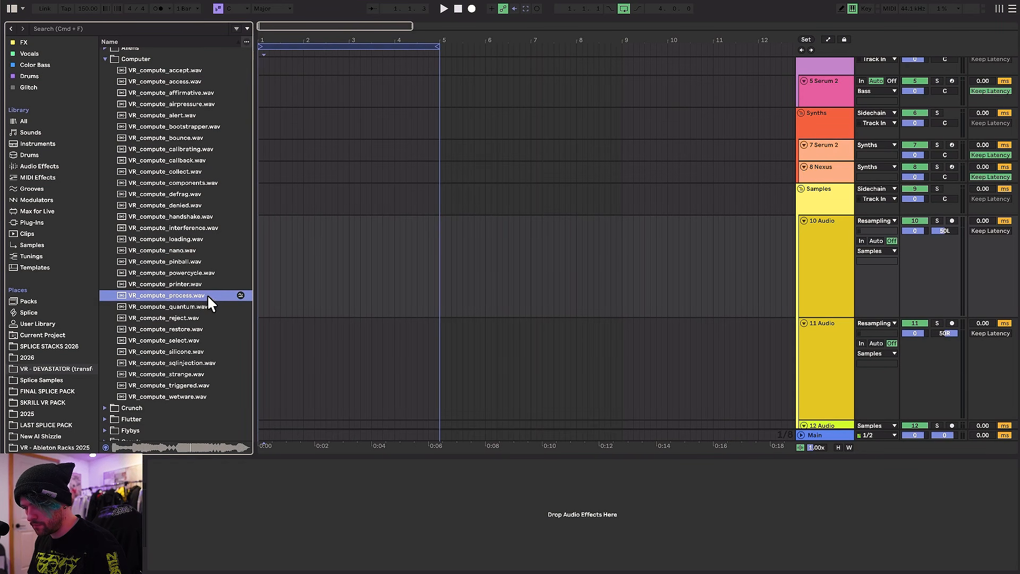
pyautogui.click(276, 263)
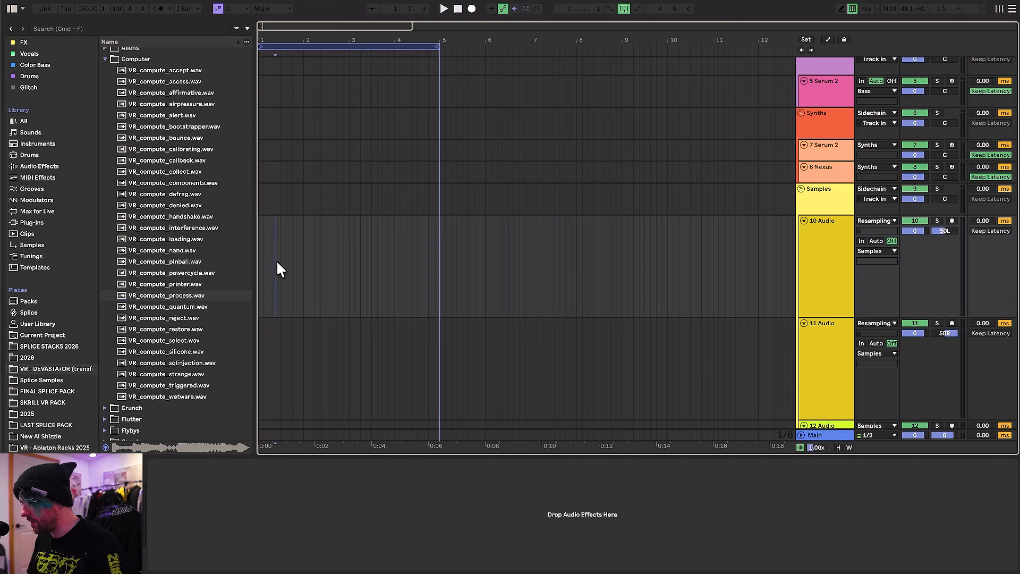
pyautogui.scroll(-1, 273, 252)
pyautogui.click(128, 58)
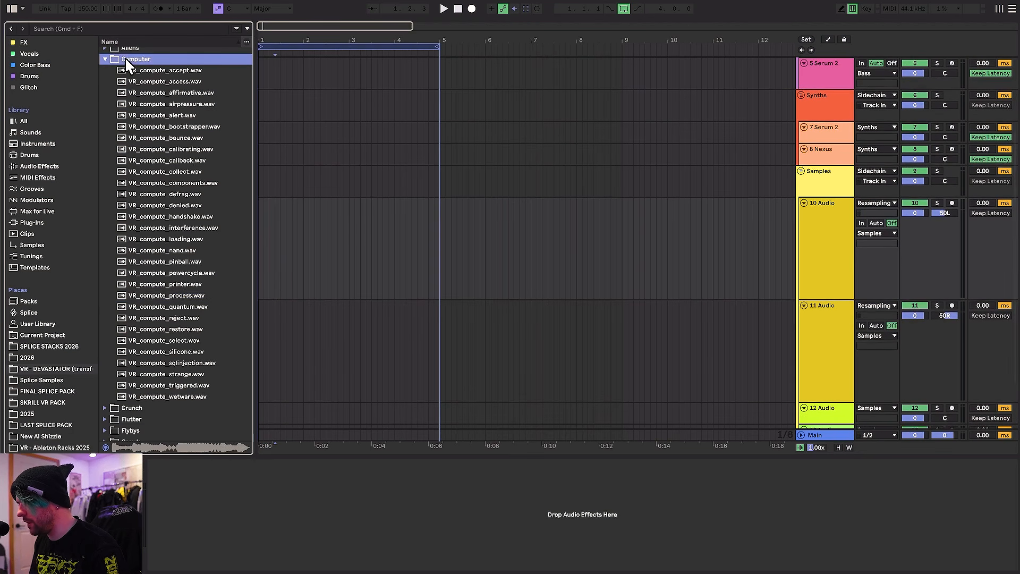
pyautogui.press('Left')
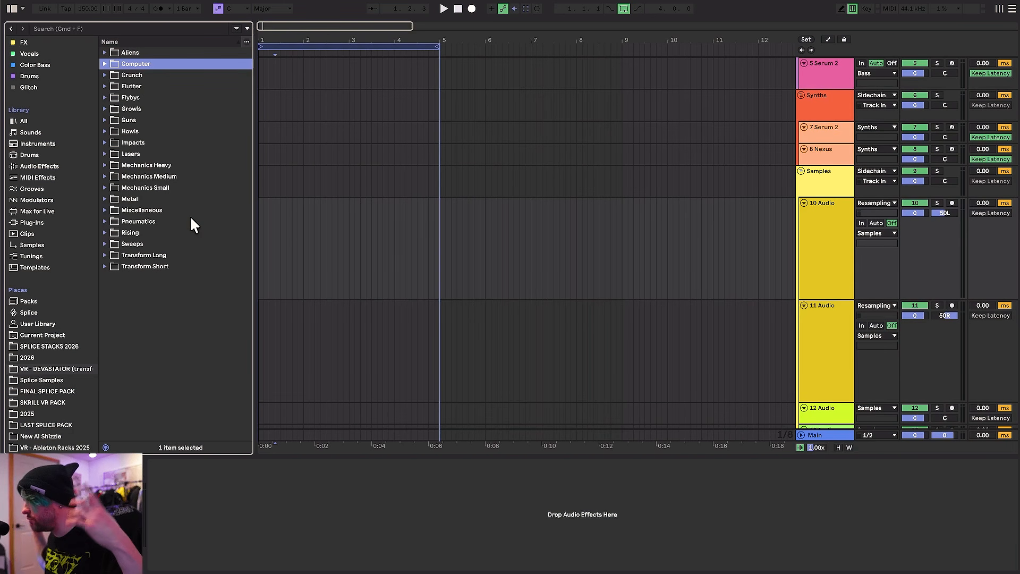
# Step: Find VR_transform_funnylazer.wav in the Transform Long folder and place it at the start of the 10 Audio track
pyautogui.click(133, 265)
pyautogui.click(147, 257)
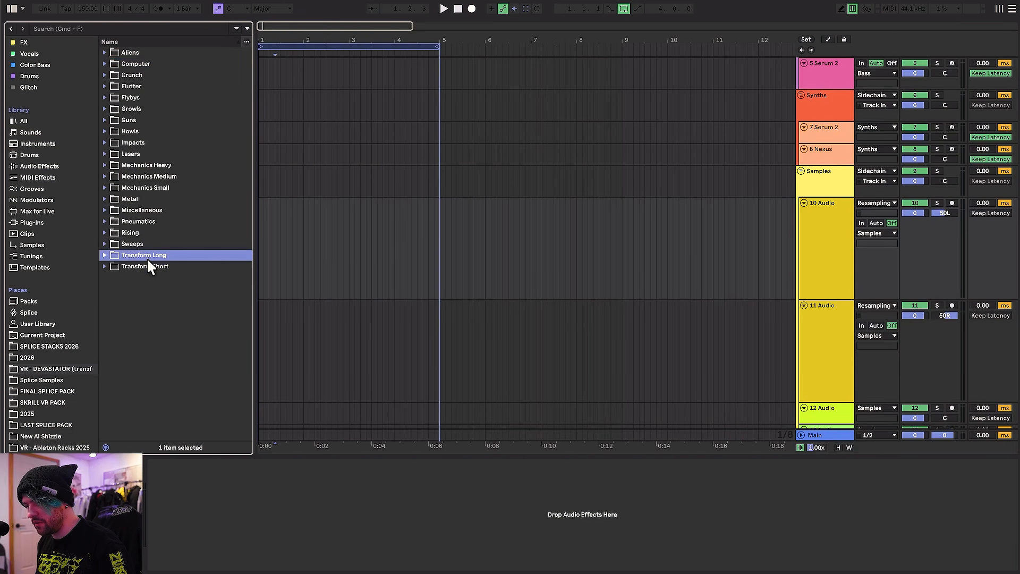
pyautogui.press('Right')
pyautogui.scroll(-3, 155, 302)
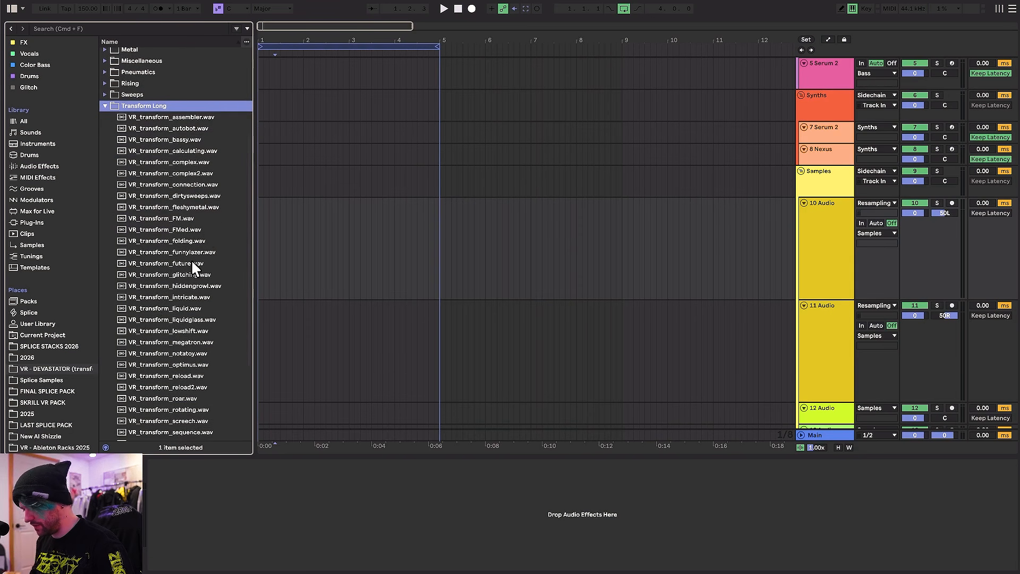
pyautogui.scroll(-1, 186, 255)
pyautogui.click(168, 229)
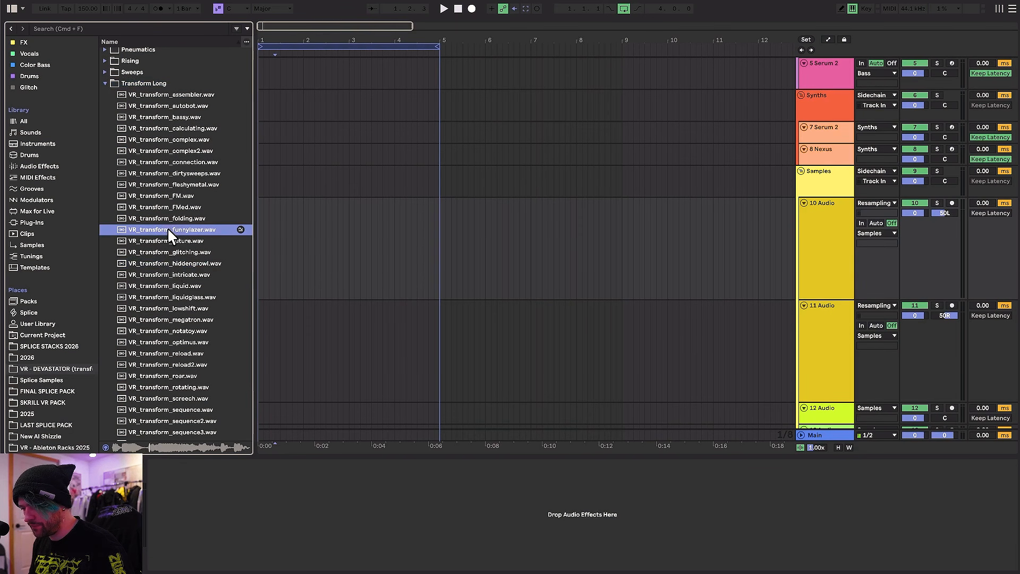
pyautogui.moveTo(168, 229); pyautogui.dragTo(304, 241)
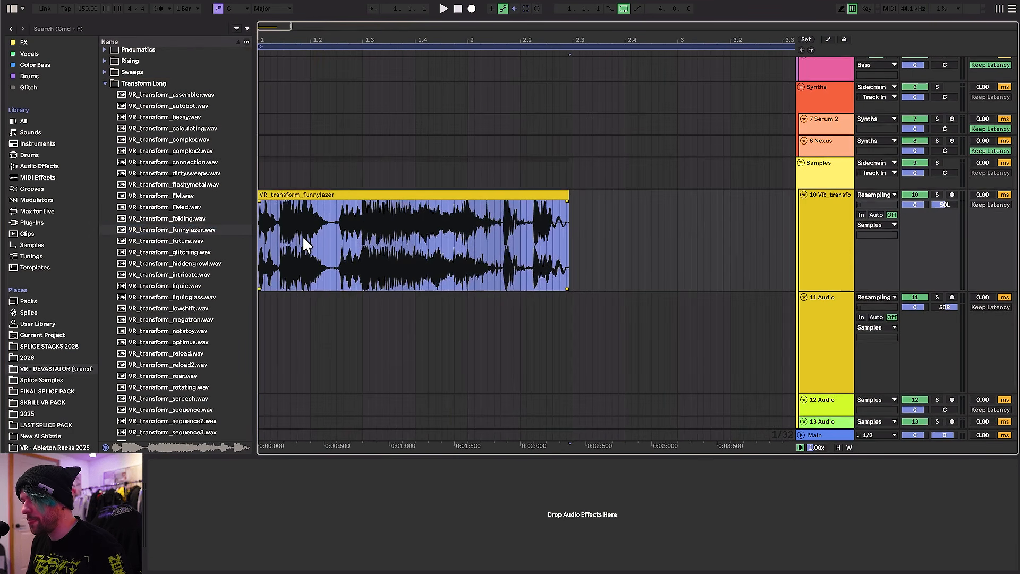
# Step: Warp the VR_transform_funnylazer clip in Beats mode with forward transient looping and double its BPM to 300
pyautogui.doubleClick(336, 195)
pyautogui.click(279, 203)
pyautogui.click(280, 213)
pyautogui.click(272, 229)
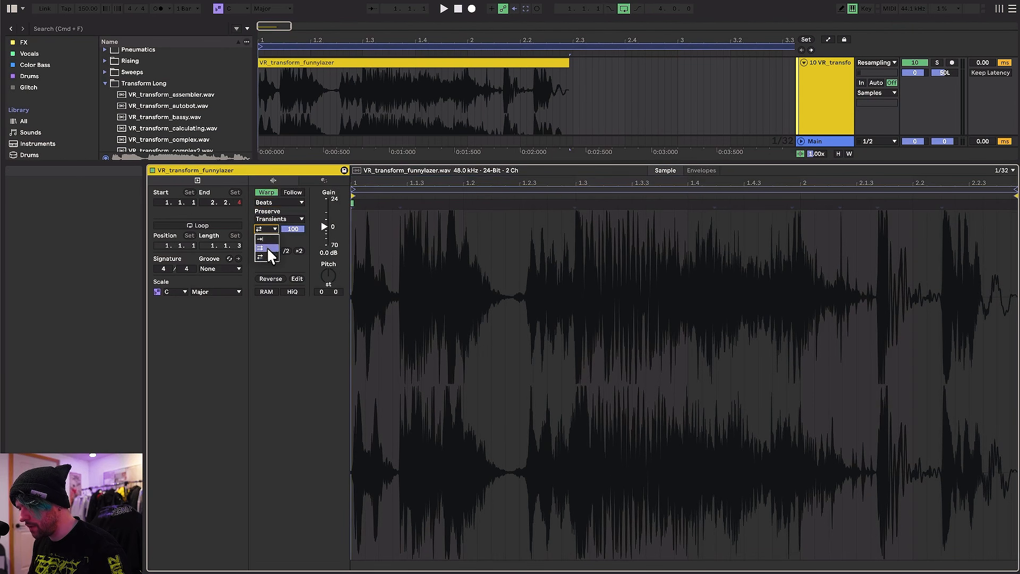
pyautogui.click(263, 247)
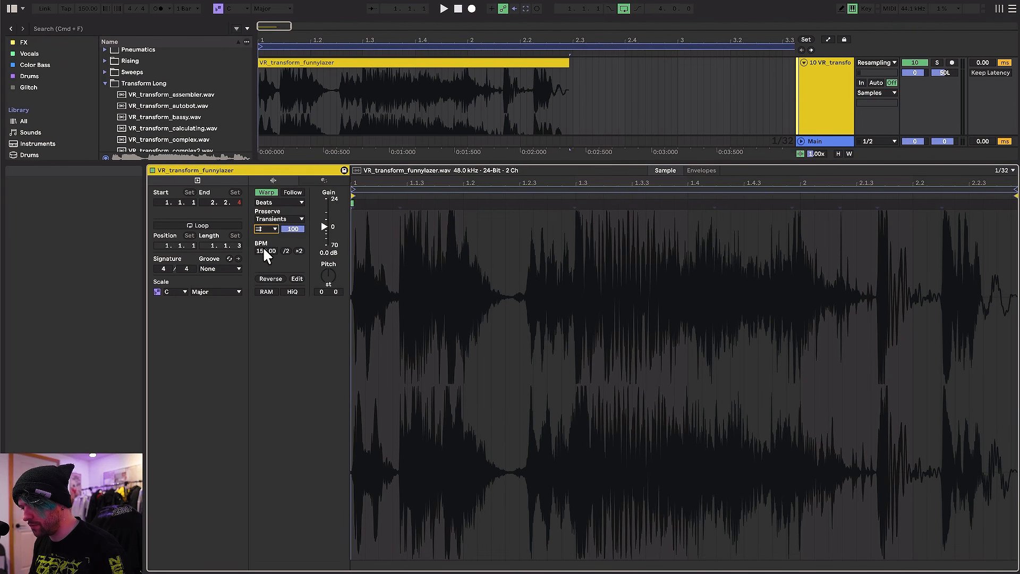
pyautogui.click(298, 250)
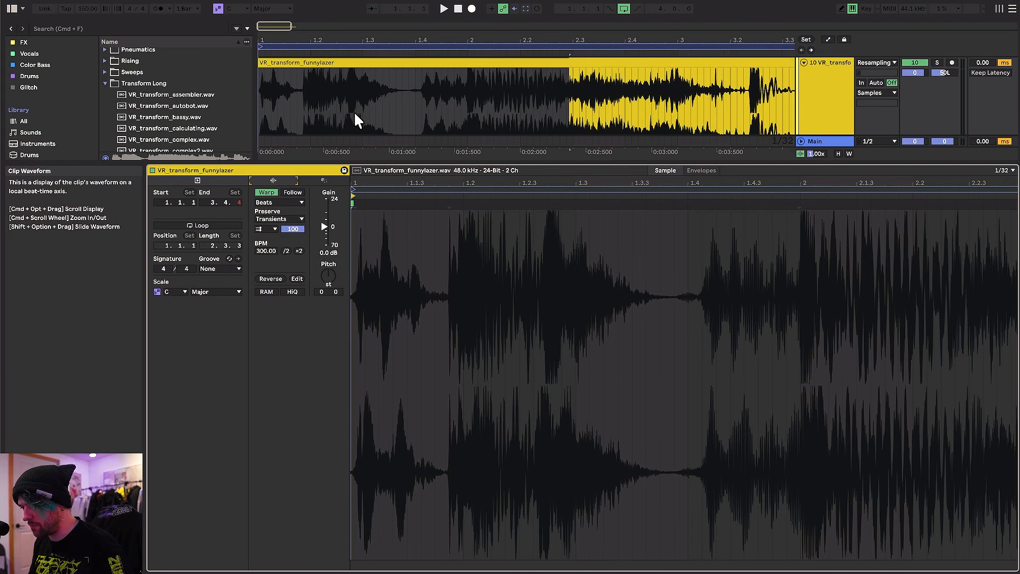
# Step: Examine the stretched VR_transform_funnylazer clip's waveform and transients along its full length
pyautogui.scroll(-5, 351, 107)
pyautogui.click(319, 63)
pyautogui.scroll(3, 289, 88)
pyautogui.hscroll(-2, 288, 87)
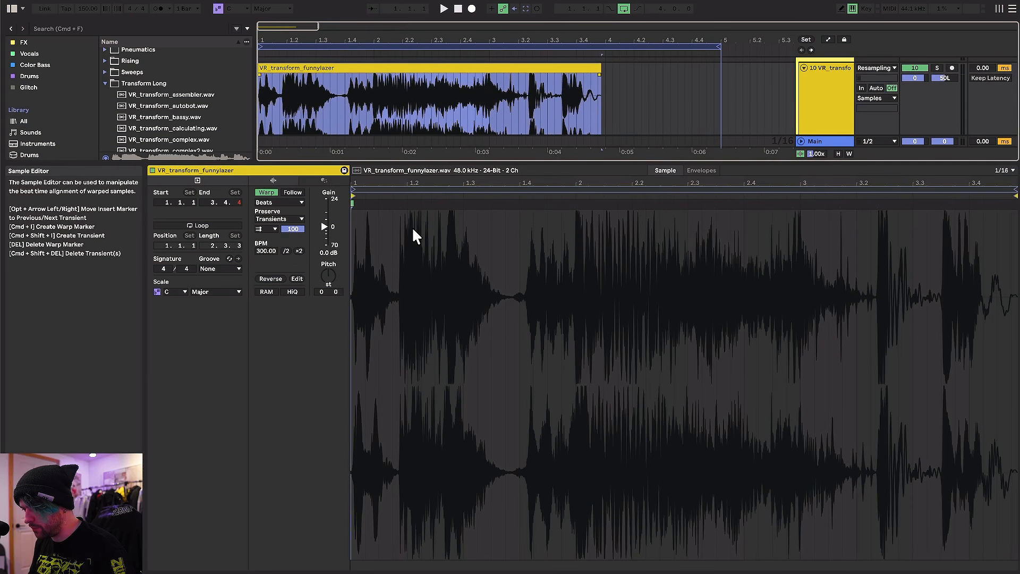
pyautogui.click(413, 227)
pyautogui.scroll(5, 412, 226)
pyautogui.hscroll(-4, 413, 227)
pyautogui.scroll(-5, 548, 217)
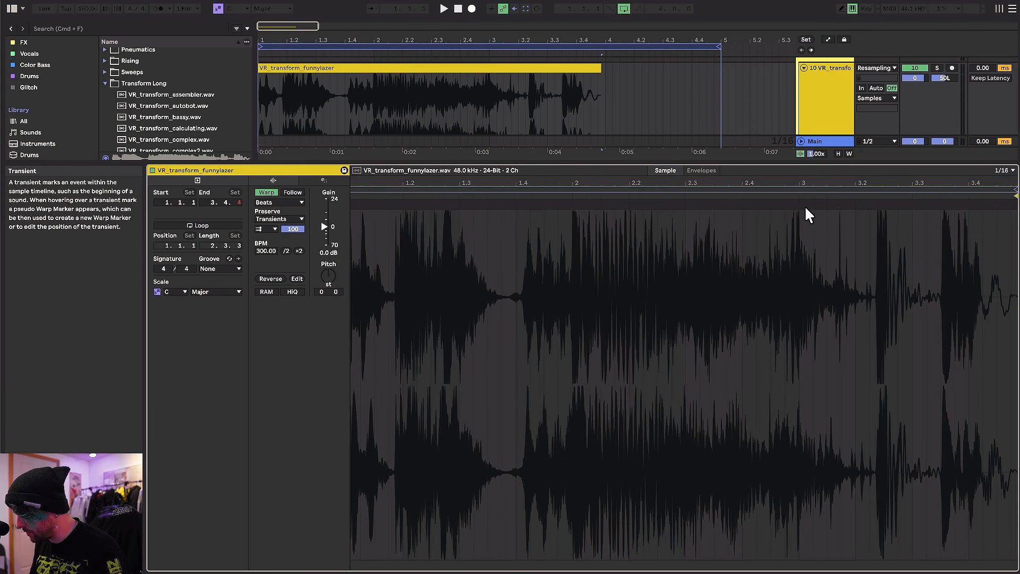
pyautogui.scroll(4, 689, 234)
pyautogui.hscroll(-5, 595, 234)
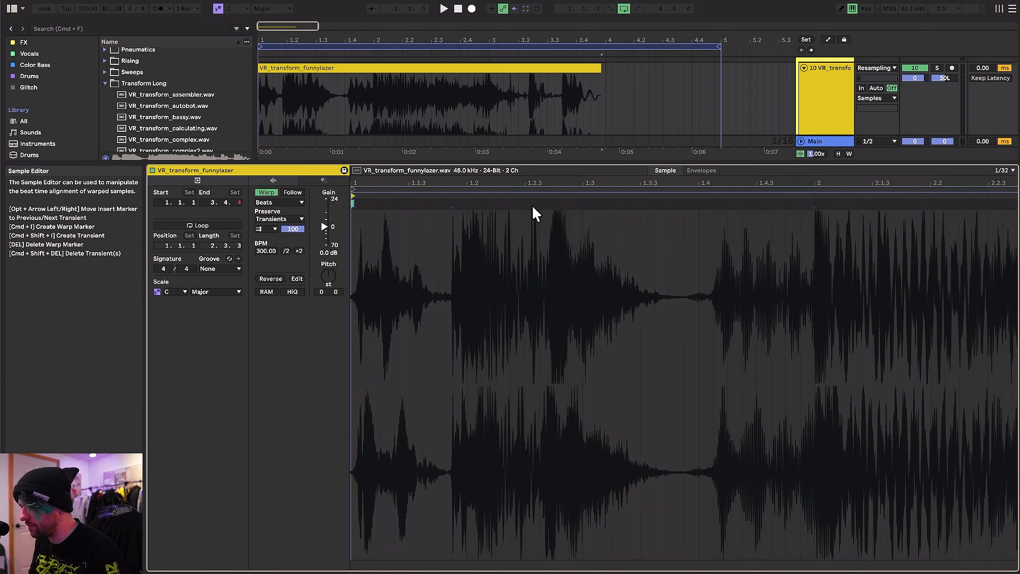
pyautogui.scroll(-3, 637, 257)
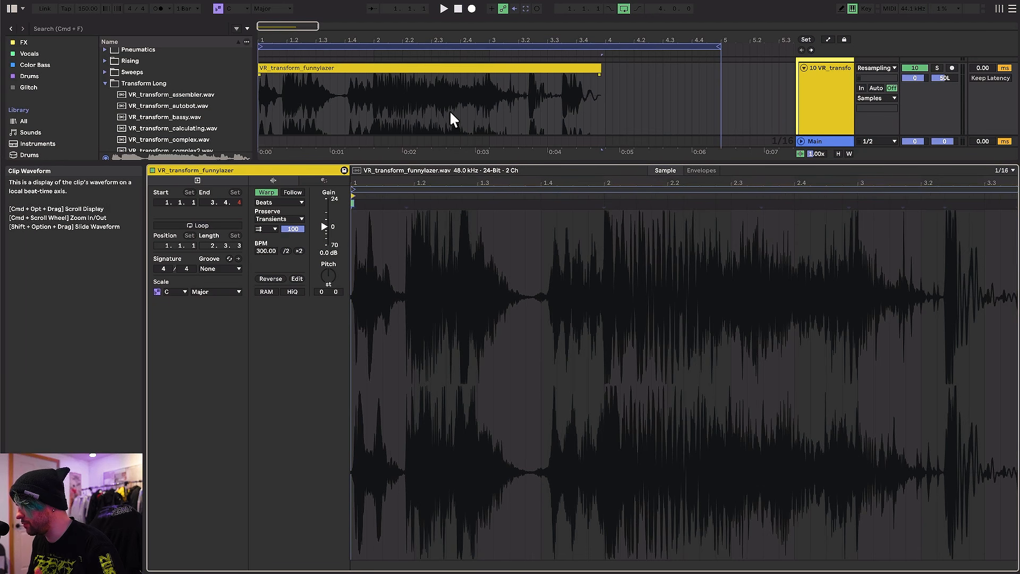
# Step: Play the stretched VR_transform_funnylazer clip and add warp markers at several points along its waveform
pyautogui.press('space')
pyautogui.click(368, 213)
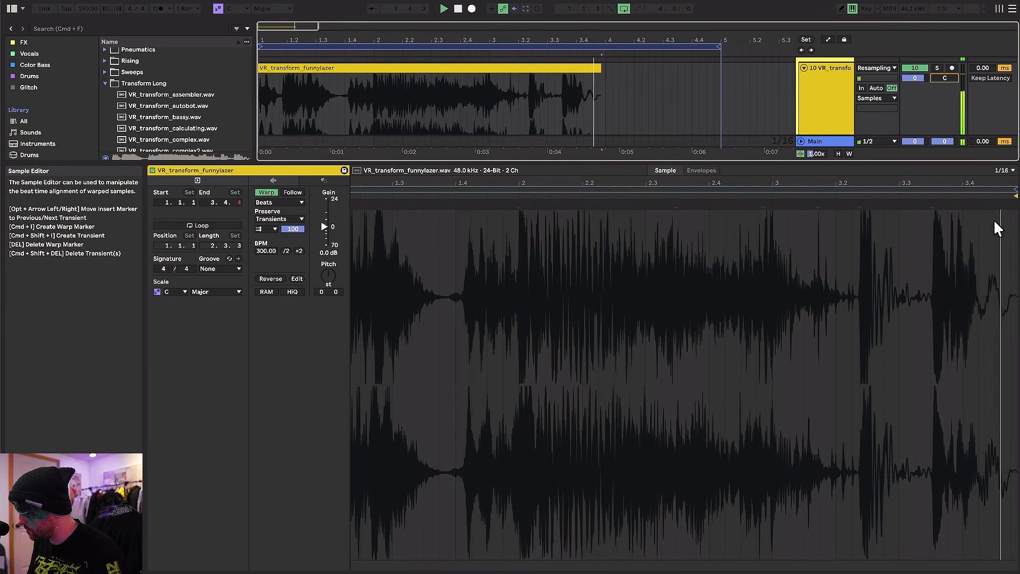
pyautogui.click(447, 200)
pyautogui.click(558, 201)
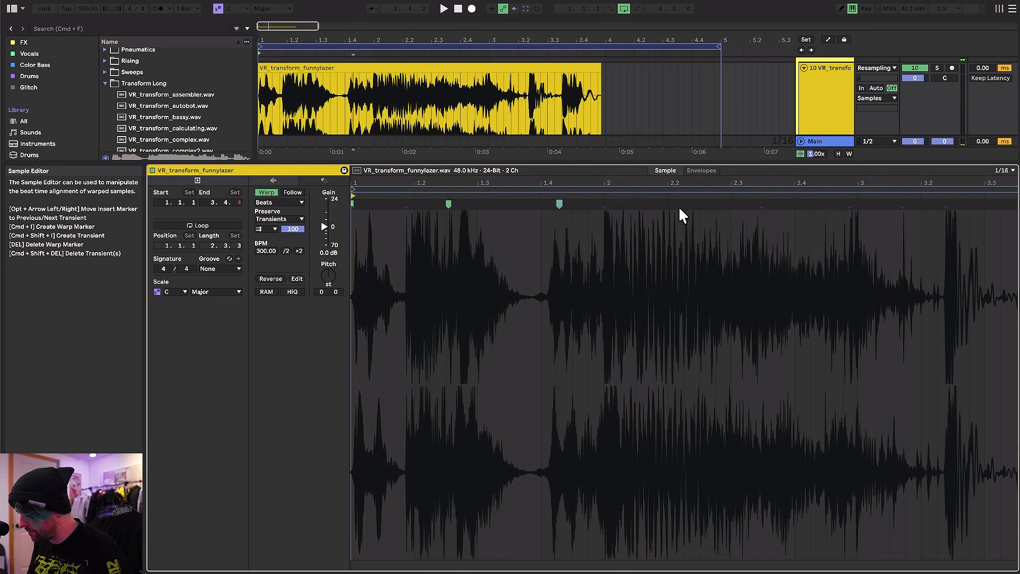
pyautogui.click(654, 204)
pyautogui.click(794, 203)
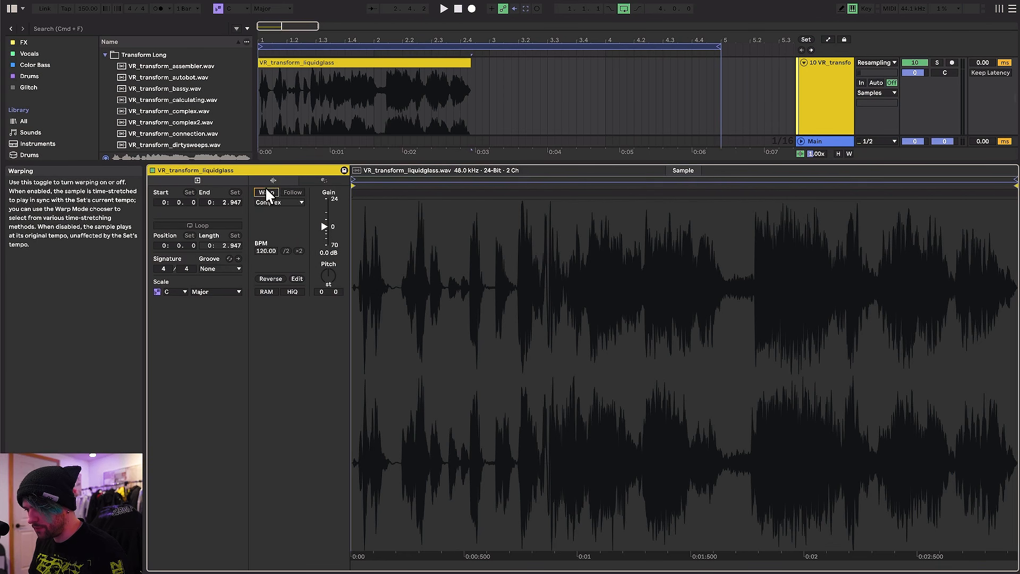
# Step: Warp the VR_transform_liquidglass clip in Beats mode with forward transient looping at a doubled BPM of 300, transposed up 8 semitones
pyautogui.click(266, 192)
pyautogui.click(270, 203)
pyautogui.click(270, 208)
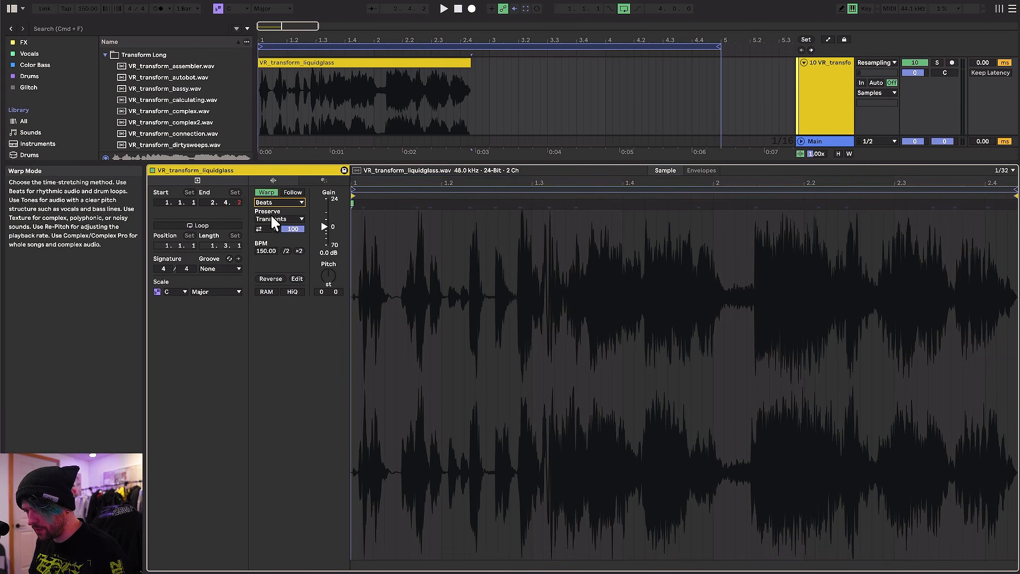
pyautogui.click(299, 250)
pyautogui.click(365, 121)
pyautogui.click(354, 62)
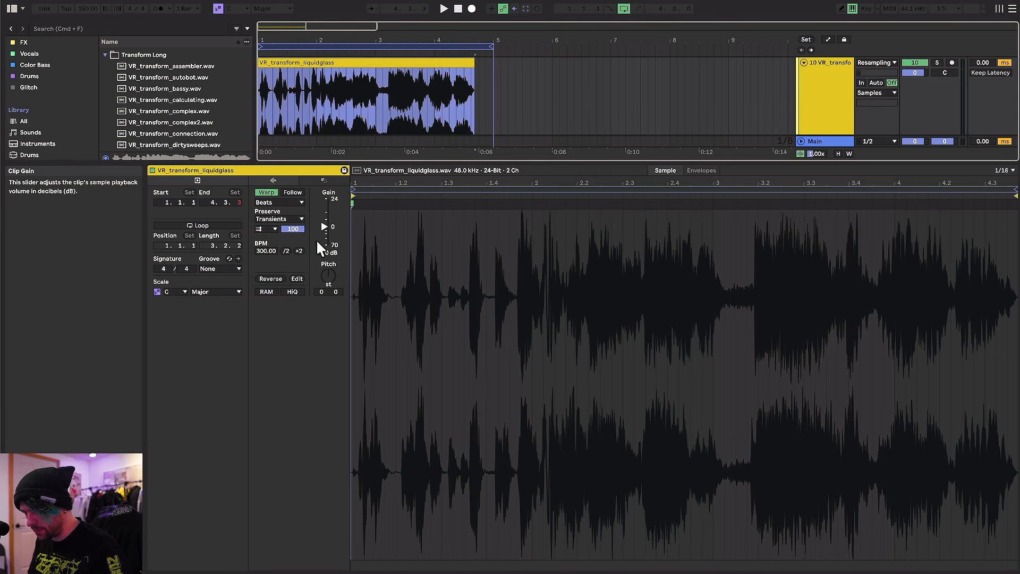
pyautogui.moveTo(328, 273); pyautogui.dragTo(328, 269)
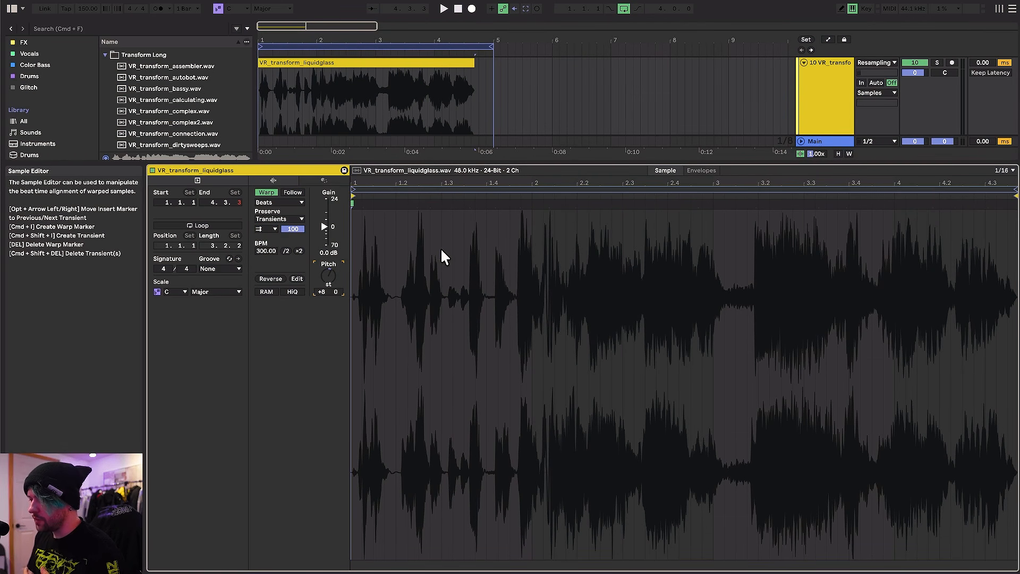
# Step: Play the stretched VR_transform_liquidglass clip while following its waveform to the end
pyautogui.press('space')
pyautogui.scroll(3, 391, 240)
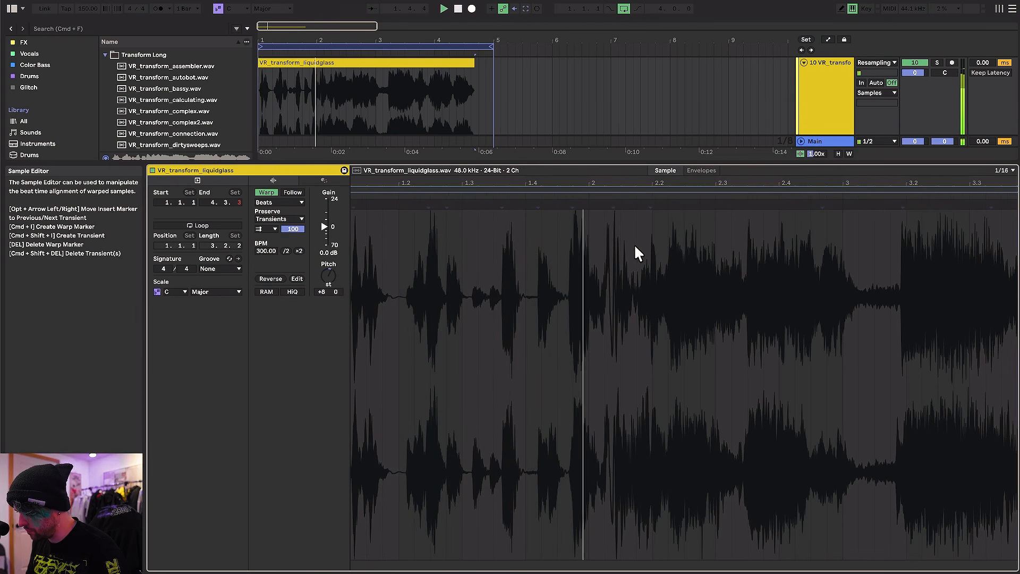
pyautogui.scroll(-2, 654, 244)
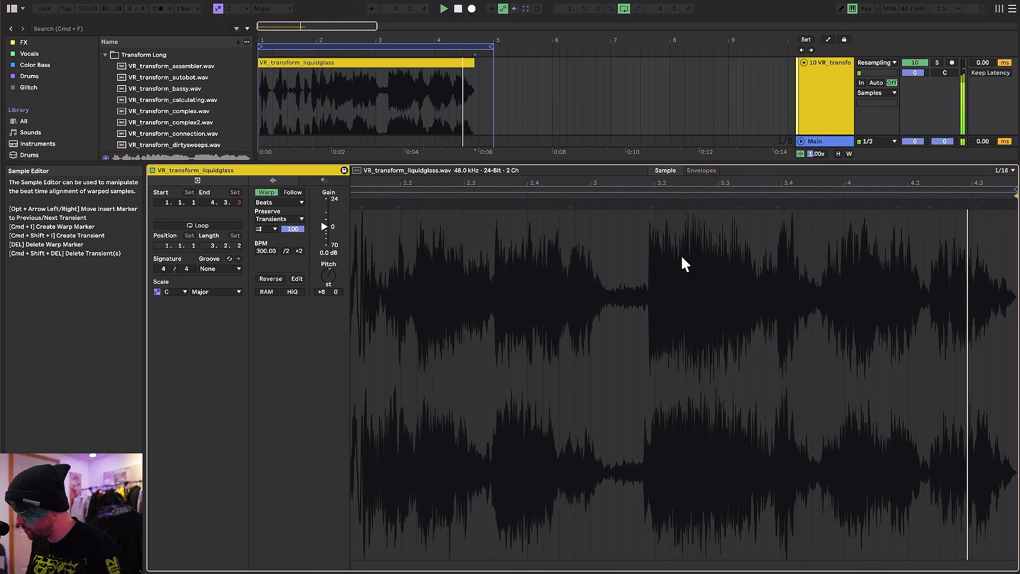
# Step: Replace the VR_transform_liquidglass clip in the arrangement with VR_transform_complex2.wav from the Transform Long folder
pyautogui.hotkey('shift', 'Tab')
pyautogui.click(354, 252)
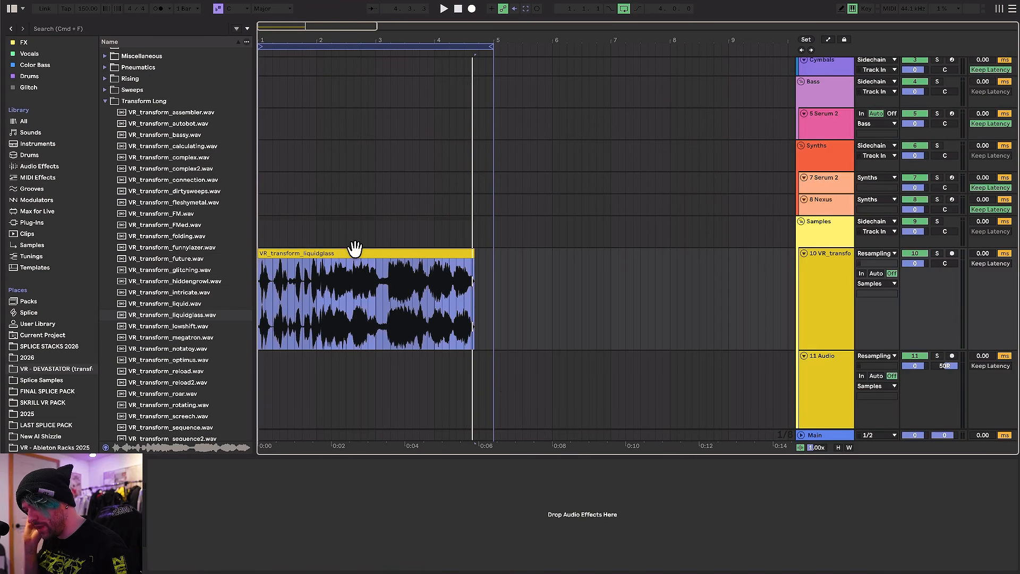
pyautogui.press('Up')
pyautogui.press('Up')
pyautogui.press('Up')
pyautogui.press('Up')
pyautogui.press('Up')
pyautogui.press('Up')
pyautogui.press('Up')
pyautogui.press('Up')
pyautogui.press('Up')
pyautogui.press('Up')
pyautogui.press('Up')
pyautogui.press('Up')
pyautogui.press('Up')
pyautogui.press('z')
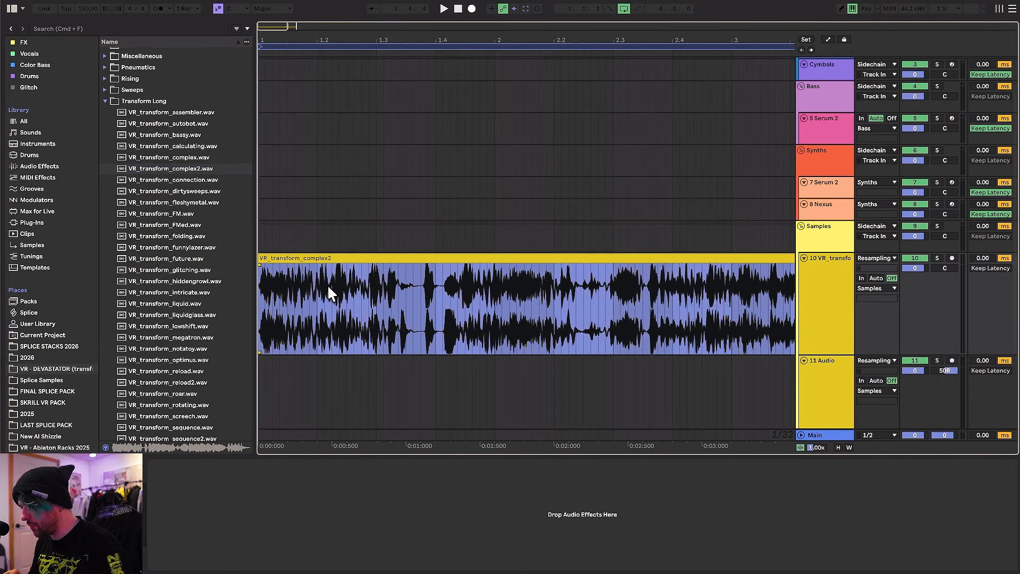
pyautogui.press('z')
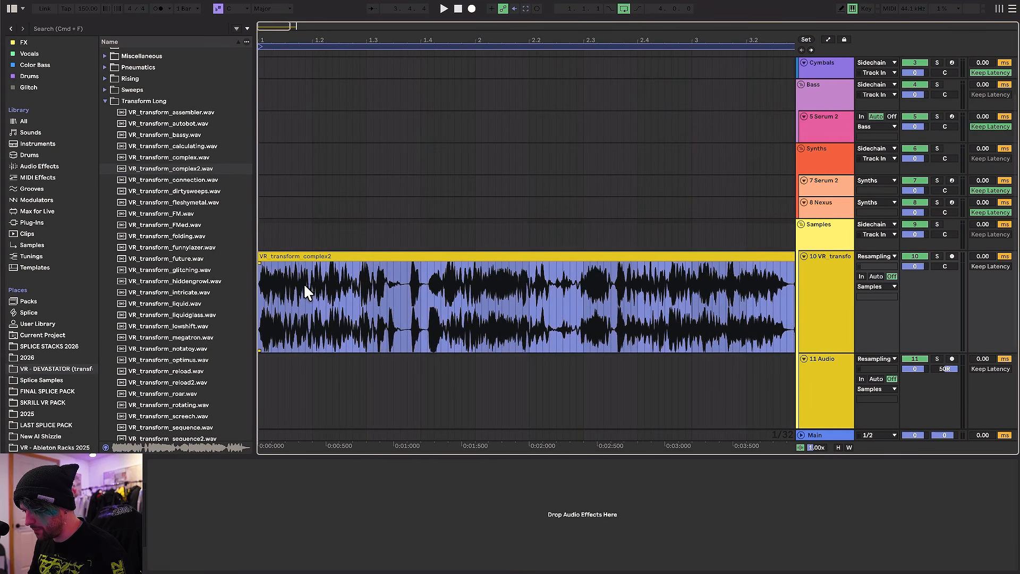
pyautogui.press('-')
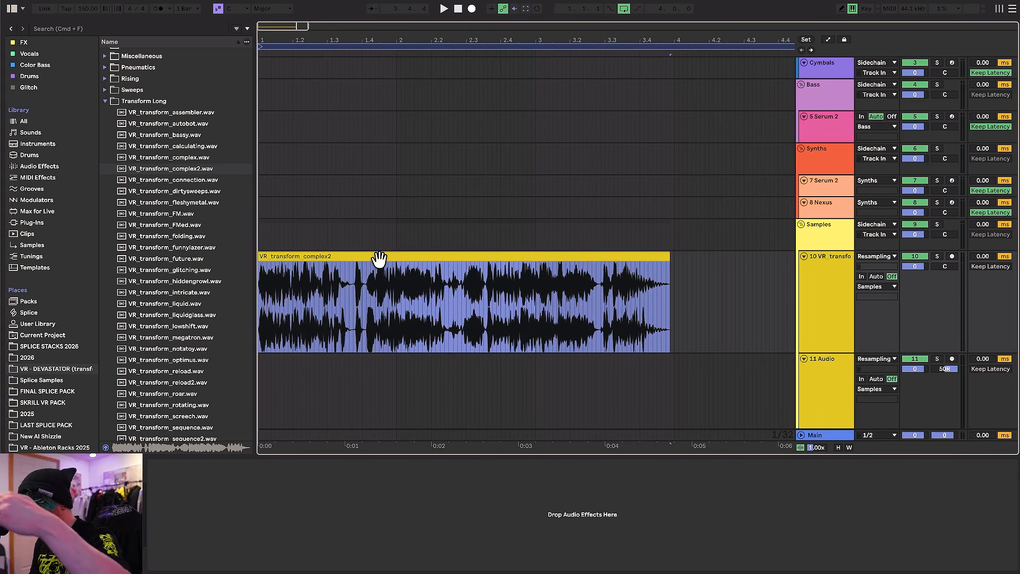
# Step: Examine the VR_transform_complex2 clip up close, comparing its left and right channel waveforms in short selected sections
pyautogui.doubleClick(335, 262)
pyautogui.scroll(3, 522, 206)
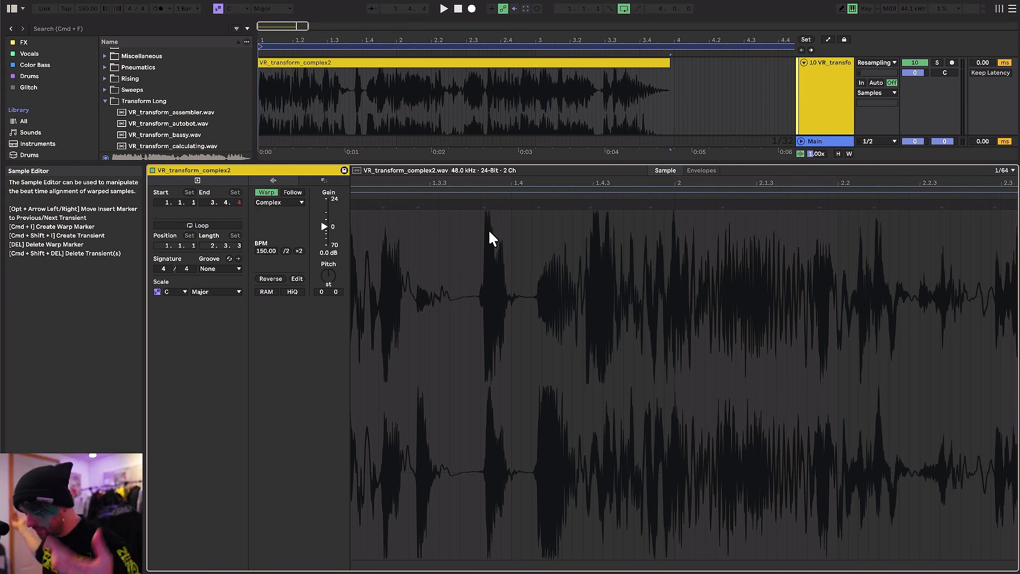
pyautogui.hotkey('shift', 'Tab')
pyautogui.scroll(3, 323, 269)
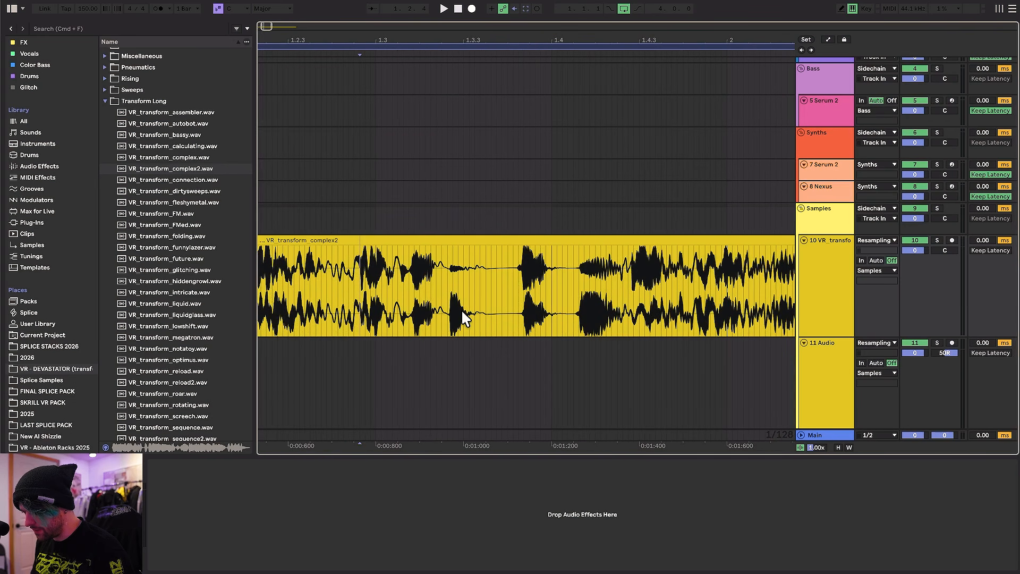
pyautogui.moveTo(432, 307); pyautogui.dragTo(490, 305)
pyautogui.hscroll(3, 596, 312)
pyautogui.scroll(3, 571, 279)
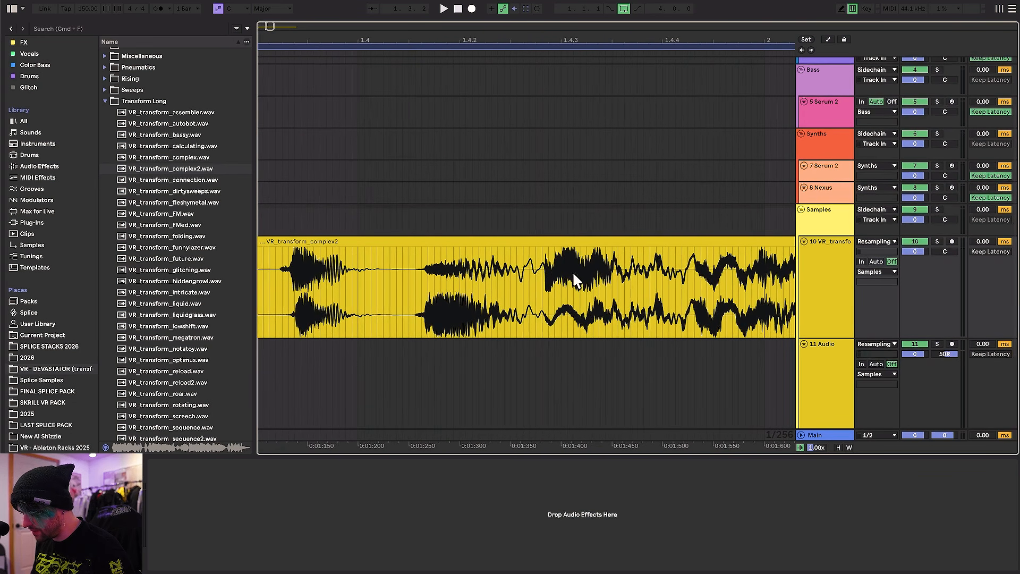
pyautogui.moveTo(542, 279); pyautogui.dragTo(613, 263)
pyautogui.scroll(-6, 563, 300)
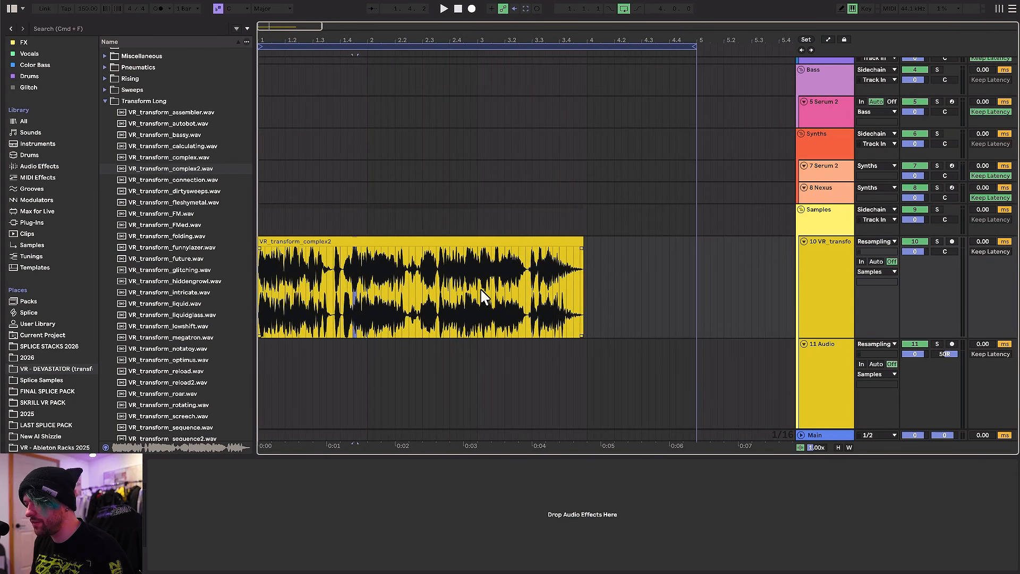
# Step: Add a Utility audio effect to the VR_transform_complex2 track and duplicate the track
pyautogui.click(456, 242)
pyautogui.click(40, 165)
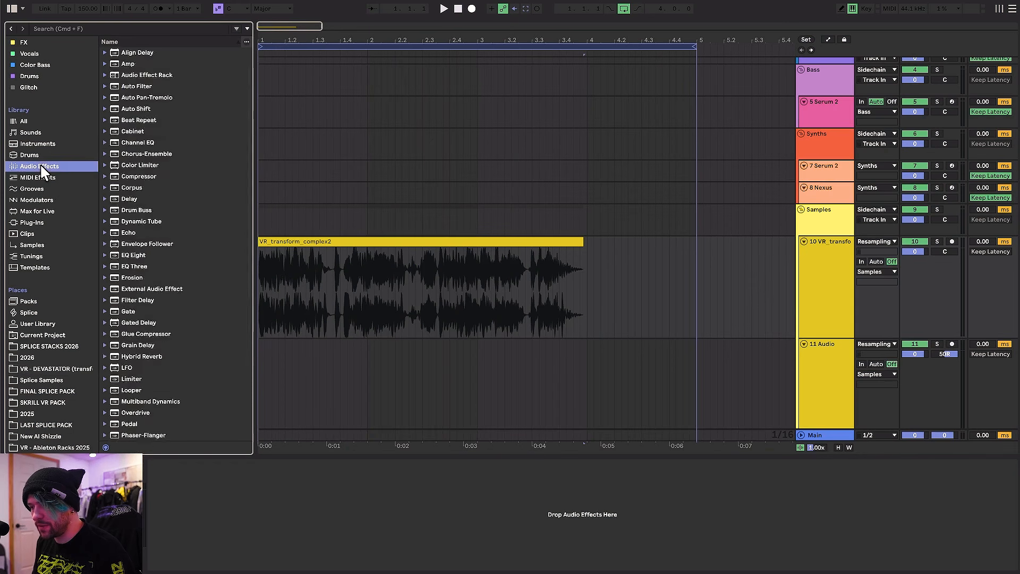
pyautogui.scroll(-6, 167, 250)
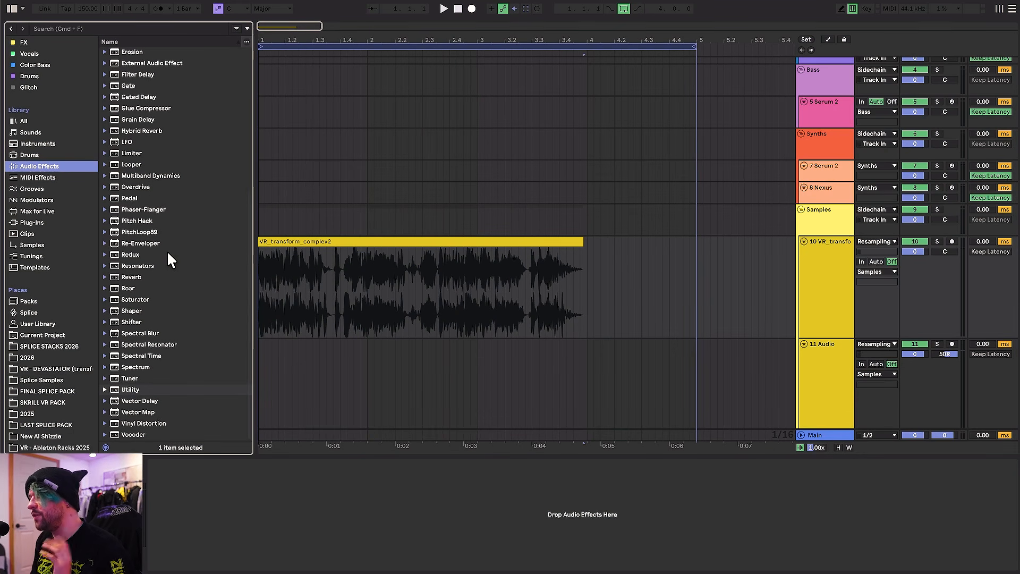
pyautogui.doubleClick(129, 389)
pyautogui.click(845, 289)
pyautogui.press('super+d')
# Step: Choose a single input channel in Utility on each copy, setting the duplicate track 11 to Right
pyautogui.click(338, 230)
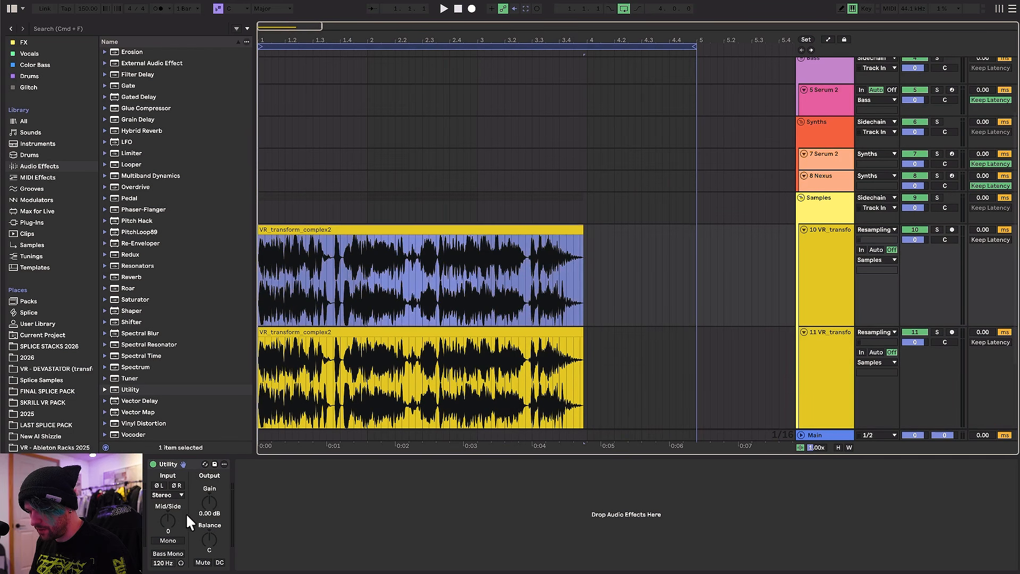
pyautogui.click(170, 494)
pyautogui.click(333, 372)
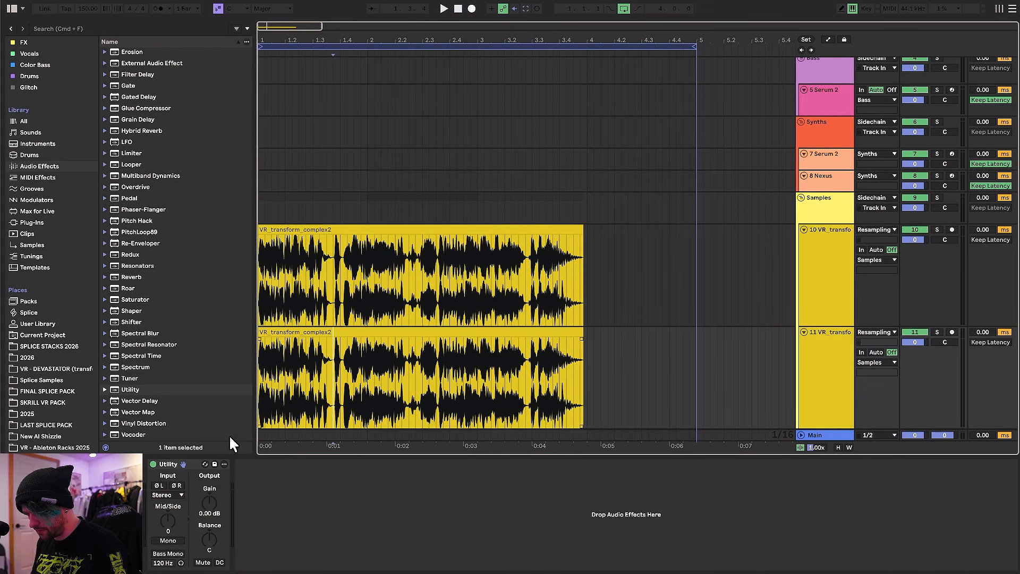
pyautogui.click(168, 494)
pyautogui.click(166, 521)
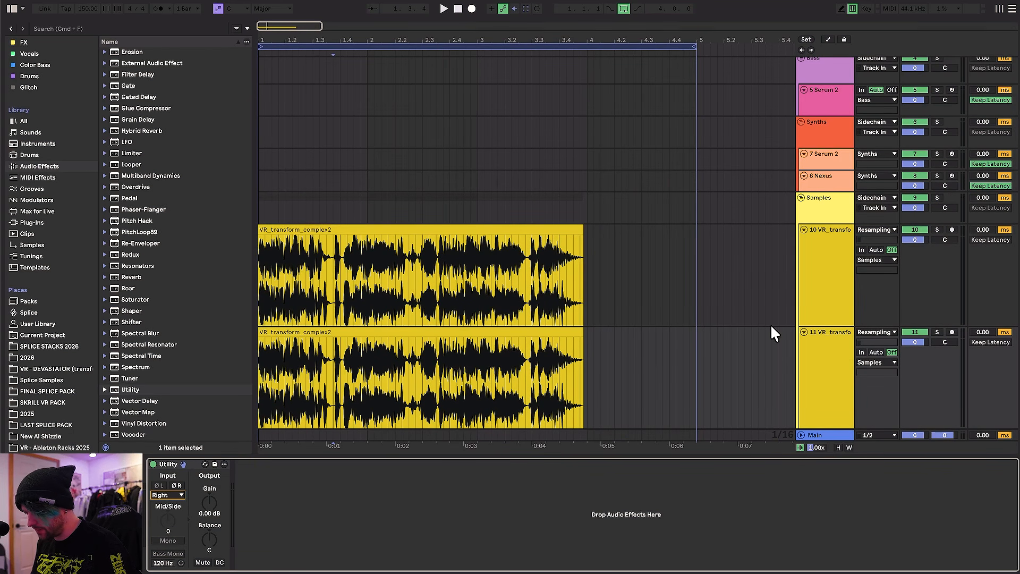
# Step: Bounce both VR_transform_complex2 tracks in place and pan track 10 to 50L and track 11 to 50R
pyautogui.click(770, 325)
pyautogui.rightClick(824, 359)
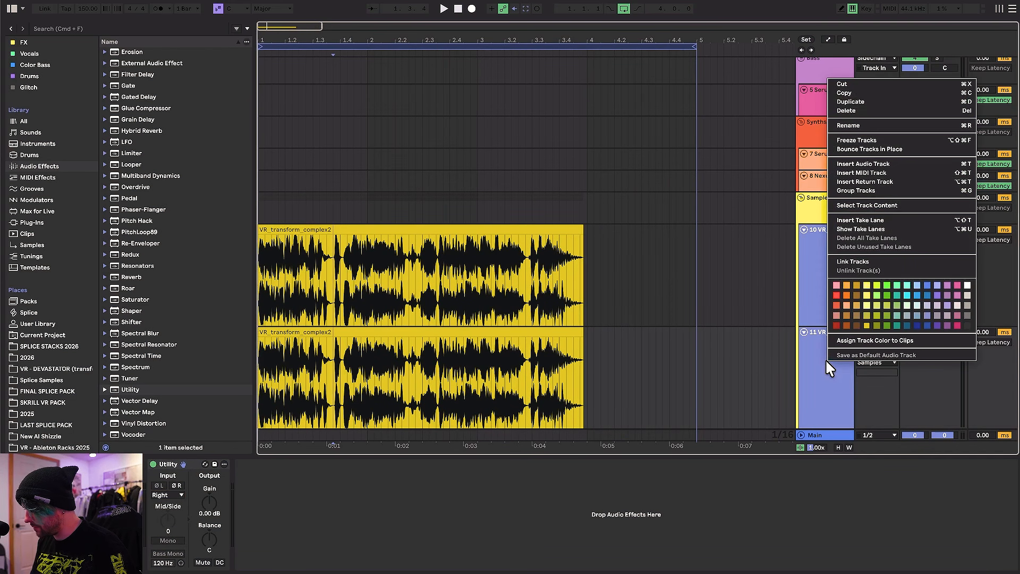
pyautogui.click(885, 146)
pyautogui.moveTo(954, 243); pyautogui.dragTo(954, 253)
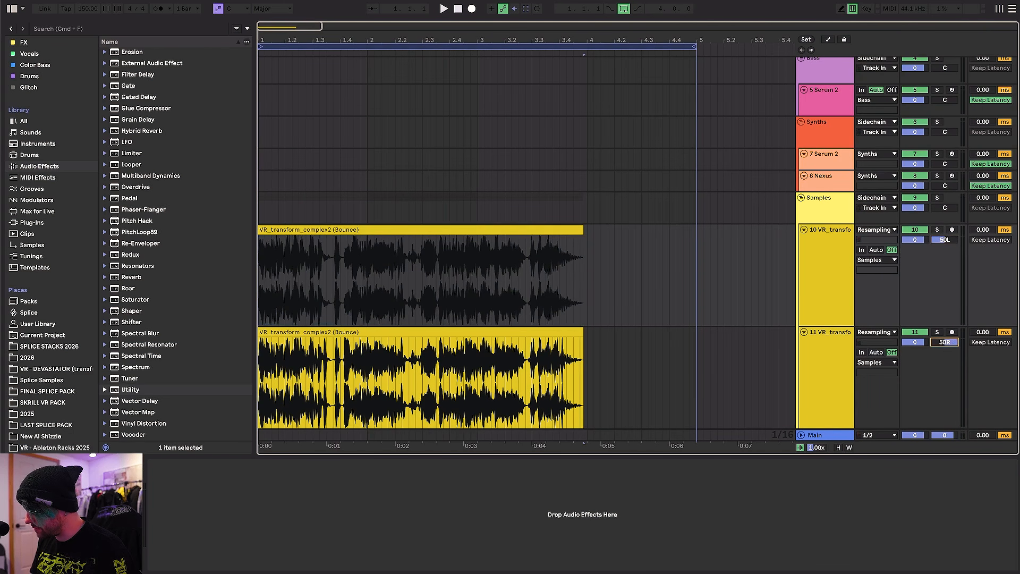
# Step: Lower track 10's volume to -4.6 and play the two panned bounces together
pyautogui.press('space')
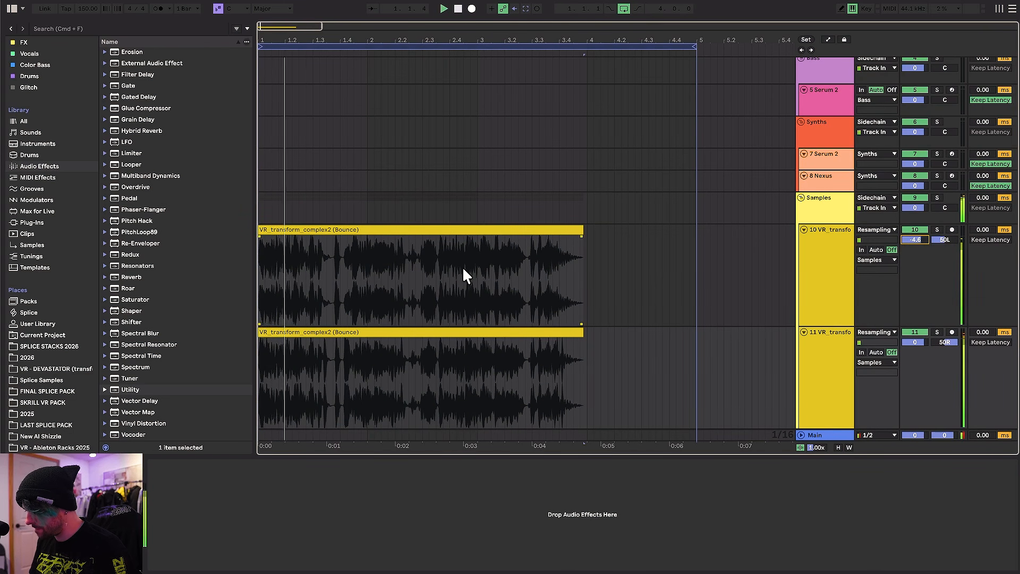
pyautogui.click(461, 270)
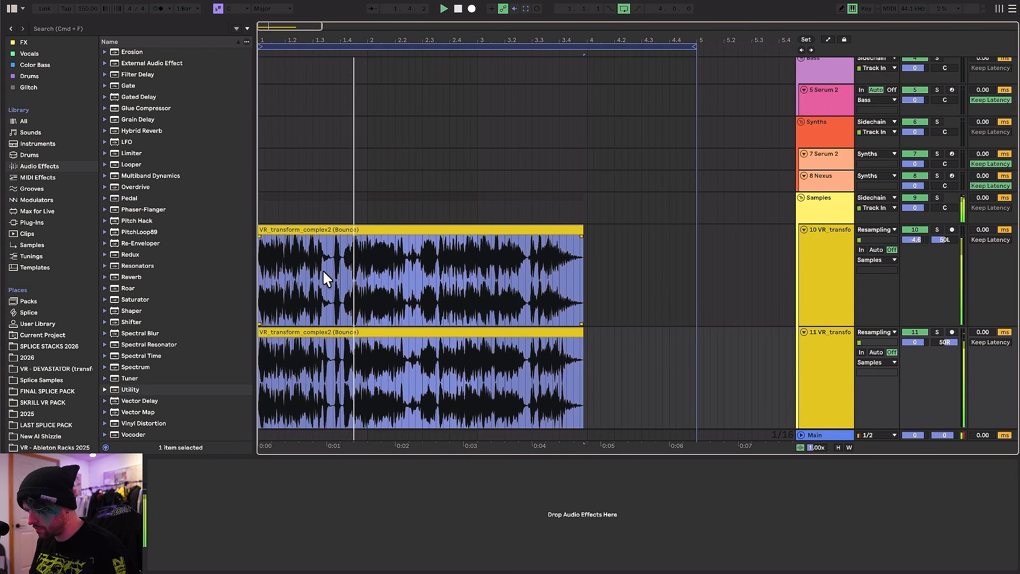
pyautogui.press('space')
# Step: Set track 10's bounced clip to forward transient looping, double its BPM to 300 and transpose it up 6 semitones
pyautogui.scroll(-2, 323, 270)
pyautogui.doubleClick(323, 269)
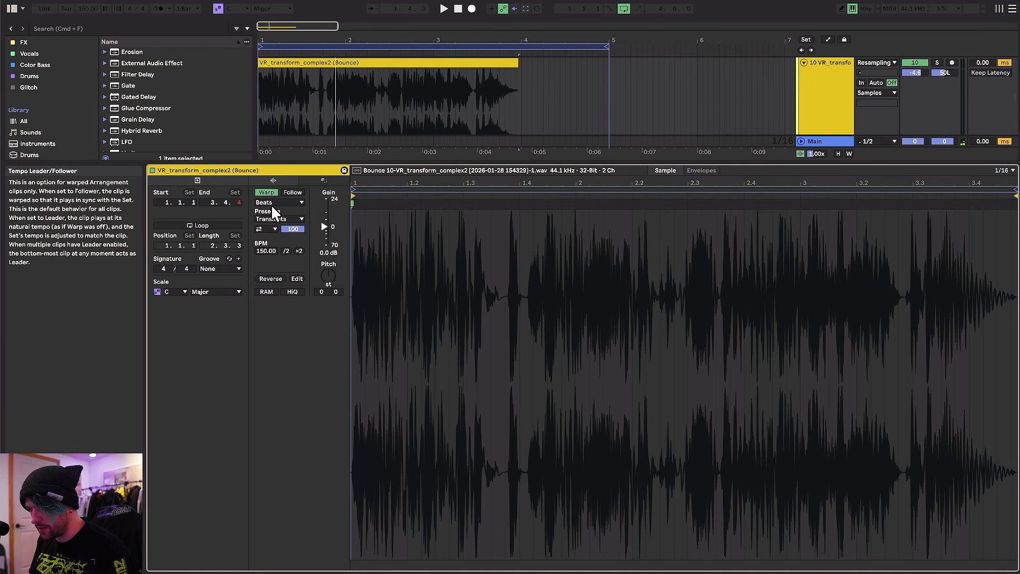
pyautogui.click(298, 251)
pyautogui.click(324, 271)
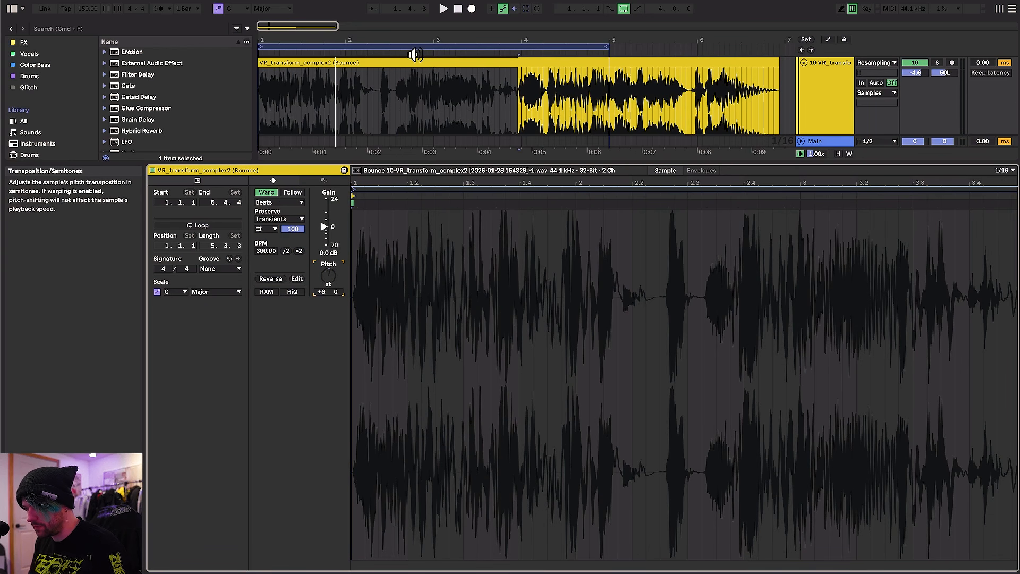
# Step: Give track 11's bounced clip the same Beats warping with forward transient looping and double its BPM
pyautogui.scroll(-1, 400, 85)
pyautogui.click(400, 89)
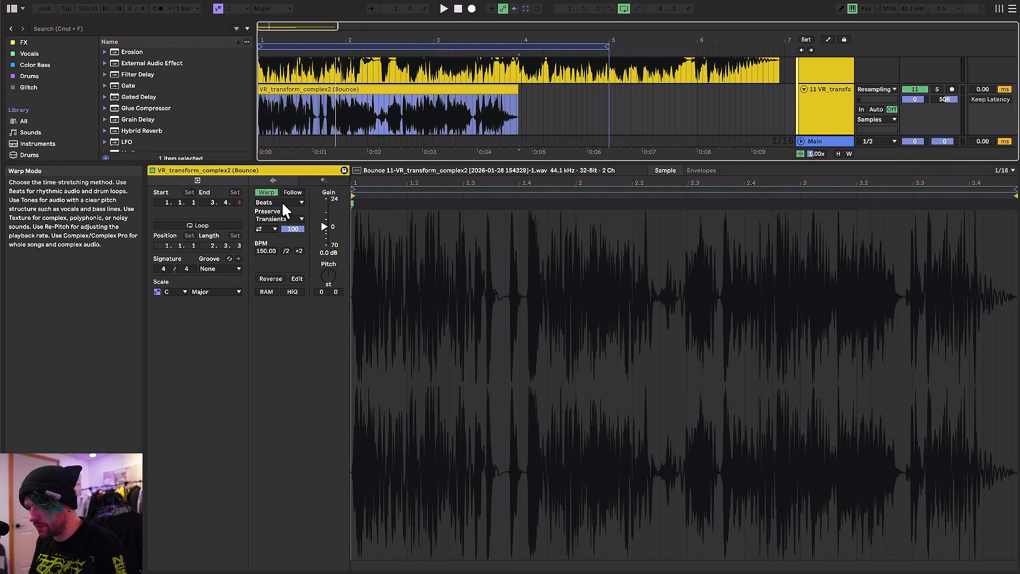
pyautogui.click(279, 201)
pyautogui.click(280, 202)
pyautogui.click(266, 228)
pyautogui.click(267, 248)
pyautogui.click(299, 251)
pyautogui.moveTo(329, 285); pyautogui.dragTo(276, 288)
# Step: Turn off arrangement looping and play both stretched VR_transform_complex2 bounces together along their full length
pyautogui.hotkey('shift', 'Tab')
pyautogui.scroll(-1, 276, 288)
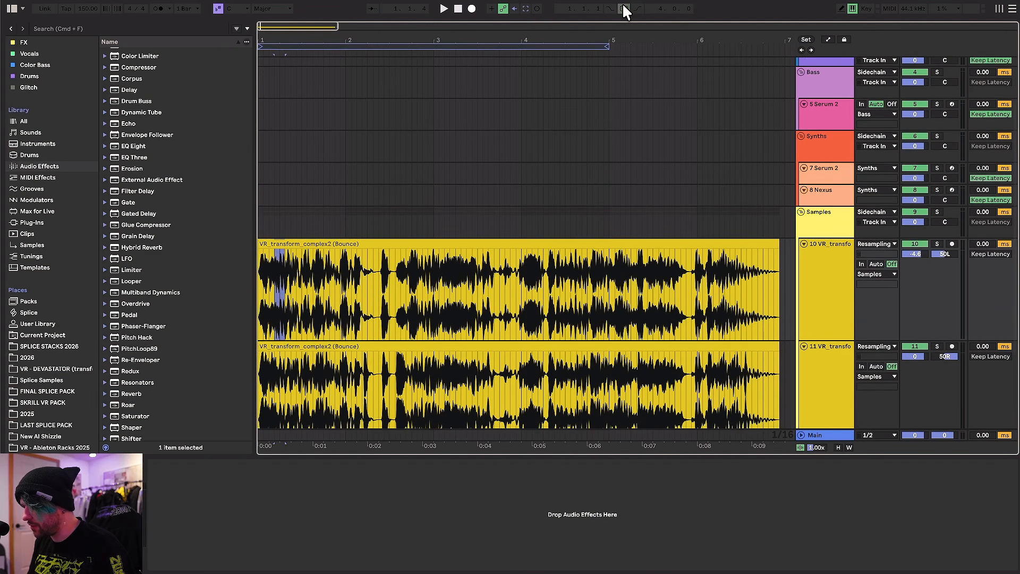
pyautogui.click(335, 242)
pyautogui.press('space')
pyautogui.scroll(-5, 320, 276)
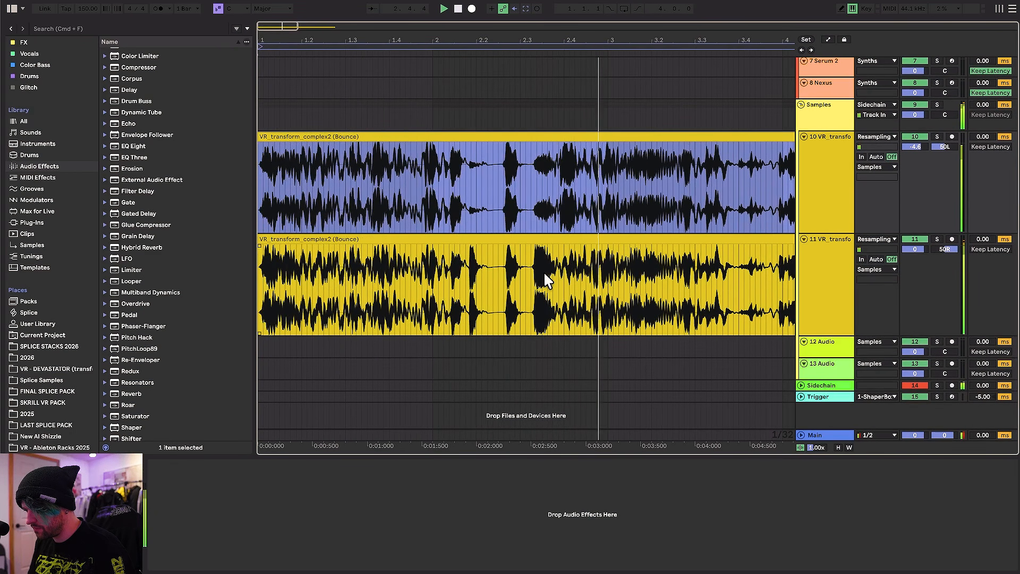
pyautogui.scroll(2, 543, 271)
pyautogui.hscroll(3, 544, 274)
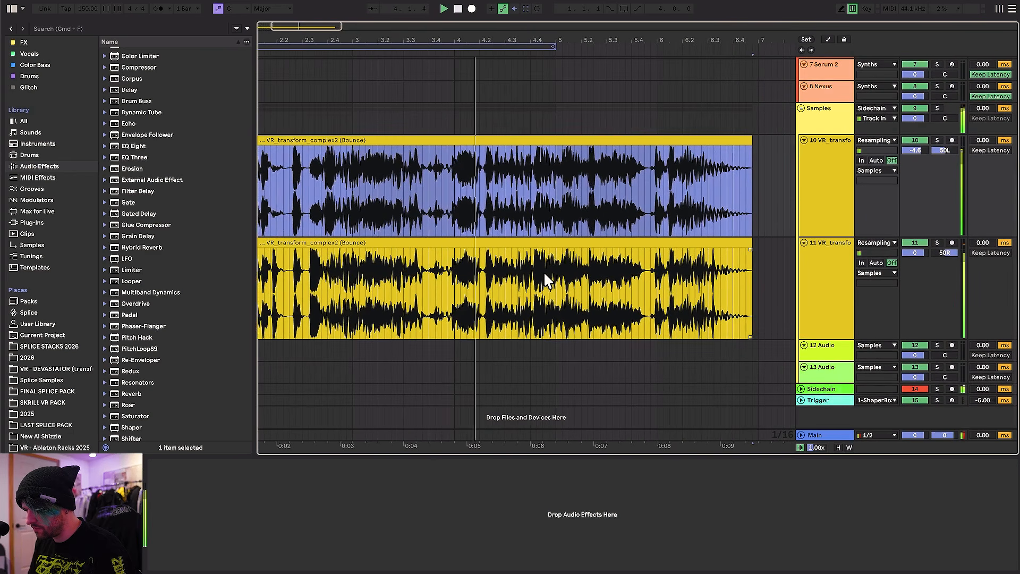
pyautogui.hscroll(3, 547, 280)
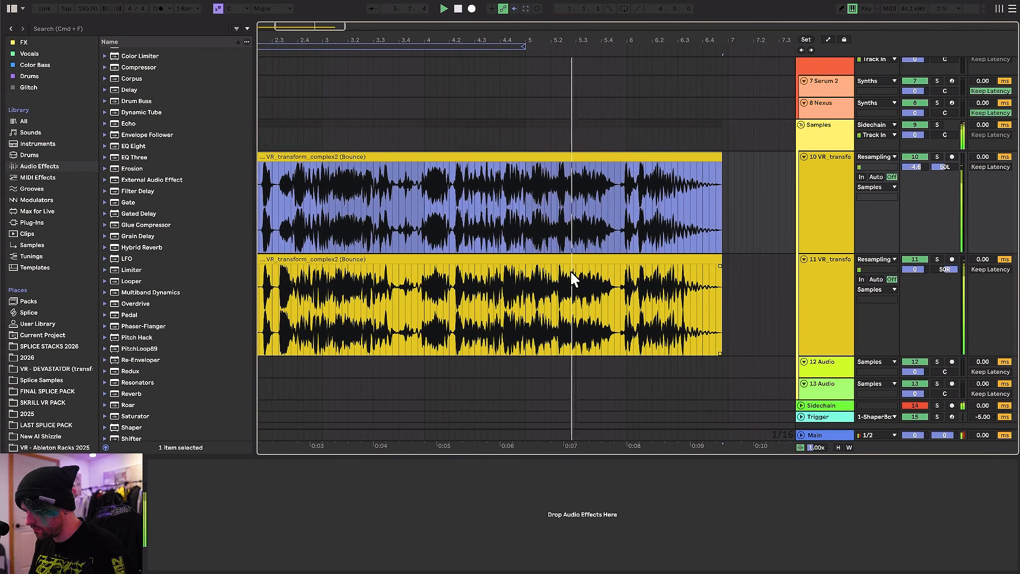
pyautogui.hscroll(-8, 577, 279)
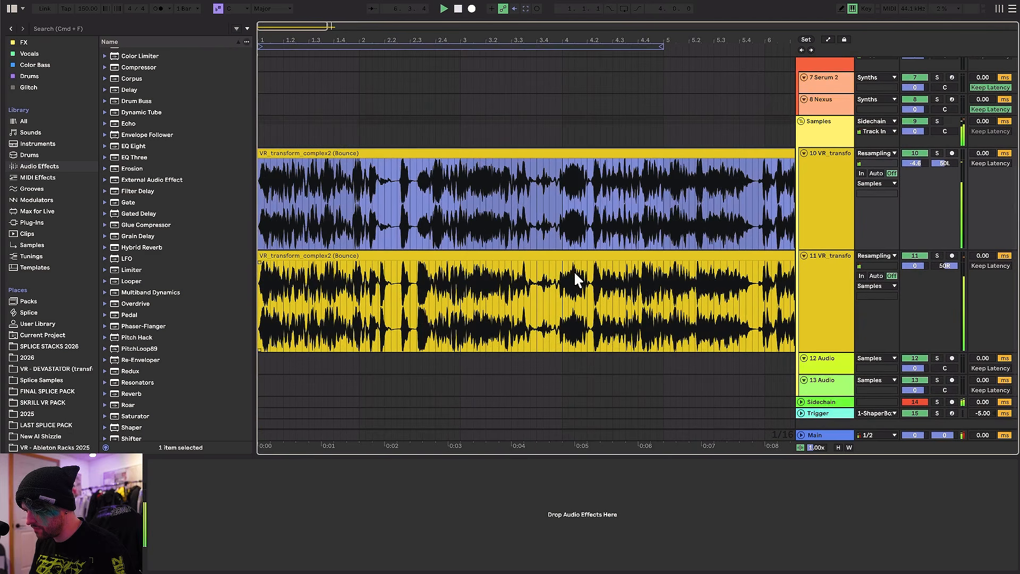
# Step: Examine the transient markers along the waveform of track 10's stretched bounce
pyautogui.click(429, 256)
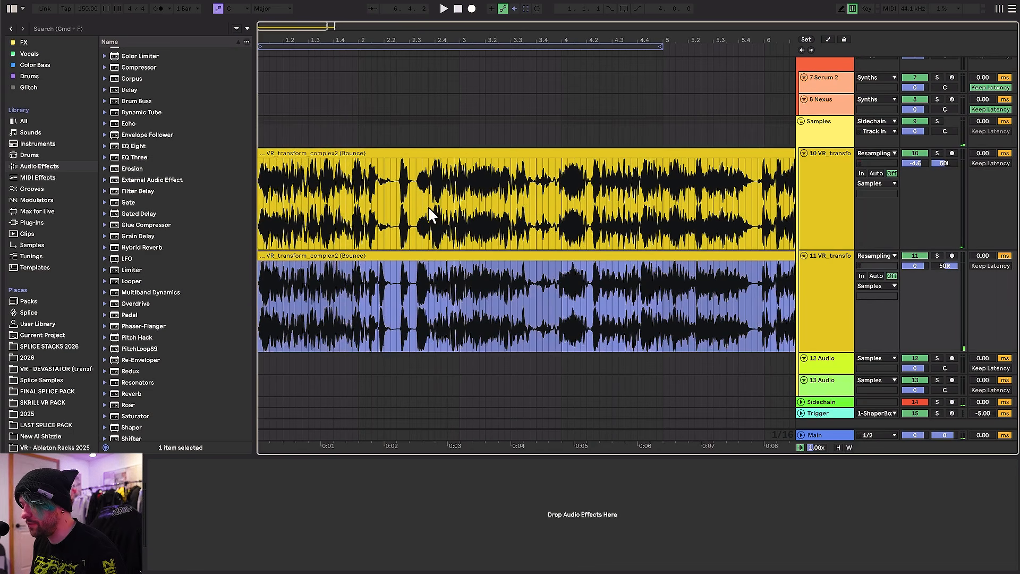
pyautogui.doubleClick(427, 150)
pyautogui.scroll(3, 472, 229)
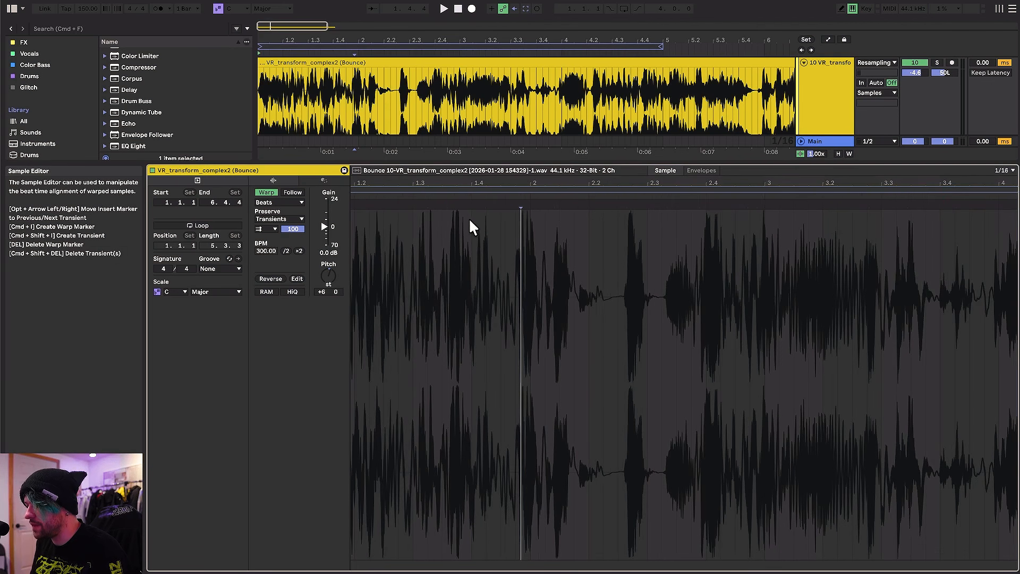
pyautogui.scroll(2, 470, 221)
pyautogui.scroll(2, 466, 208)
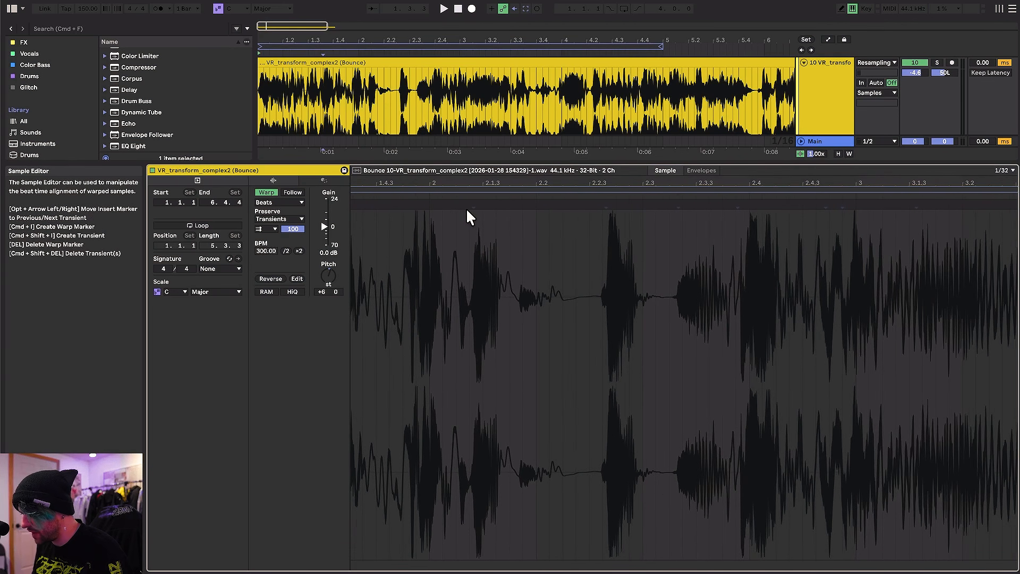
pyautogui.click(523, 206)
pyautogui.hscroll(5, 629, 269)
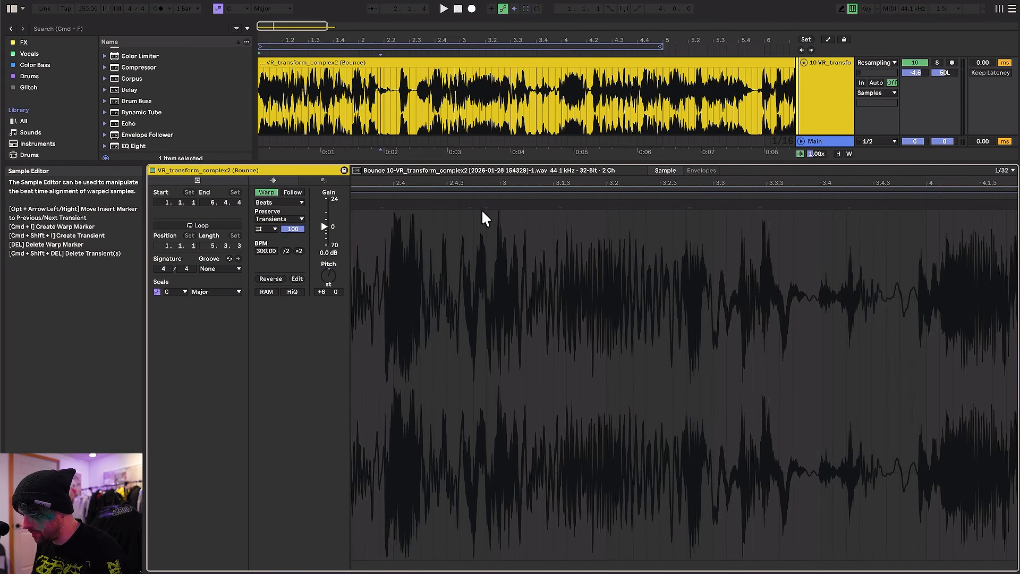
pyautogui.click(469, 205)
pyautogui.doubleClick(610, 205)
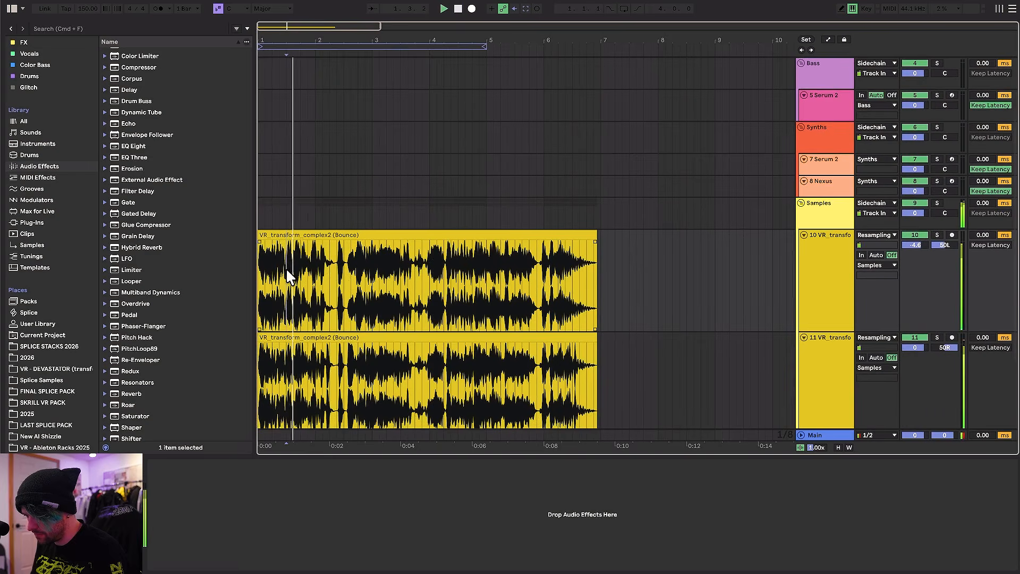
# Step: Play both panned VR_transform_complex2 bounces together while comparing their waveforms along the arrangement
pyautogui.scroll(4, 319, 268)
pyautogui.scroll(-2, 330, 265)
pyautogui.scroll(2, 553, 250)
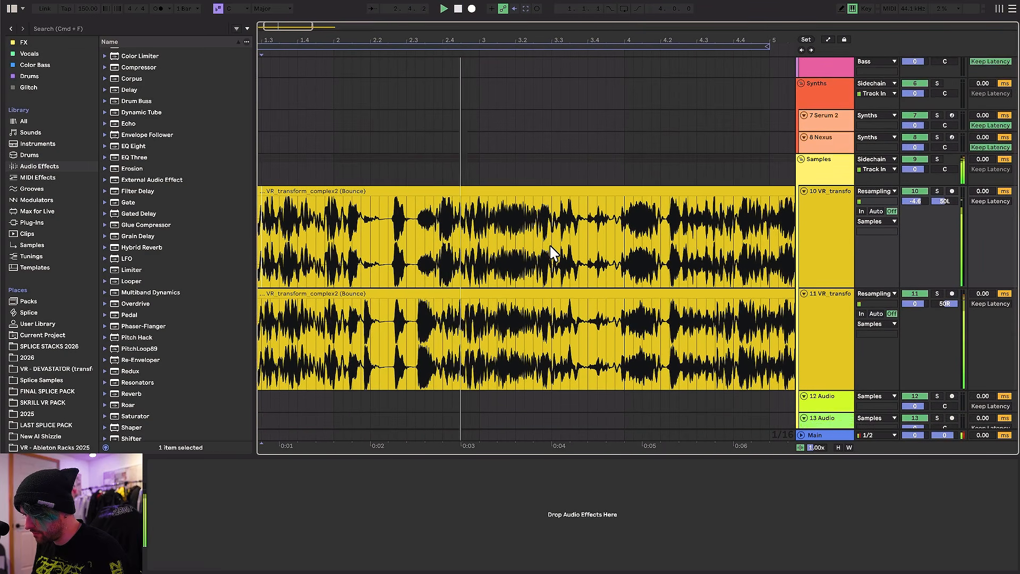
pyautogui.scroll(-3, 553, 250)
pyautogui.scroll(2, 510, 250)
pyautogui.scroll(-1, 482, 255)
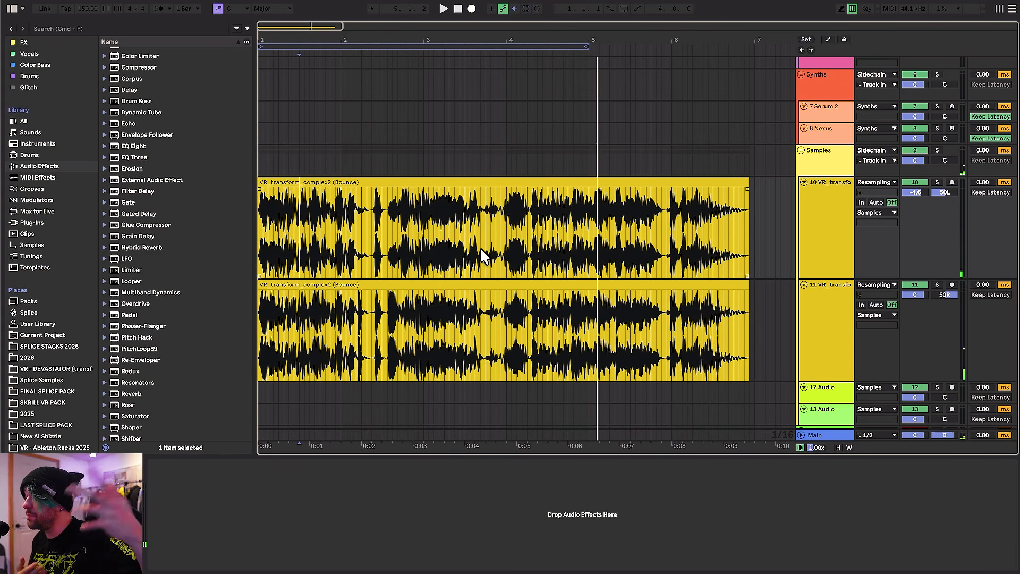
pyautogui.press('space')
# Step: Open track 10's bounced clip and raise its transposition to +24 semitones during playback
pyautogui.doubleClick(484, 257)
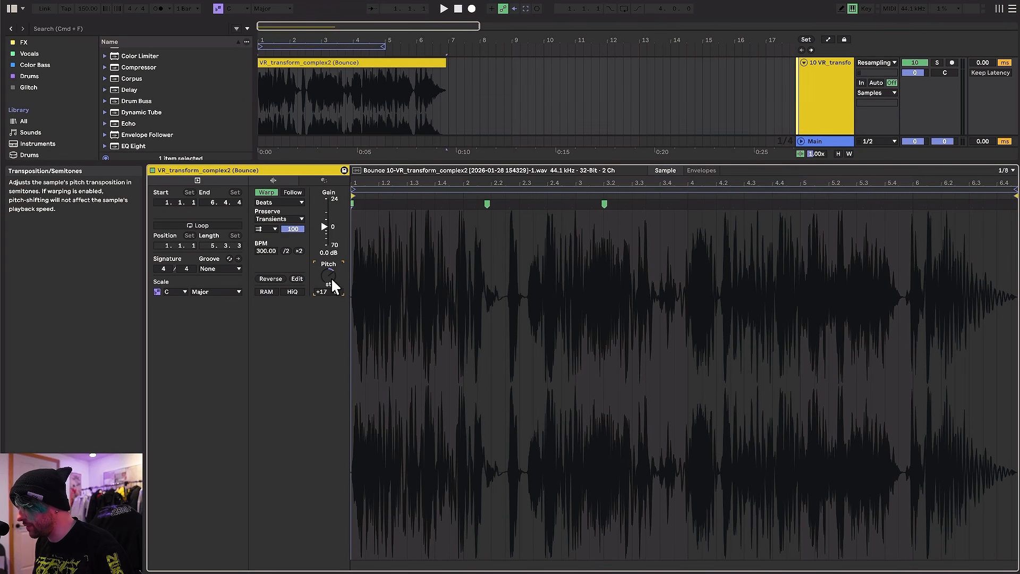
pyautogui.press('space')
pyautogui.scroll(5, 264, 90)
pyautogui.moveTo(329, 276)
pyautogui.mouseDown()
pyautogui.moveTo(328, 260)
pyautogui.moveTo(326, 276)
pyautogui.mouseUp()
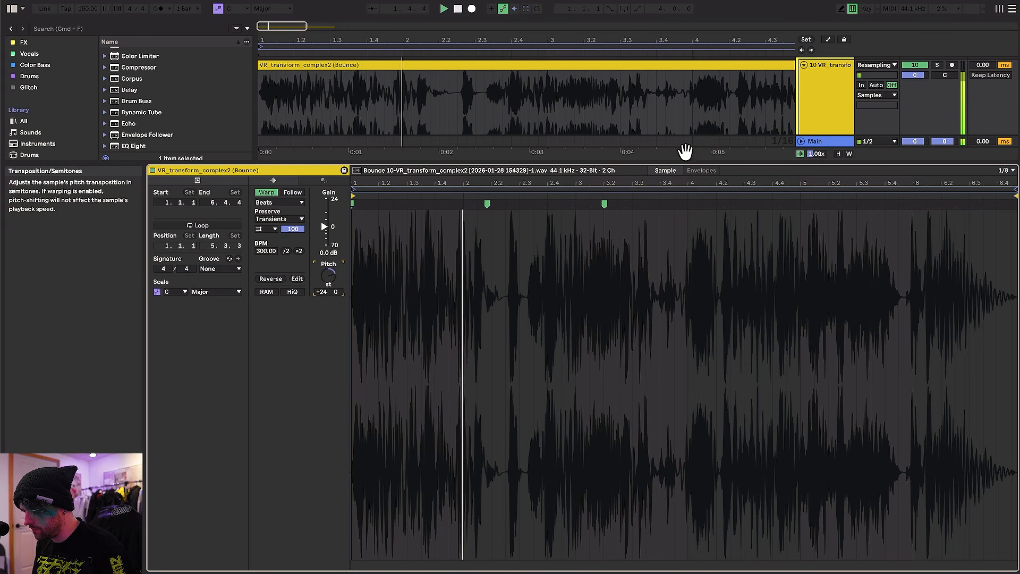
# Step: Try a transposition envelope on track 10's clip with rising and falling breakpoints reaching +10 st, then delete the breakpoints
pyautogui.click(701, 170)
pyautogui.moveTo(328, 275); pyautogui.dragTo(329, 282)
pyautogui.moveTo(381, 383); pyautogui.dragTo(527, 335)
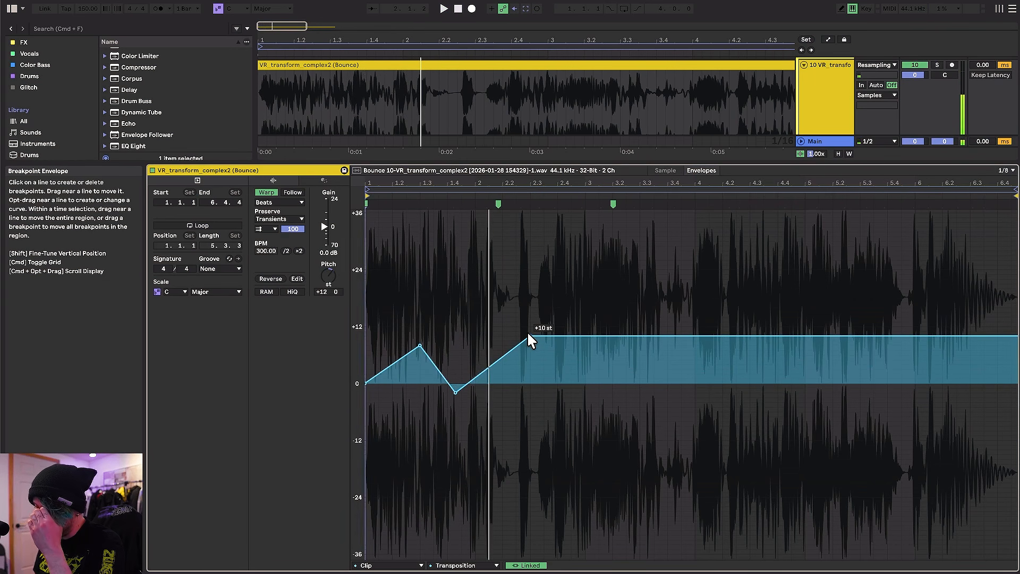
pyautogui.click(527, 331)
pyautogui.click(455, 392)
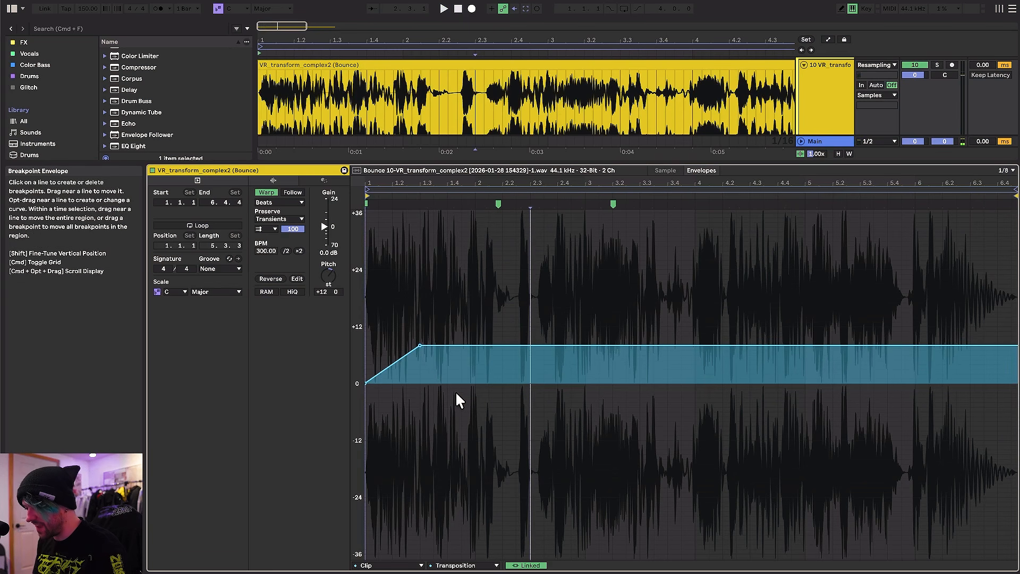
pyautogui.click(420, 346)
# Step: Centre and arm track 11, then record a resampling pass of track 10's clip while sweeping its transposition by hand
pyautogui.moveTo(330, 285); pyautogui.dragTo(330, 255)
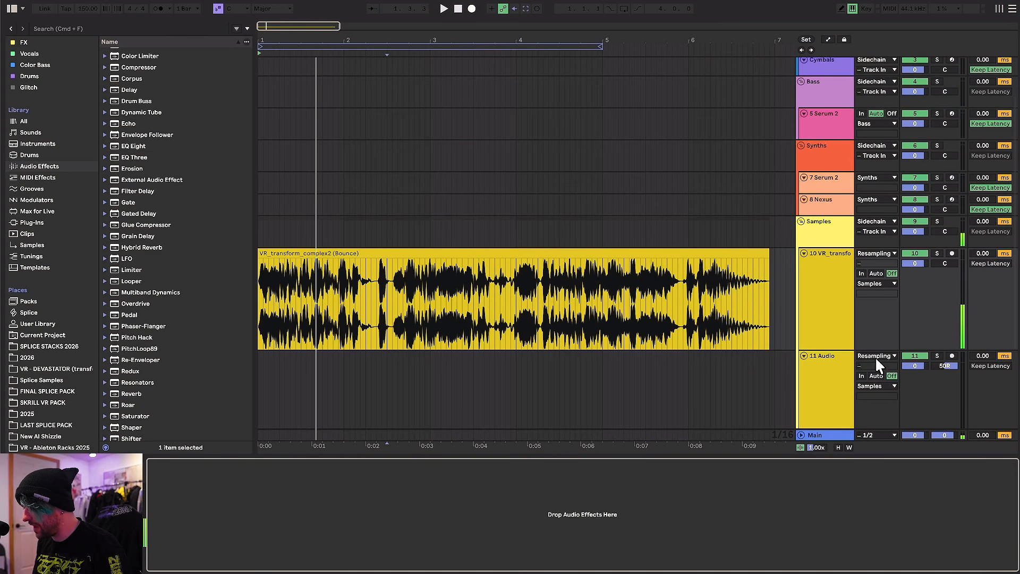
pyautogui.click(825, 359)
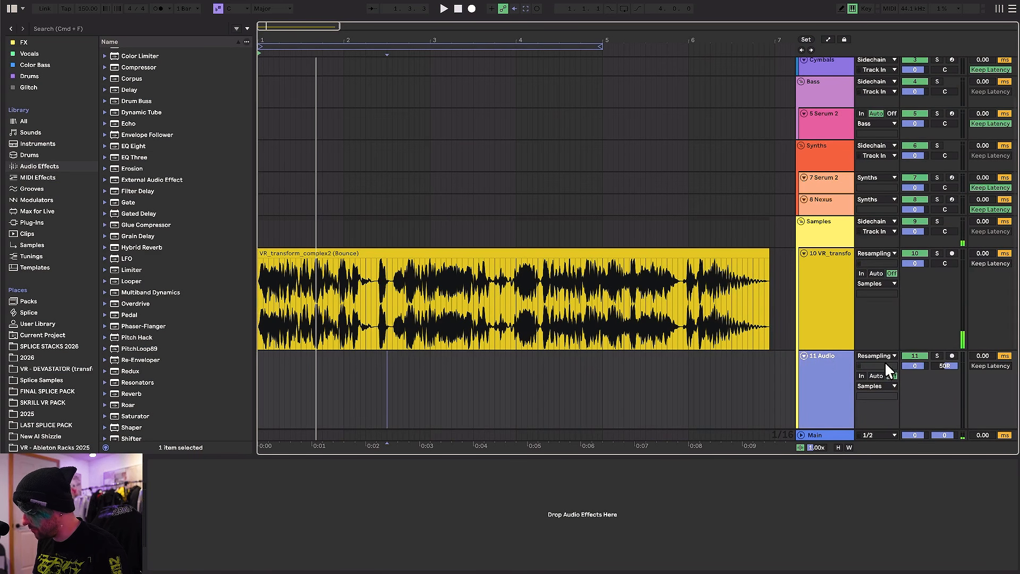
pyautogui.moveTo(944, 366); pyautogui.dragTo(944, 383)
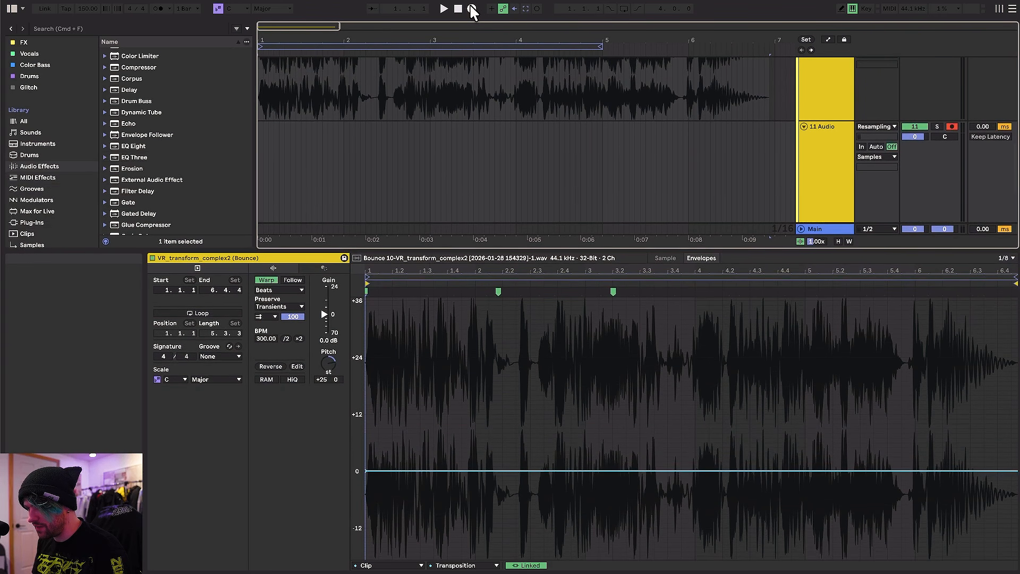
pyautogui.click(471, 9)
pyautogui.moveTo(328, 364); pyautogui.dragTo(329, 396)
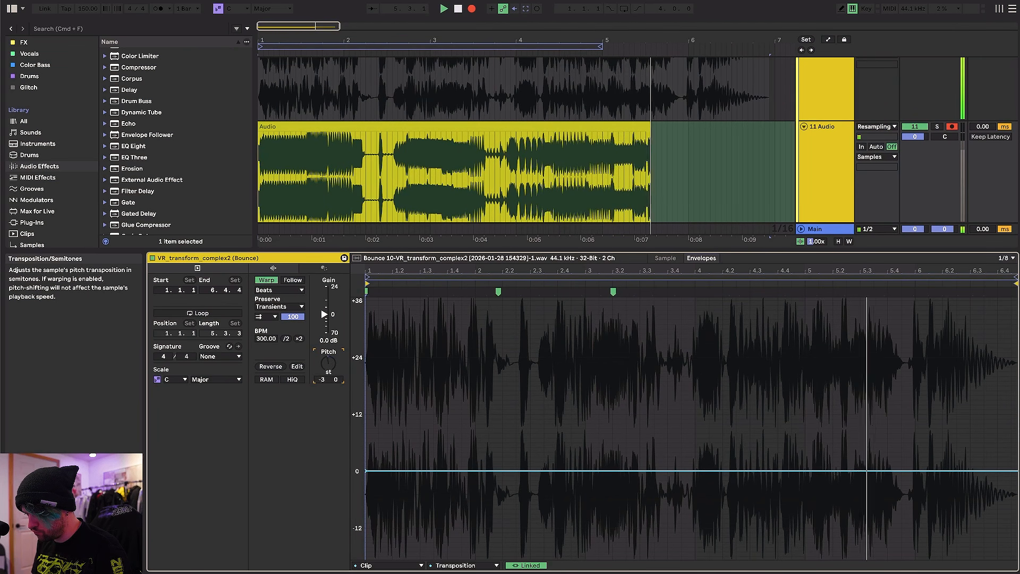
pyautogui.press('space')
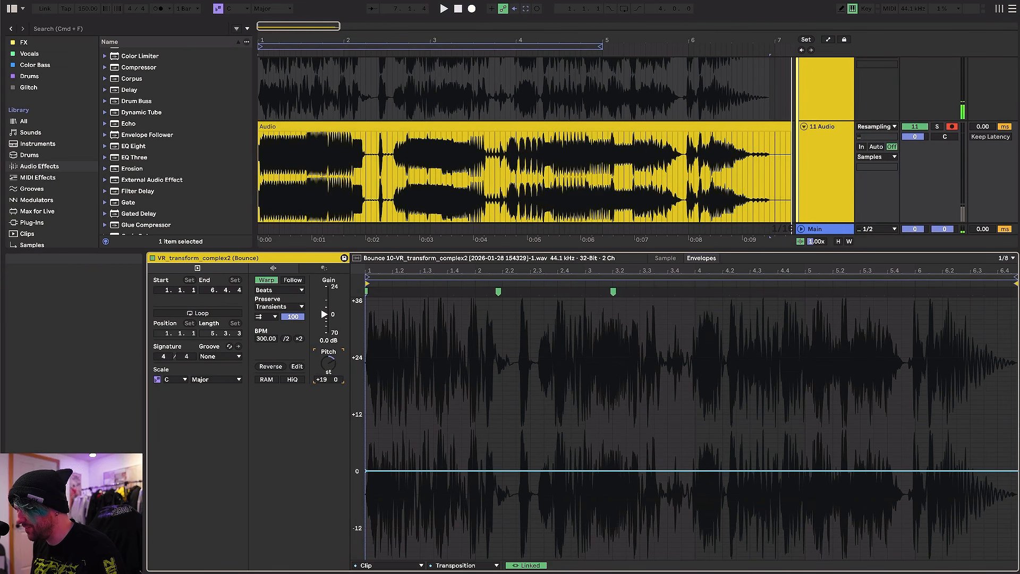
pyautogui.hotkey('shift', 'Tab')
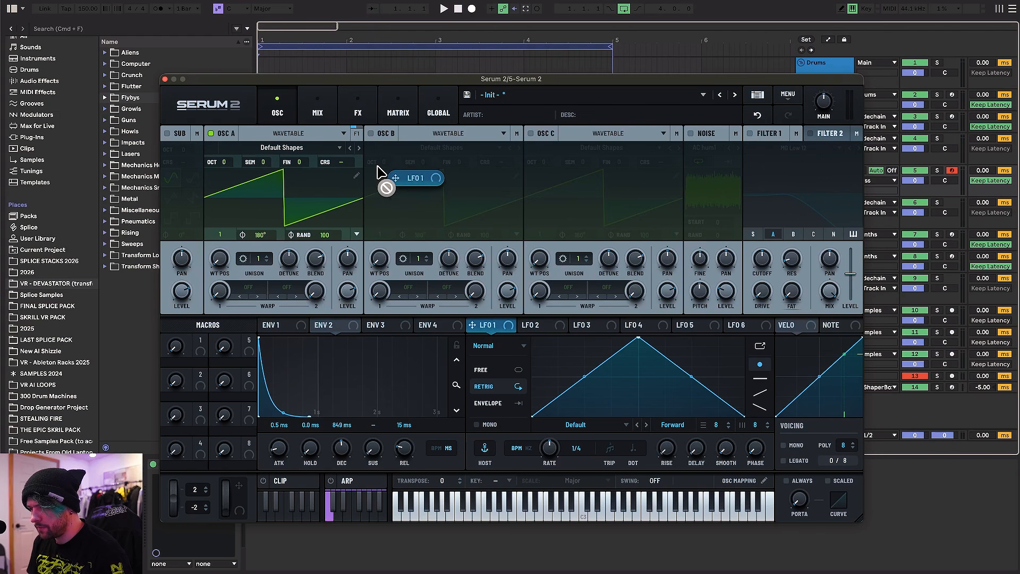
# Step: Assign LFO 1 to oscillator A's coarse pitch and shape it as a falling curve in Envelope mode at a 1/2 rate
pyautogui.moveTo(379, 174); pyautogui.dragTo(368, 107)
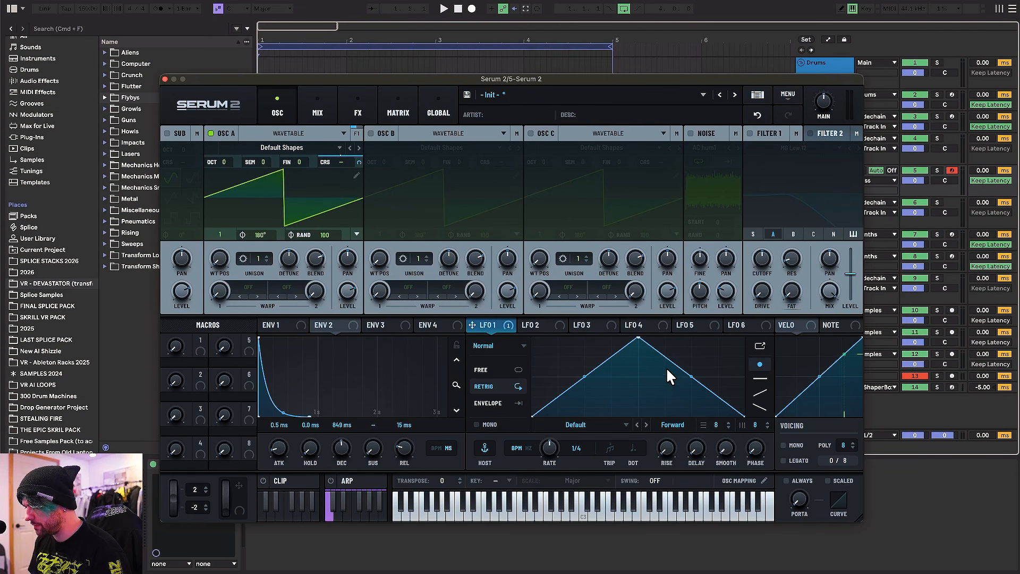
pyautogui.moveTo(638, 339); pyautogui.dragTo(532, 339)
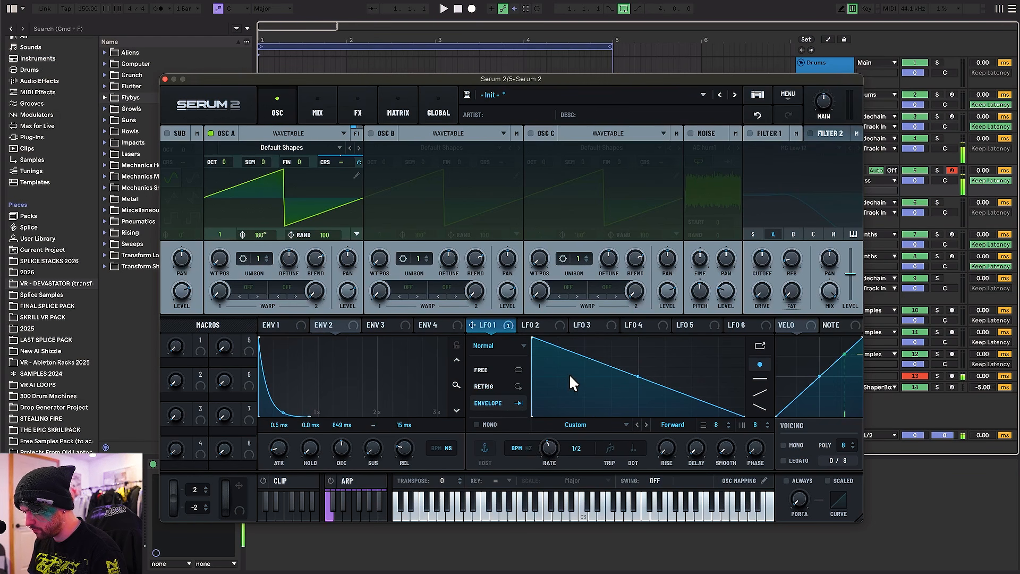
pyautogui.doubleClick(549, 391)
pyautogui.moveTo(548, 390)
pyautogui.mouseDown()
pyautogui.moveTo(540, 371)
pyautogui.moveTo(549, 384)
pyautogui.mouseUp()
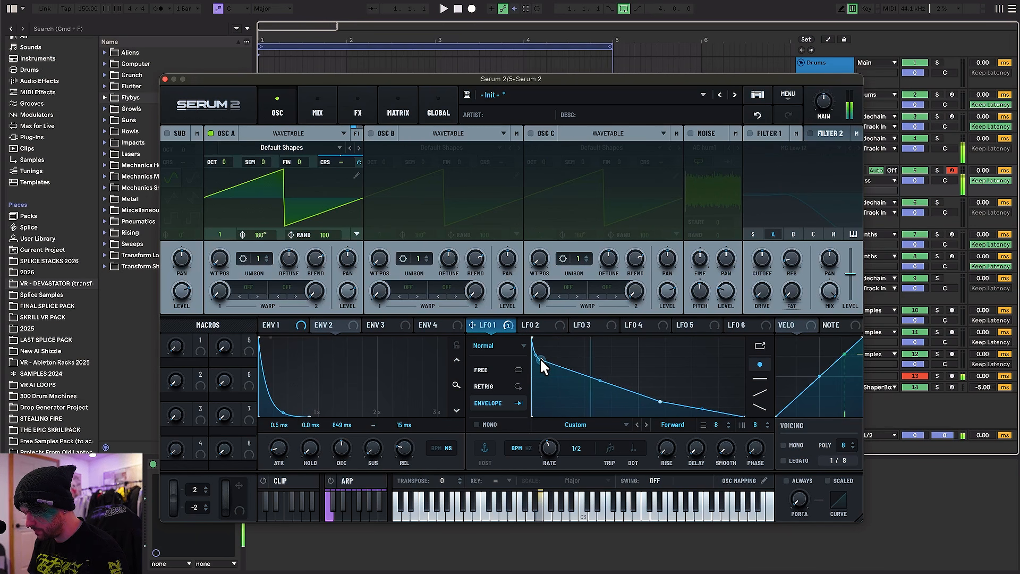
# Step: Set Env 1 to 192 ms hold, 269 ms decay and no sustain, and give oscillator A an LPF warp modulated by Env 2
pyautogui.click(295, 324)
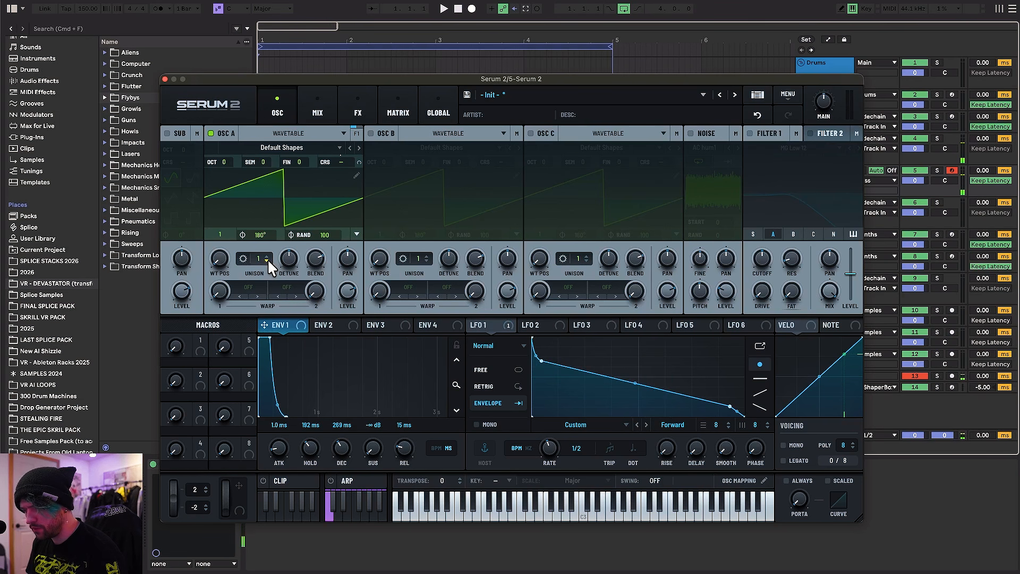
pyautogui.click(249, 290)
pyautogui.moveTo(269, 342)
pyautogui.click(325, 342)
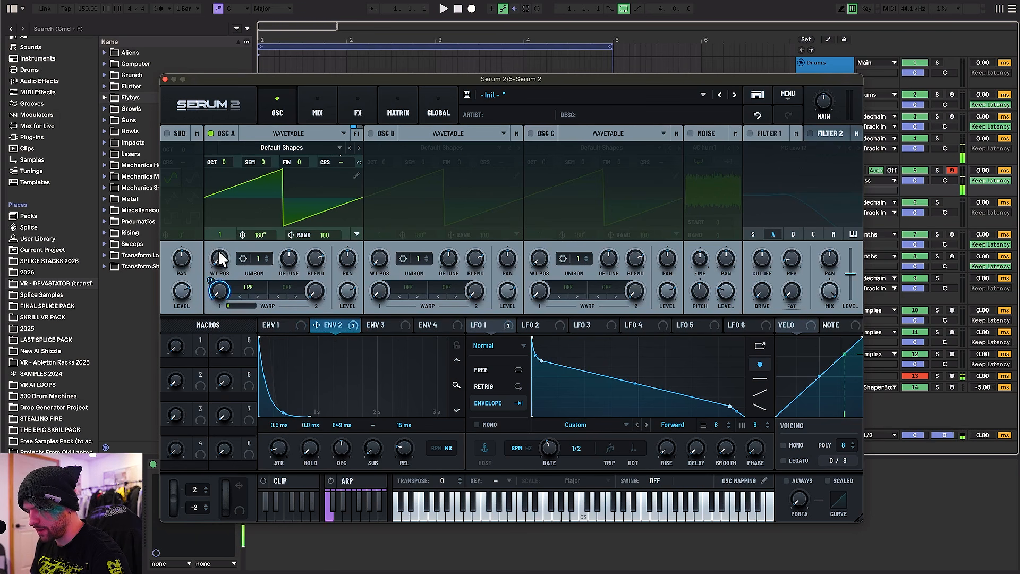
pyautogui.moveTo(250, 298); pyautogui.dragTo(236, 303)
# Step: Enable oscillator B with the sine shape at wavetable position 2 and assign Env 3 to its coarse pitch
pyautogui.click(371, 133)
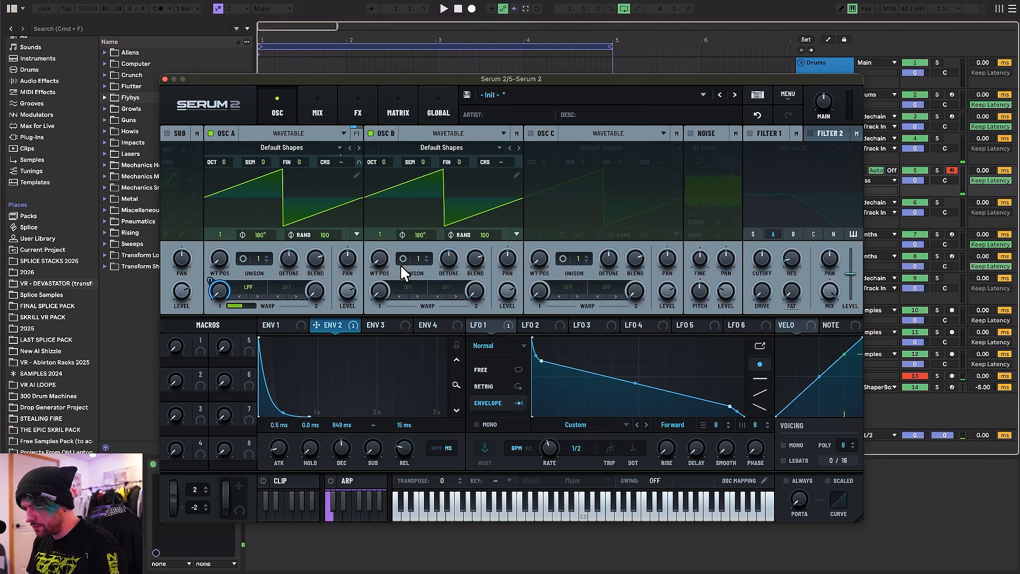
pyautogui.moveTo(379, 260); pyautogui.dragTo(380, 233)
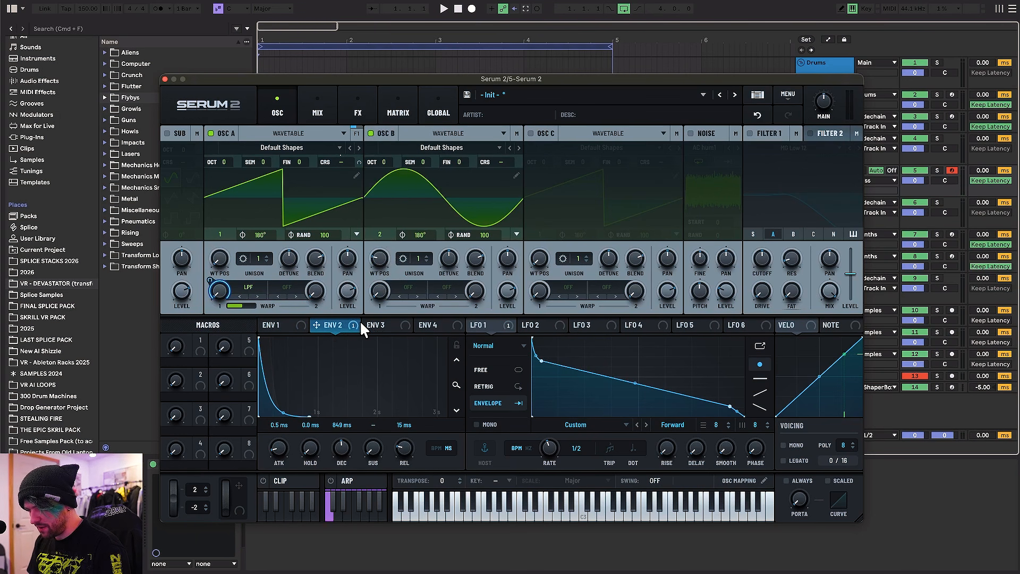
pyautogui.click(386, 325)
pyautogui.moveTo(545, 139); pyautogui.dragTo(499, 162)
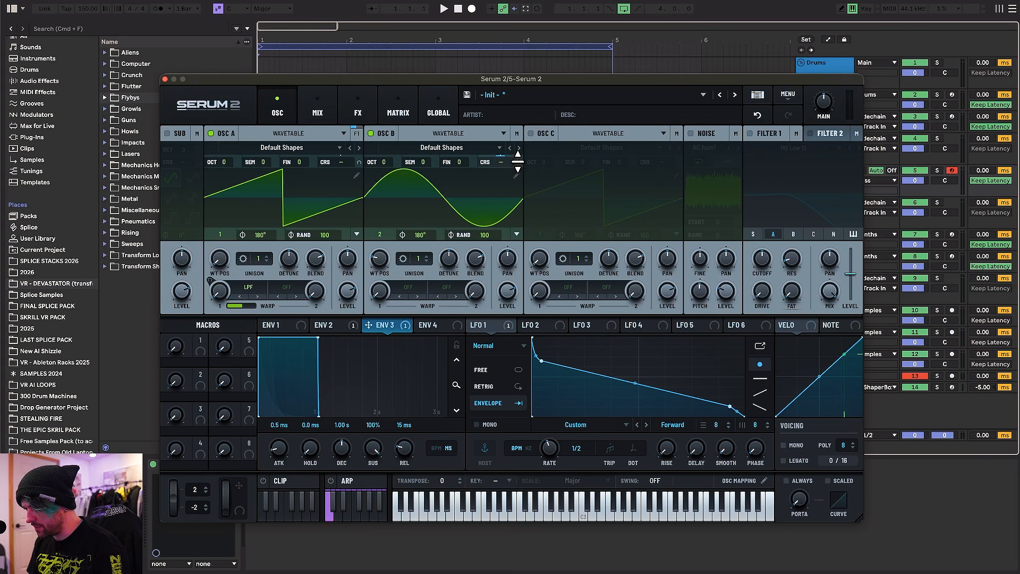
# Step: With oscillator A switched off, set Env 3 to a 311 ms decay without sustain and raise oscillator B by two octaves
pyautogui.click(211, 134)
pyautogui.moveTo(373, 449); pyautogui.dragTo(373, 481)
pyautogui.moveTo(347, 444); pyautogui.dragTo(343, 458)
pyautogui.moveTo(383, 162); pyautogui.dragTo(383, 126)
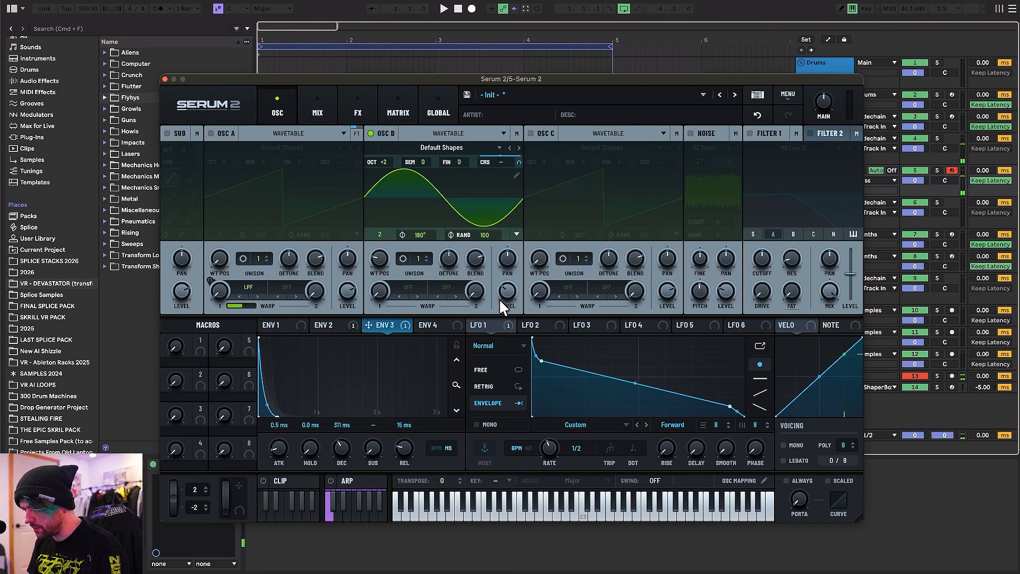
# Step: Re-enable oscillator A at +3 octaves with 16 unison voices and 0 phase randomness, and steepen LFO 1's falling curve
pyautogui.scroll(1, 387, 160)
pyautogui.click(211, 134)
pyautogui.moveTo(212, 162); pyautogui.dragTo(219, 135)
pyautogui.moveTo(556, 377); pyautogui.dragTo(558, 401)
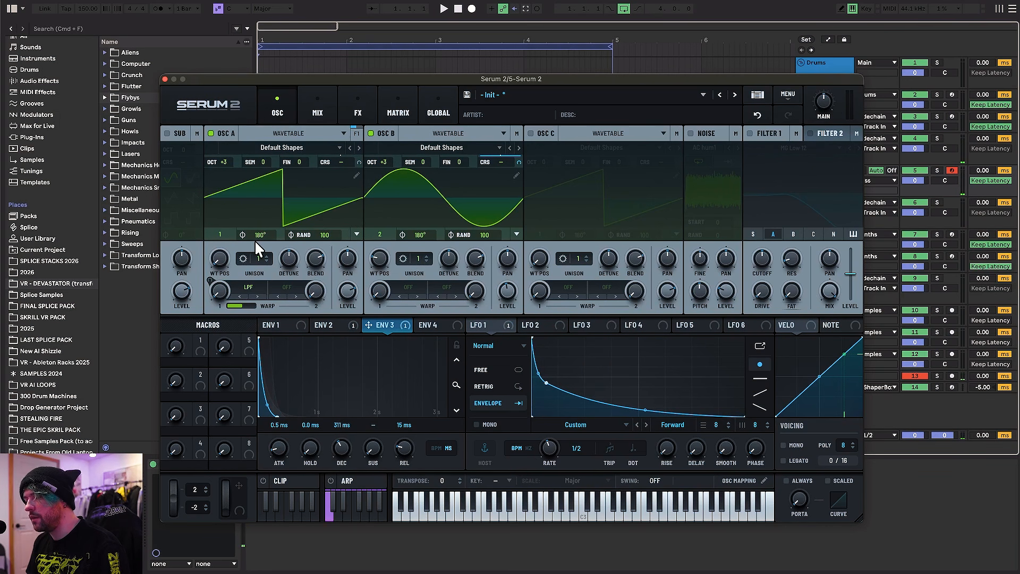
pyautogui.moveTo(255, 258); pyautogui.dragTo(255, 224)
pyautogui.moveTo(328, 231); pyautogui.dragTo(291, 410)
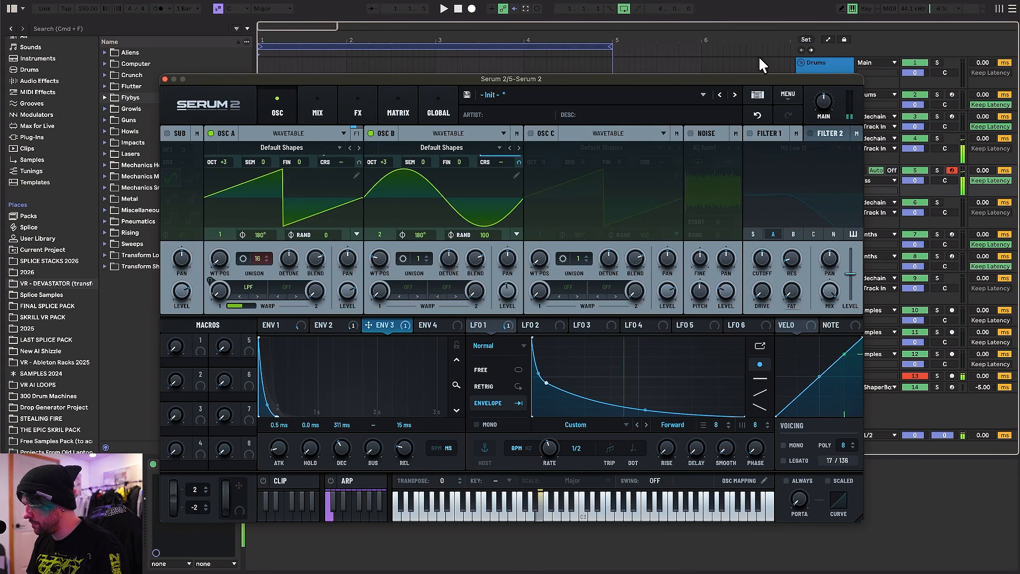
# Step: Enable Filter 1 and set it to the Cmb - type from the Flanges group
pyautogui.click(750, 133)
pyautogui.click(773, 149)
pyautogui.moveTo(777, 202)
pyautogui.moveTo(859, 332)
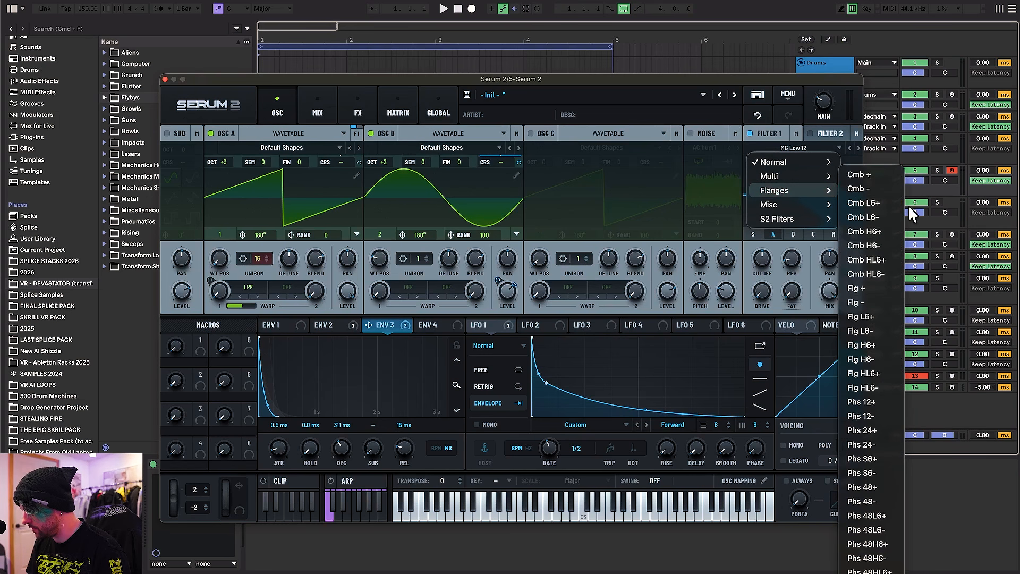
pyautogui.click(878, 184)
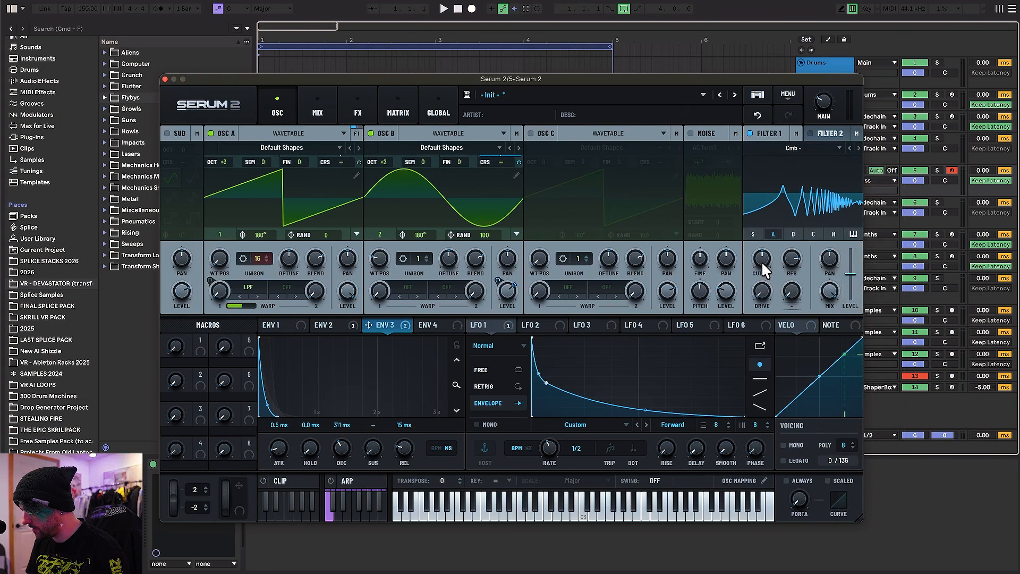
# Step: Lower Filter 1's cutoff and modulate it with LFO 2 shaped as a concave falling curve in Envelope mode
pyautogui.moveTo(761, 256)
pyautogui.mouseDown()
pyautogui.moveTo(764, 247)
pyautogui.moveTo(755, 269)
pyautogui.moveTo(757, 250)
pyautogui.mouseUp()
pyautogui.moveTo(552, 323); pyautogui.dragTo(760, 278)
pyautogui.moveTo(638, 337); pyautogui.dragTo(532, 338)
pyautogui.click(511, 400)
pyautogui.moveTo(638, 377); pyautogui.dragTo(638, 401)
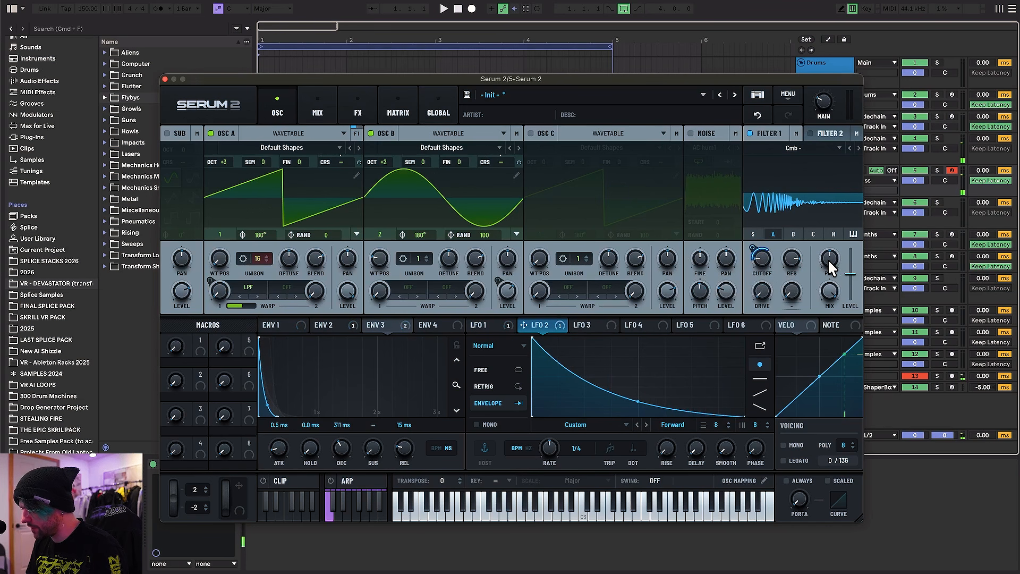
pyautogui.moveTo(829, 258)
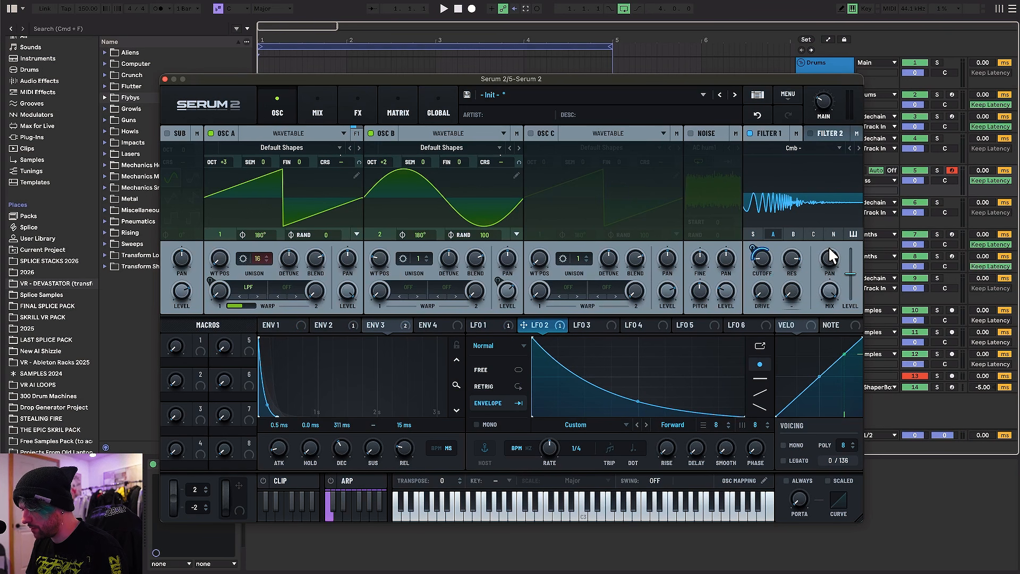
# Step: Add a multiband Compressor and a Tube Distortion to the main effects chain
pyautogui.click(358, 109)
pyautogui.click(177, 154)
pyautogui.click(199, 193)
pyautogui.click(177, 154)
pyautogui.click(205, 241)
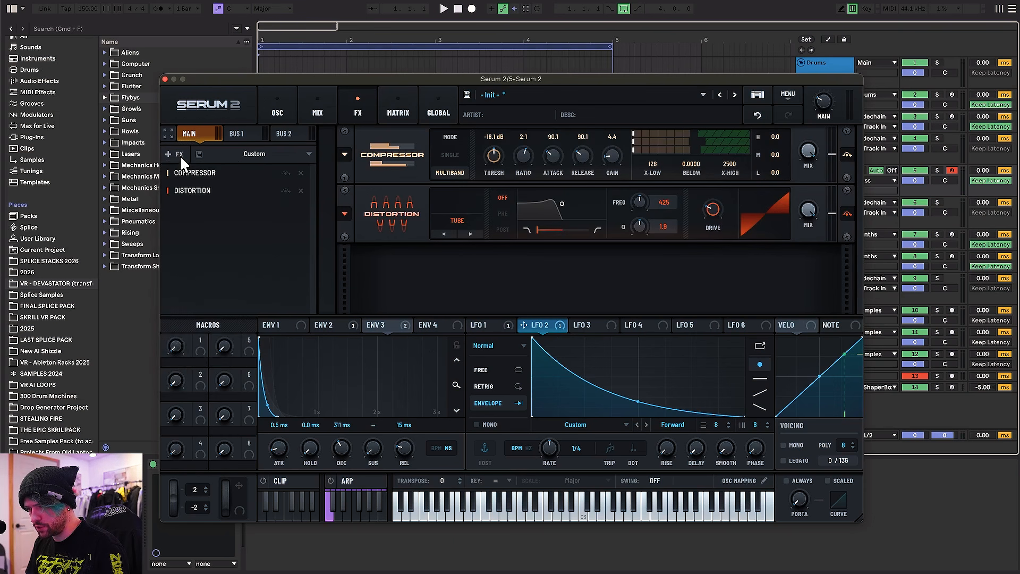
# Step: Add a multiband Compressor with 13.1 gain after the Distortion in place of the first Compressor, and modulate the distortion drive with LFO 2
pyautogui.click(177, 154)
pyautogui.click(192, 198)
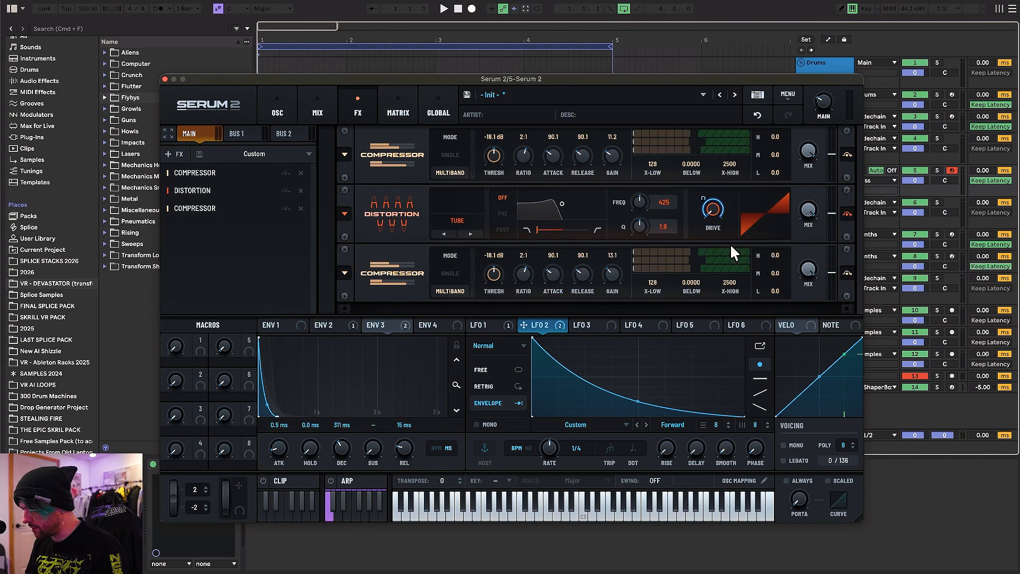
pyautogui.click(301, 173)
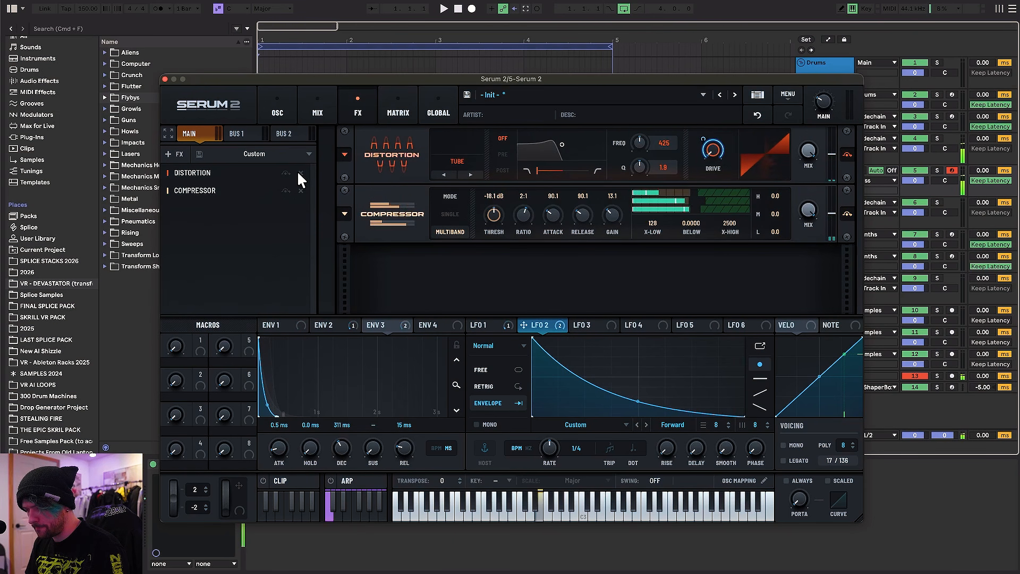
# Step: Add a Filter effect after the Compressor and set it to the Diffusor type from S2 Filters
pyautogui.click(173, 154)
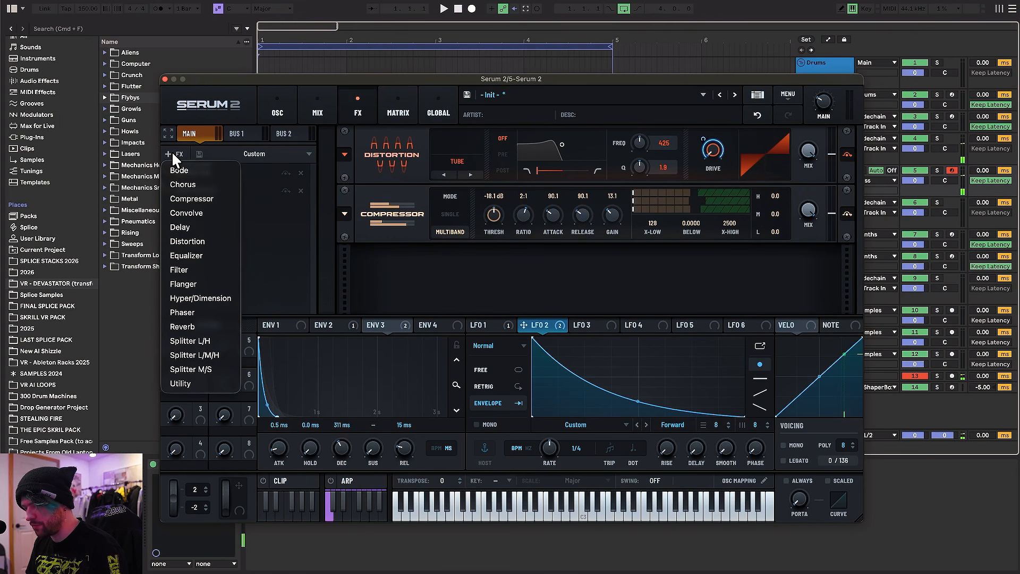
pyautogui.click(202, 269)
pyautogui.click(468, 268)
pyautogui.moveTo(484, 344)
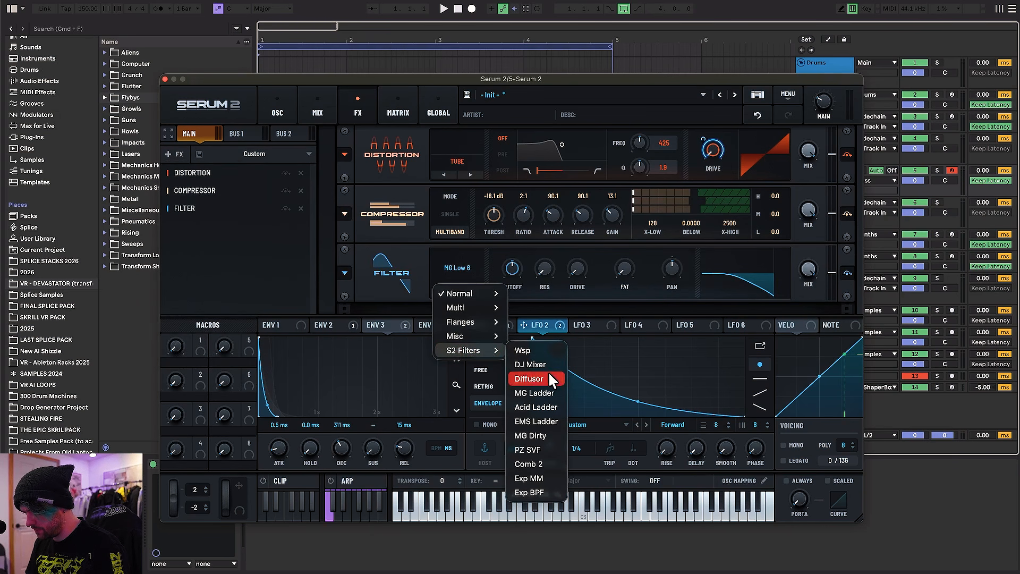
pyautogui.click(528, 378)
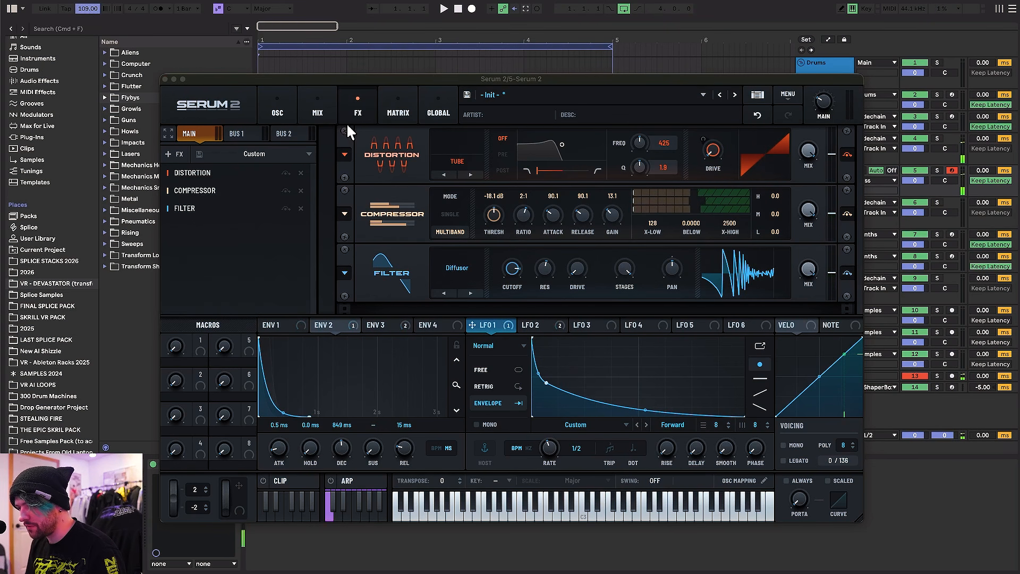
# Step: Add a Hyper/Dimension effect to the end of the main effects chain
pyautogui.click(385, 109)
pyautogui.click(358, 109)
pyautogui.click(179, 154)
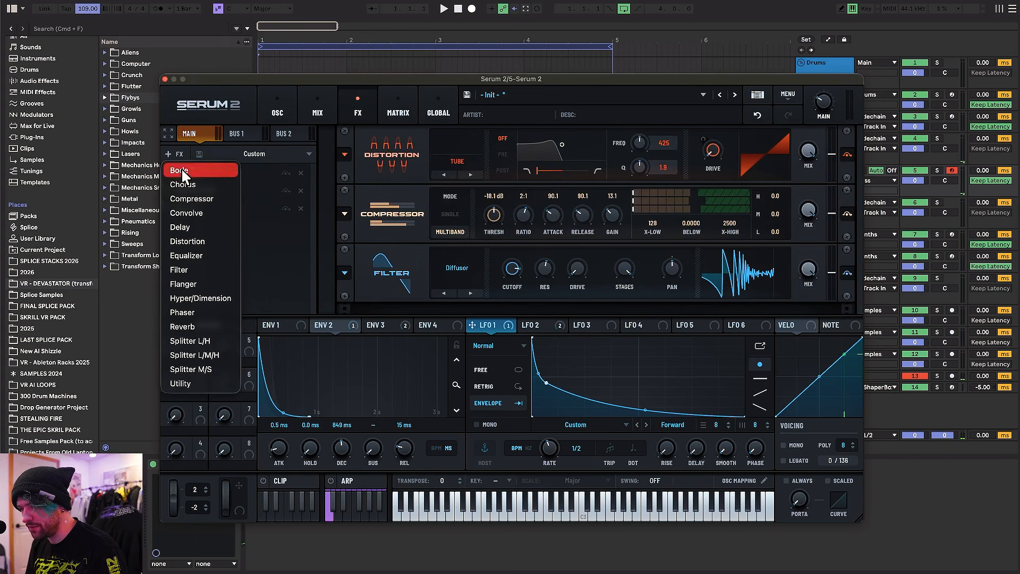
pyautogui.click(221, 297)
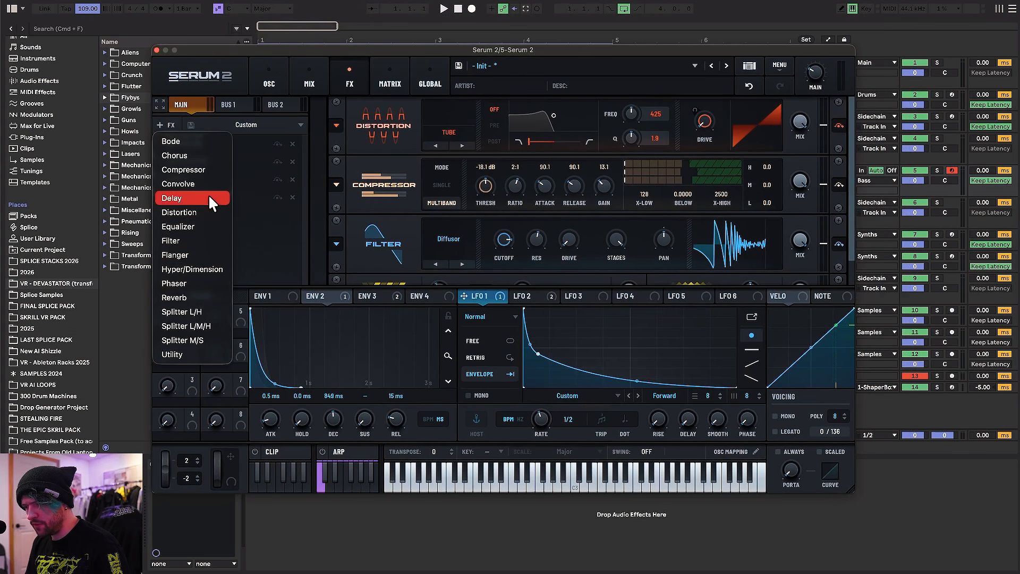
# Step: Add a Delay to the end of the main effects chain with unsynced 28.59 ms times and a broader filter band
pyautogui.click(208, 197)
pyautogui.click(449, 250)
pyautogui.click(451, 272)
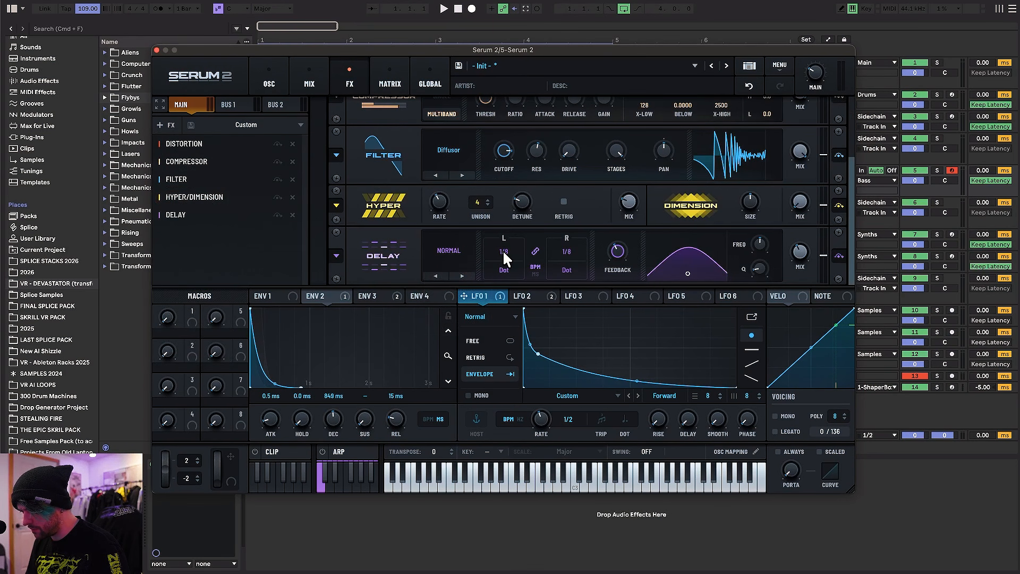
pyautogui.click(535, 266)
pyautogui.click(505, 269)
pyautogui.moveTo(505, 246); pyautogui.dragTo(505, 255)
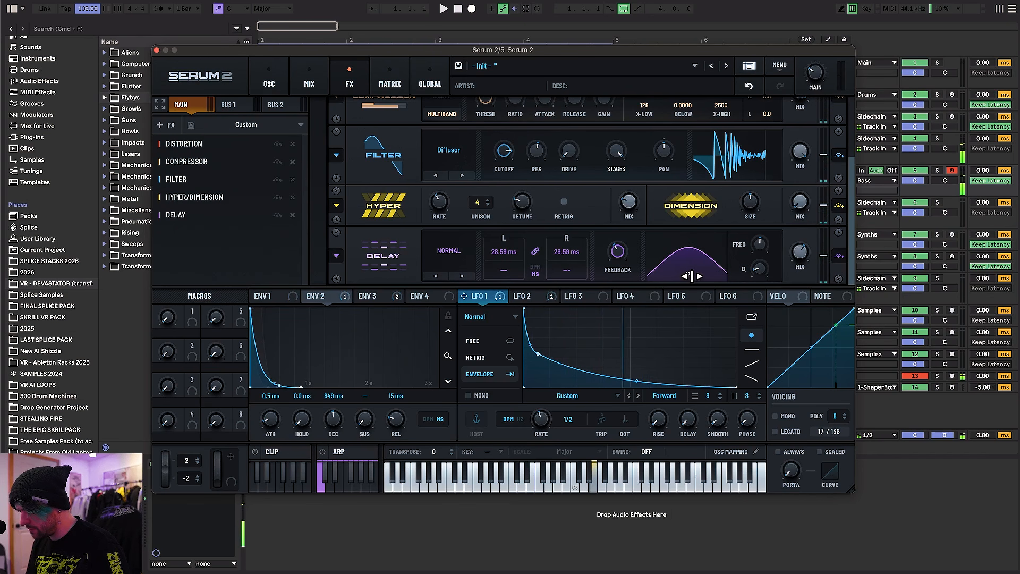
pyautogui.moveTo(688, 274); pyautogui.dragTo(705, 259)
# Step: Modulate the delay's mix with Env 3
pyautogui.click(574, 296)
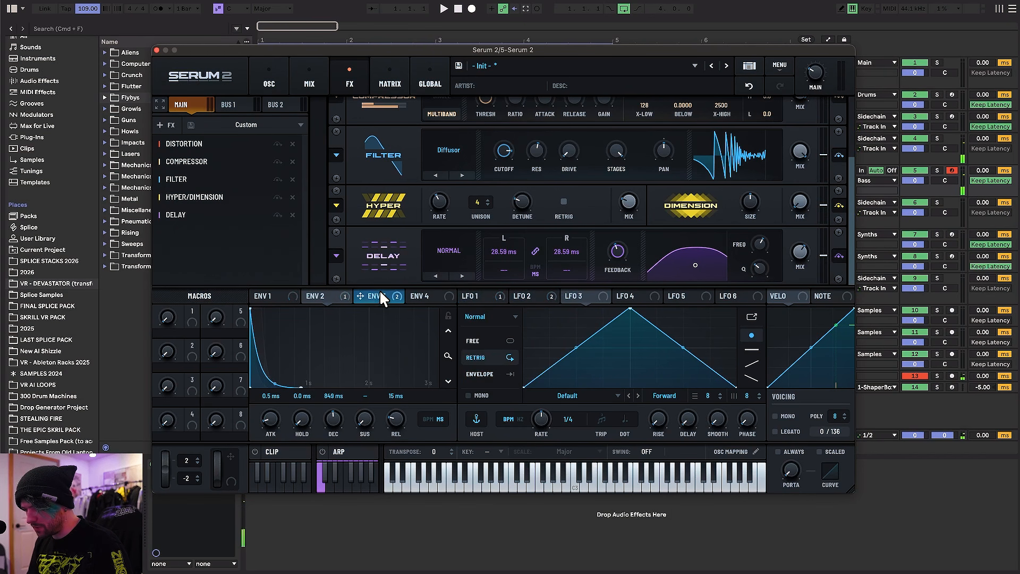
pyautogui.click(379, 293)
pyautogui.moveTo(378, 290); pyautogui.dragTo(794, 249)
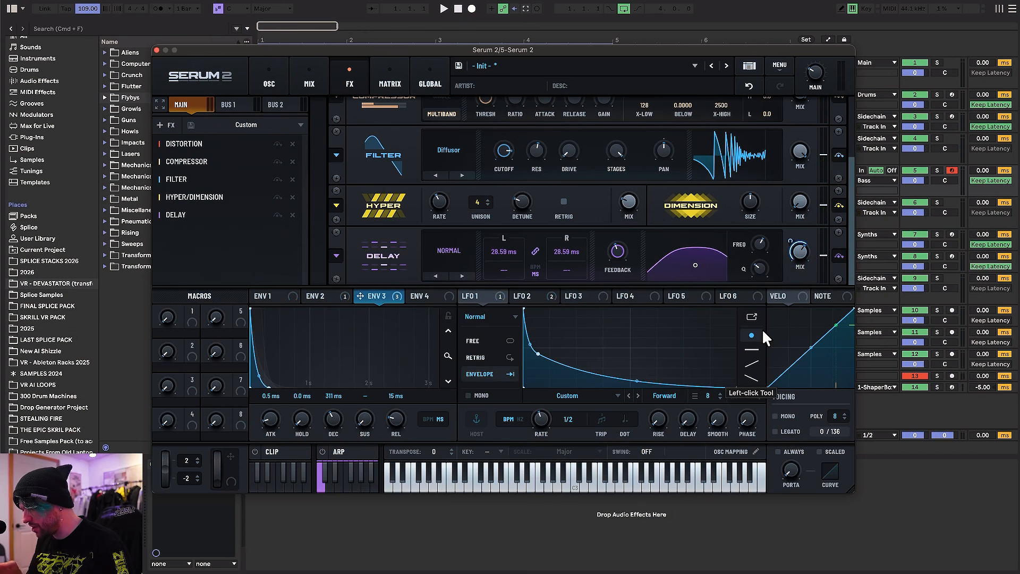
pyautogui.moveTo(801, 254)
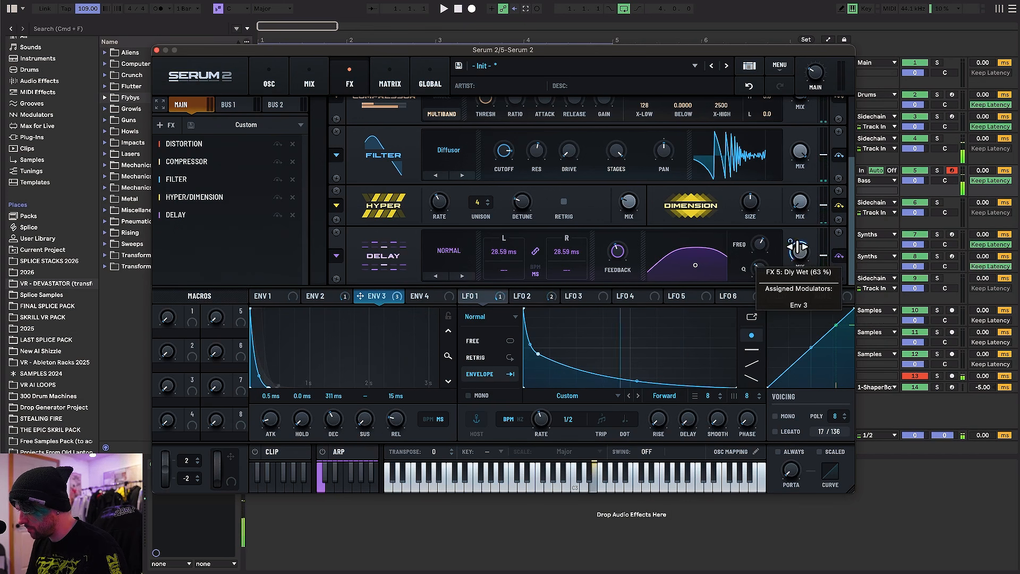
# Step: Modulate the left delay time with LFO 2 and set the linked delay times to 16.69 ms
pyautogui.click(532, 296)
pyautogui.moveTo(534, 295); pyautogui.dragTo(521, 247)
pyautogui.moveTo(523, 284)
pyautogui.mouseDown()
pyautogui.moveTo(523, 306)
pyautogui.moveTo(525, 272)
pyautogui.mouseUp()
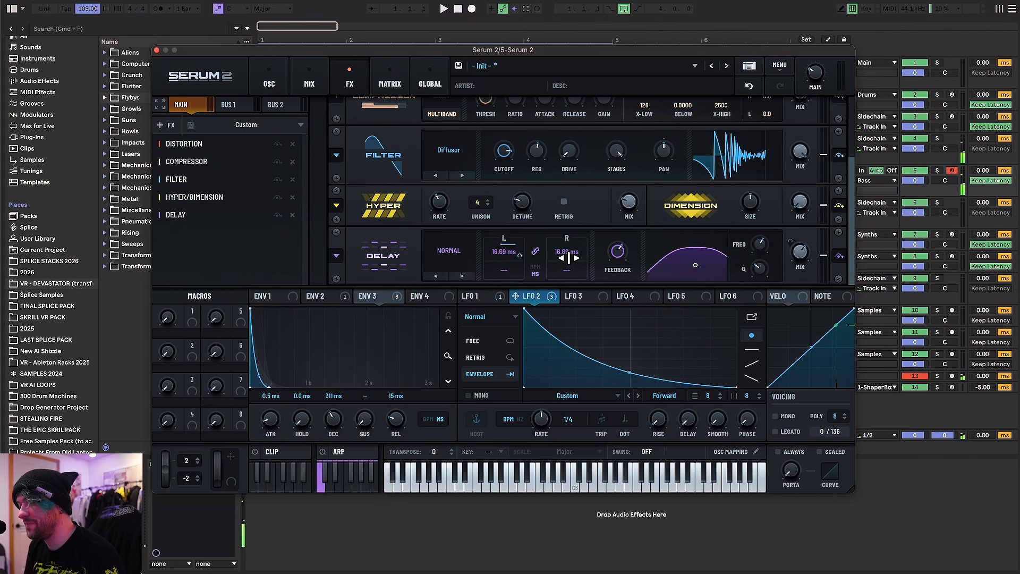
# Step: Switch the delay to Ping-Pong mode, set its linked times to 55.32 ms and audition the sound
pyautogui.click(462, 275)
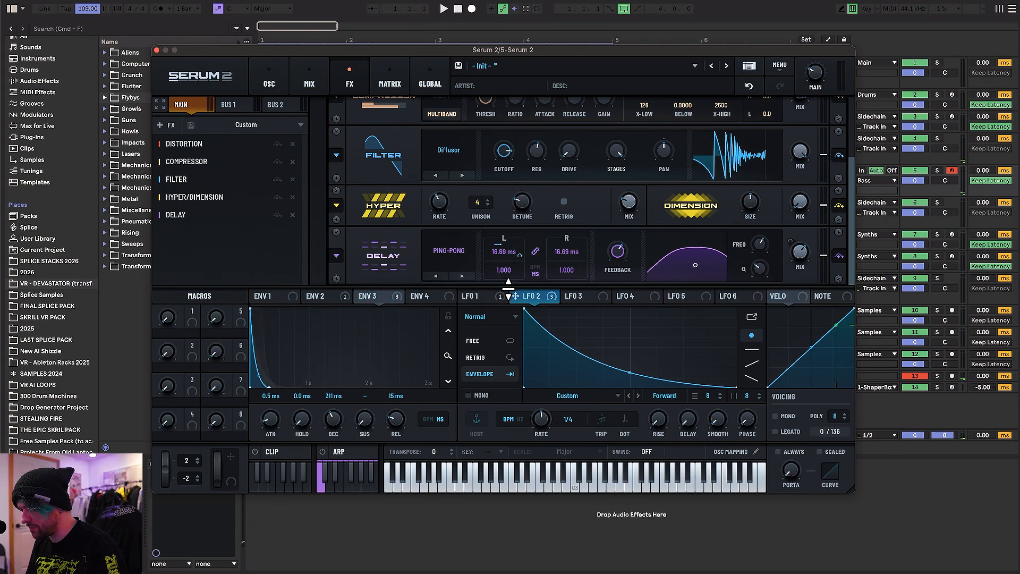
pyautogui.click(435, 277)
pyautogui.moveTo(496, 263); pyautogui.dragTo(529, 227)
pyautogui.click(462, 276)
pyautogui.press('f')
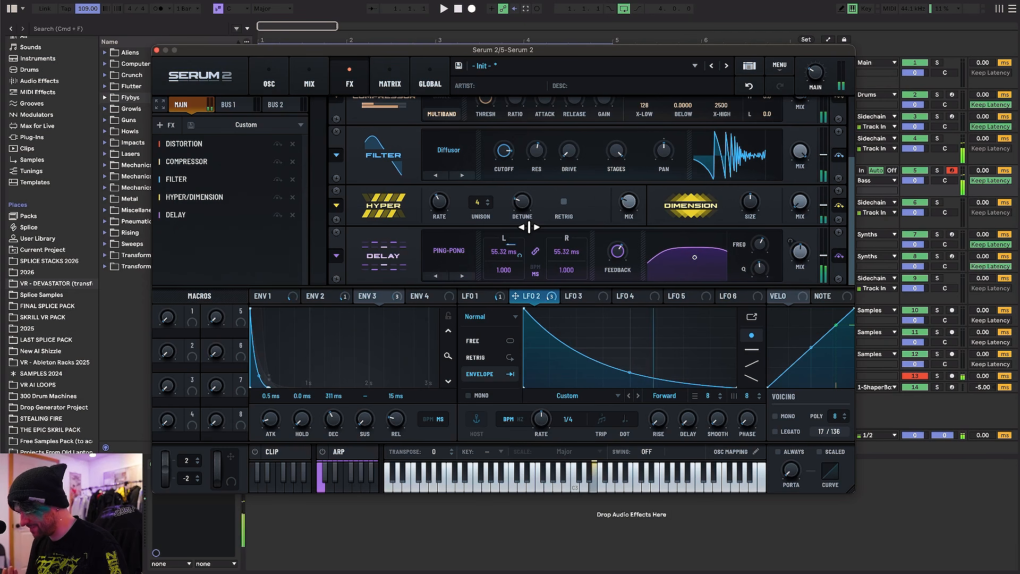
pyautogui.press('f')
# Step: Set the delay times to 101.01 ms and the delay's wet mix to 51% while auditioning notes
pyautogui.moveTo(621, 245); pyautogui.dragTo(622, 272)
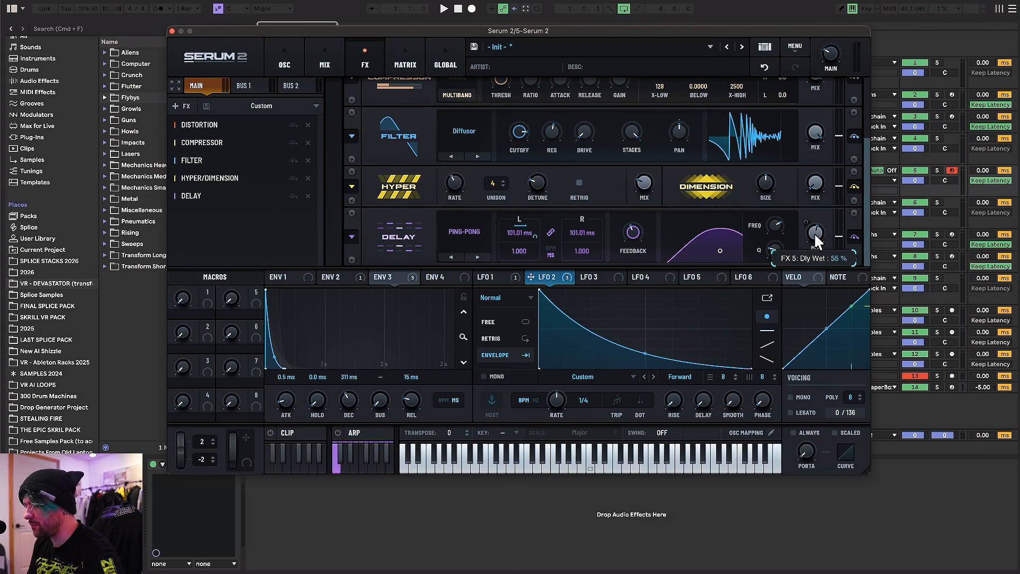
pyautogui.press('f')
pyautogui.moveTo(813, 236); pyautogui.dragTo(818, 230)
pyautogui.press('f')
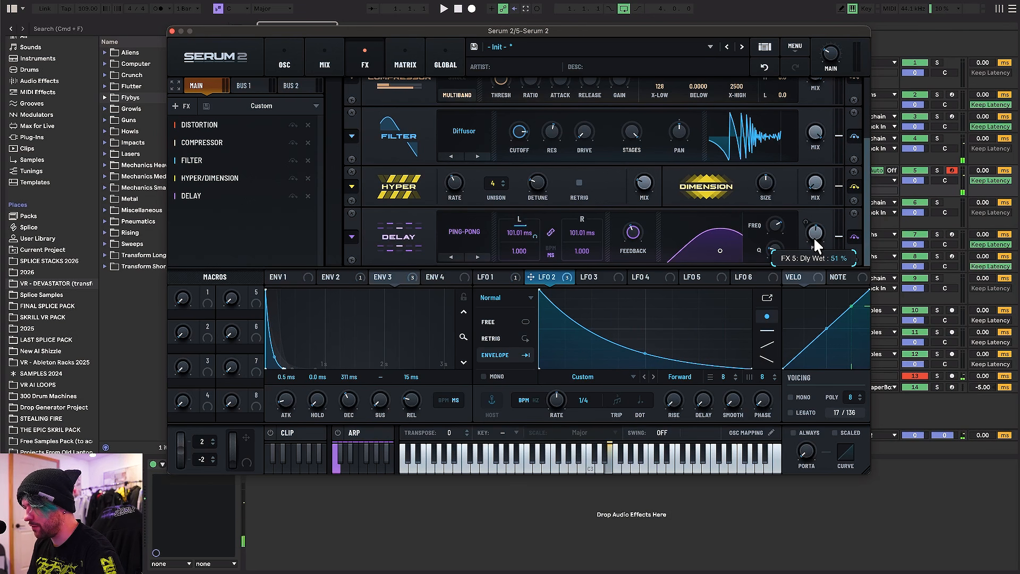
pyautogui.press('f')
pyautogui.press('XF86AudioRaiseVolume')
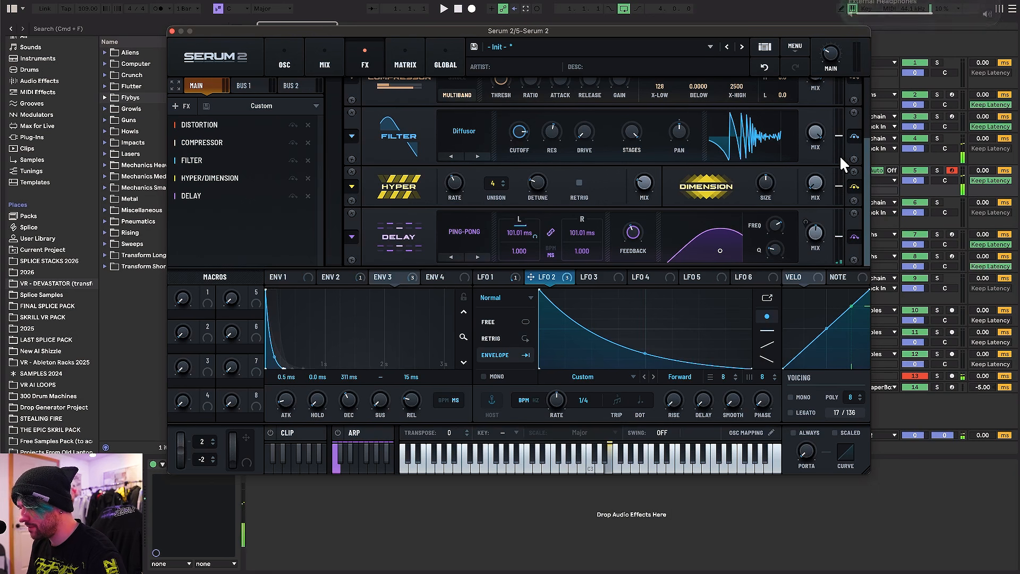
# Step: Add a Bode frequency shifter, place it ahead of the Distortion at the start of the effects chain and audition it
pyautogui.click(180, 106)
pyautogui.click(205, 121)
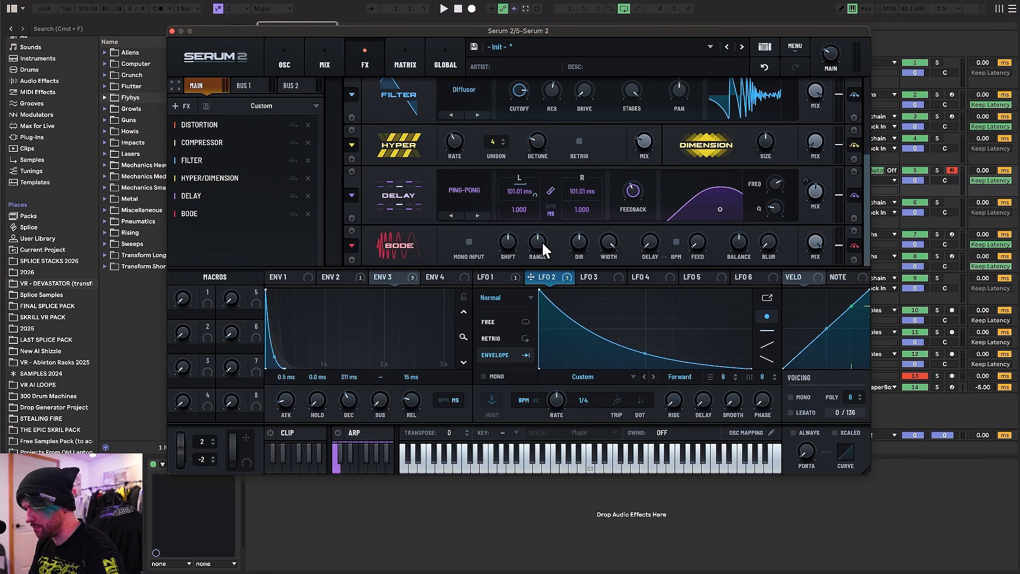
pyautogui.moveTo(509, 245); pyautogui.dragTo(717, 75)
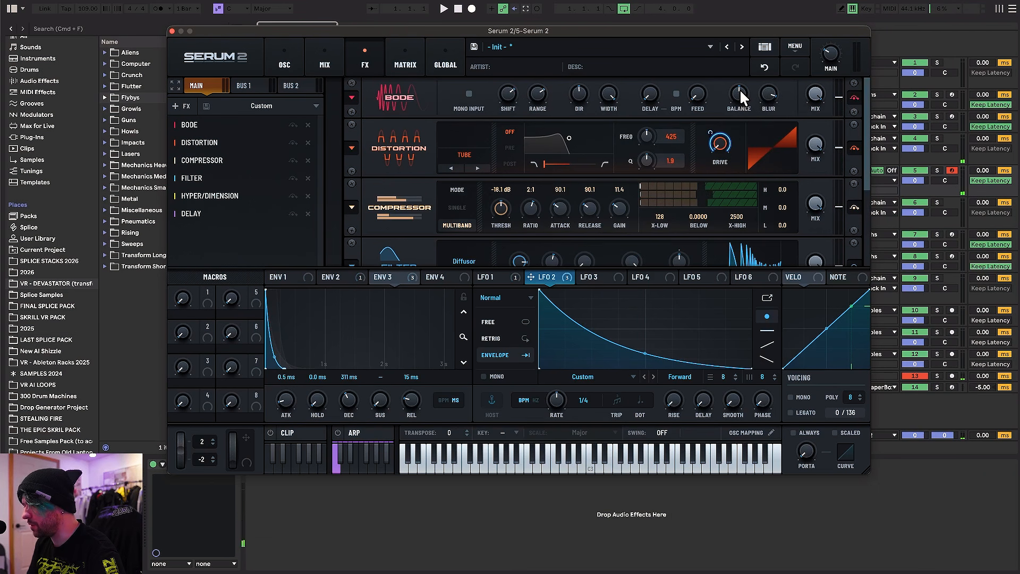
pyautogui.press('f')
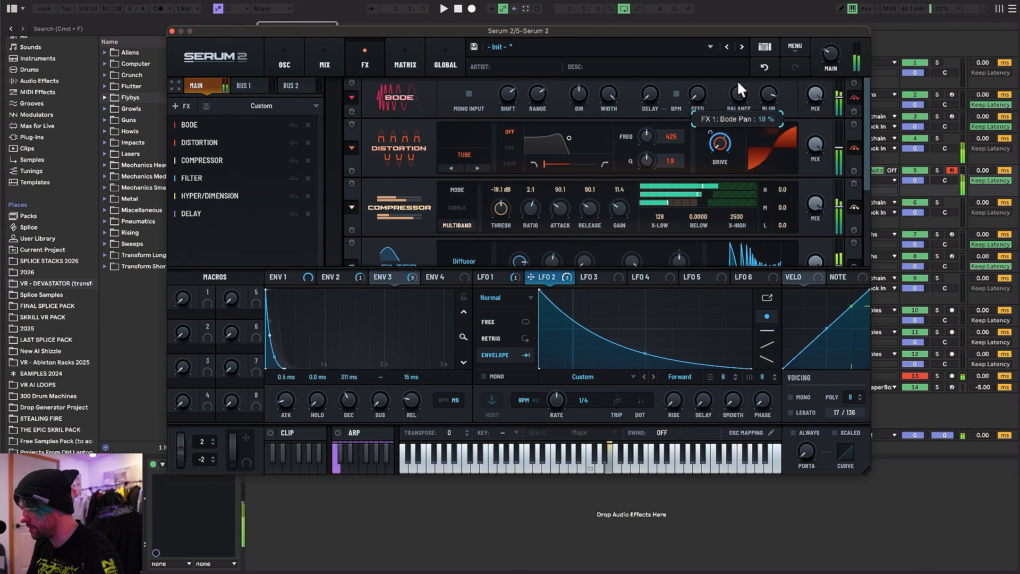
# Step: Tune the Bode effect with a 2 ms delay and a 58% wet mix
pyautogui.moveTo(658, 92); pyautogui.dragTo(650, 59)
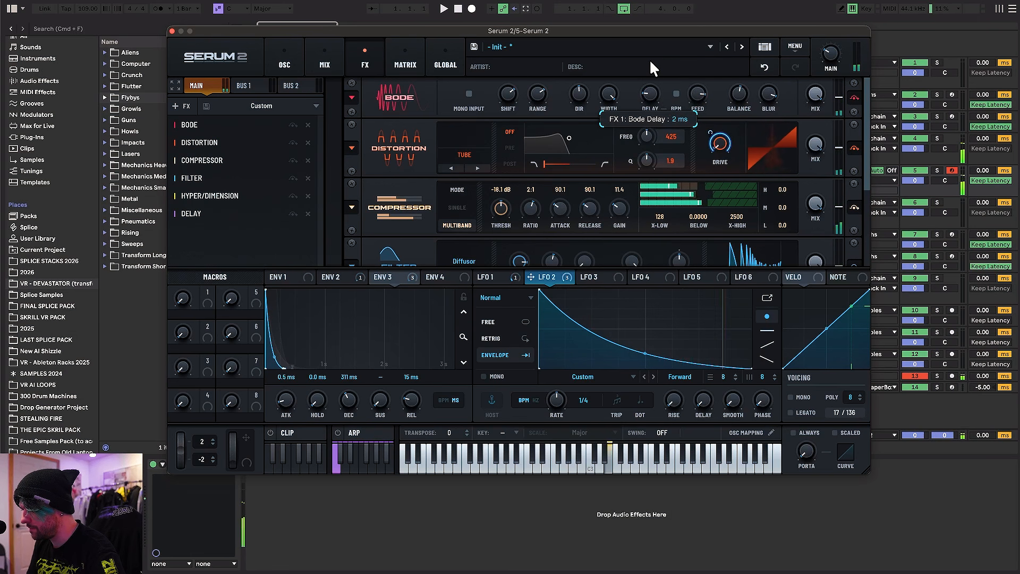
pyautogui.moveTo(538, 94)
pyautogui.mouseDown()
pyautogui.moveTo(538, 61)
pyautogui.moveTo(539, 82)
pyautogui.mouseUp()
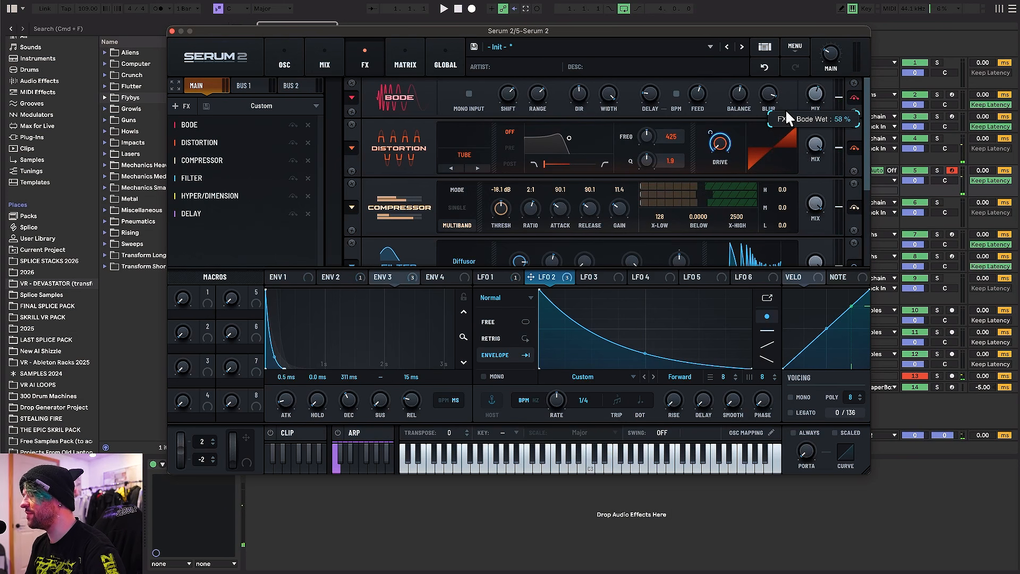
pyautogui.moveTo(787, 156); pyautogui.dragTo(776, 88)
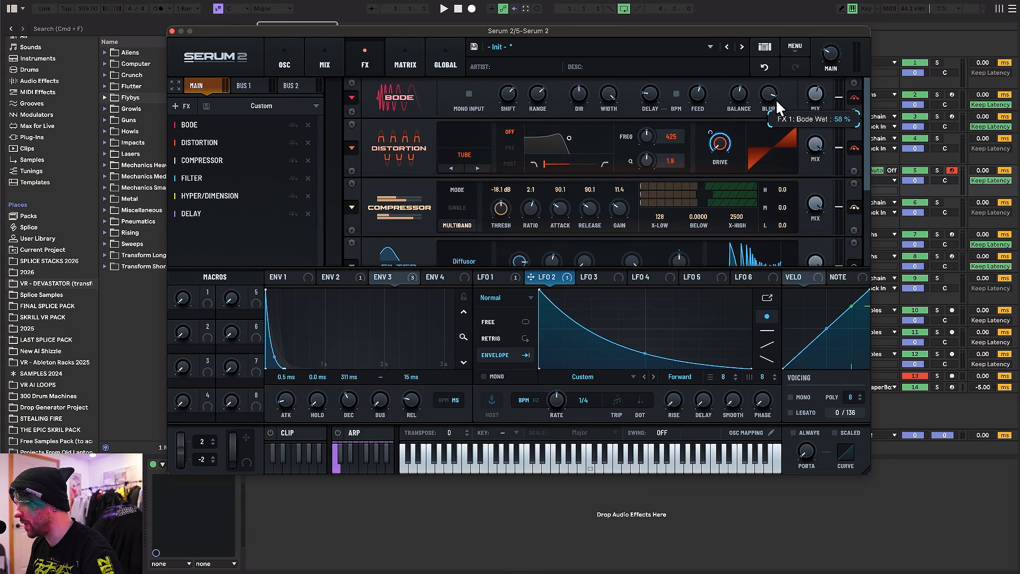
pyautogui.moveTo(756, 168); pyautogui.dragTo(756, 145)
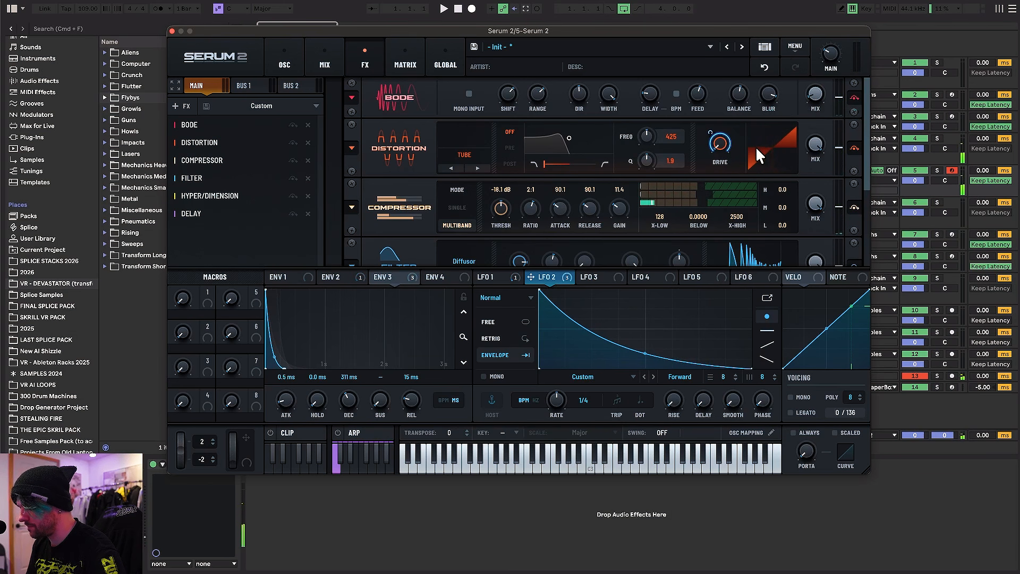
# Step: Review the oscillator, mixer and effects pages and browse the Filter effect's Misc filter types
pyautogui.click(285, 62)
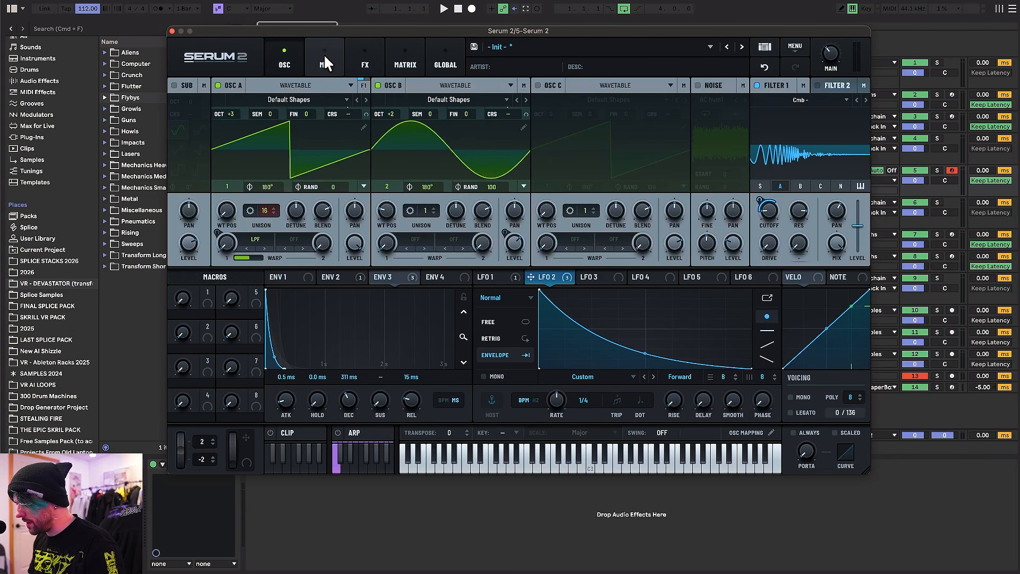
pyautogui.click(323, 53)
pyautogui.click(357, 43)
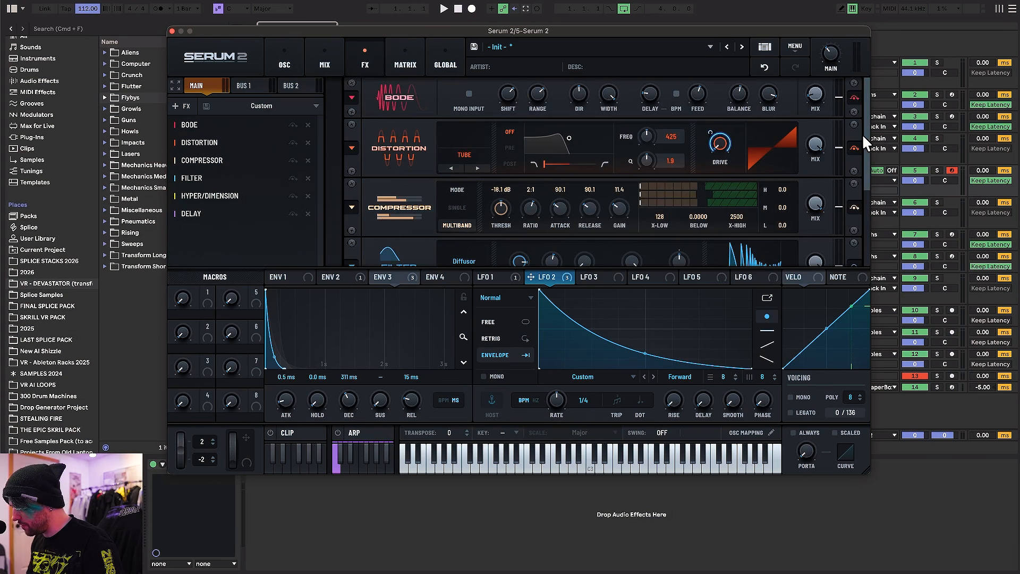
pyautogui.moveTo(864, 126); pyautogui.dragTo(864, 211)
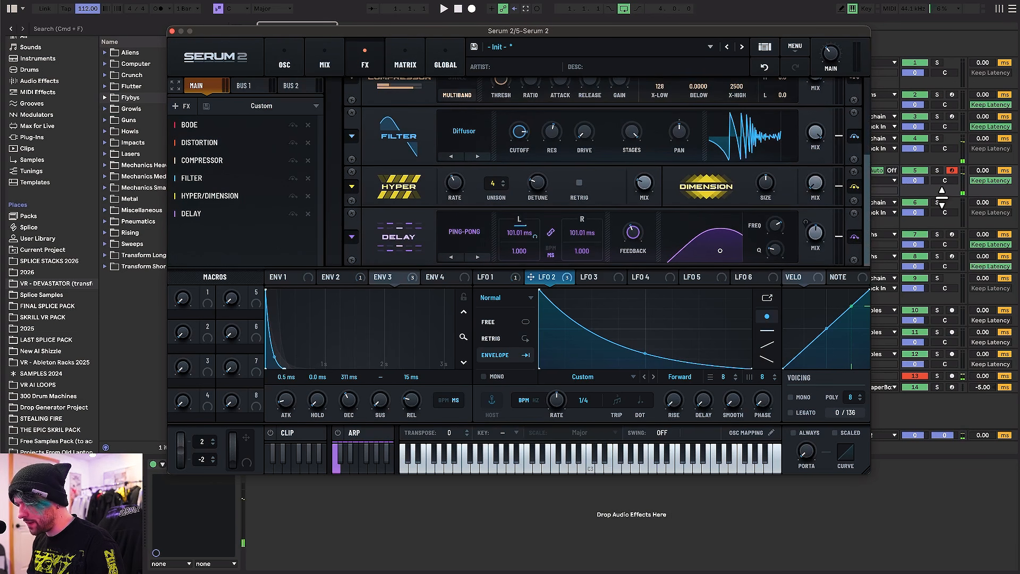
pyautogui.moveTo(867, 177); pyautogui.dragTo(868, 98)
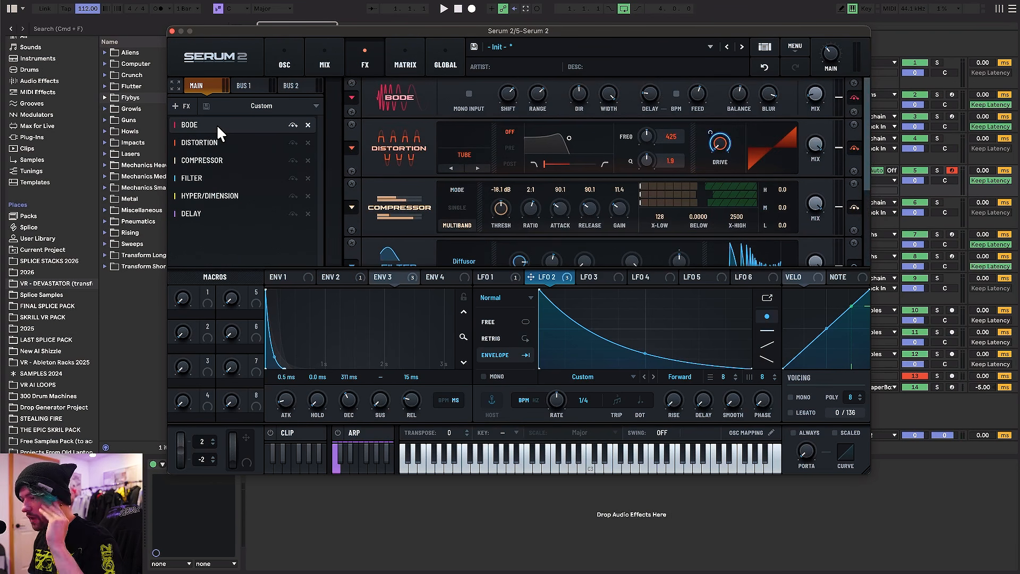
pyautogui.scroll(-2, 425, 238)
pyautogui.click(453, 209)
pyautogui.moveTo(461, 268)
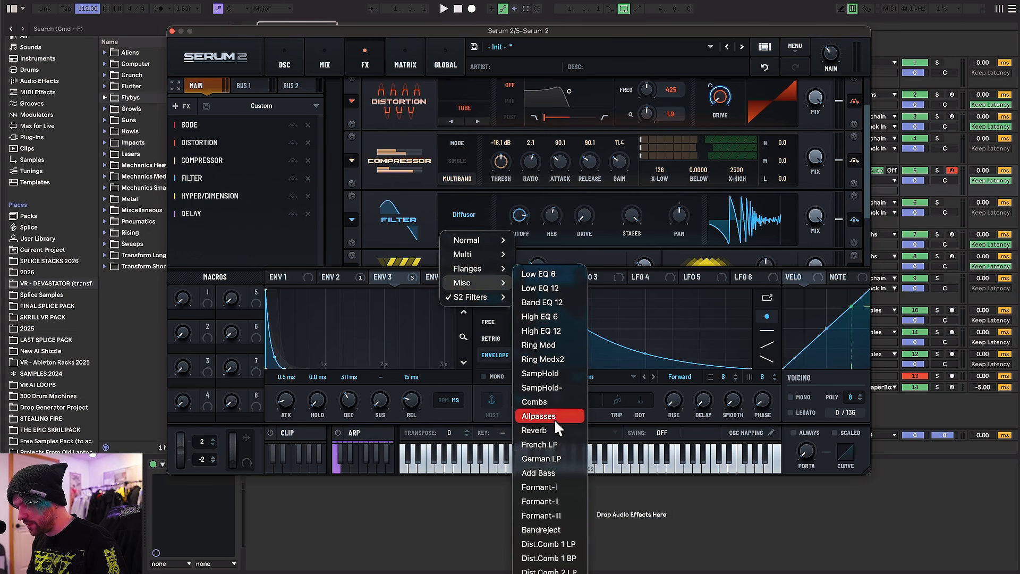
pyautogui.click(312, 235)
# Step: Reduce oscillator A's unison detune and raise Filter 1's cutoff
pyautogui.click(285, 58)
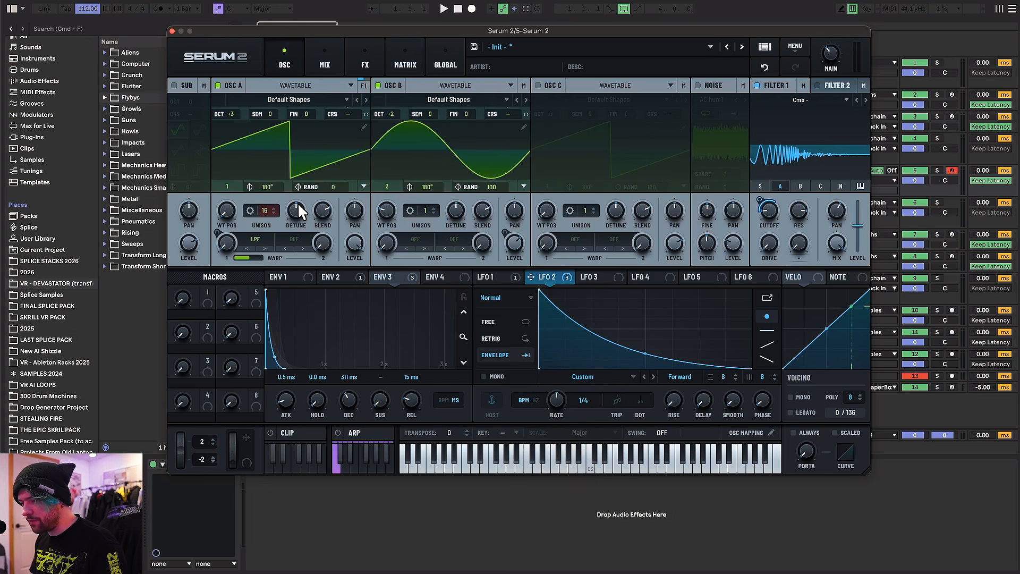
pyautogui.moveTo(295, 212); pyautogui.dragTo(296, 268)
pyautogui.moveTo(769, 208)
pyautogui.moveTo(770, 209)
pyautogui.mouseDown()
pyautogui.moveTo(777, 200)
pyautogui.moveTo(780, 210)
pyautogui.mouseUp()
pyautogui.moveTo(767, 214)
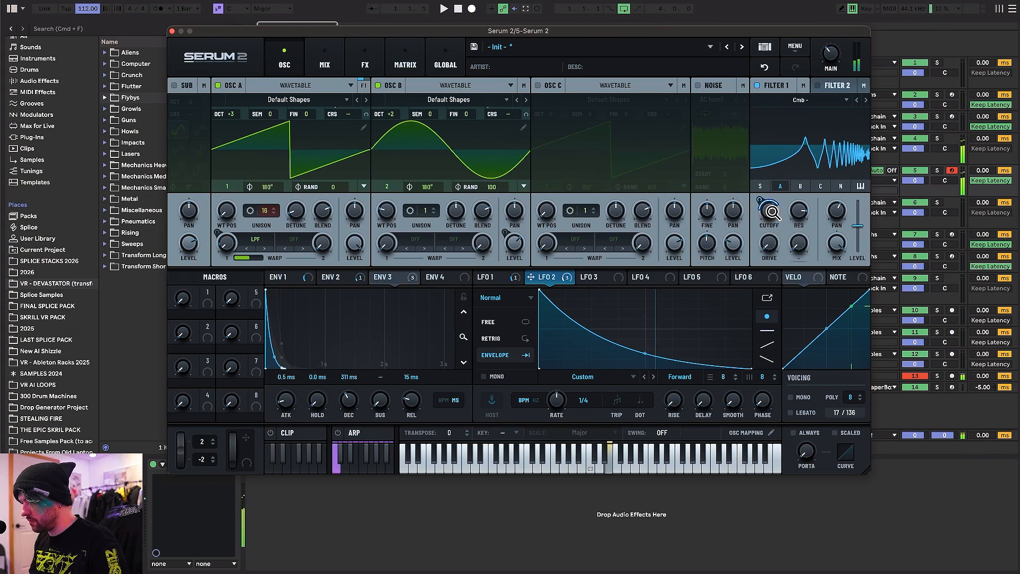